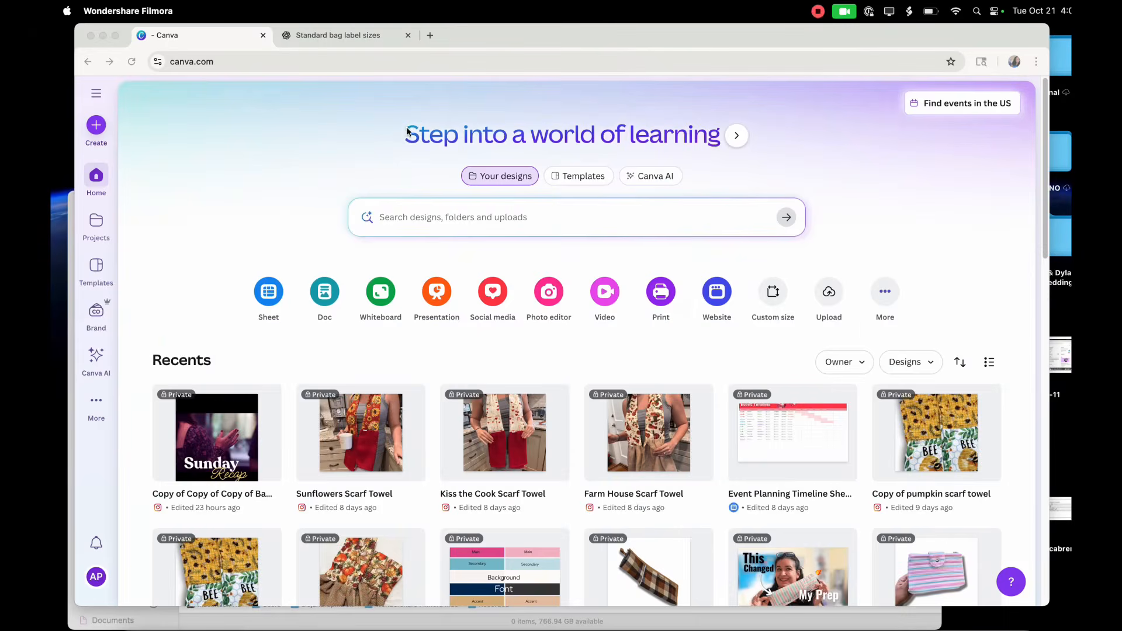
Create a blank Mailing Label (8.5 × 11 in) design by searching for "8.5x11", and dismiss the template suggestions.
{"action": "left_click", "coordinate": [96, 97]}
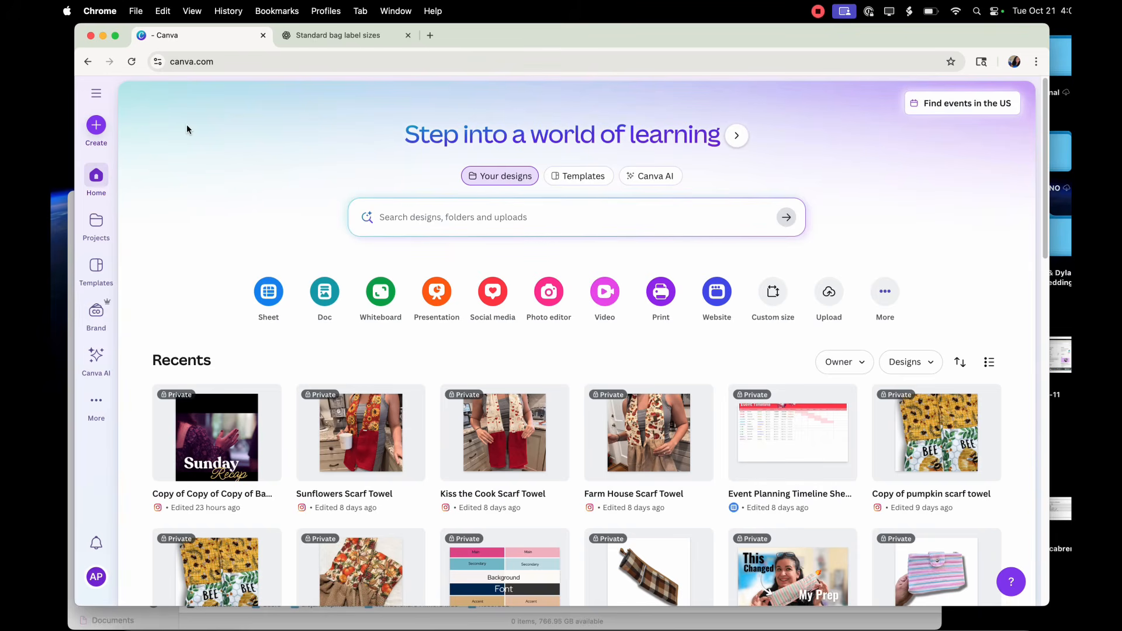
{"action": "left_click", "coordinate": [97, 130]}
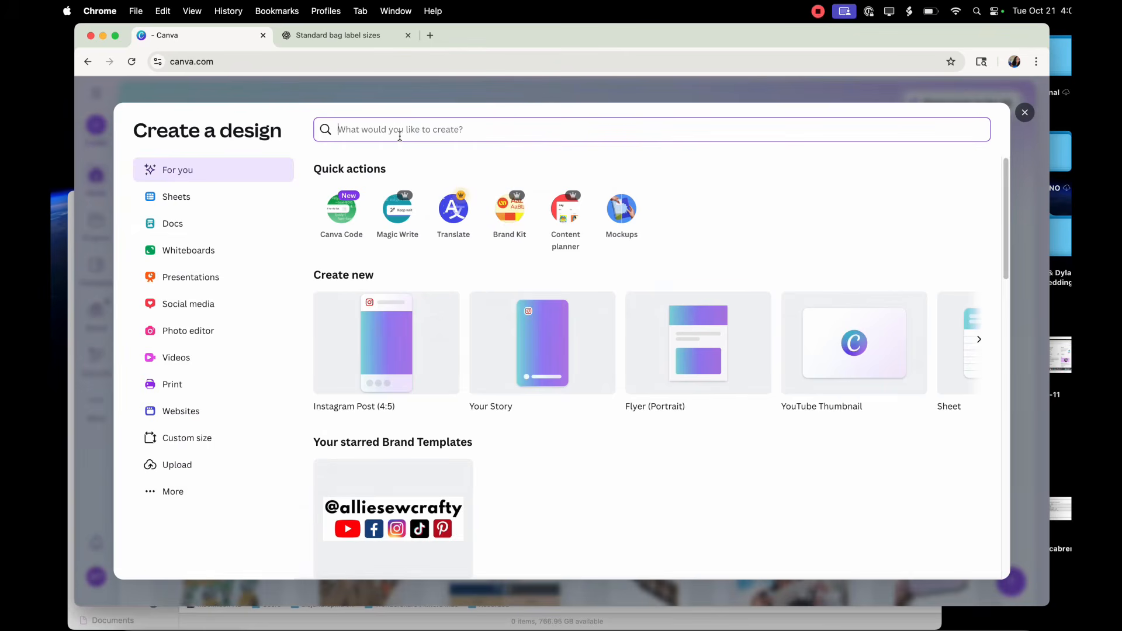
{"action": "type", "text": "8."}
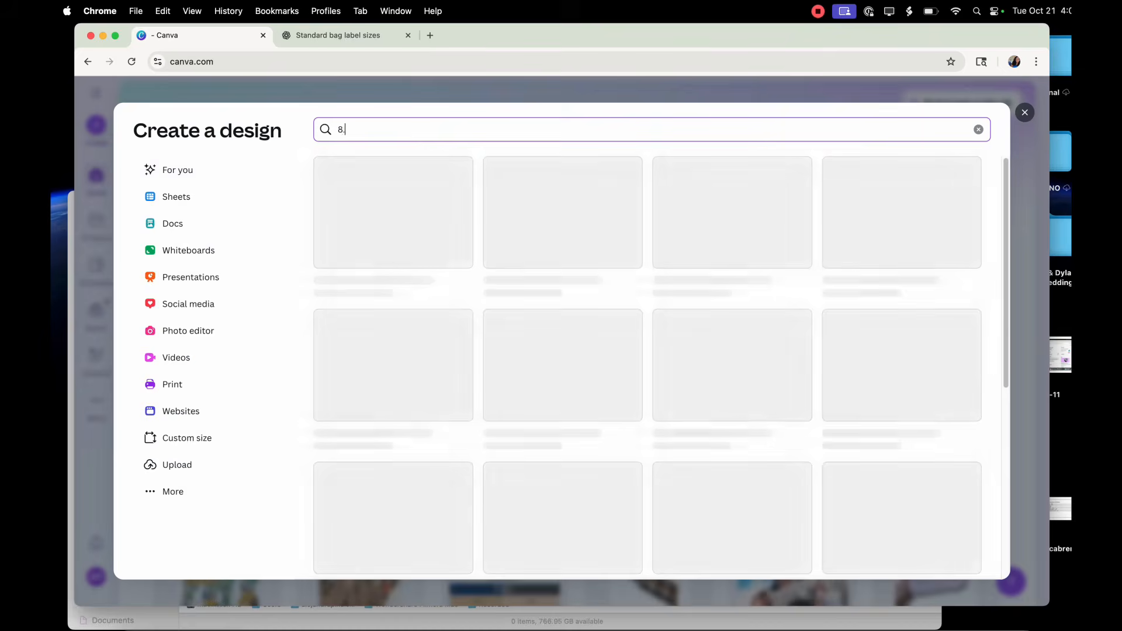
{"action": "type", "text": "5x11"}
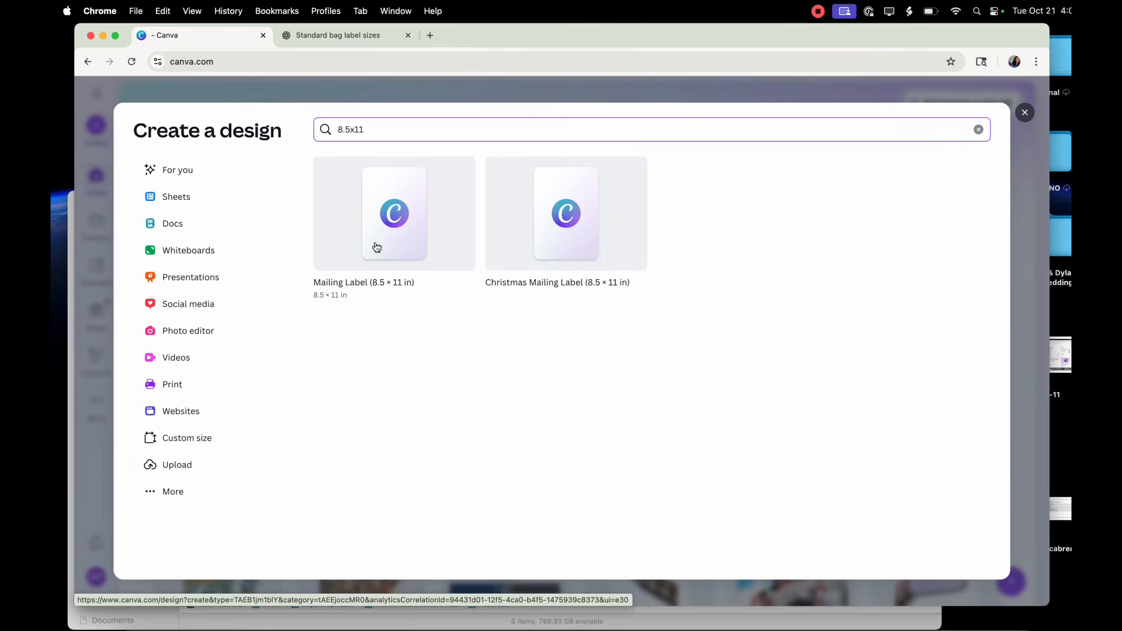
{"action": "left_click", "coordinate": [392, 283]}
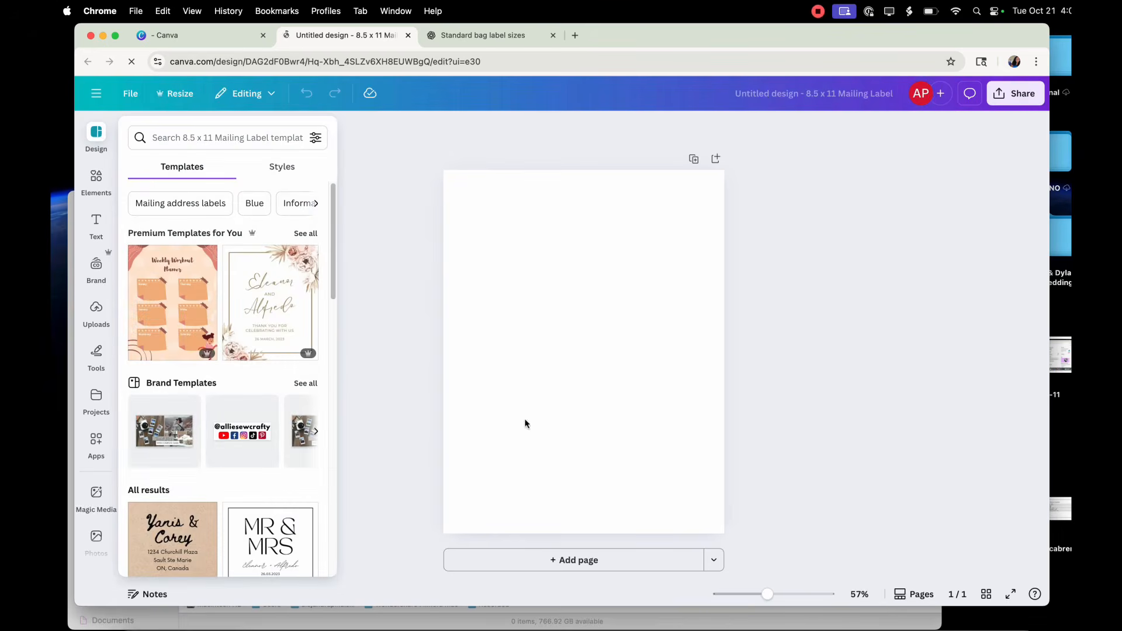
{"action": "left_click", "coordinate": [794, 354]}
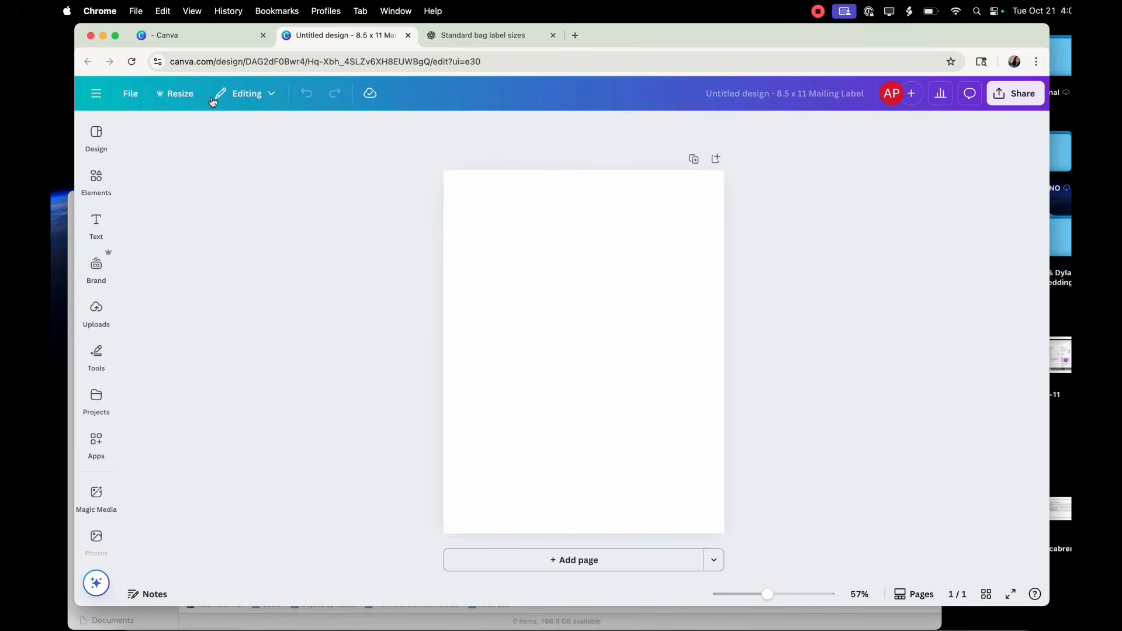
Rename the design as "Fabric Labels" and save it.
{"action": "left_click", "coordinate": [129, 95]}
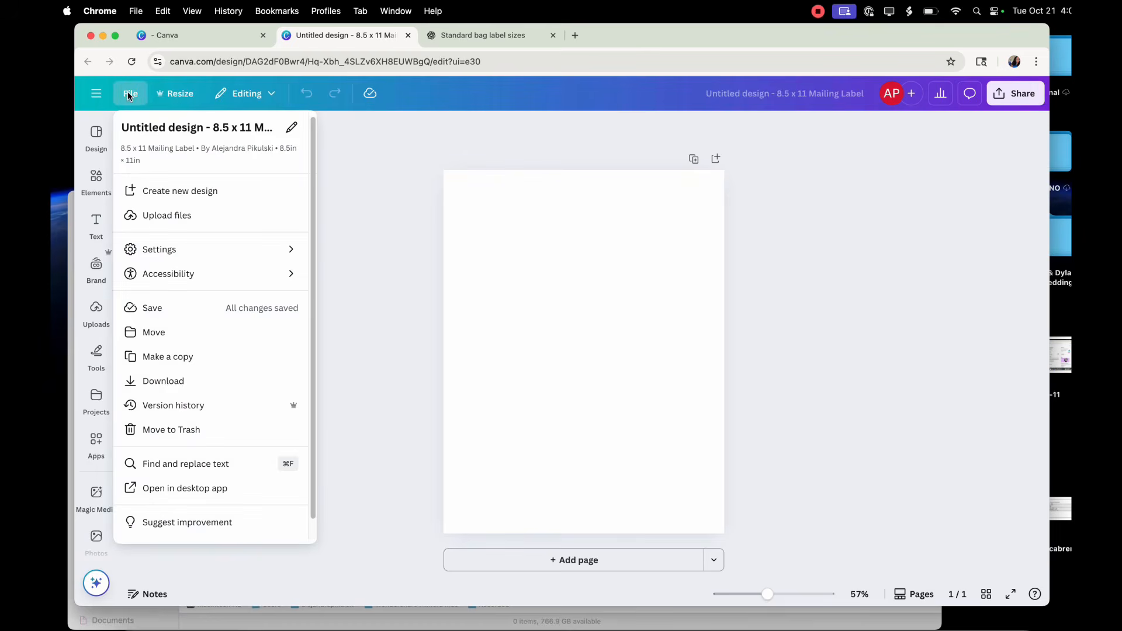
{"action": "left_click", "coordinate": [188, 124]}
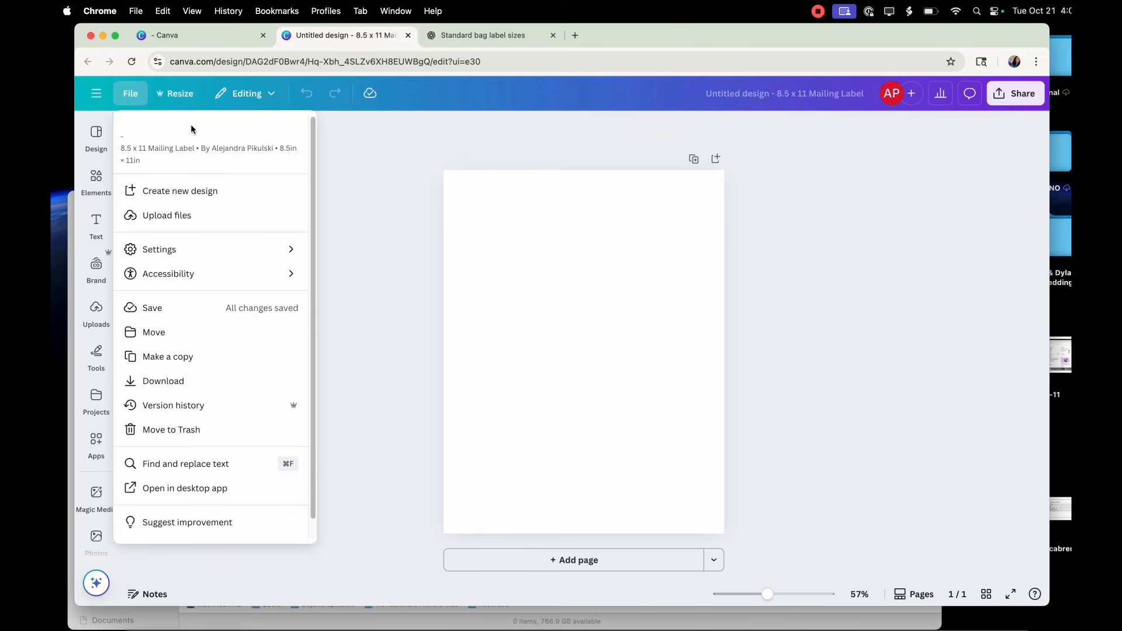
{"action": "type", "text": "Fabric Labels"}
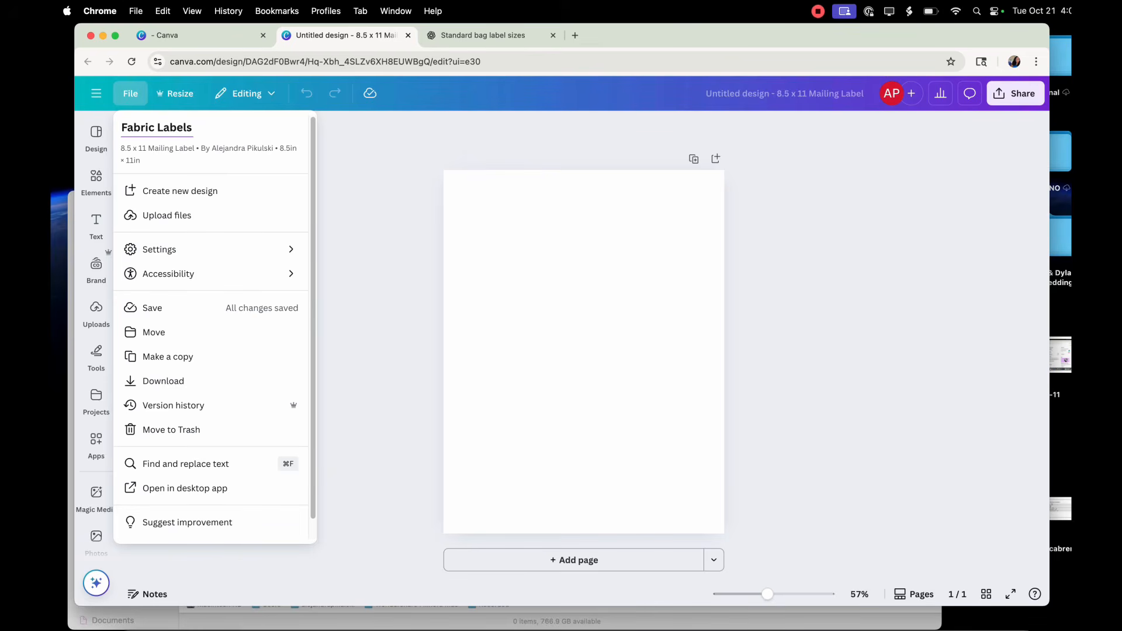
{"action": "left_click", "coordinate": [187, 310]}
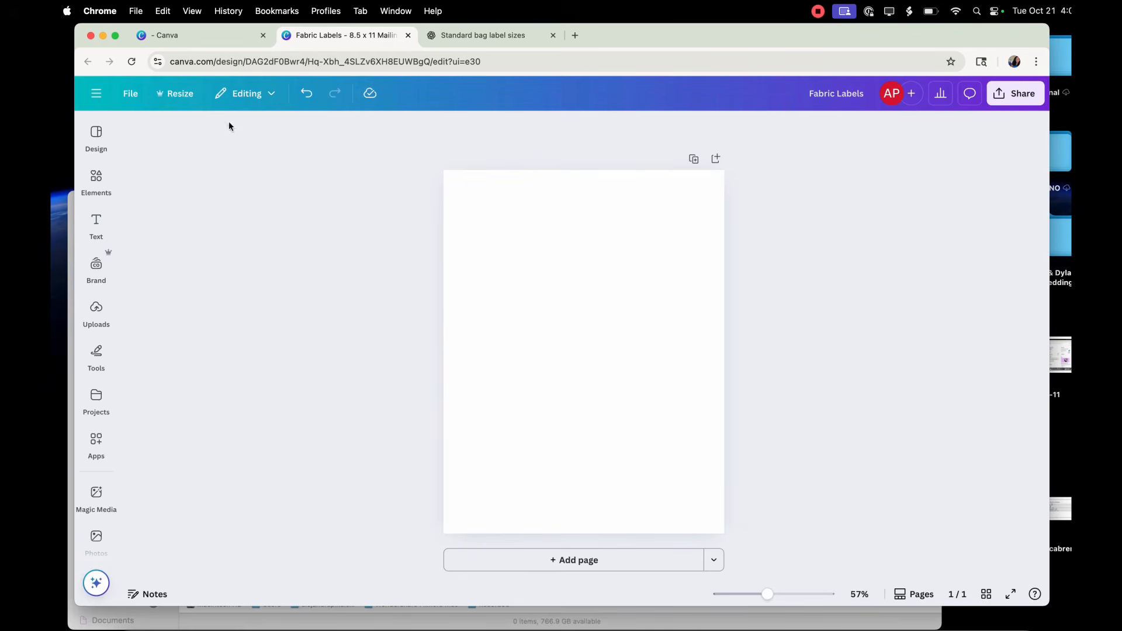
Show the rulers and guides around the page.
{"action": "left_click", "coordinate": [125, 99]}
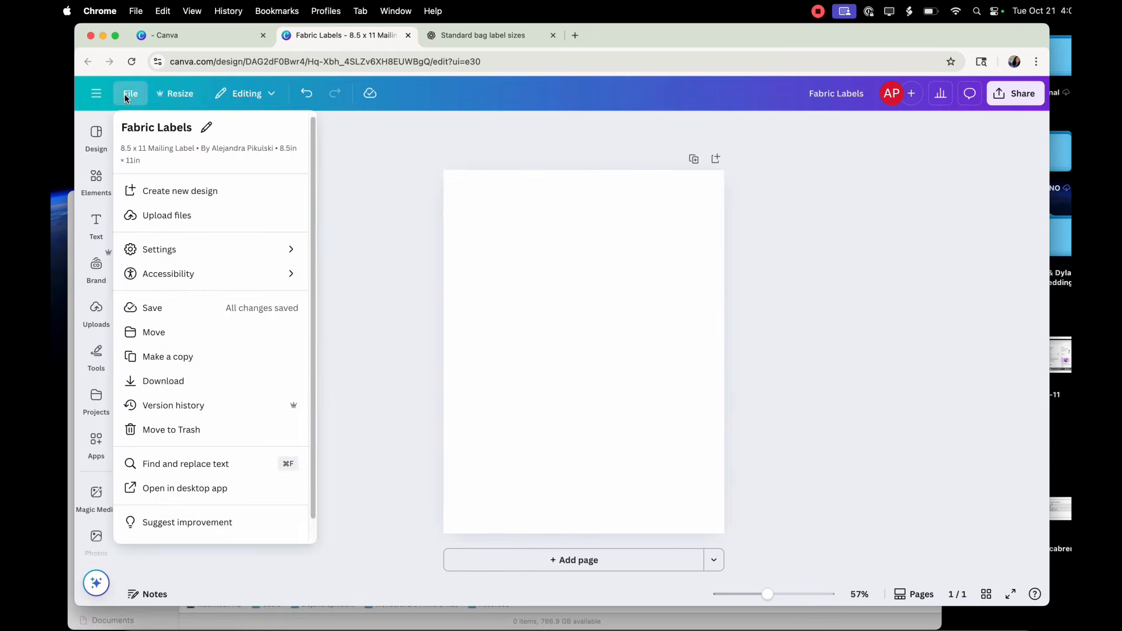
{"action": "mouse_move", "coordinate": [237, 253]}
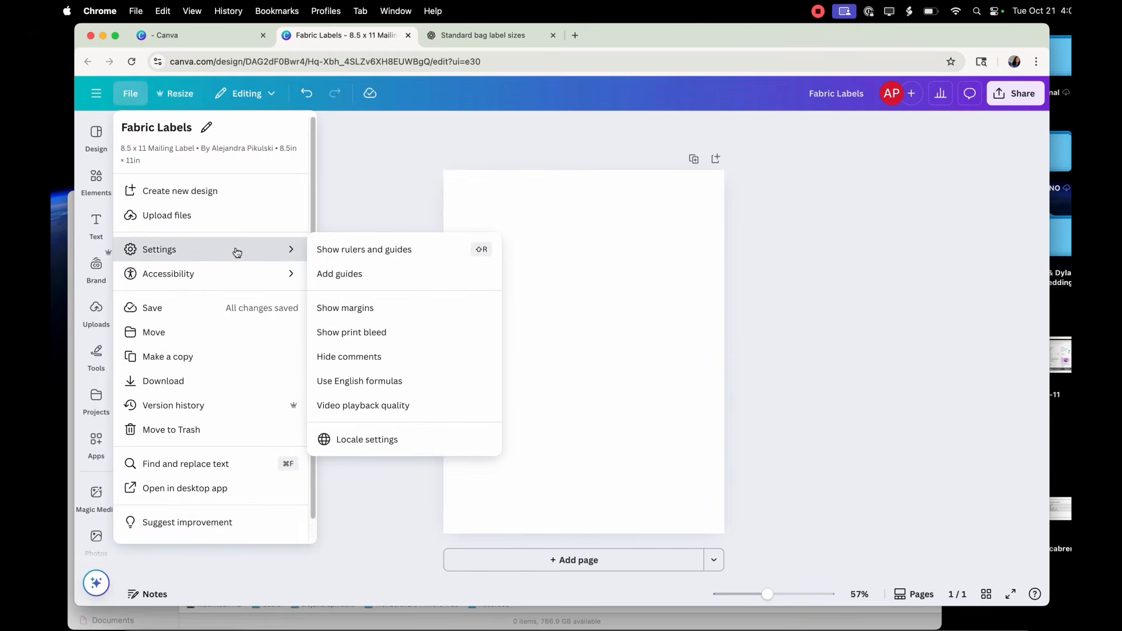
{"action": "left_click", "coordinate": [389, 251]}
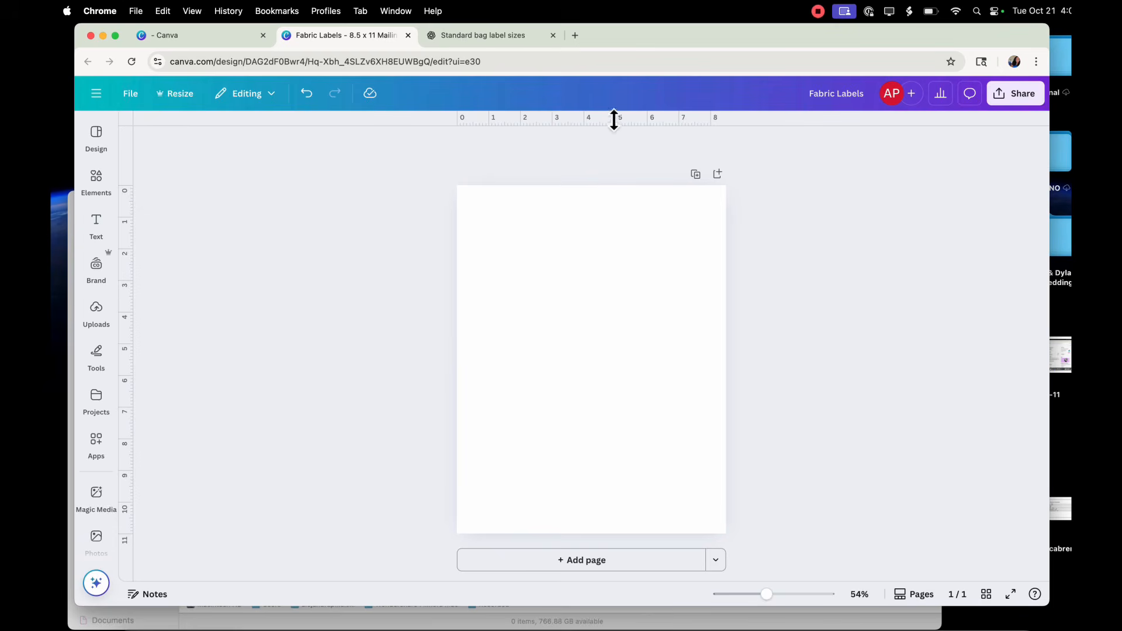
Add custom guides to the page with 6 columns, a 0.14 in gap, 0 rows and 0 in margins.
{"action": "left_click", "coordinate": [127, 94]}
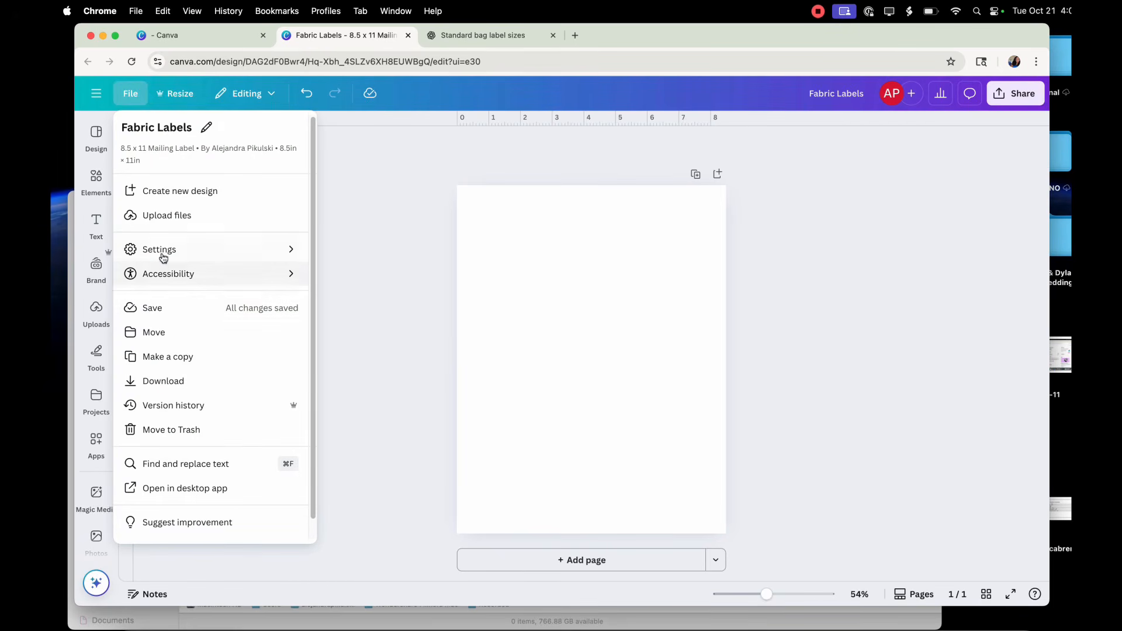
{"action": "mouse_move", "coordinate": [163, 256]}
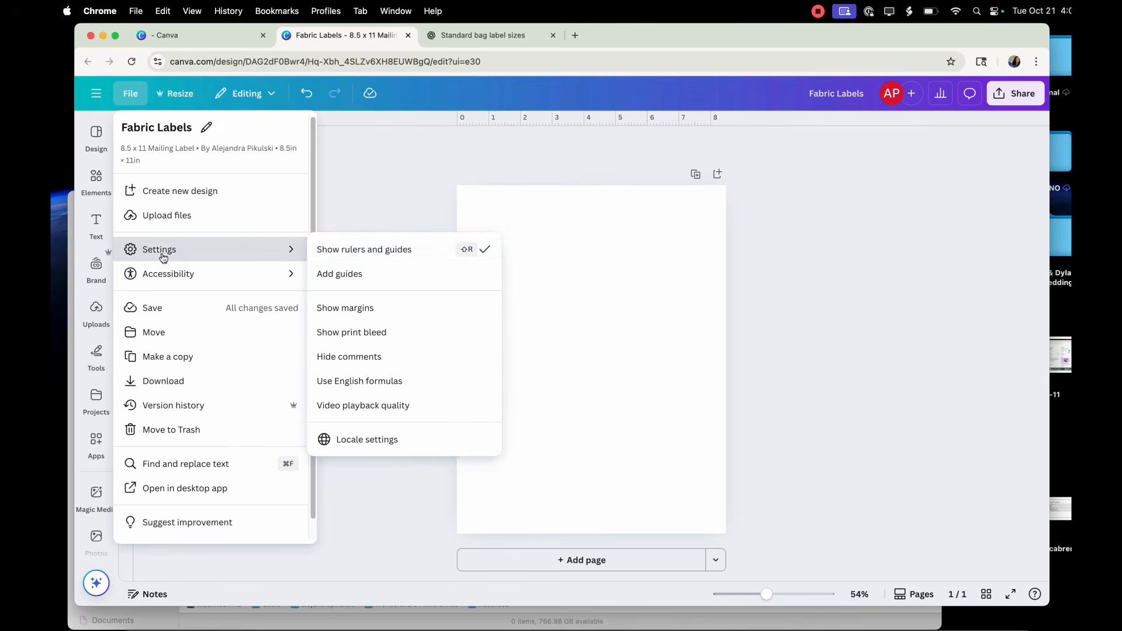
{"action": "left_click", "coordinate": [371, 274]}
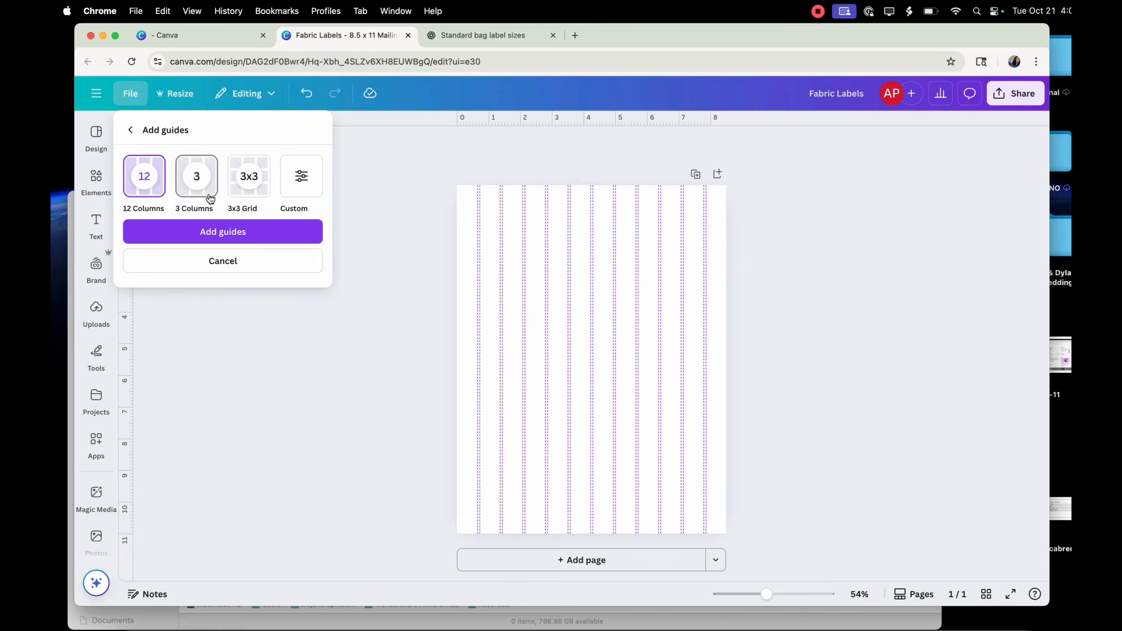
{"action": "left_click", "coordinate": [259, 186]}
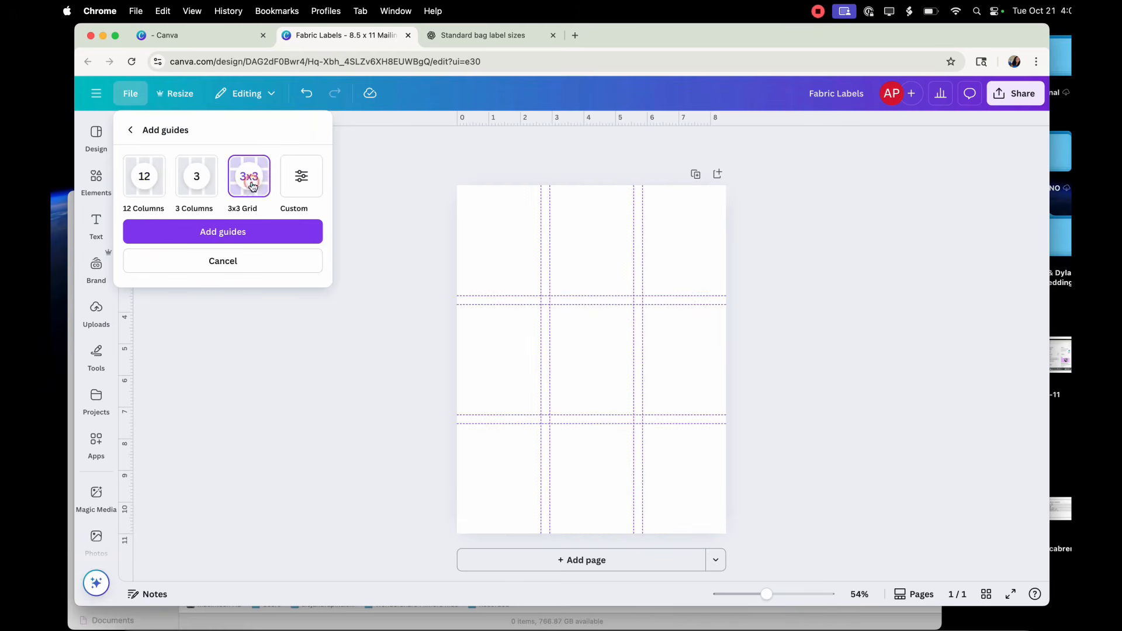
{"action": "left_click", "coordinate": [296, 183]}
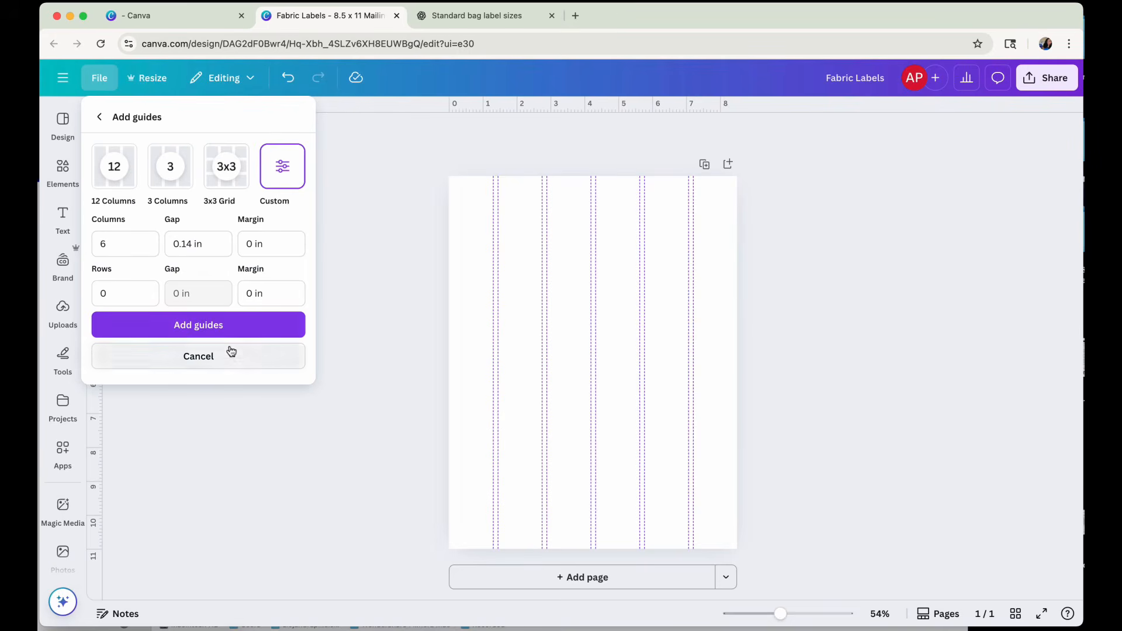
{"action": "left_click", "coordinate": [258, 325]}
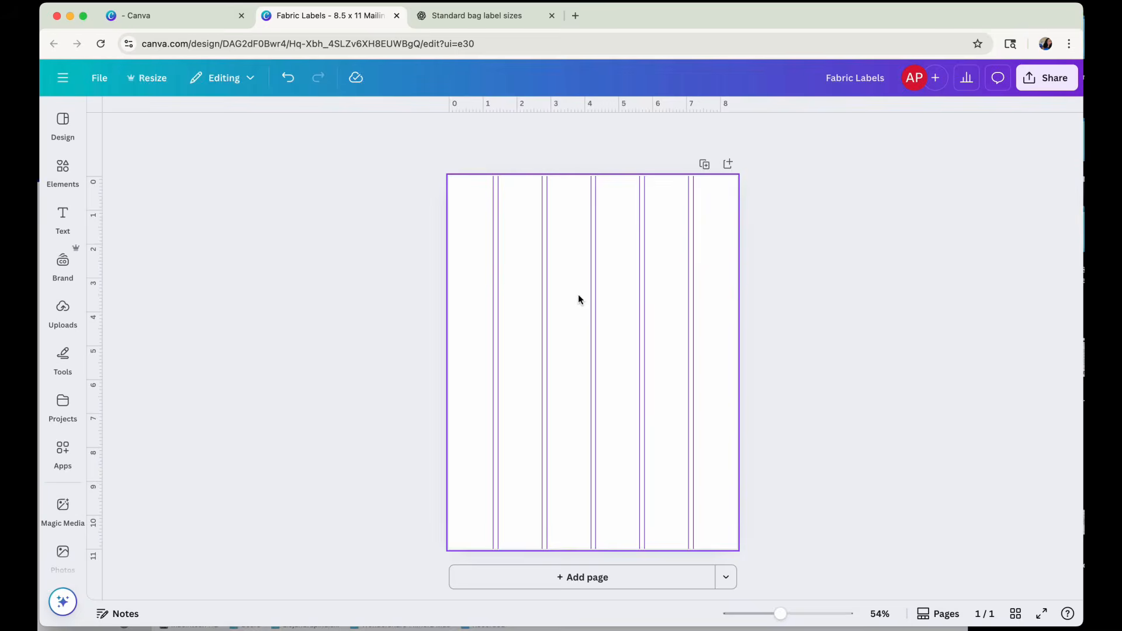
Insert a blue square shape in the middle of the page.
{"action": "key", "text": "r"}
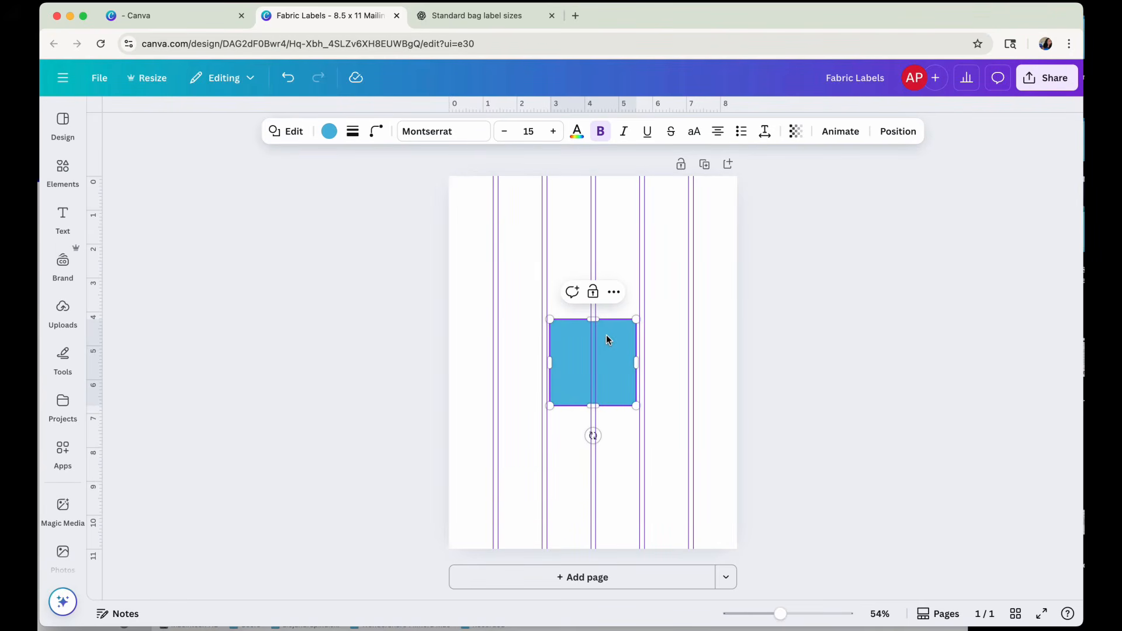
{"action": "left_click", "coordinate": [614, 292]}
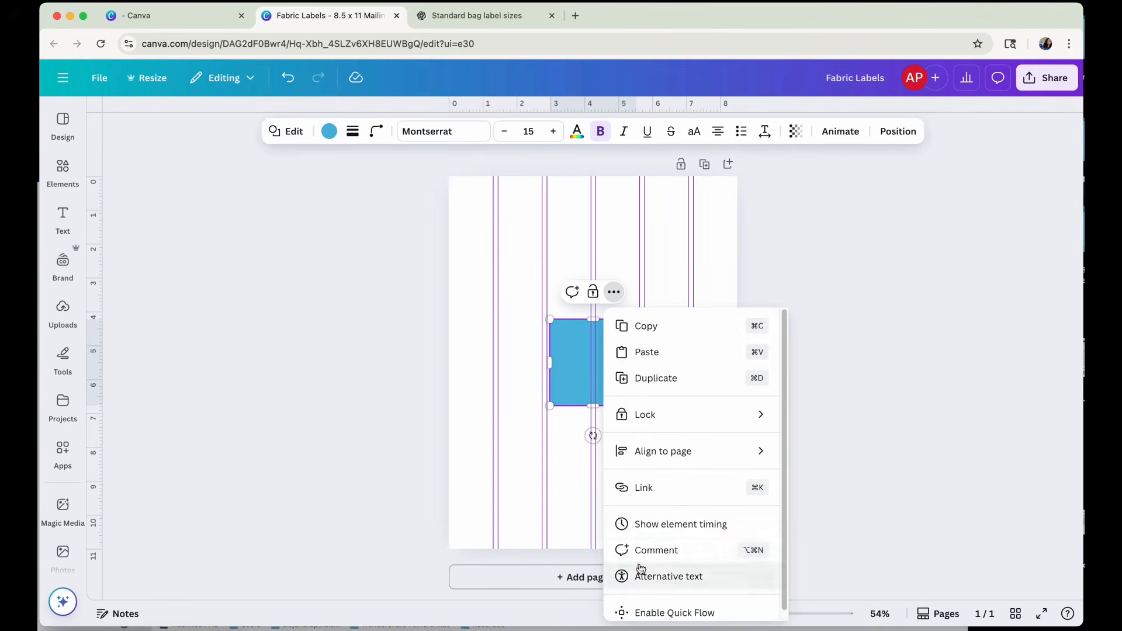
{"action": "left_click", "coordinate": [566, 385]}
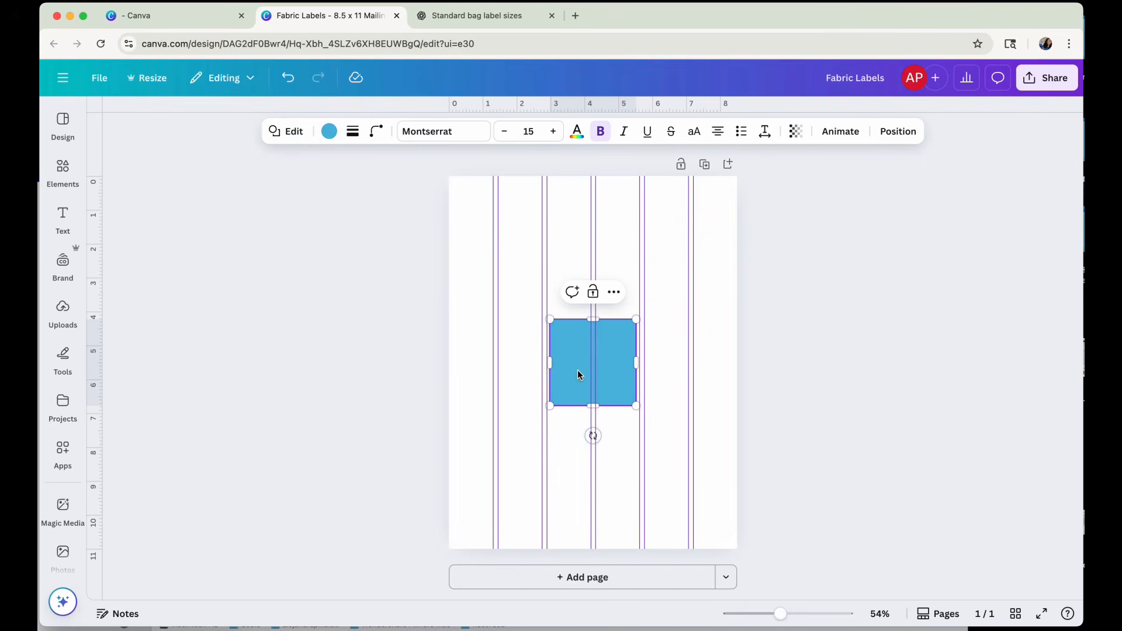
{"action": "key", "text": "Delete"}
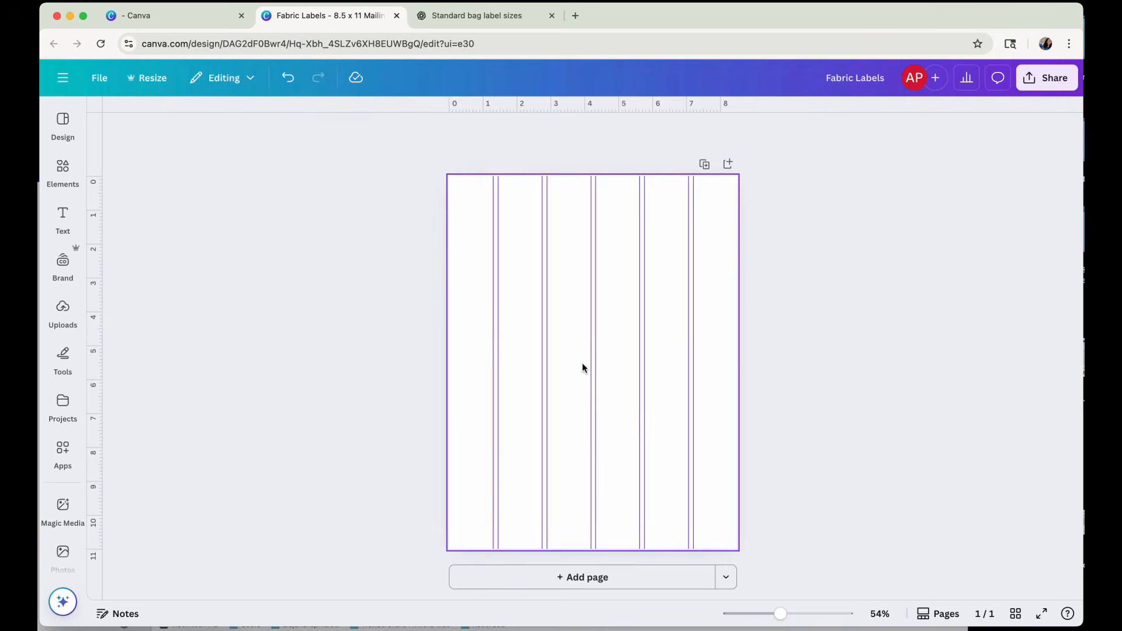
{"action": "key", "text": "super+z"}
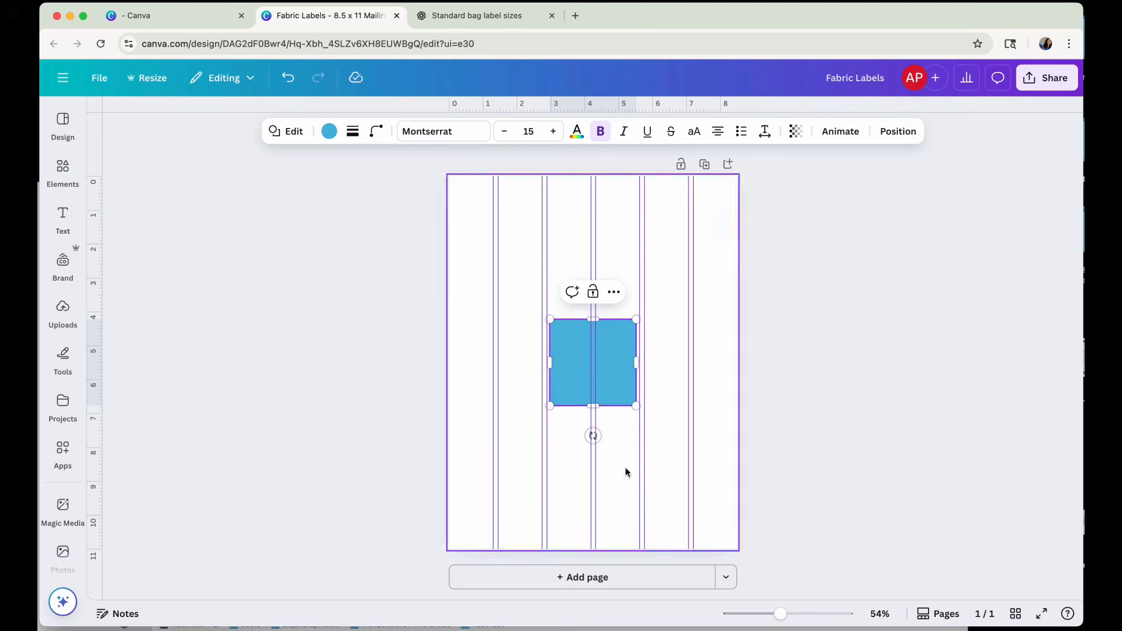
{"action": "left_click", "coordinate": [278, 134]}
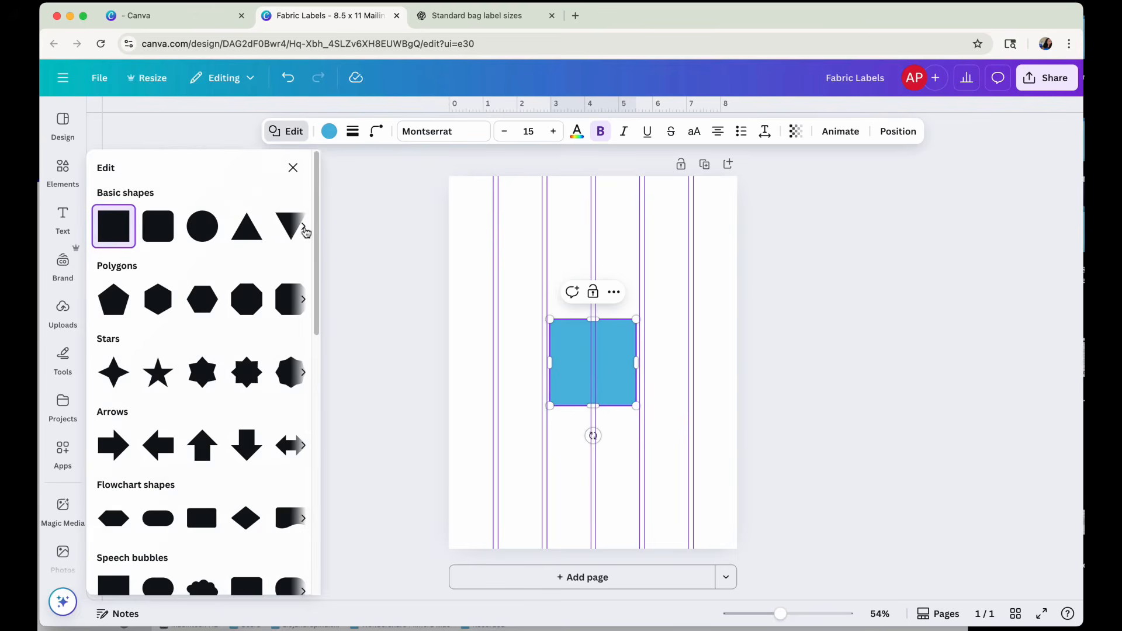
{"action": "left_click", "coordinate": [304, 227]}
{"action": "left_click", "coordinate": [304, 227]}
{"action": "left_click", "coordinate": [305, 228]}
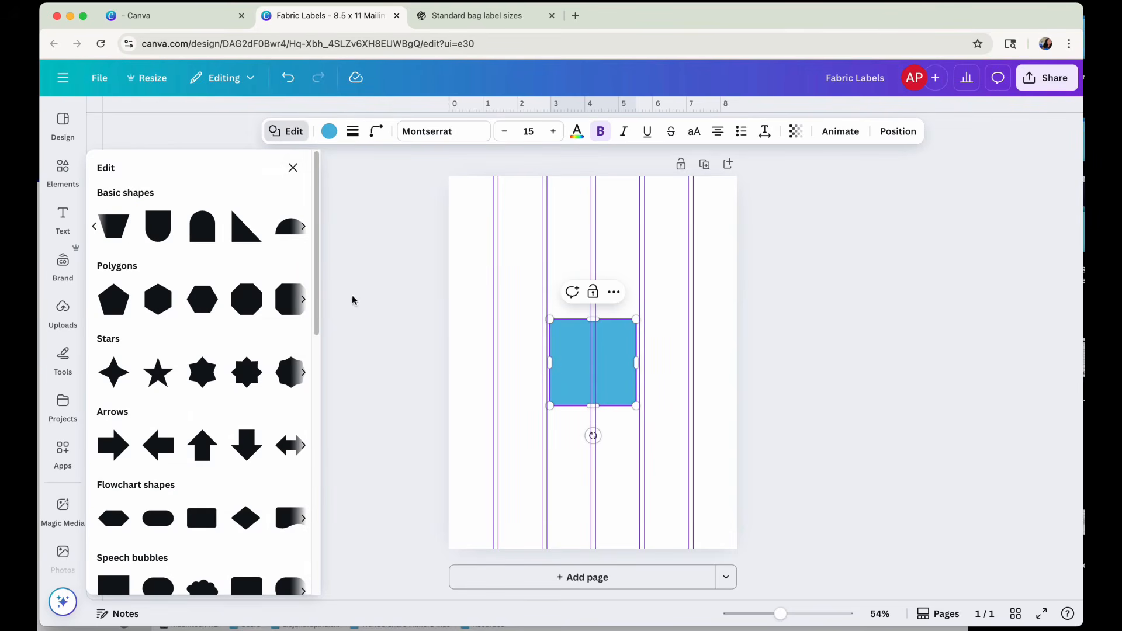
{"action": "left_click", "coordinate": [293, 168]}
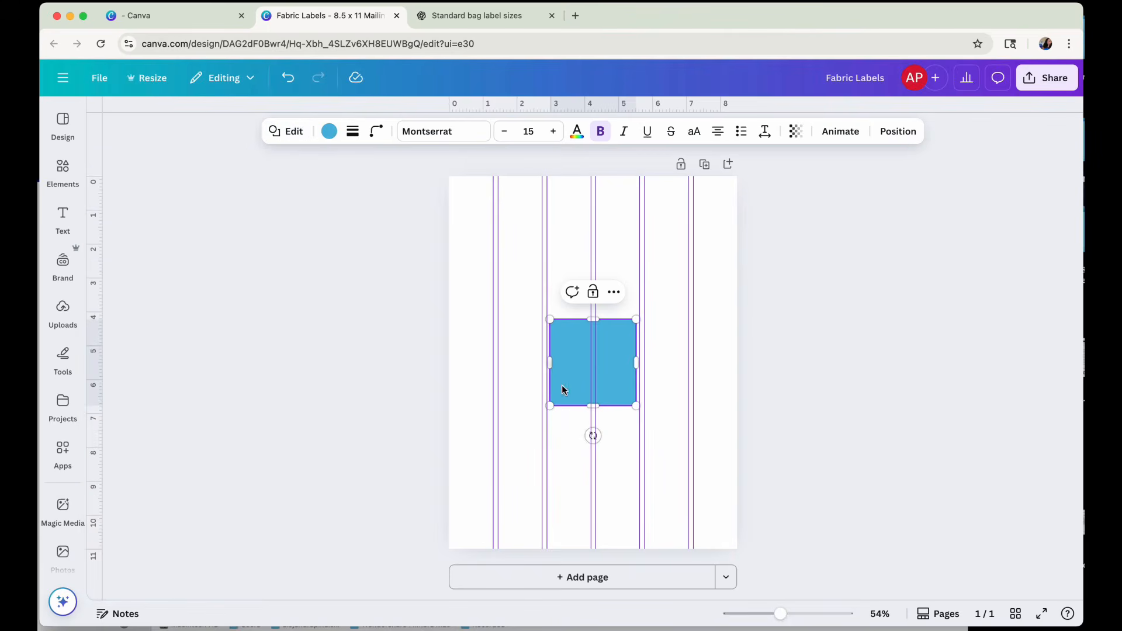
Move the square near the page's upper-left corner, at about X 0.85 in and Y 0.85 in, and deselect it.
{"action": "left_click_drag", "start_coordinate": [591, 380], "coordinate": [521, 266]}
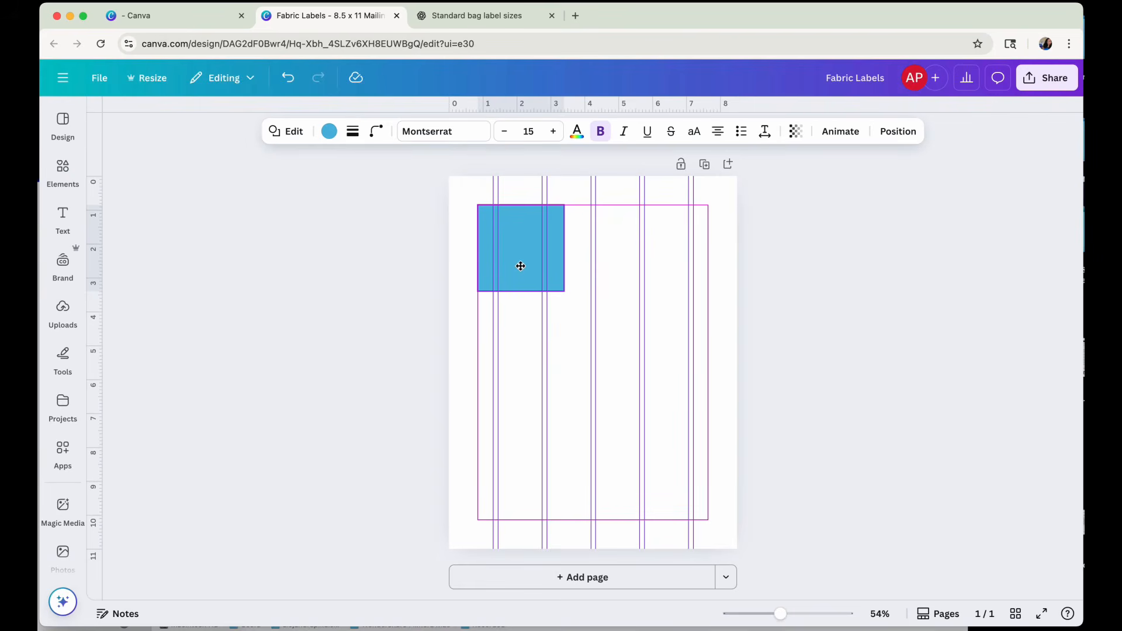
{"action": "left_click_drag", "start_coordinate": [521, 266], "coordinate": [524, 265]}
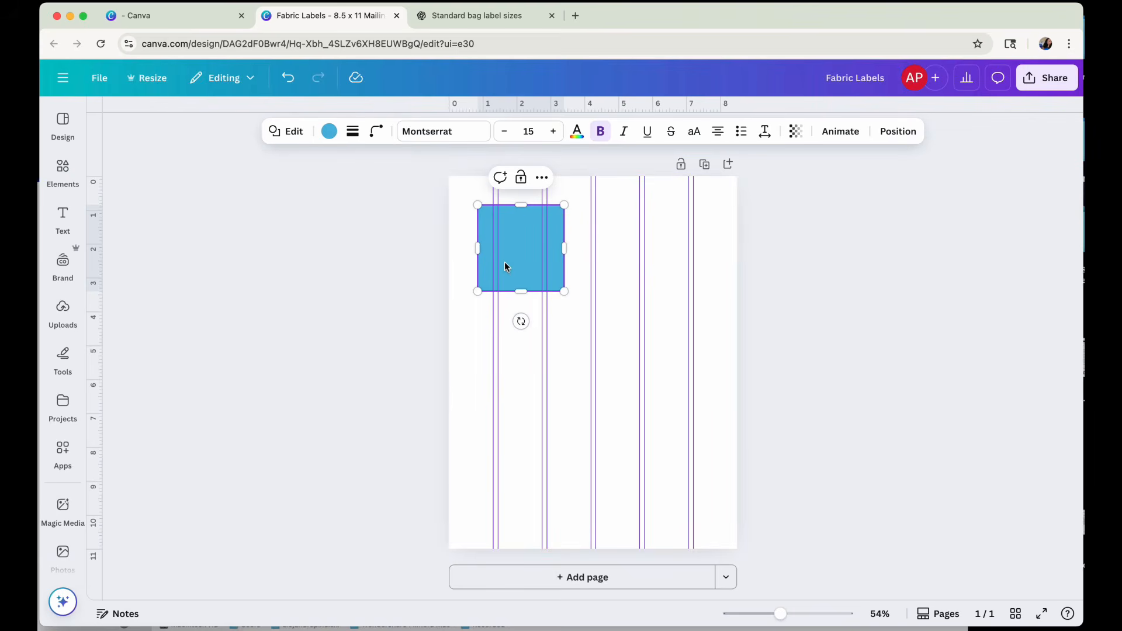
{"action": "left_click", "coordinate": [597, 316]}
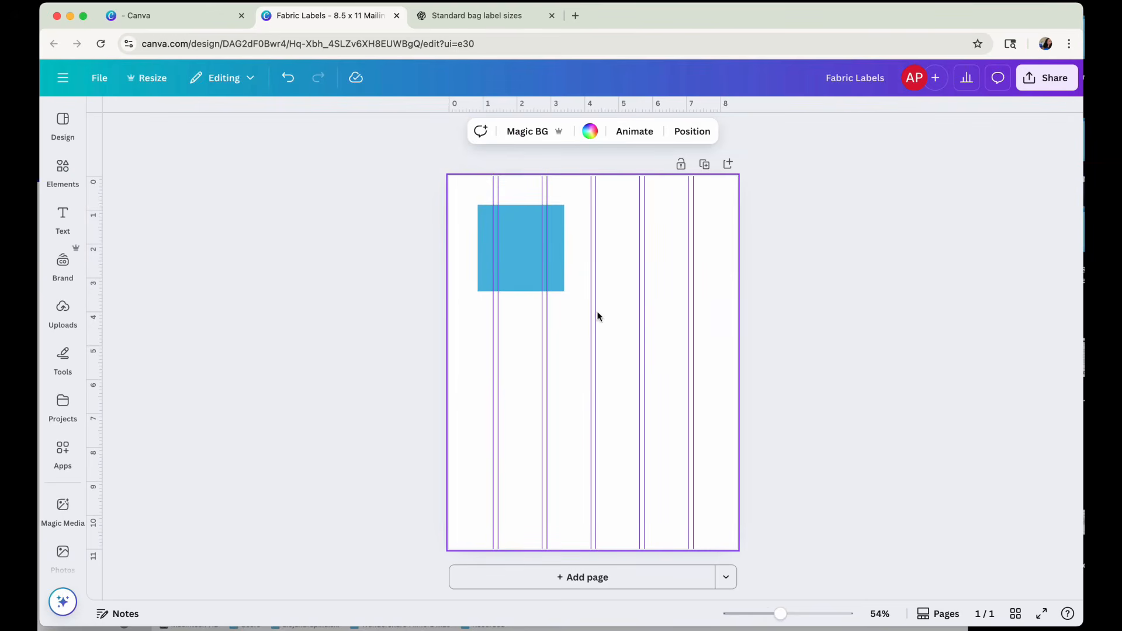
{"action": "left_click", "coordinate": [669, 304]}
{"action": "left_click", "coordinate": [525, 356]}
{"action": "left_click", "coordinate": [455, 328]}
Lock the blue square's aspect ratio and set its width to 1 in.
{"action": "left_click", "coordinate": [522, 240]}
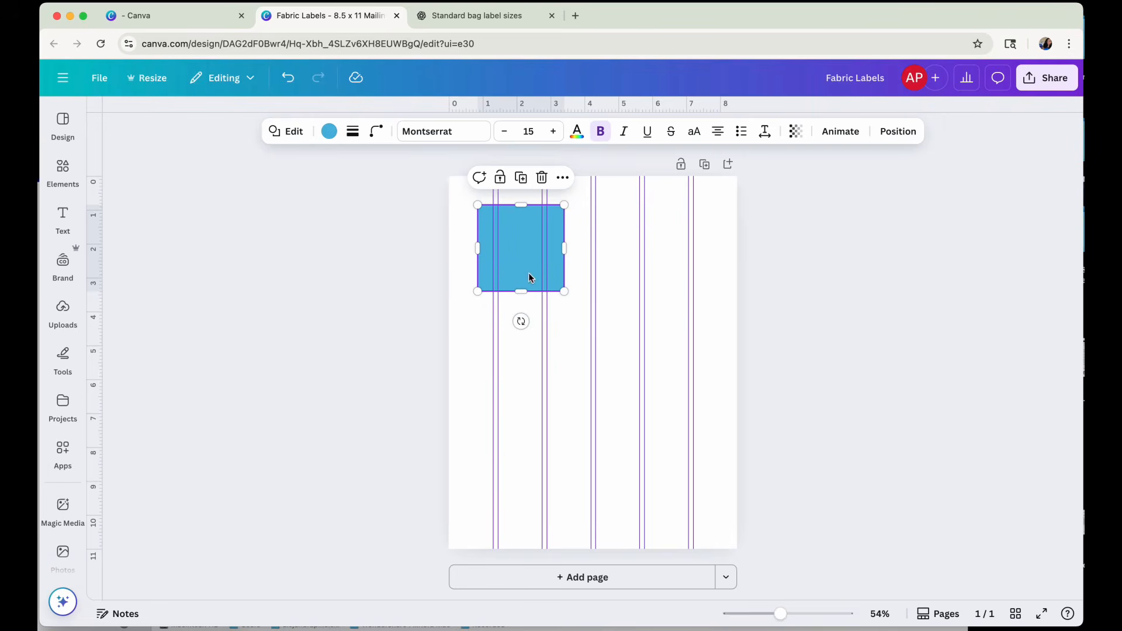
{"action": "left_click", "coordinate": [901, 139]}
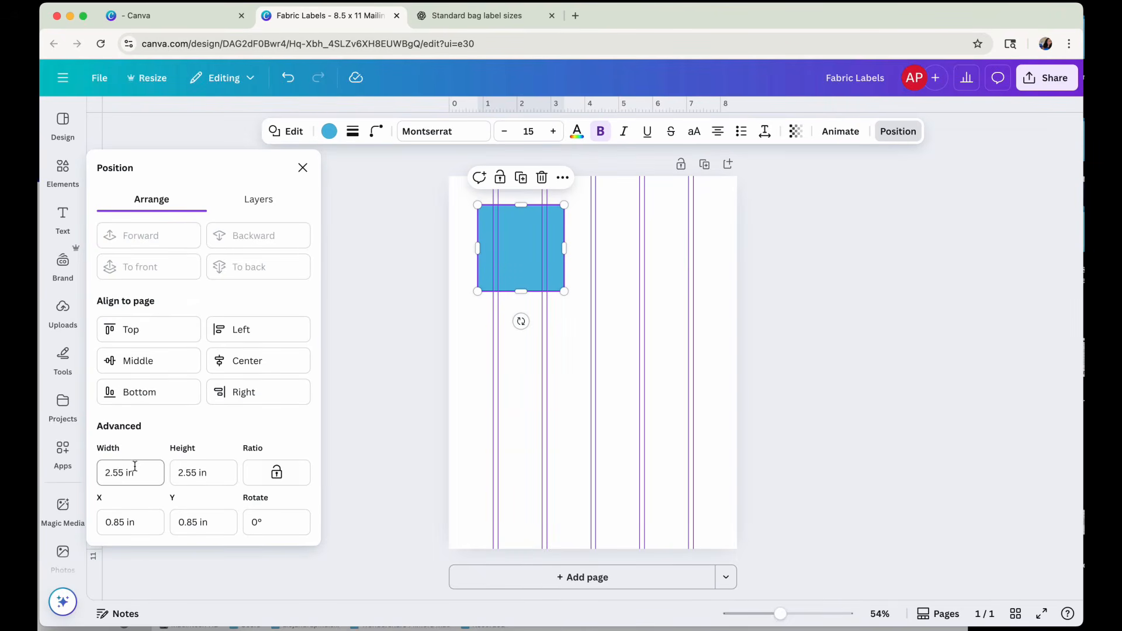
{"action": "left_click", "coordinate": [278, 477]}
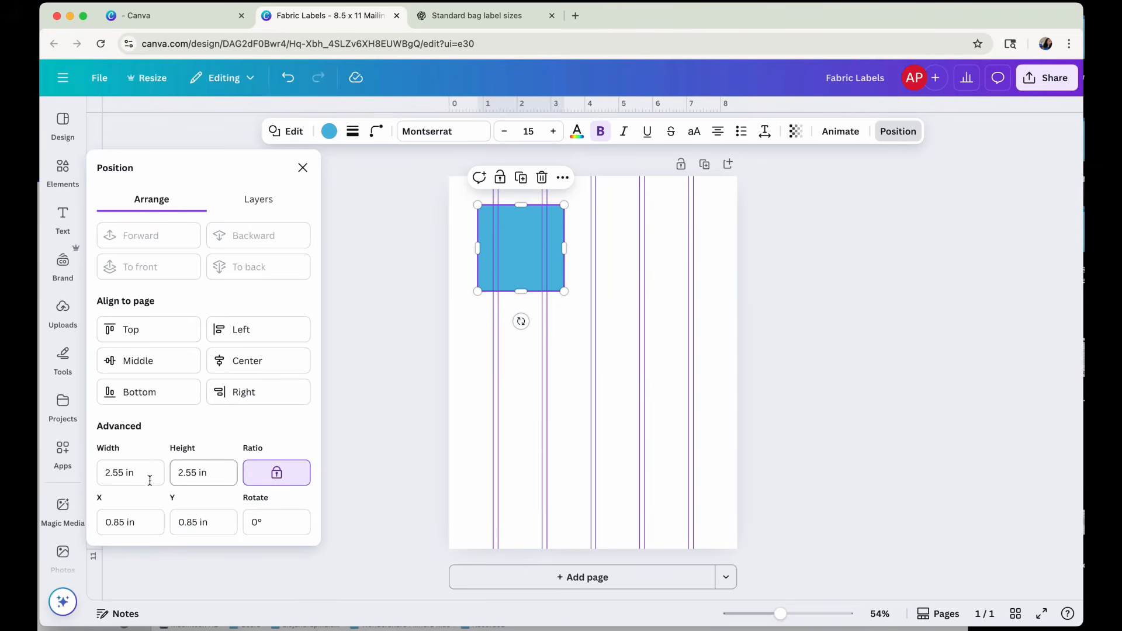
{"action": "left_click", "coordinate": [130, 474]}
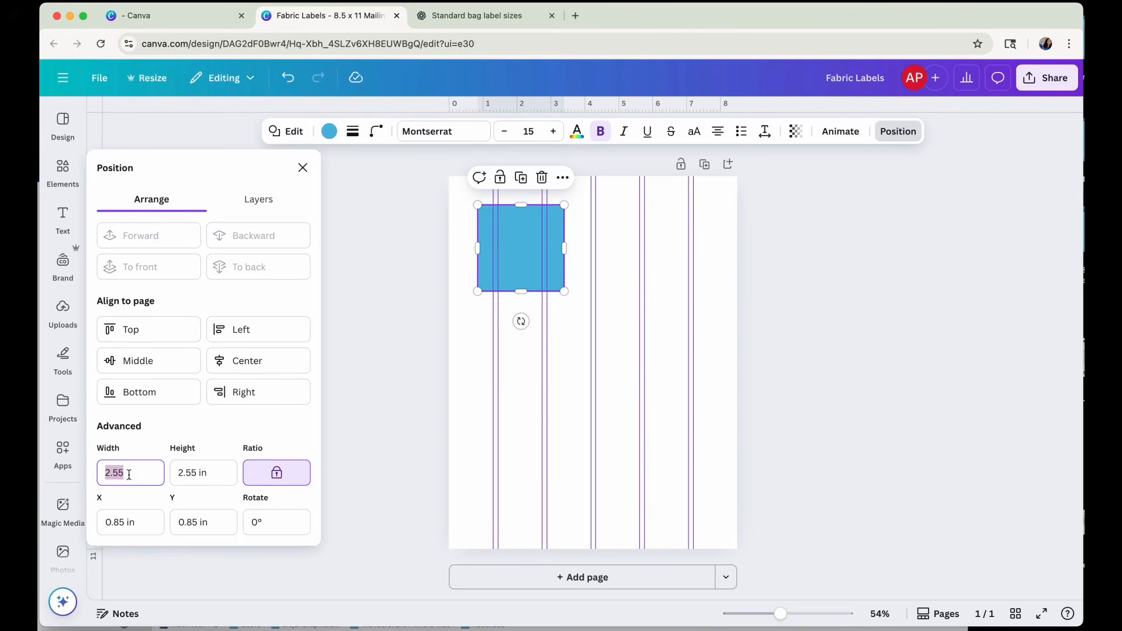
{"action": "type", "text": "1"}
{"action": "left_click", "coordinate": [200, 475]}
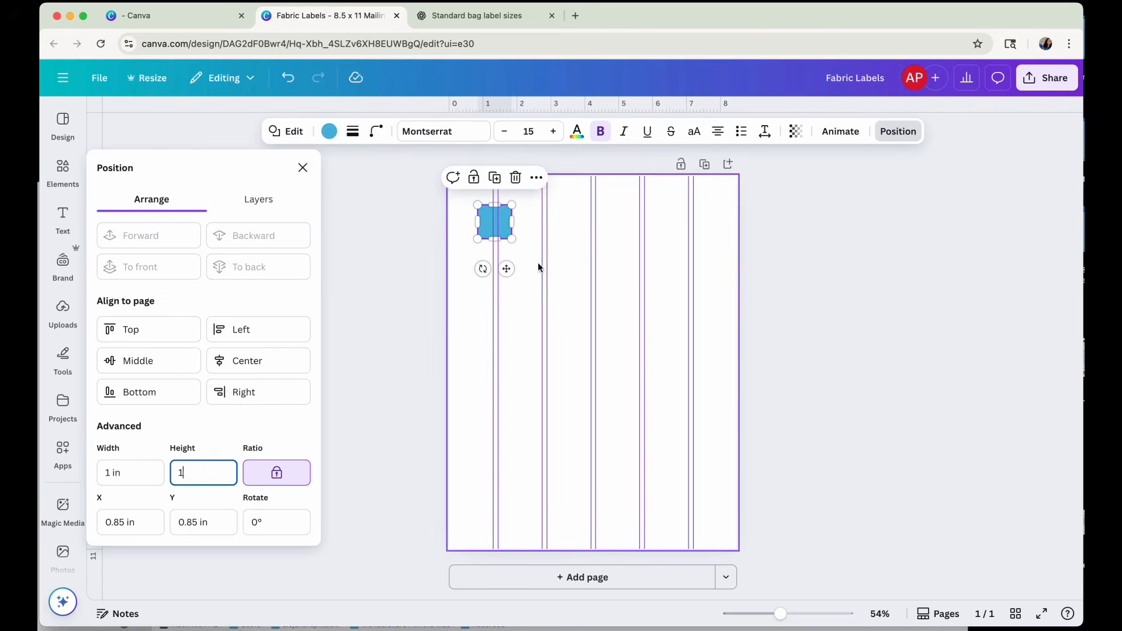
Unlock the blue shape's aspect ratio, set its width to 1.5 in and height to 0.5 in, and deselect it.
{"action": "left_click", "coordinate": [283, 479]}
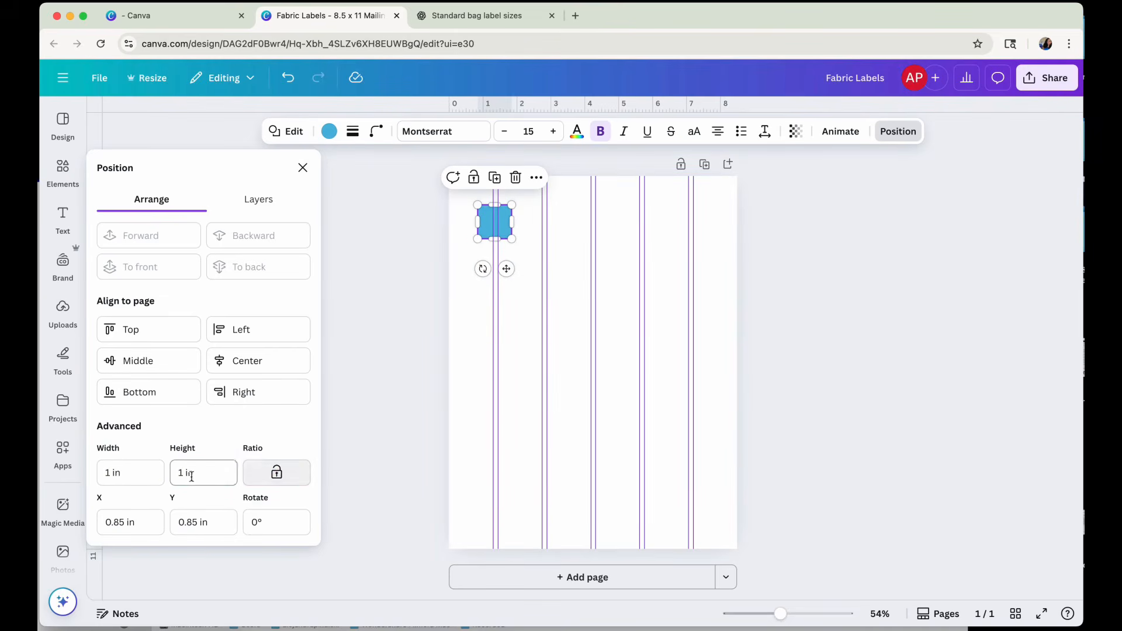
{"action": "left_click", "coordinate": [114, 474]}
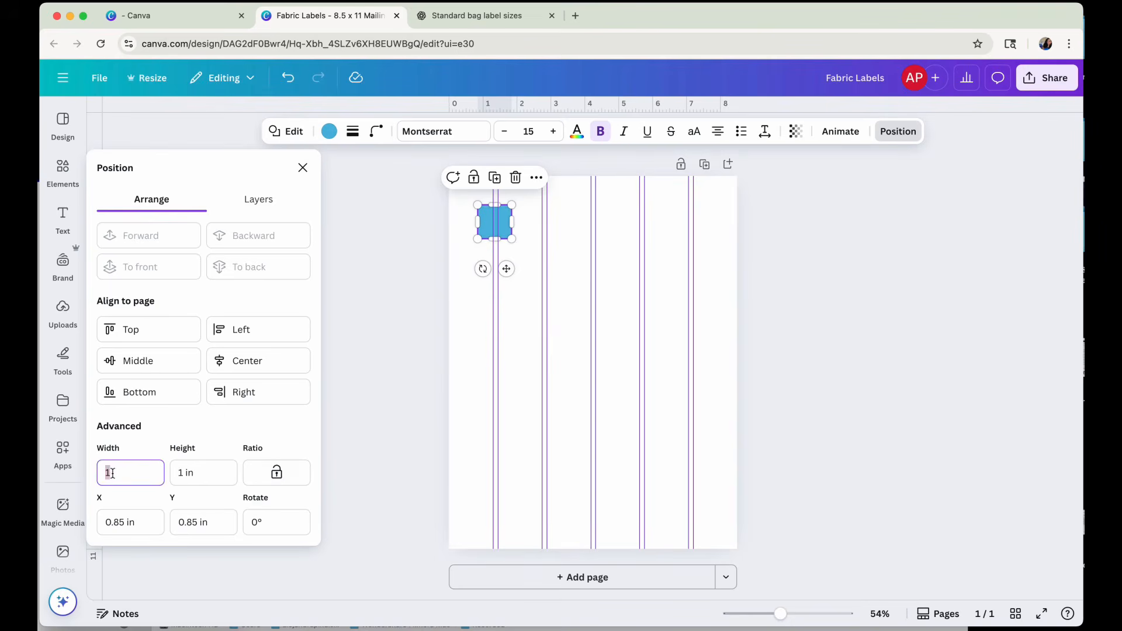
{"action": "left_click", "coordinate": [208, 478]}
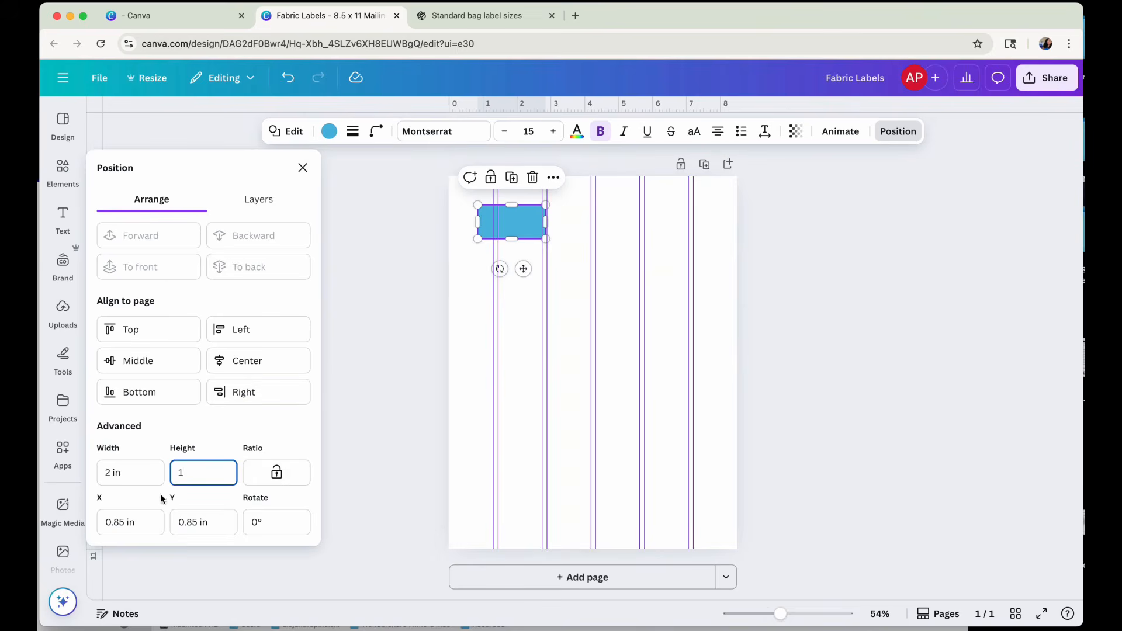
{"action": "left_click", "coordinate": [105, 475]}
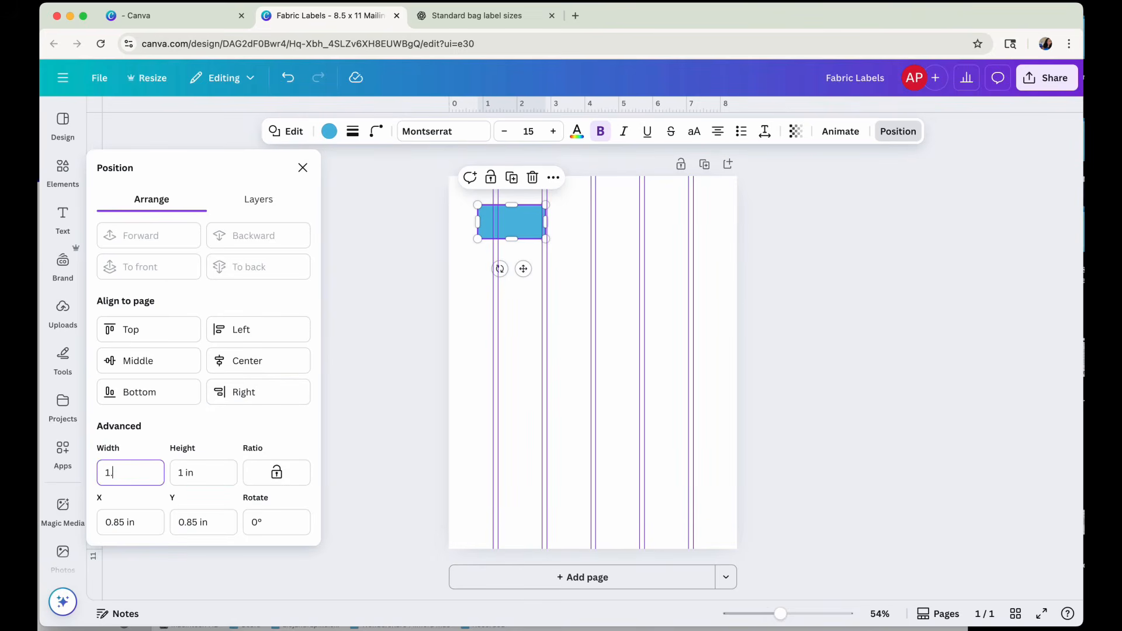
{"action": "key", "text": "Tab"}
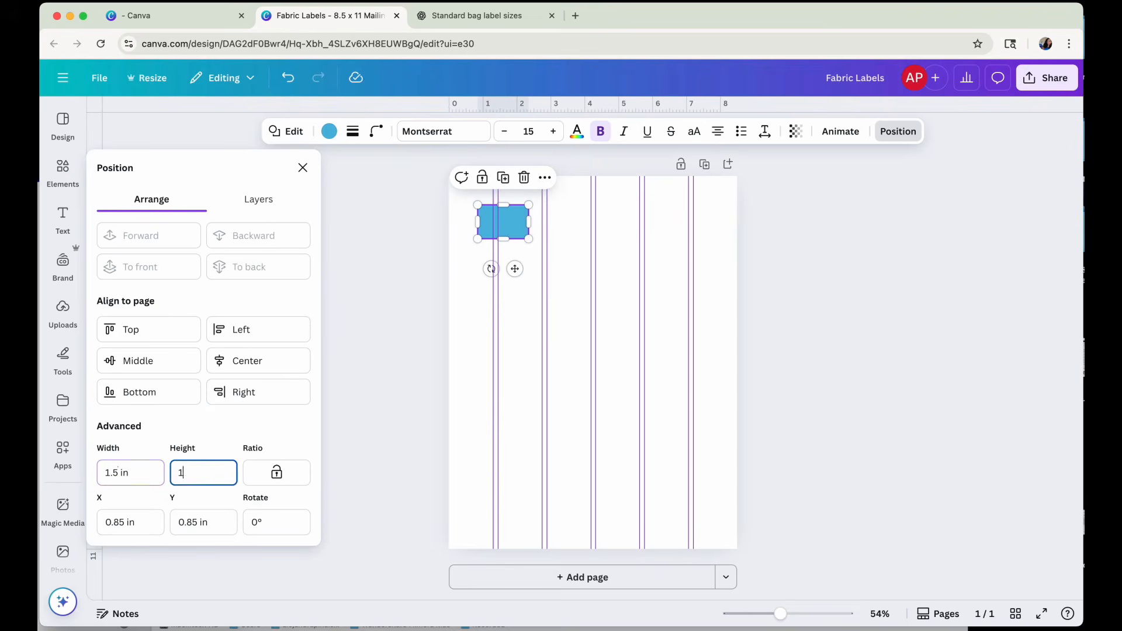
{"action": "double_click", "coordinate": [179, 473]}
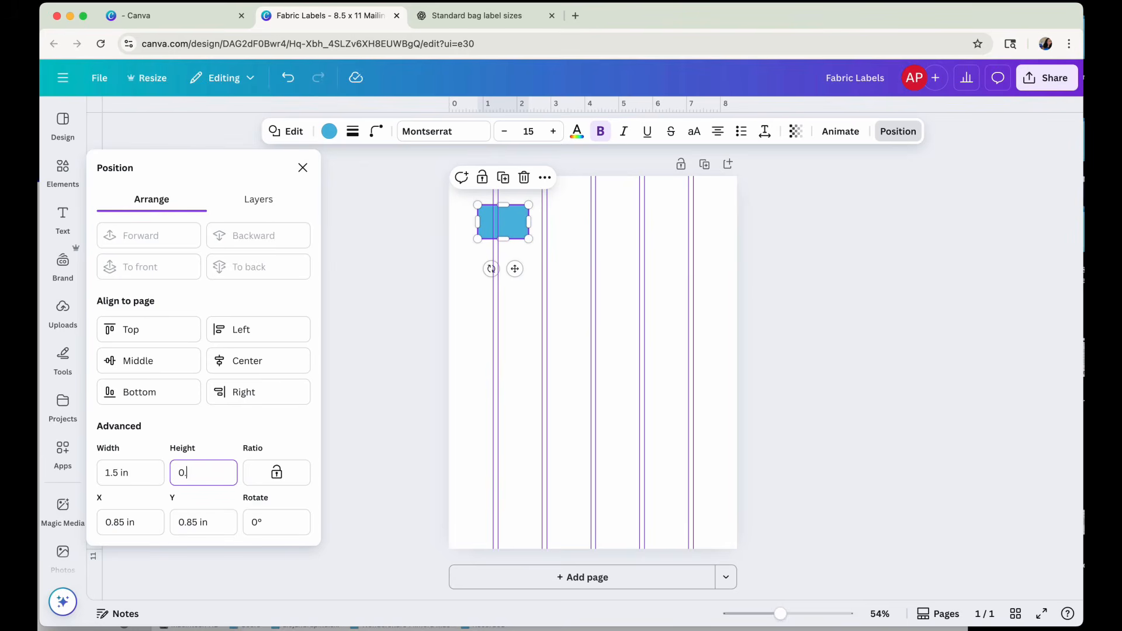
{"action": "key", "text": "Tab"}
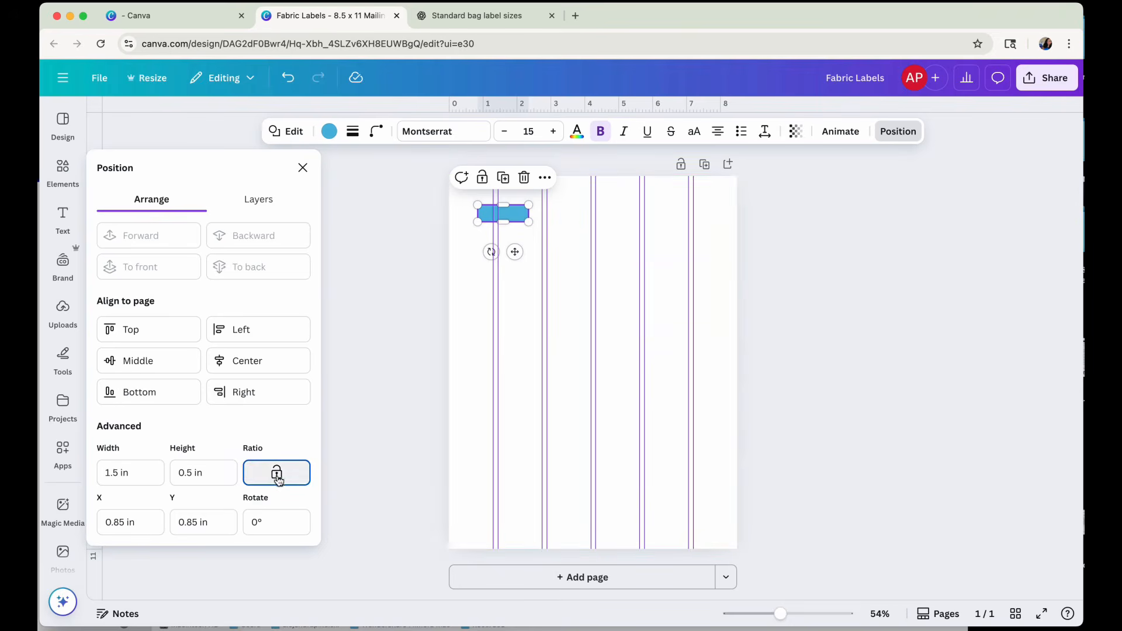
{"action": "left_click", "coordinate": [521, 299]}
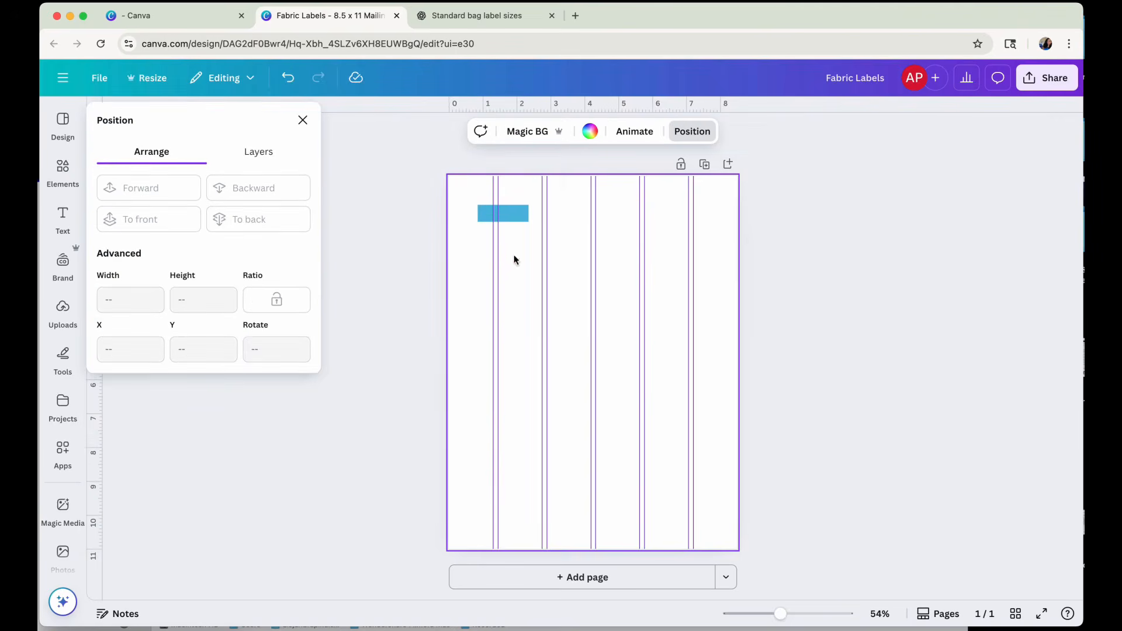
{"action": "mouse_move", "coordinate": [495, 220]}
{"action": "left_mouse_down"}
{"action": "mouse_move", "coordinate": [509, 214]}
{"action": "mouse_move", "coordinate": [497, 213]}
{"action": "mouse_move", "coordinate": [499, 191]}
{"action": "mouse_move", "coordinate": [466, 191]}
{"action": "mouse_move", "coordinate": [468, 208]}
{"action": "mouse_move", "coordinate": [498, 217]}
{"action": "left_mouse_up"}
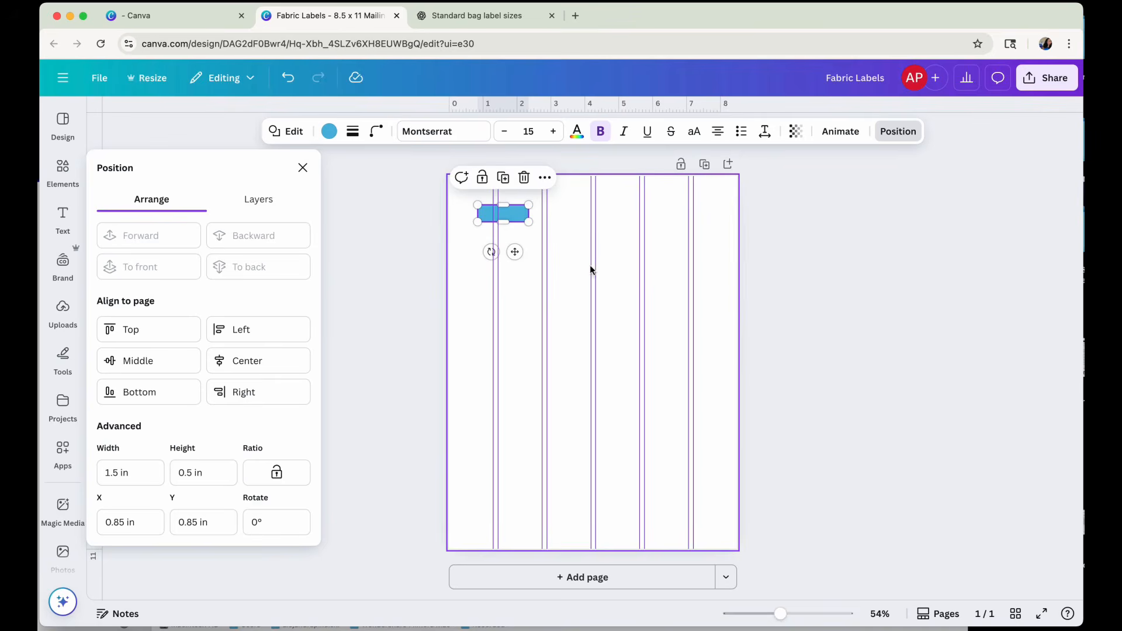
{"action": "left_click", "coordinate": [808, 417]}
{"action": "left_click", "coordinate": [528, 246]}
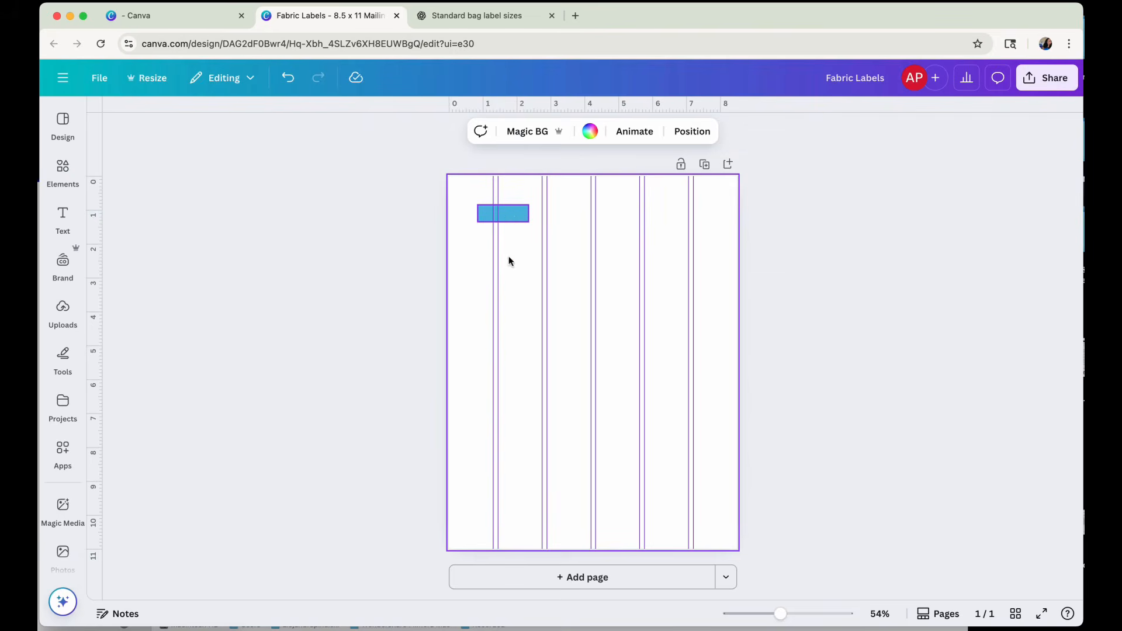
{"action": "left_click", "coordinate": [509, 215]}
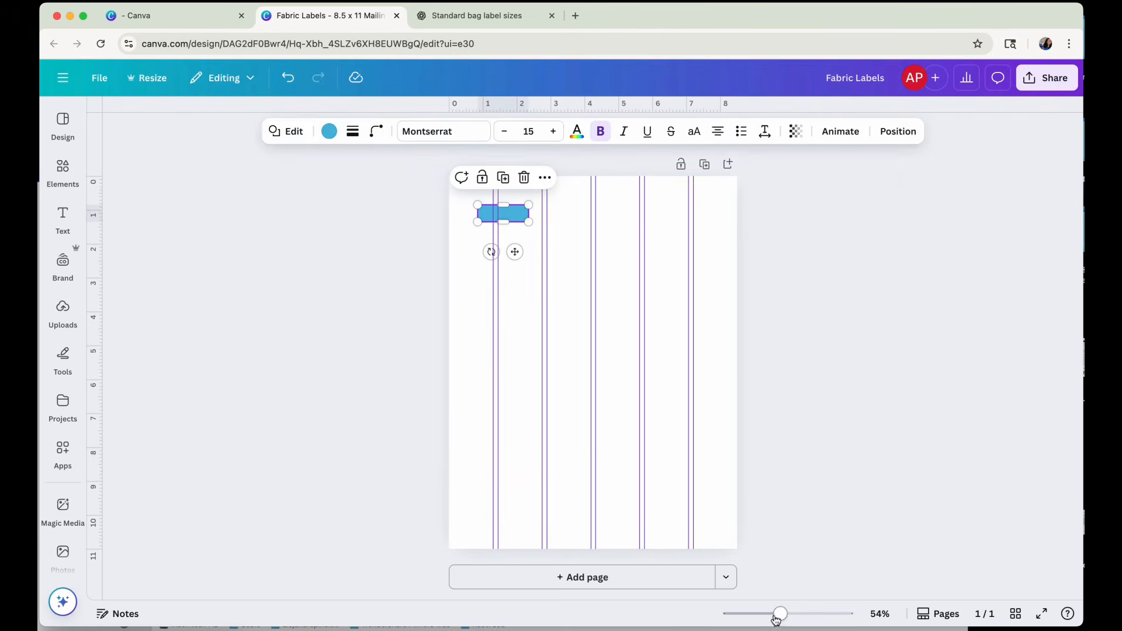
Unlock the guides and clear all of them from the page.
{"action": "left_click_drag", "start_coordinate": [781, 615], "coordinate": [809, 614]}
{"action": "scroll", "coordinate": [786, 462], "scroll_direction": "up", "scroll_amount": 5}
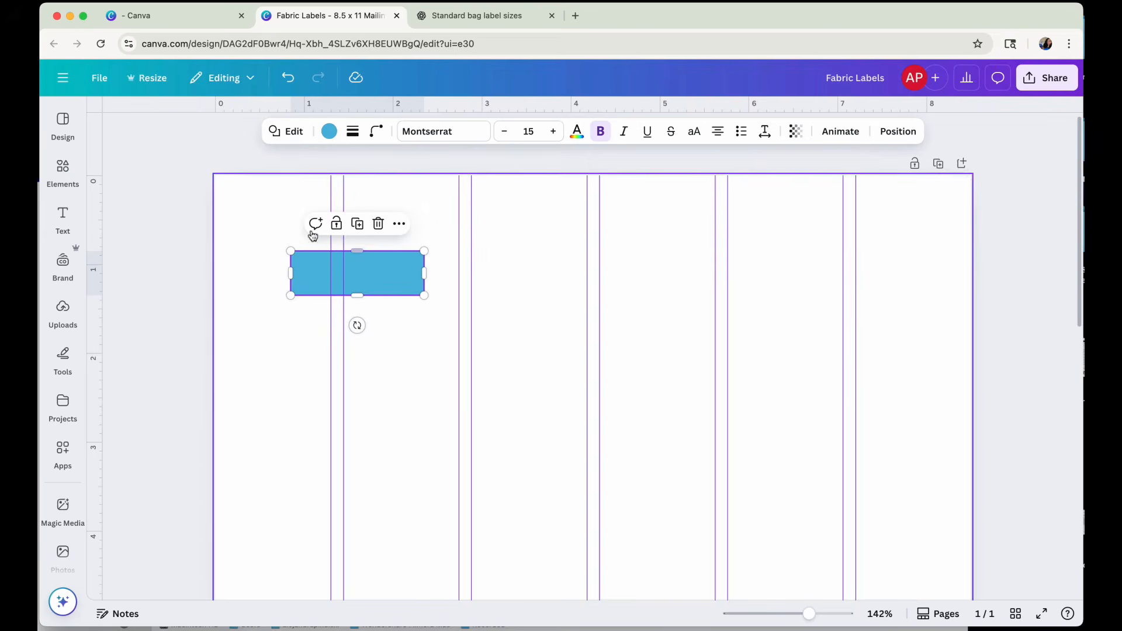
{"action": "left_click", "coordinate": [342, 197]}
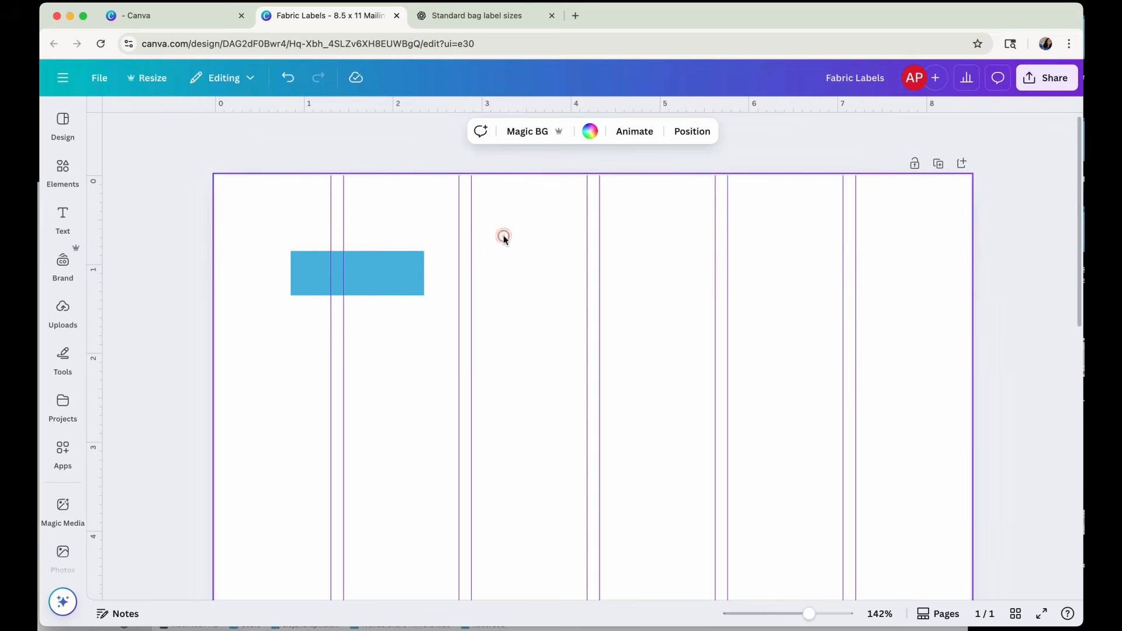
{"action": "left_click", "coordinate": [98, 78]}
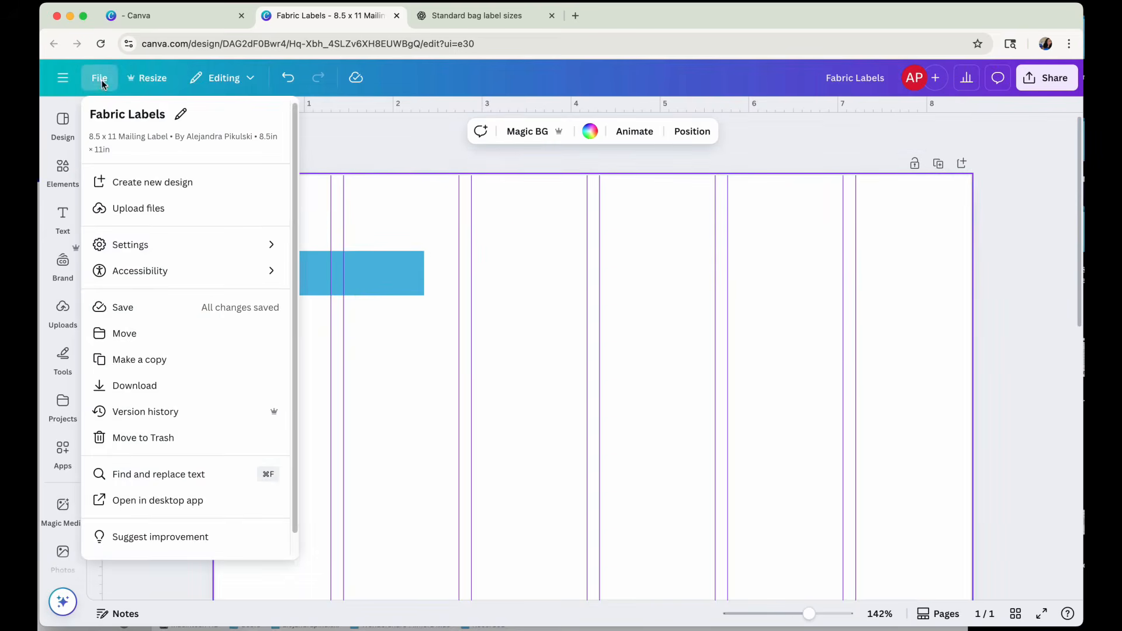
{"action": "mouse_move", "coordinate": [129, 244]}
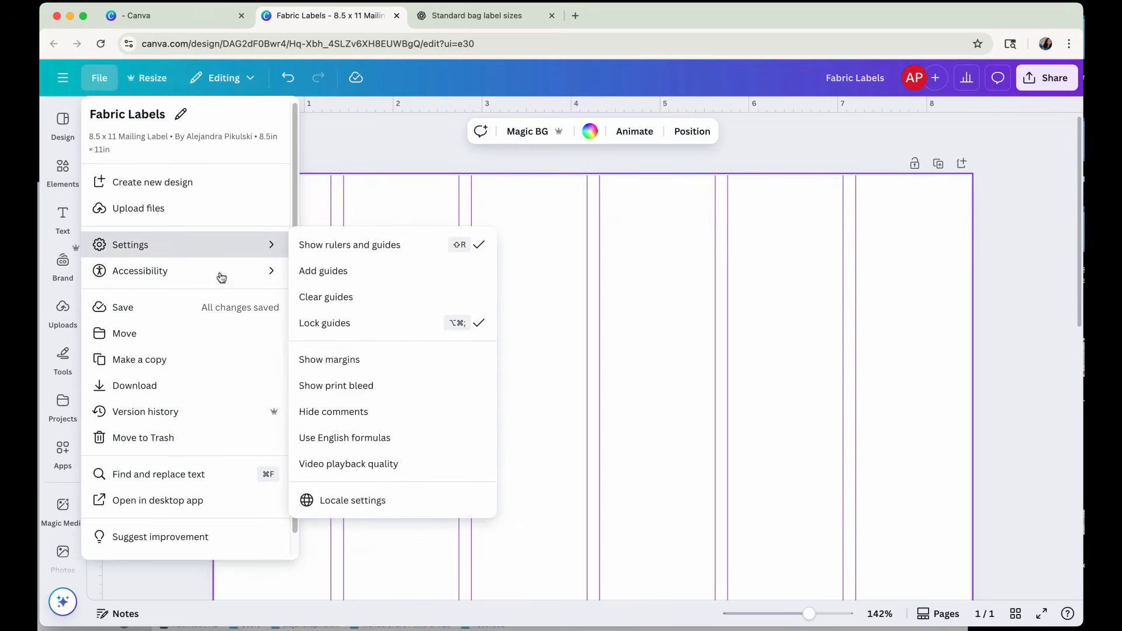
{"action": "left_click", "coordinate": [348, 325]}
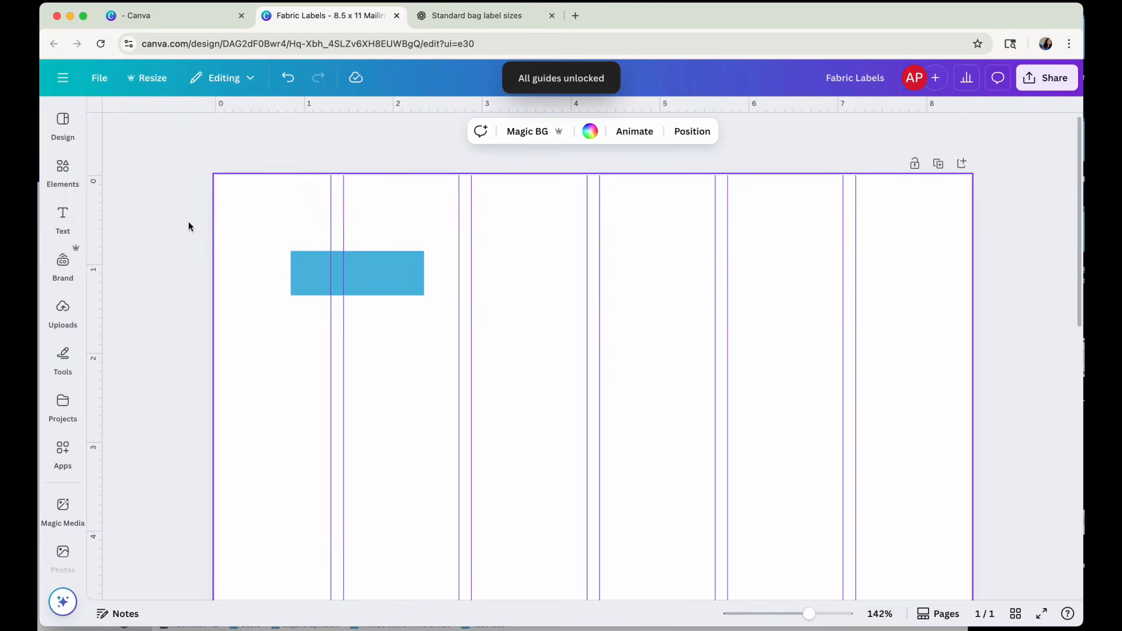
{"action": "left_click", "coordinate": [99, 78]}
{"action": "mouse_move", "coordinate": [138, 242]}
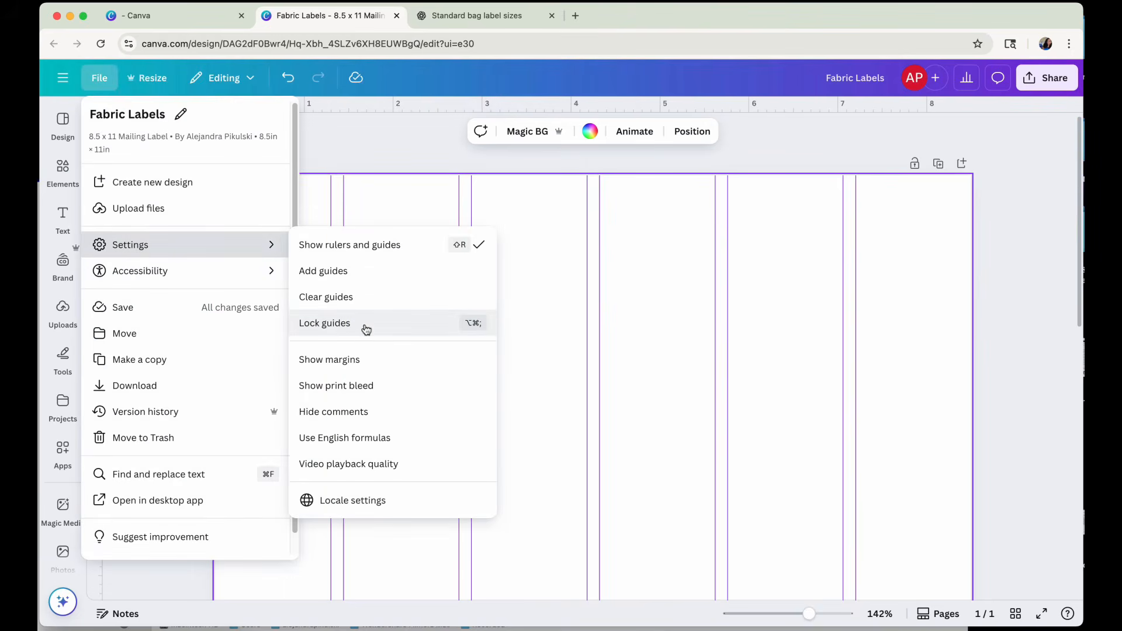
{"action": "left_click", "coordinate": [351, 297]}
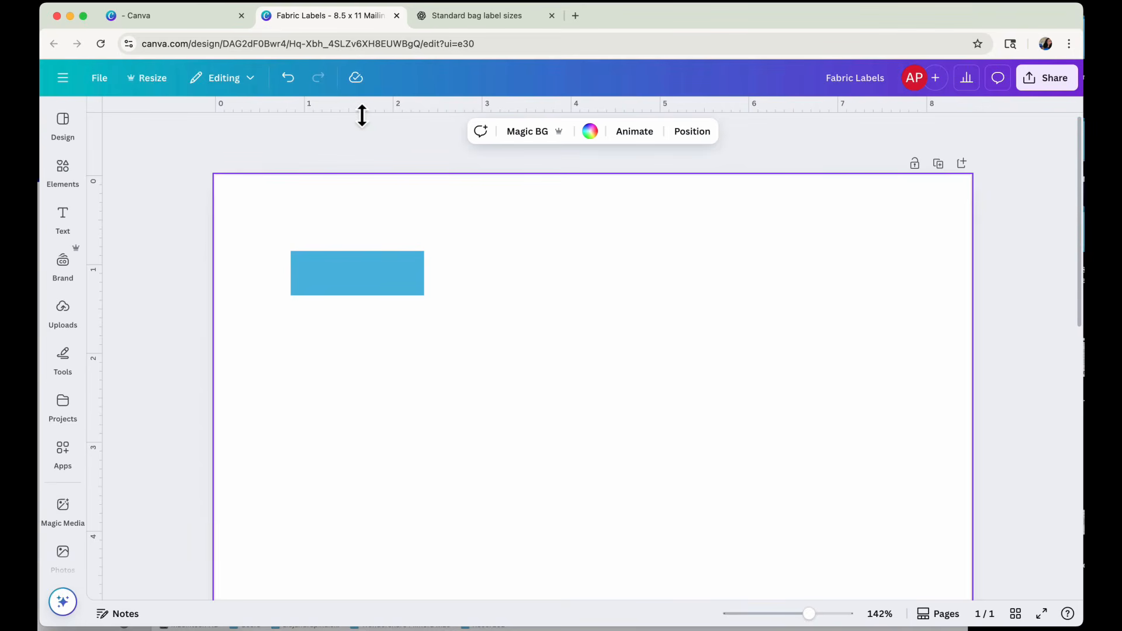
Add a horizontal guide at 1.35 in along the rectangle's bottom edge and a vertical guide at 2.35 in along its right edge.
{"action": "left_click_drag", "start_coordinate": [361, 115], "coordinate": [364, 303]}
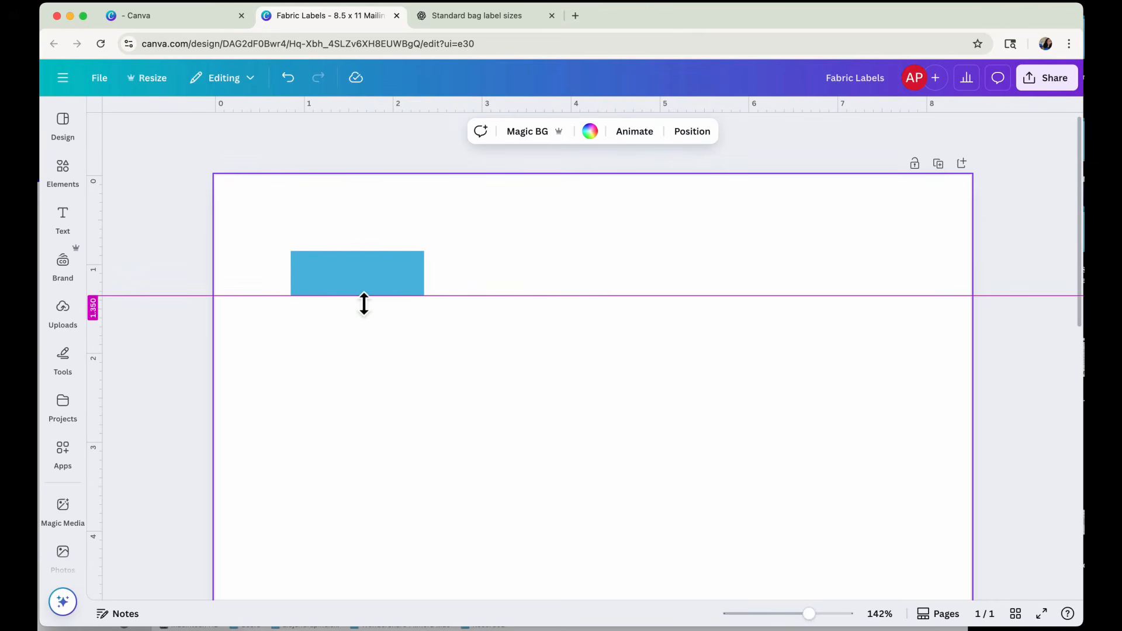
{"action": "left_click_drag", "start_coordinate": [364, 304], "coordinate": [364, 304]}
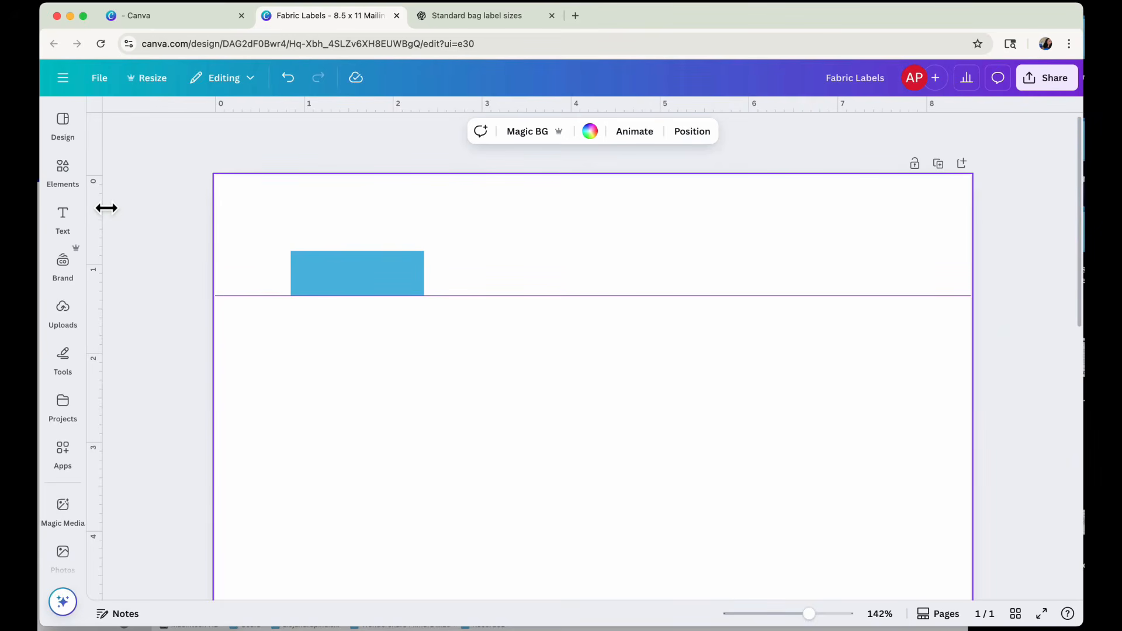
{"action": "left_click_drag", "start_coordinate": [106, 209], "coordinate": [432, 224]}
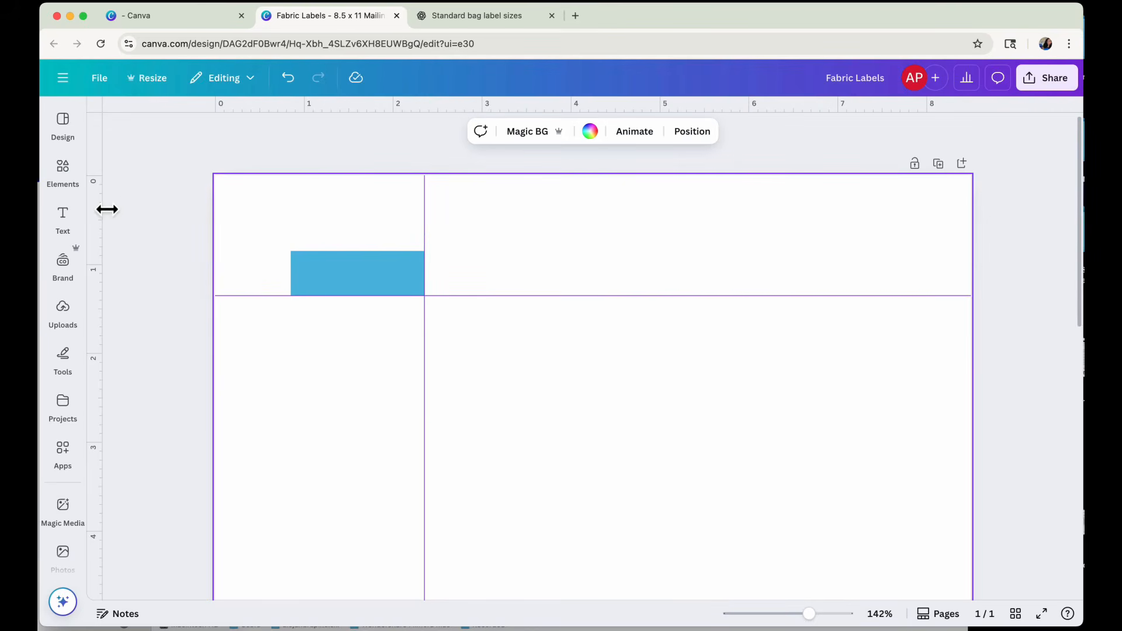
Add a second vertical guide at about 2.5 in, leaving a gap of about 0.15 in beside the rectangle.
{"action": "left_click_drag", "start_coordinate": [106, 210], "coordinate": [444, 234]}
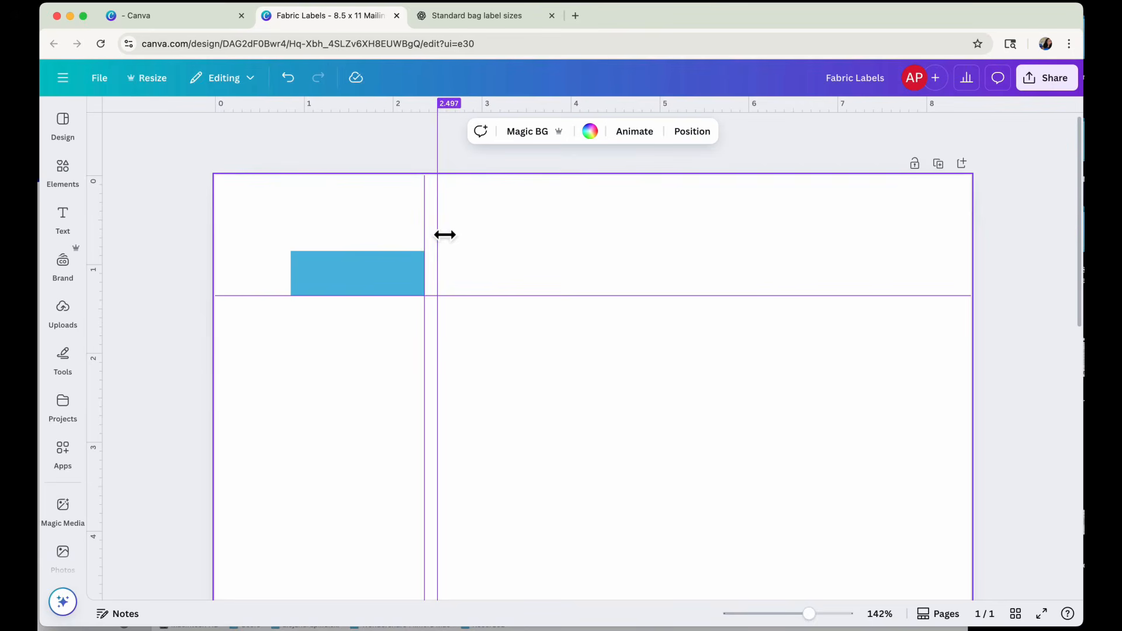
{"action": "left_click_drag", "start_coordinate": [444, 235], "coordinate": [446, 234]}
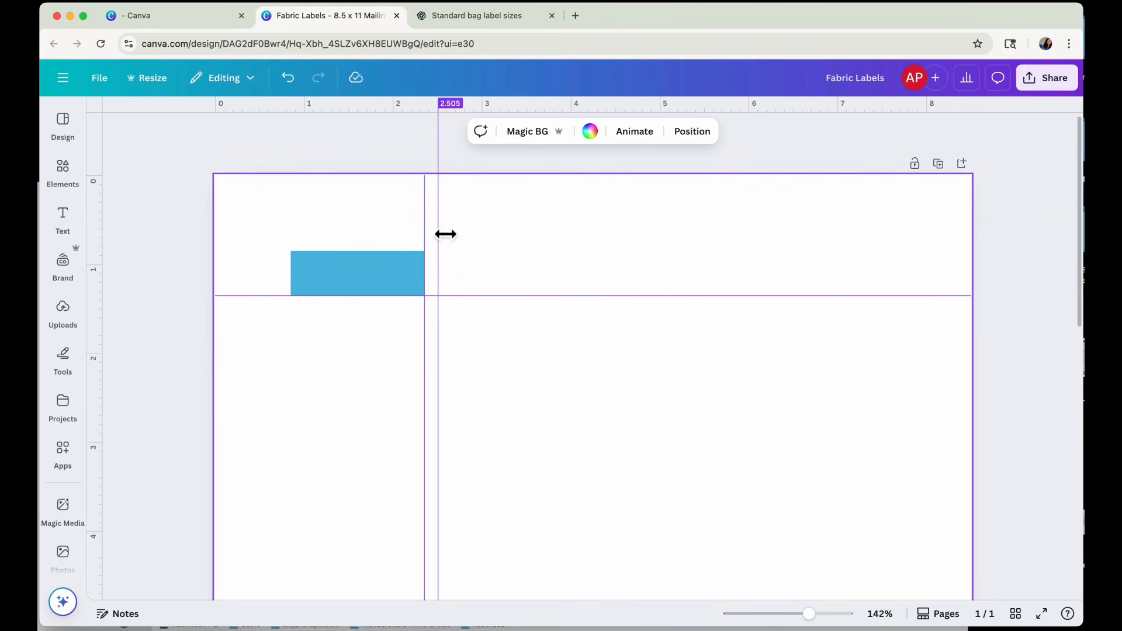
{"action": "mouse_move", "coordinate": [446, 235]}
{"action": "left_mouse_down"}
{"action": "mouse_move", "coordinate": [472, 236]}
{"action": "mouse_move", "coordinate": [419, 238]}
{"action": "mouse_move", "coordinate": [432, 240]}
{"action": "left_mouse_up"}
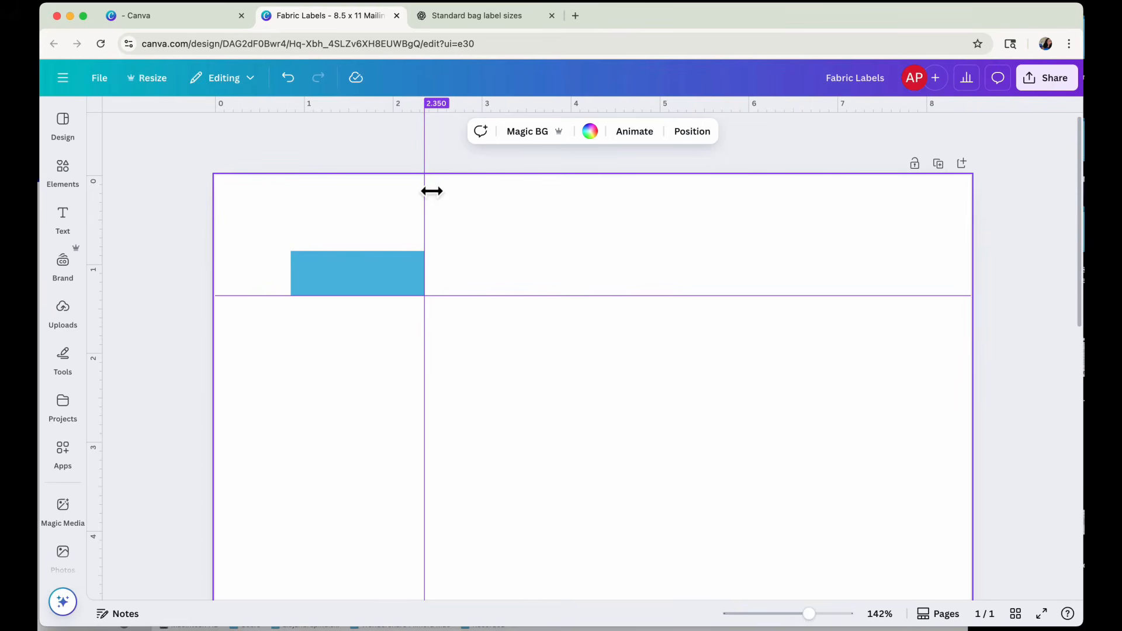
{"action": "left_click_drag", "start_coordinate": [431, 190], "coordinate": [445, 192]}
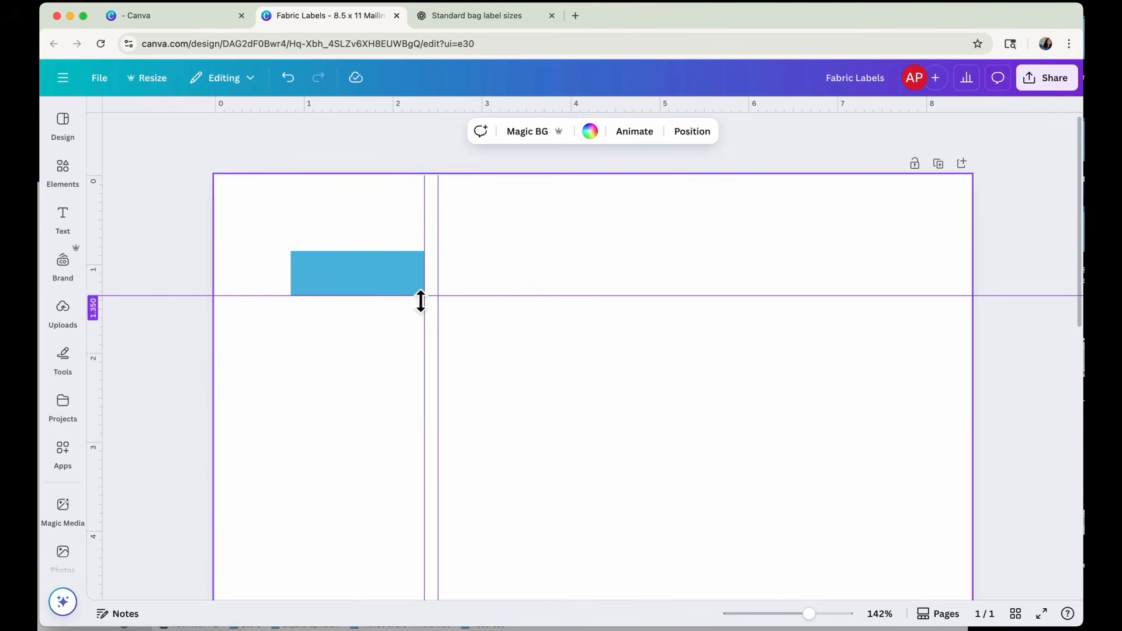
{"action": "left_click_drag", "start_coordinate": [420, 301], "coordinate": [415, 303]}
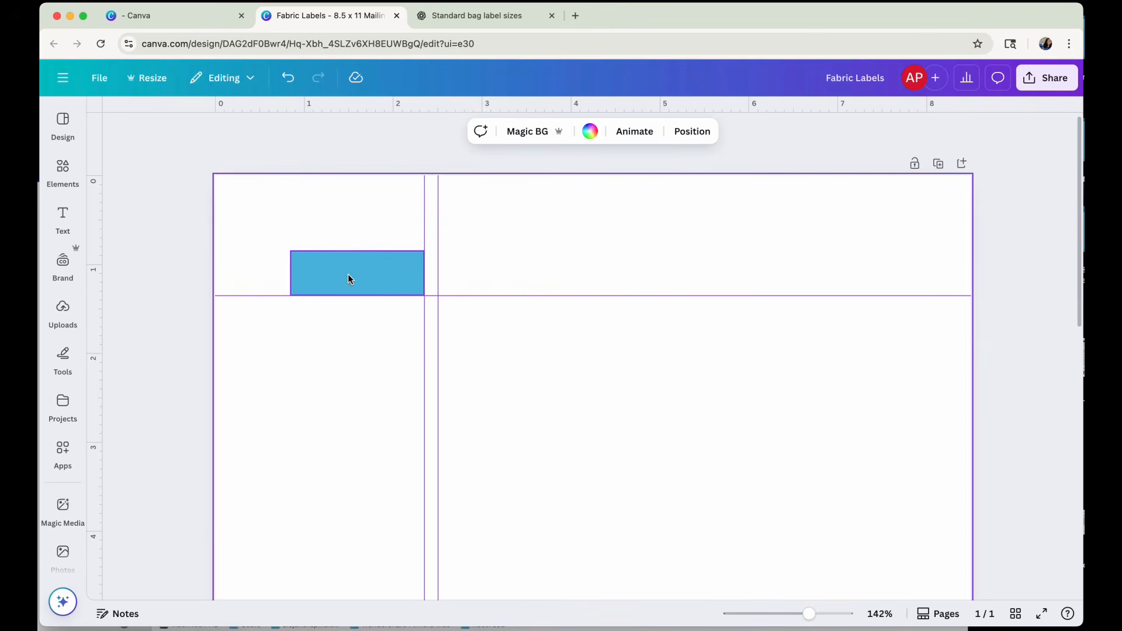
Duplicate the rectangle, place the copy beside it against the 2.5 in guide, and keep the horizontal guide at 1.35 in.
{"action": "left_click", "coordinate": [348, 279]}
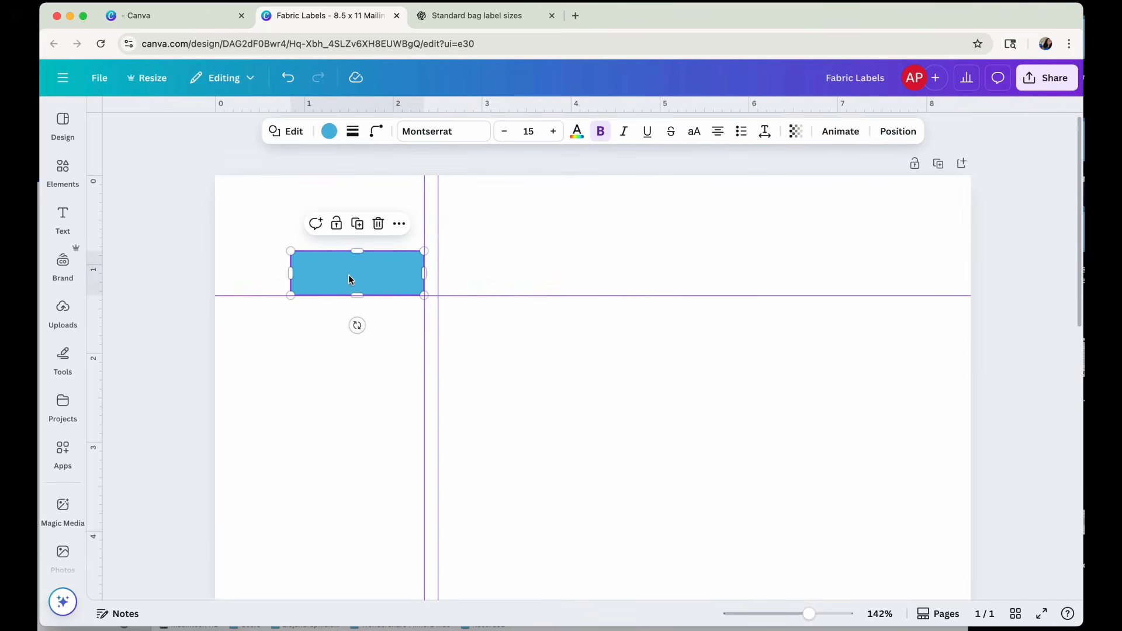
{"action": "left_click", "coordinate": [357, 226]}
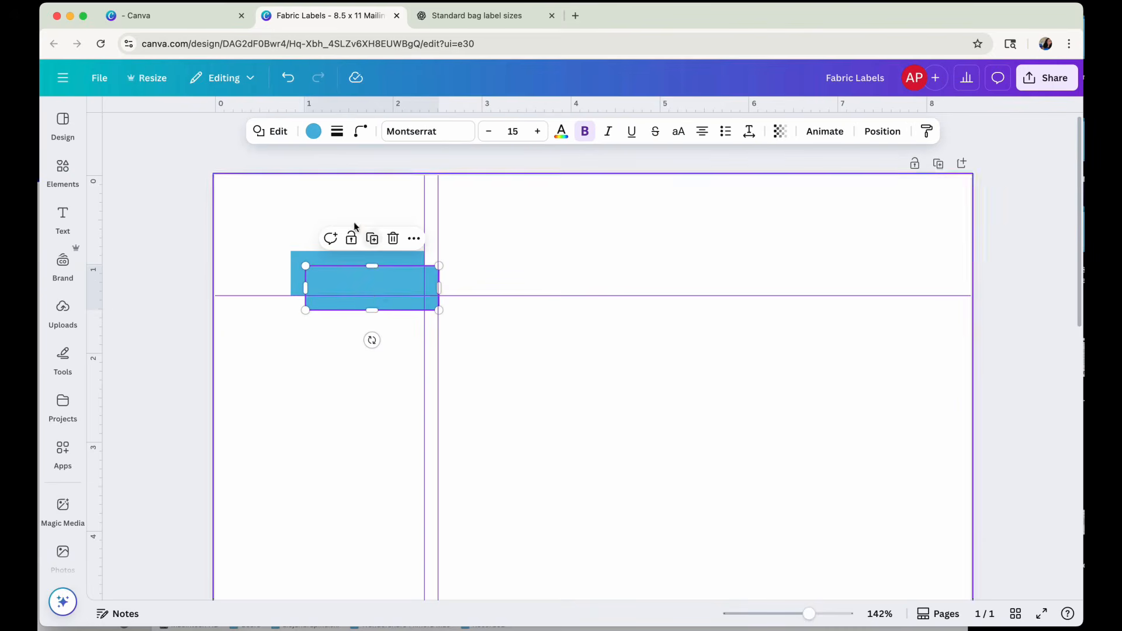
{"action": "left_click_drag", "start_coordinate": [383, 296], "coordinate": [451, 288]}
{"action": "left_click_drag", "start_coordinate": [369, 280], "coordinate": [500, 260]}
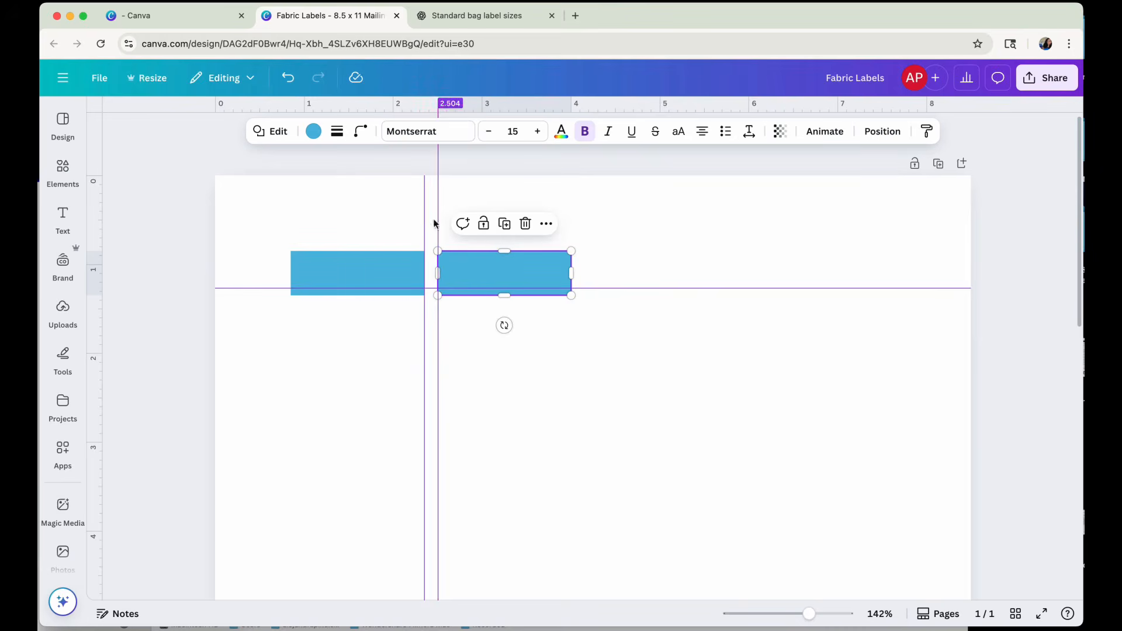
{"action": "left_click_drag", "start_coordinate": [642, 289], "coordinate": [643, 296]}
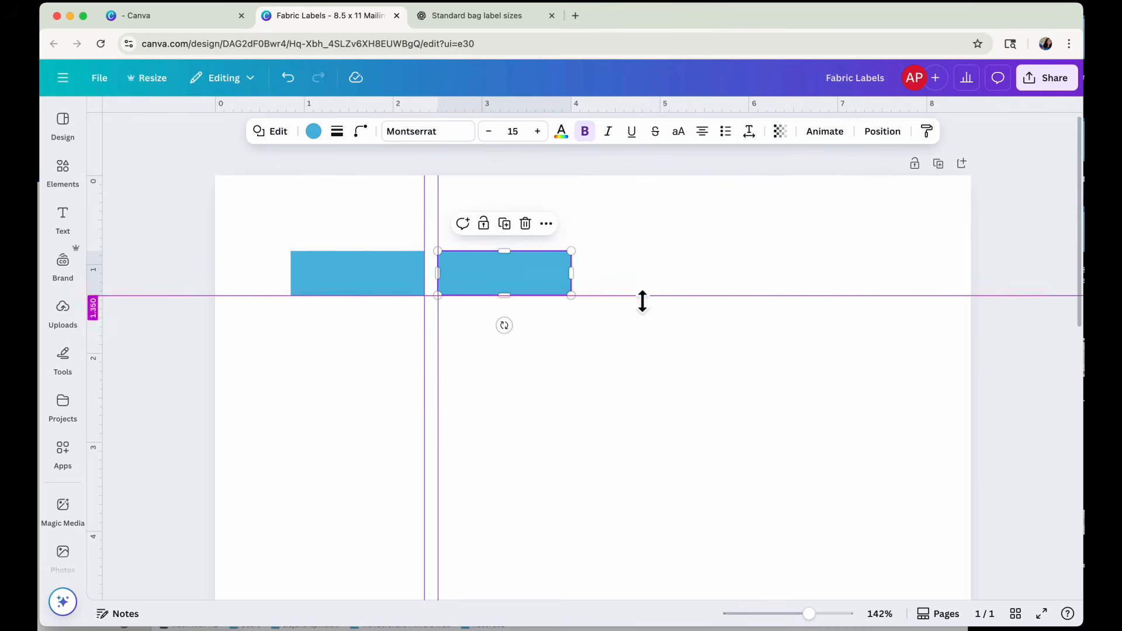
Add two vertical guides, one along the second rectangle's right edge and one at about 4.19 in.
{"action": "left_click", "coordinate": [631, 387]}
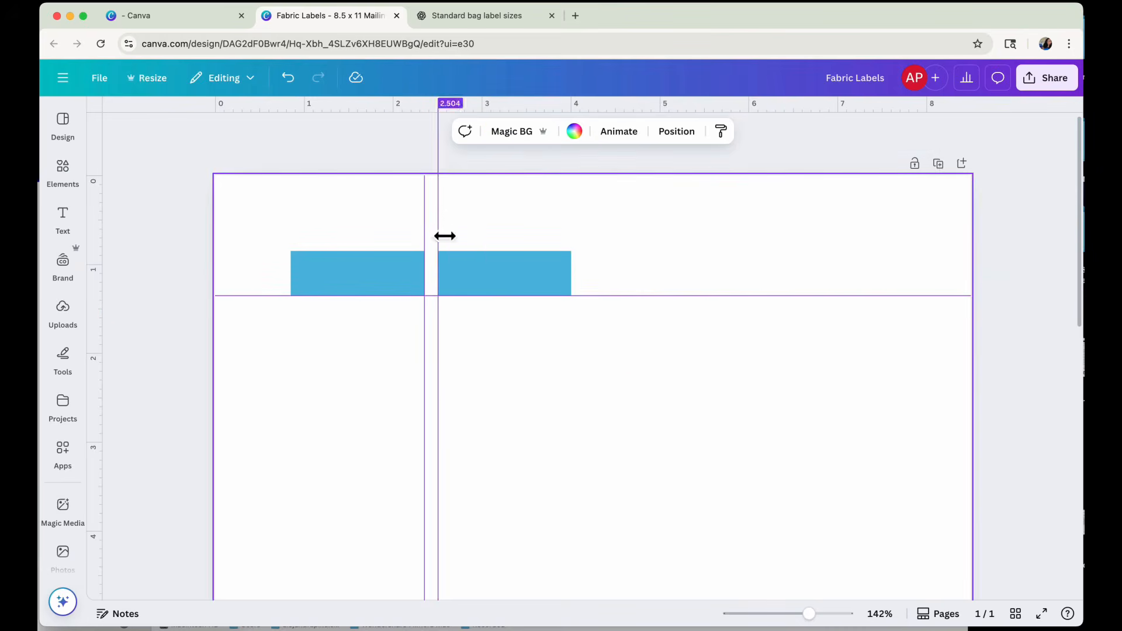
{"action": "left_click_drag", "start_coordinate": [106, 216], "coordinate": [577, 246]}
{"action": "left_click_drag", "start_coordinate": [97, 212], "coordinate": [595, 251]}
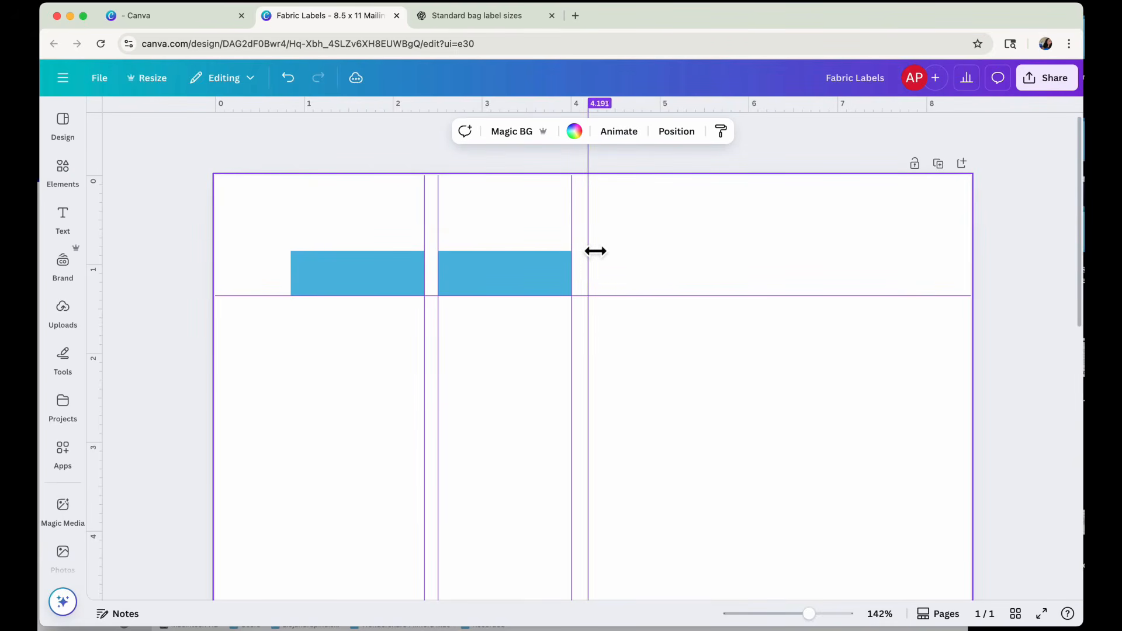
Duplicate the second rectangle twice, placing one copy against the 4.19 in guide and the other after it with an equal gap in the same row.
{"action": "left_click", "coordinate": [475, 274]}
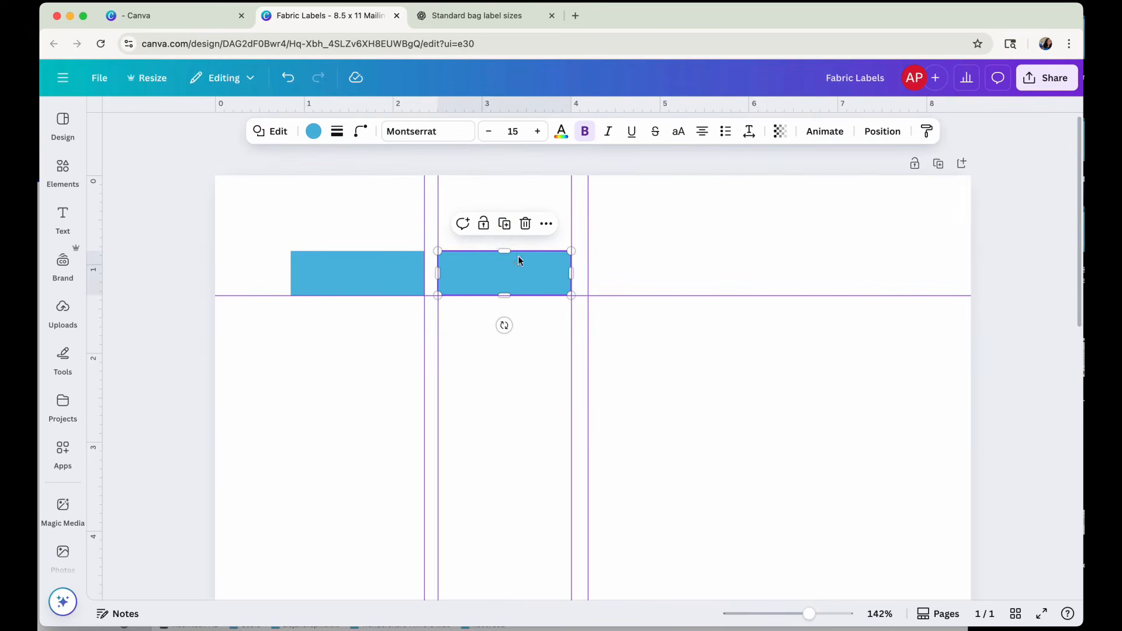
{"action": "left_click", "coordinate": [504, 223]}
{"action": "left_click_drag", "start_coordinate": [548, 281], "coordinate": [658, 269]}
{"action": "left_click", "coordinate": [655, 224]}
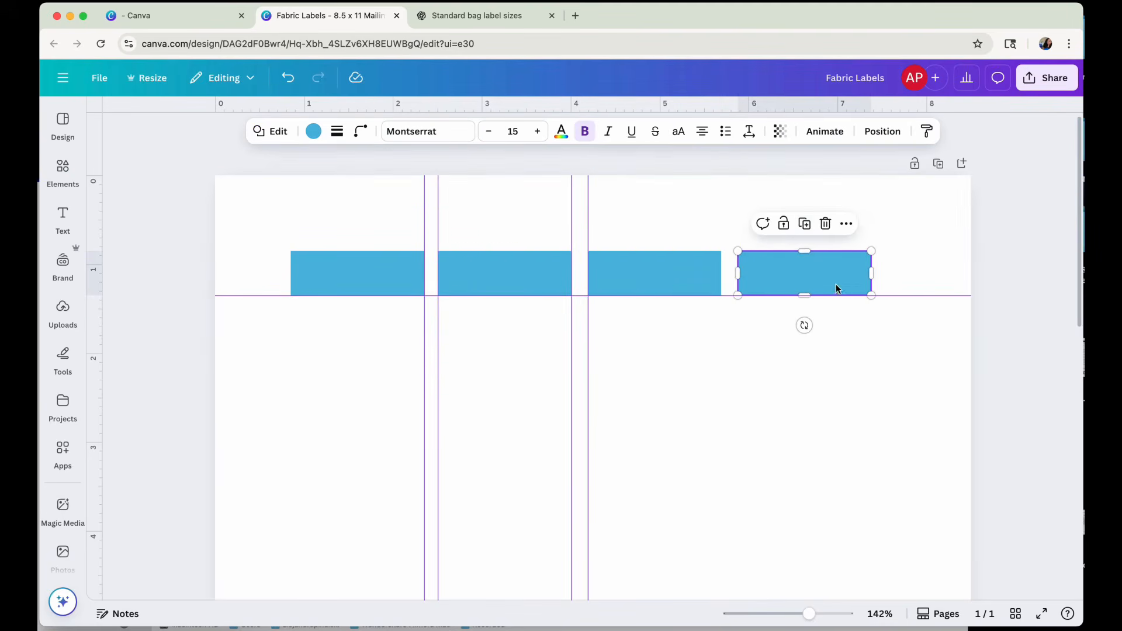
{"action": "left_click", "coordinate": [749, 409]}
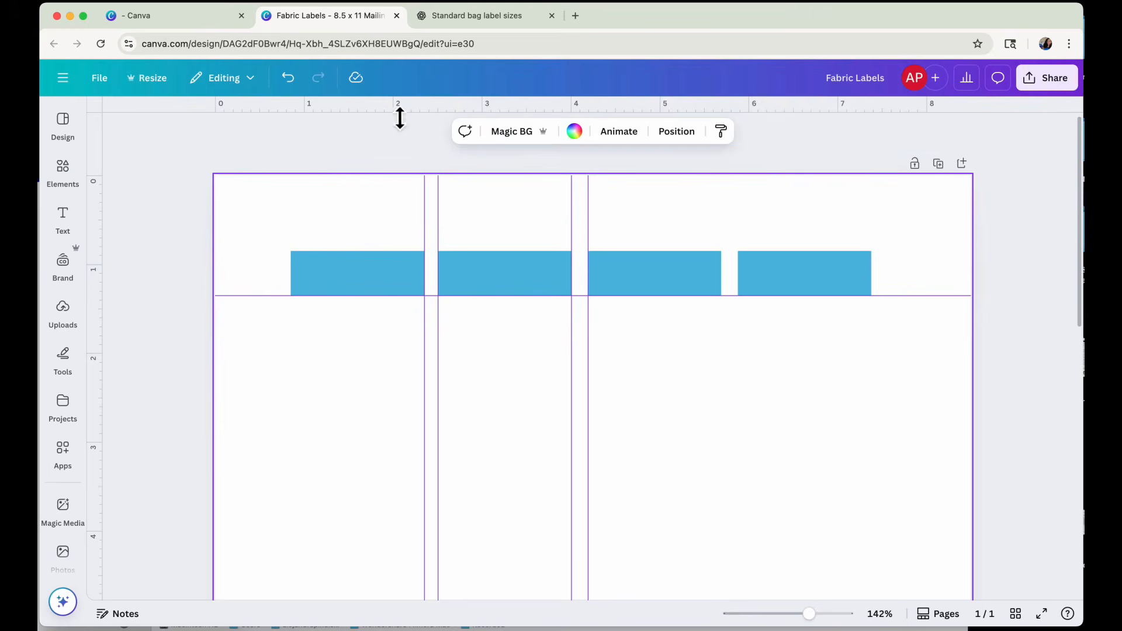
Add a second horizontal guide at about 1.5 in and place a duplicate of the first rectangle directly beneath it, starting a second row.
{"action": "left_click_drag", "start_coordinate": [400, 118], "coordinate": [348, 328]}
{"action": "left_click", "coordinate": [353, 276]}
{"action": "left_click", "coordinate": [357, 224]}
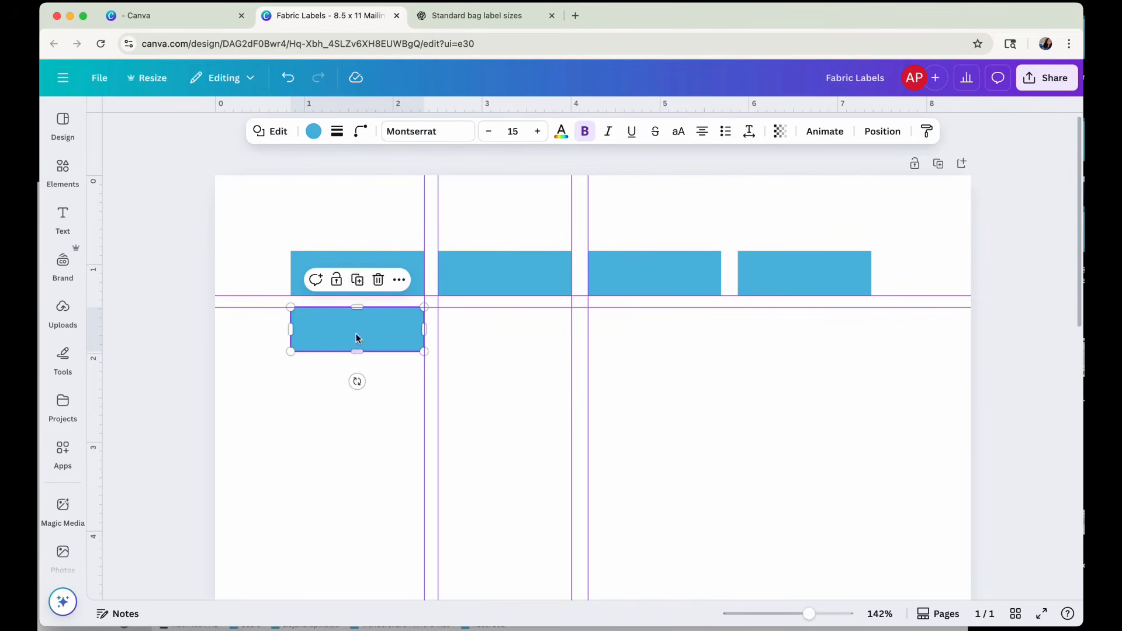
Duplicate the second-row rectangle three times and align the copies under the second, third and fourth rectangles of the first row.
{"action": "left_click", "coordinate": [357, 279]}
{"action": "left_click_drag", "start_coordinate": [346, 398], "coordinate": [493, 346]}
{"action": "left_click", "coordinate": [506, 283]}
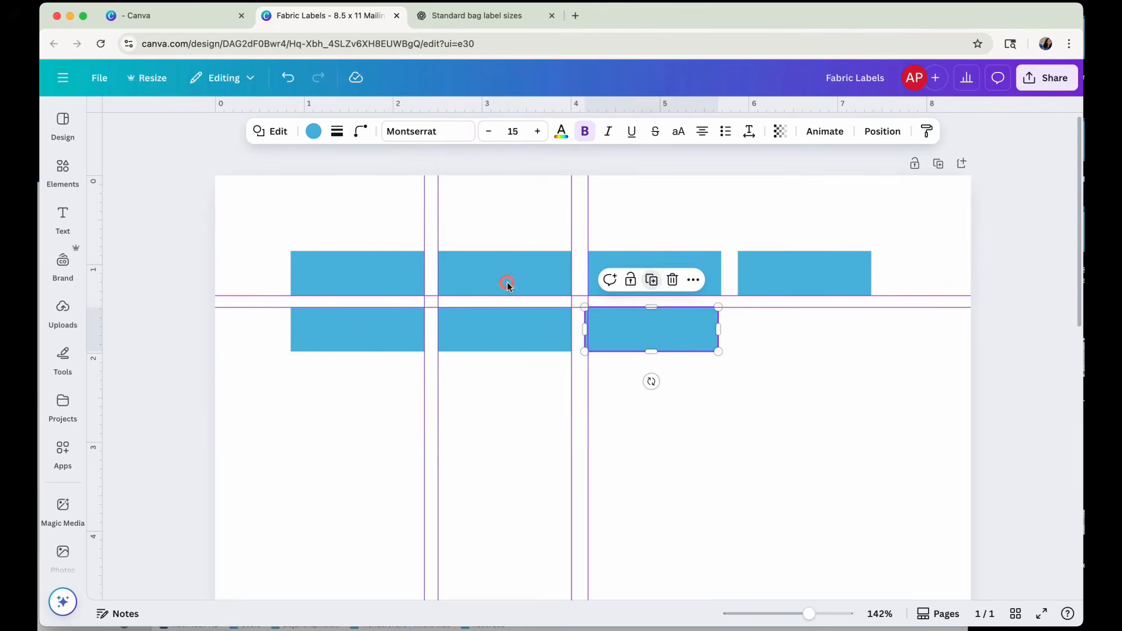
{"action": "left_click", "coordinate": [651, 280]}
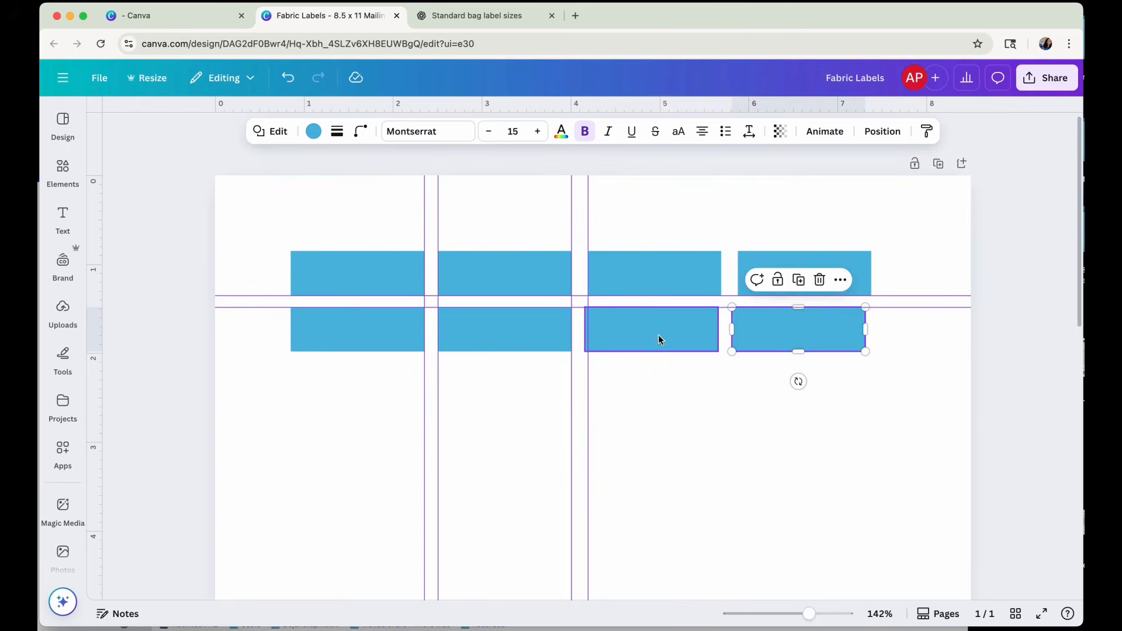
{"action": "left_click_drag", "start_coordinate": [658, 340], "coordinate": [664, 338]}
{"action": "left_click_drag", "start_coordinate": [777, 344], "coordinate": [782, 343]}
{"action": "left_click", "coordinate": [794, 428]}
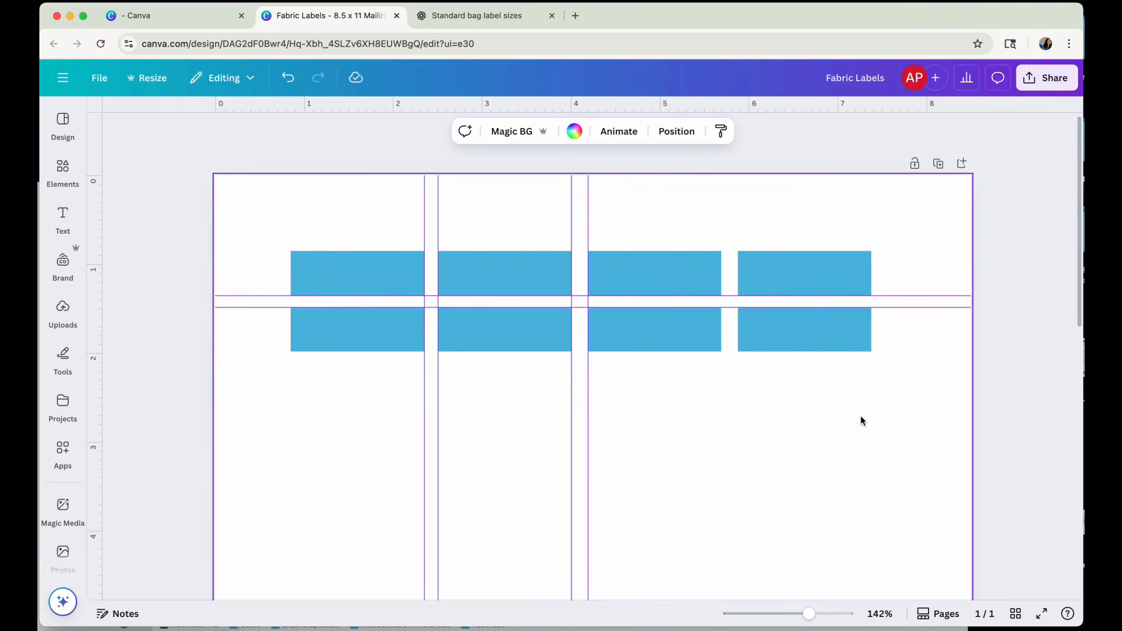
Add a new square shape to the page and set its width to 1.5 in and its height to 1 in.
{"action": "scroll", "coordinate": [854, 429], "scroll_direction": "down", "scroll_amount": 1}
{"action": "scroll", "coordinate": [854, 430], "scroll_direction": "down", "scroll_amount": 2}
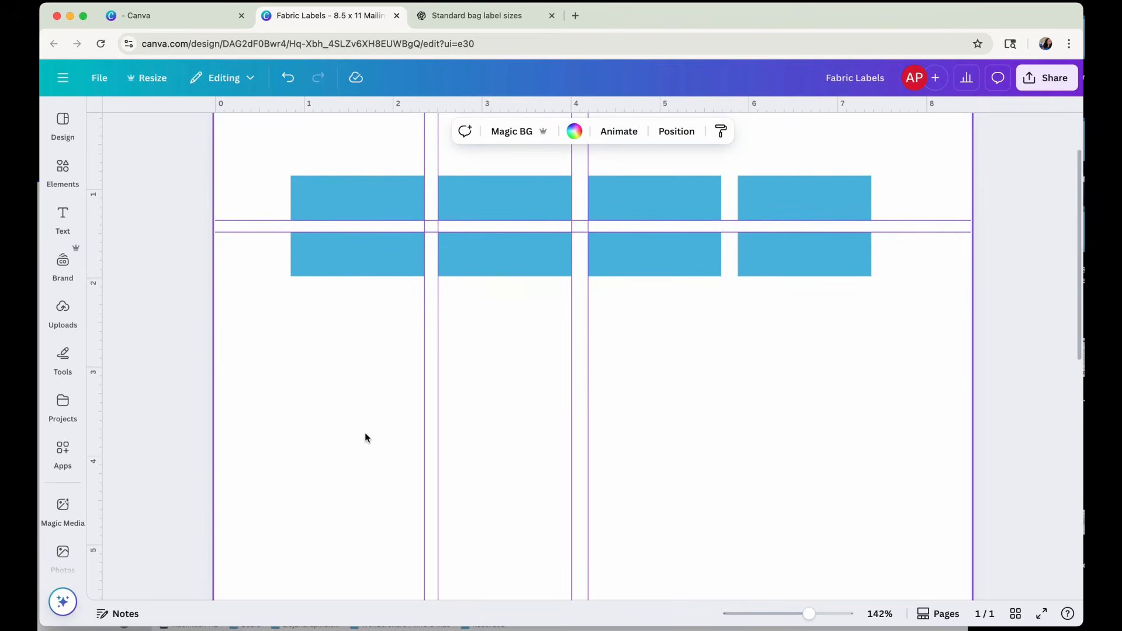
{"action": "key", "text": "r"}
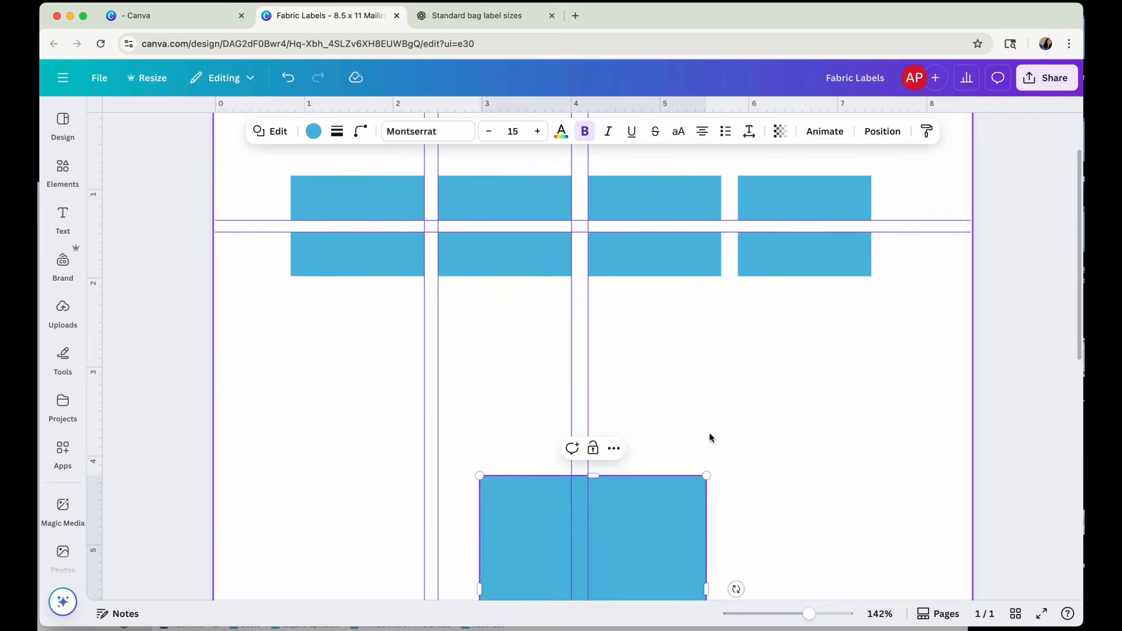
{"action": "scroll", "coordinate": [710, 434], "scroll_direction": "down", "scroll_amount": 3}
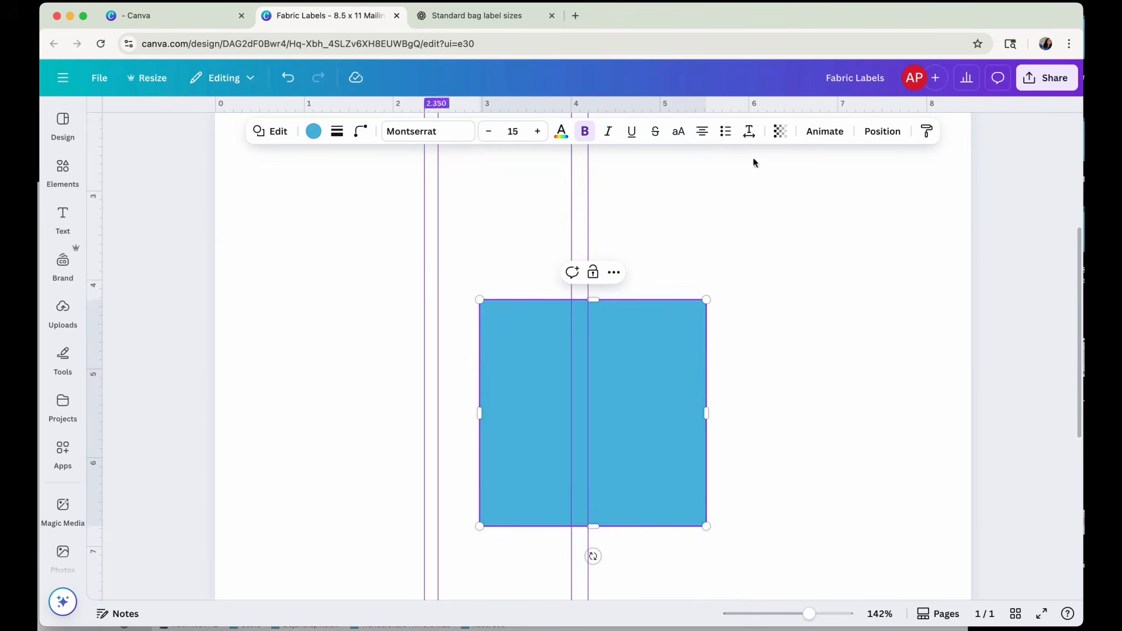
{"action": "left_click", "coordinate": [863, 128]}
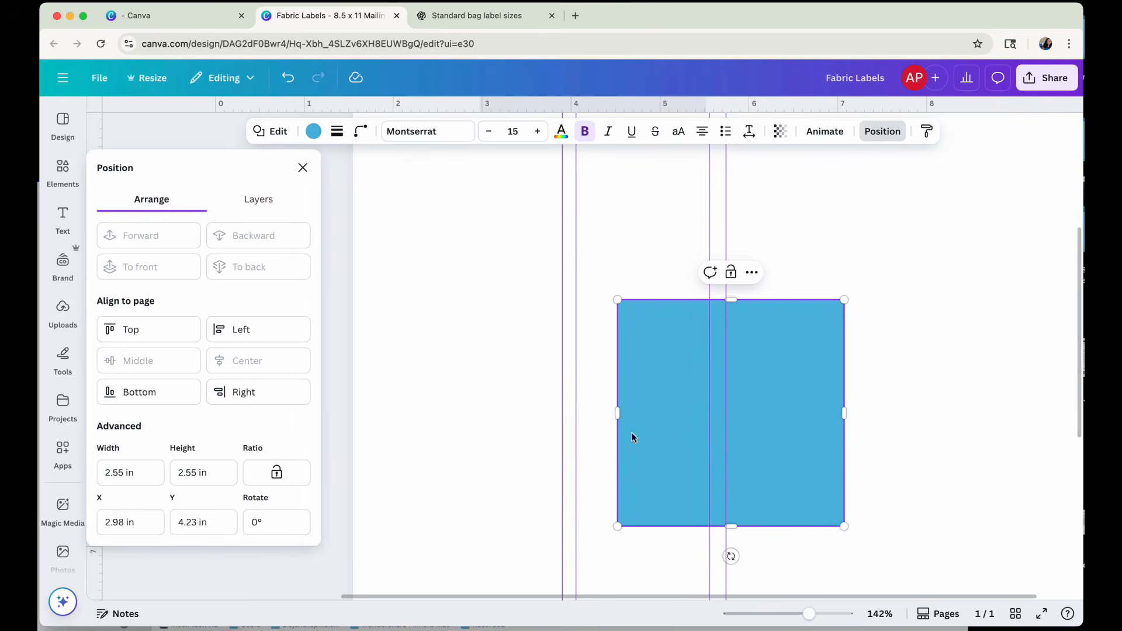
{"action": "left_click", "coordinate": [119, 472]}
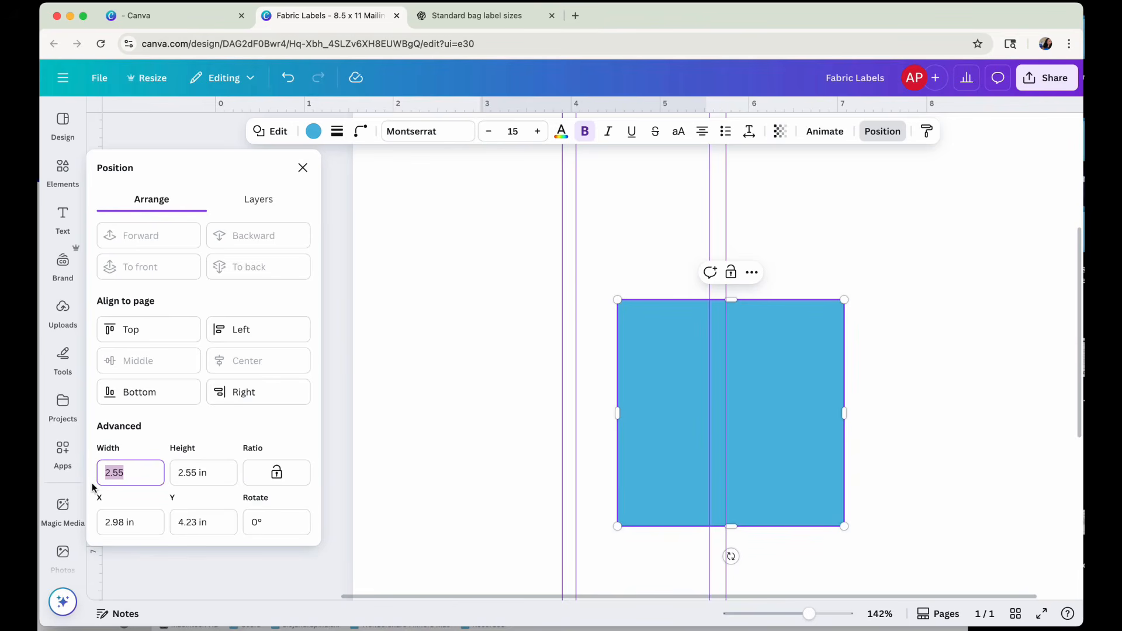
{"action": "type", "text": "1.5"}
{"action": "key", "text": "Tab"}
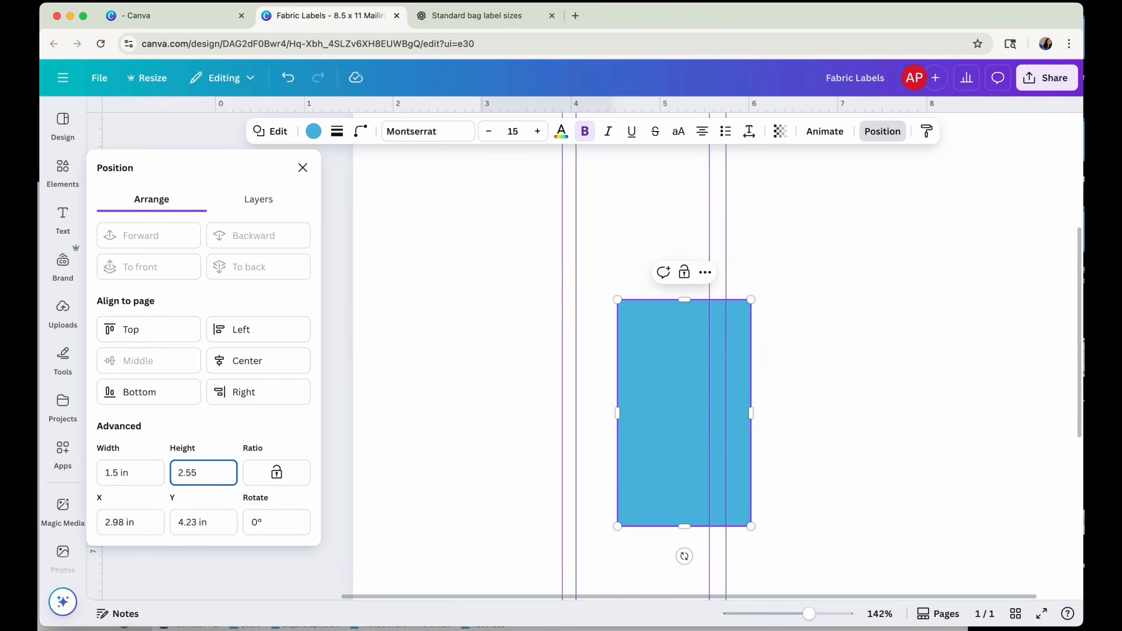
{"action": "left_click_drag", "start_coordinate": [211, 473], "coordinate": [176, 474]}
{"action": "type", "text": "1"}
{"action": "key", "text": "Tab"}
{"action": "left_click", "coordinate": [822, 440]}
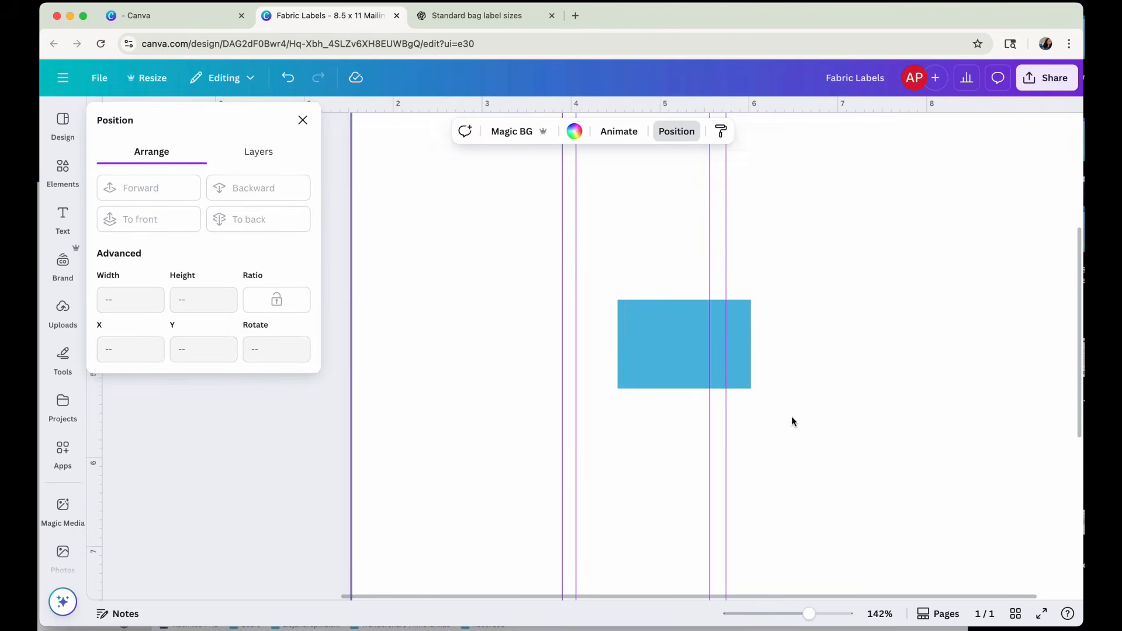
Move the 1.5 × 1 in rectangle under the first column, leaving the same gap as between the first two rows.
{"action": "scroll", "coordinate": [791, 421], "scroll_direction": "up", "scroll_amount": 5}
{"action": "scroll", "coordinate": [699, 536], "scroll_direction": "down", "scroll_amount": 1}
{"action": "left_click_drag", "start_coordinate": [667, 555], "coordinate": [478, 374]}
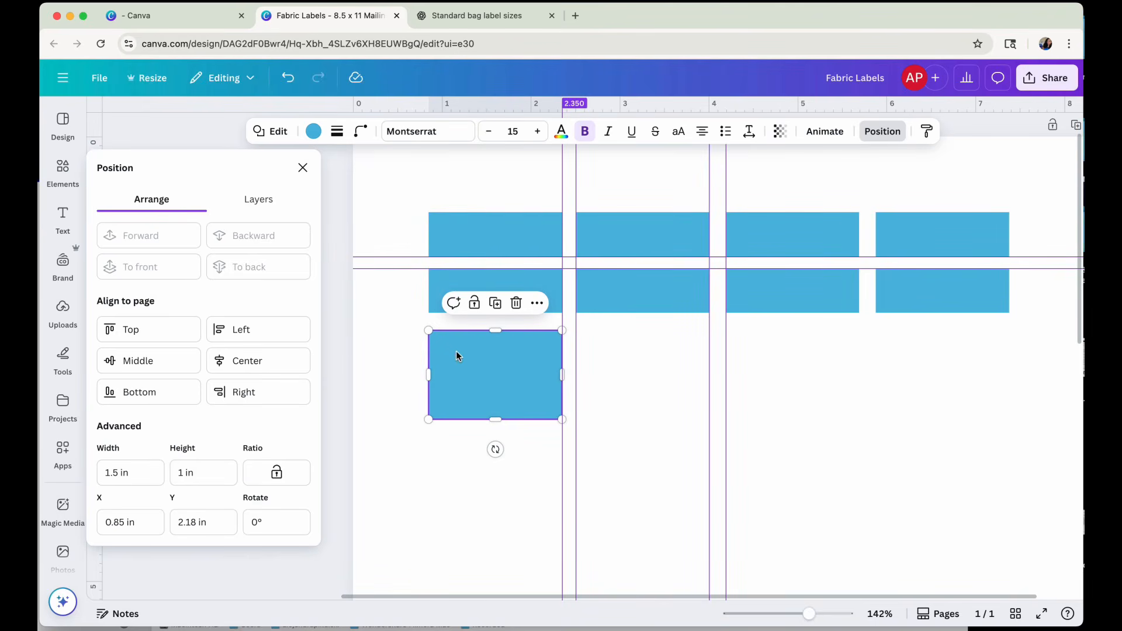
{"action": "mouse_move", "coordinate": [475, 370]}
{"action": "left_mouse_down"}
{"action": "mouse_move", "coordinate": [784, 363]}
{"action": "mouse_move", "coordinate": [471, 369]}
{"action": "left_mouse_up"}
{"action": "left_click", "coordinate": [832, 503]}
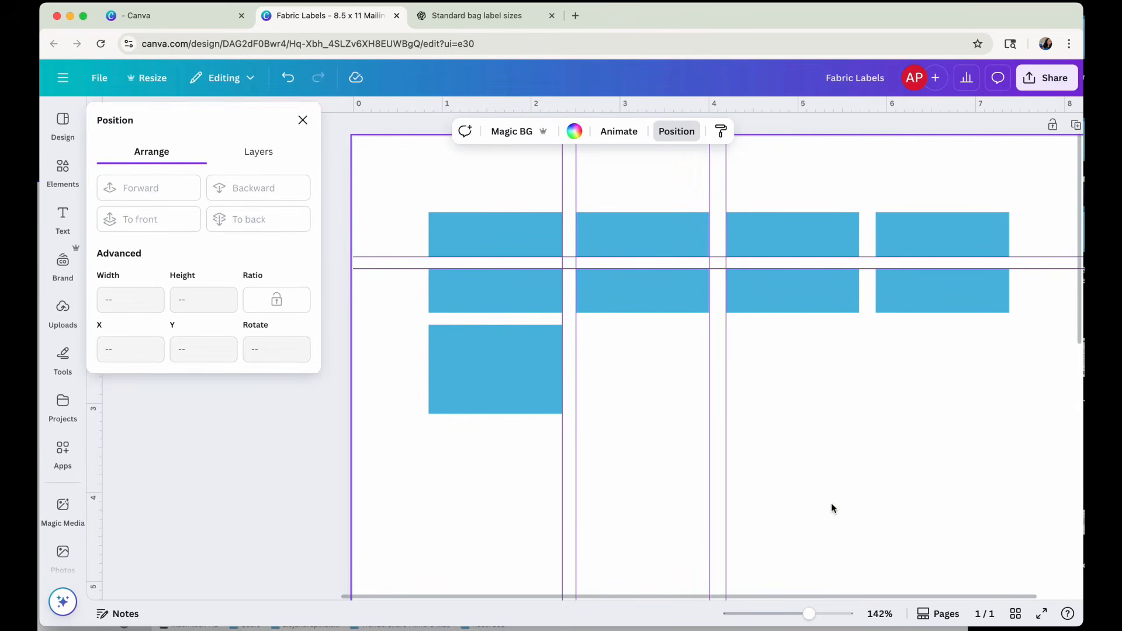
Lock all eight 1.5 × 0.5 in rectangles in the first two rows in place.
{"action": "left_click_drag", "start_coordinate": [430, 201], "coordinate": [1015, 321]}
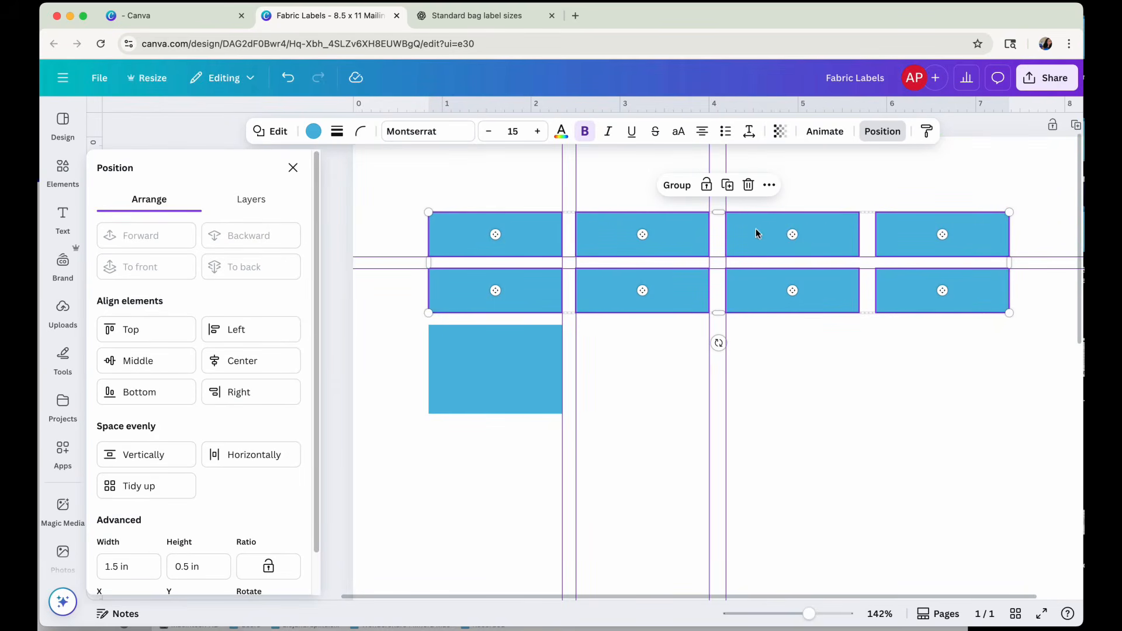
{"action": "left_click", "coordinate": [707, 187]}
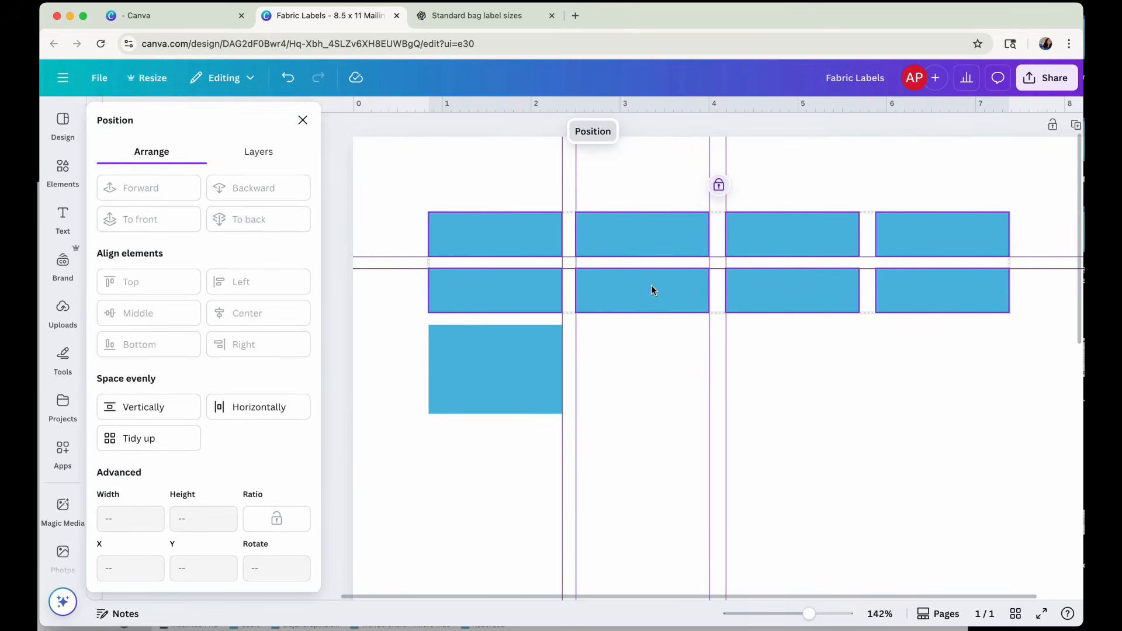
{"action": "left_click_drag", "start_coordinate": [656, 300], "coordinate": [832, 304]}
{"action": "left_click", "coordinate": [860, 353]}
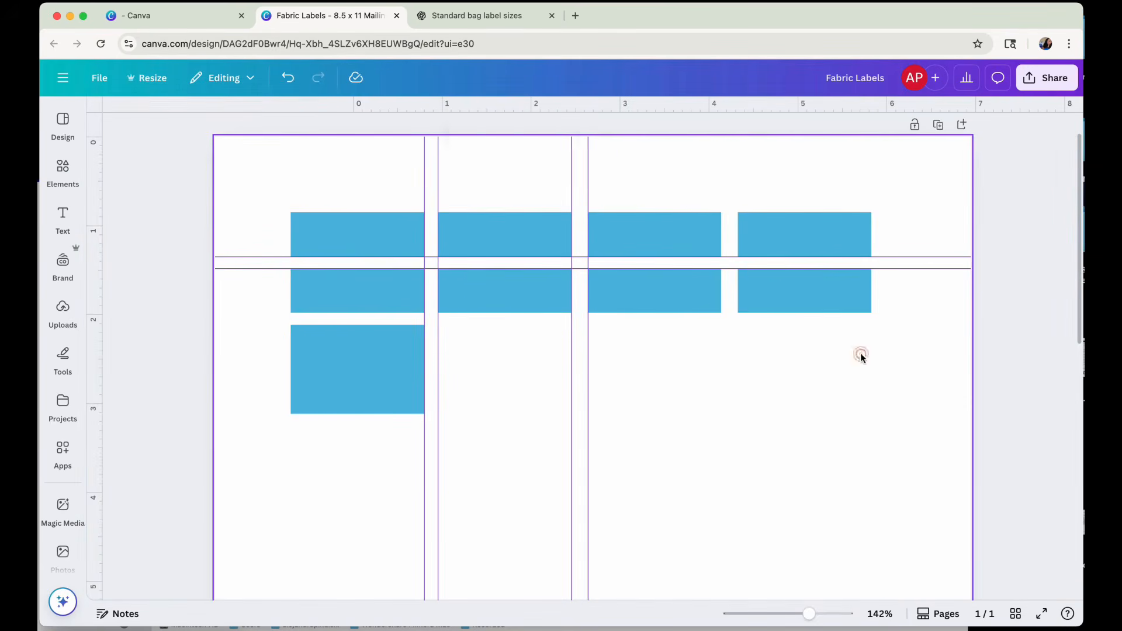
{"action": "left_click", "coordinate": [630, 292]}
{"action": "left_click", "coordinate": [507, 219]}
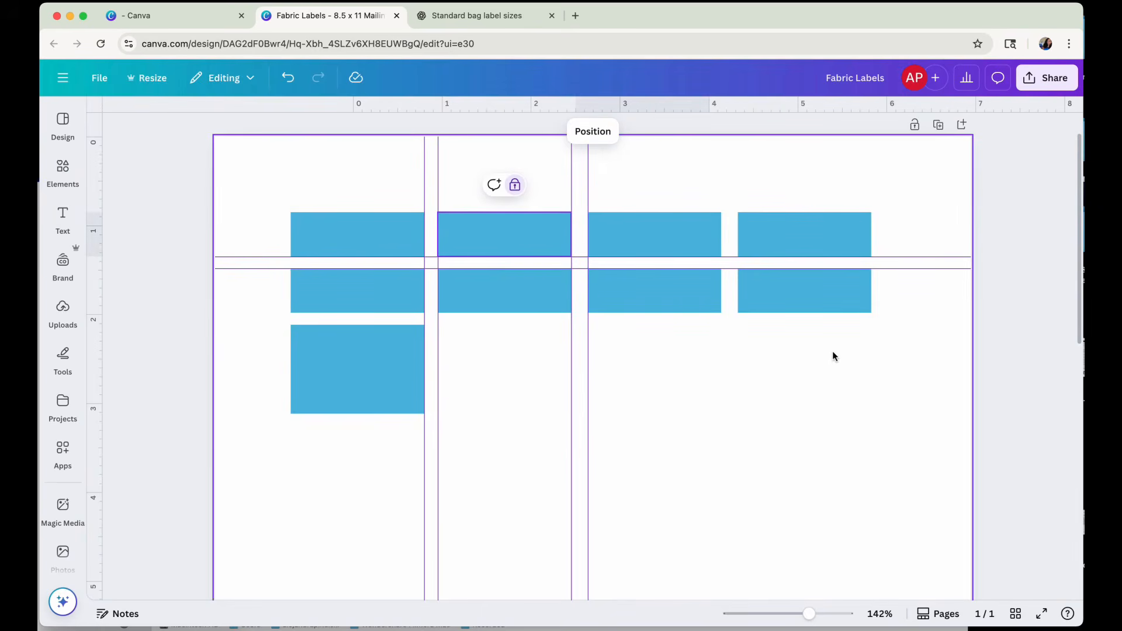
Duplicate the 1.5 × 1 in rectangle three times, filling the third row in line with the columns above.
{"action": "left_click", "coordinate": [380, 380]}
{"action": "left_click_drag", "start_coordinate": [370, 384], "coordinate": [518, 383]}
{"action": "left_click", "coordinate": [505, 298]}
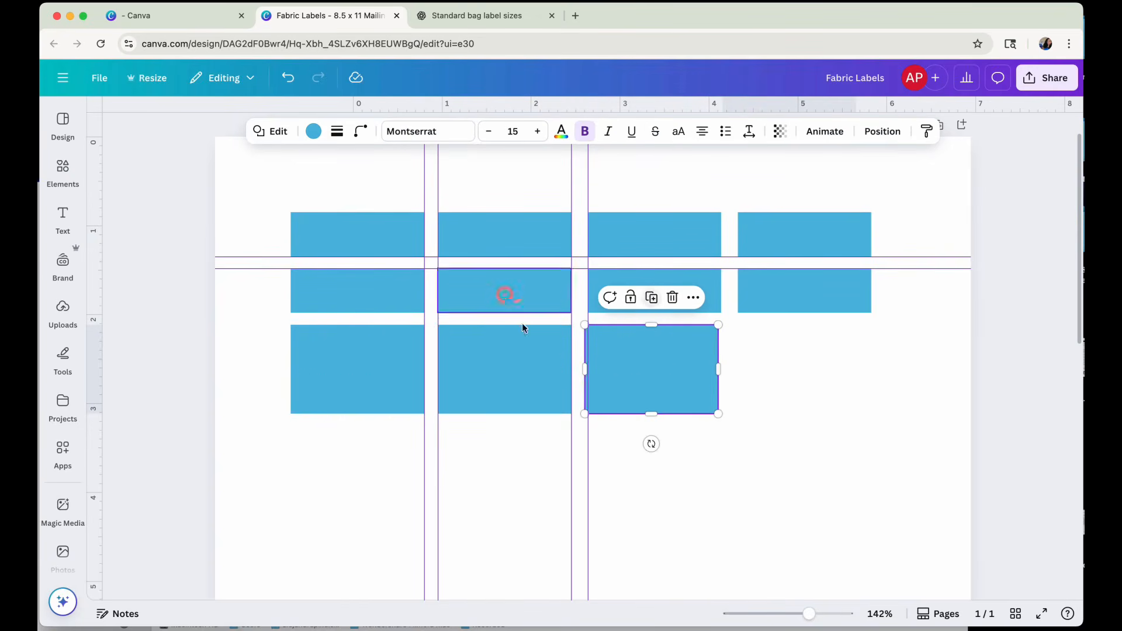
{"action": "left_click", "coordinate": [651, 298]}
{"action": "left_click", "coordinate": [910, 459]}
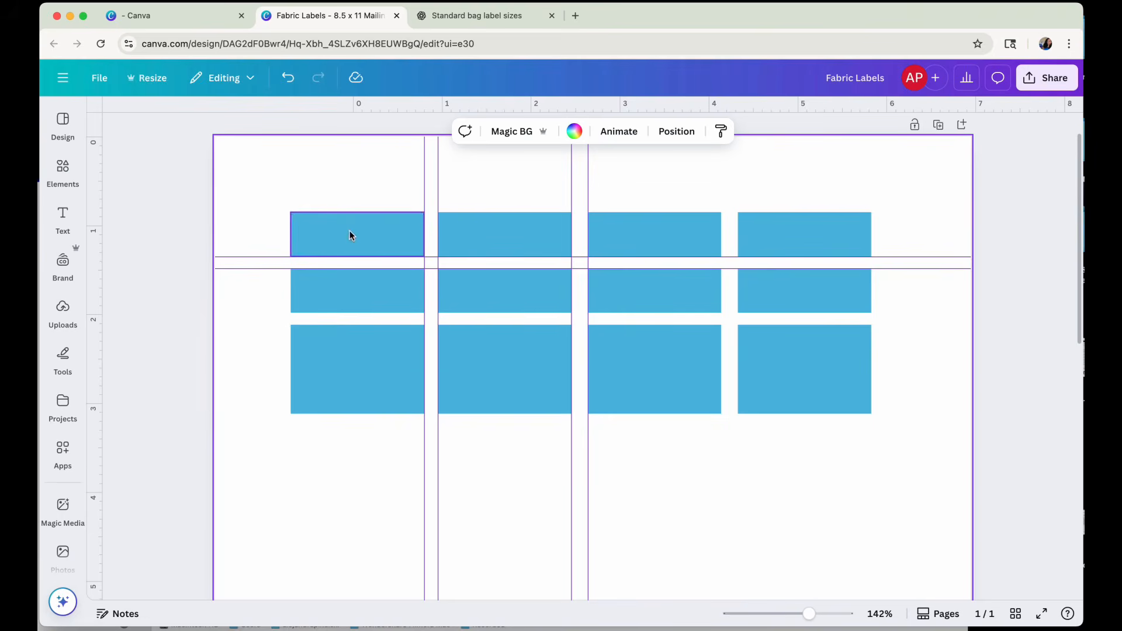
Set the page background to the grey from the CBC color palette.
{"action": "left_click", "coordinate": [329, 231]}
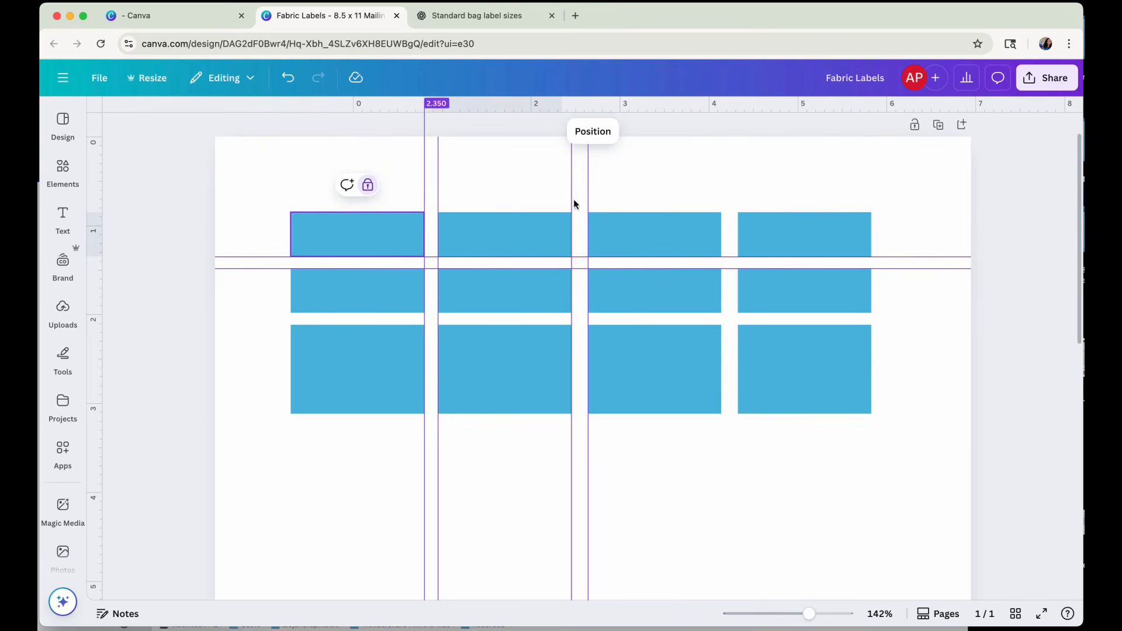
{"action": "left_click", "coordinate": [273, 164]}
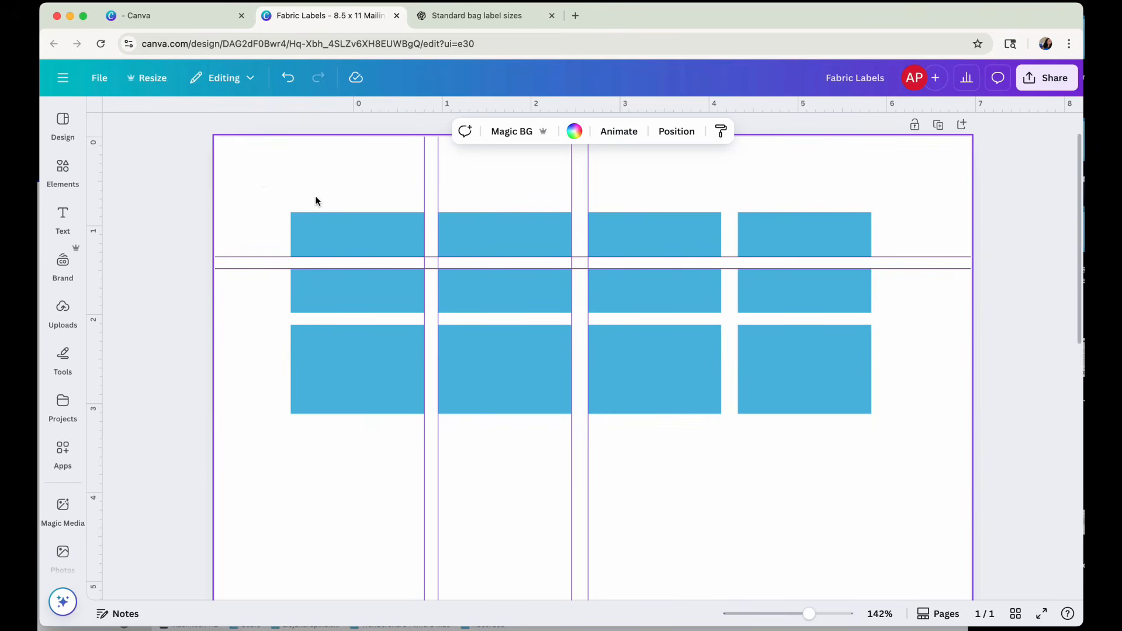
{"action": "left_click", "coordinate": [574, 139]}
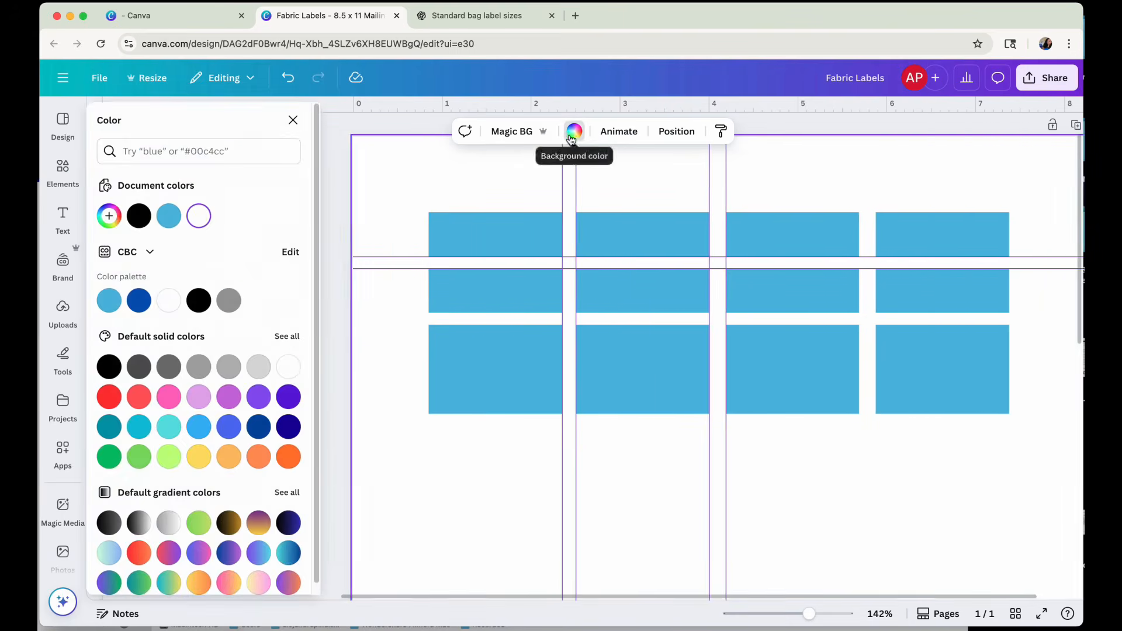
{"action": "left_click", "coordinate": [229, 300]}
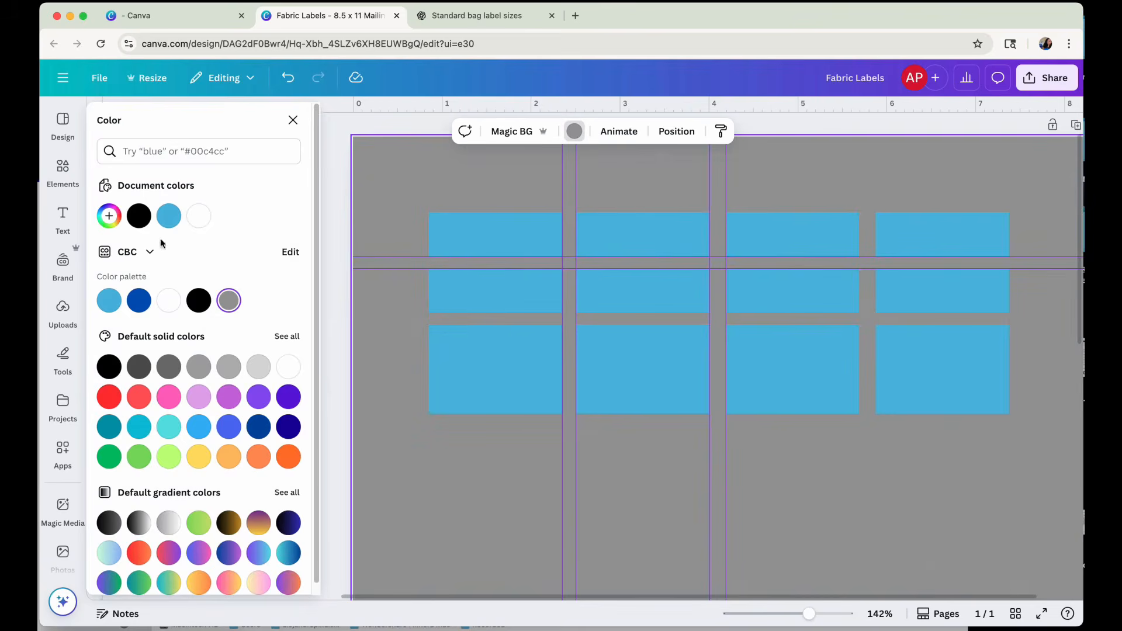
Switch the color palette's Brand Kit from CBC to "Brand Finally!".
{"action": "left_click", "coordinate": [147, 252]}
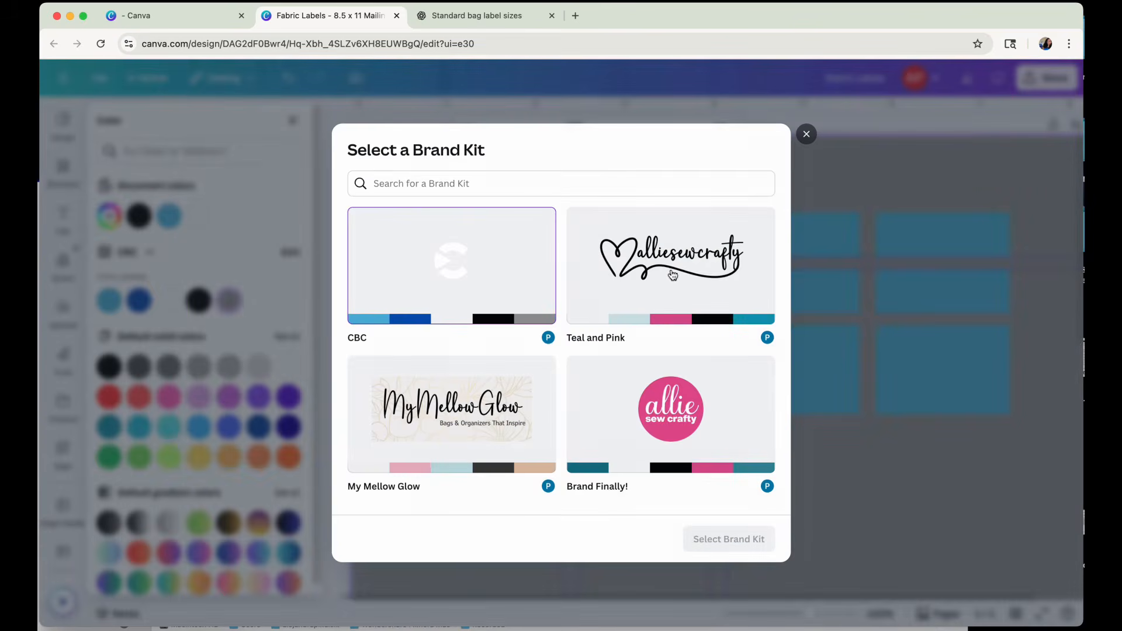
{"action": "left_click", "coordinate": [670, 274]}
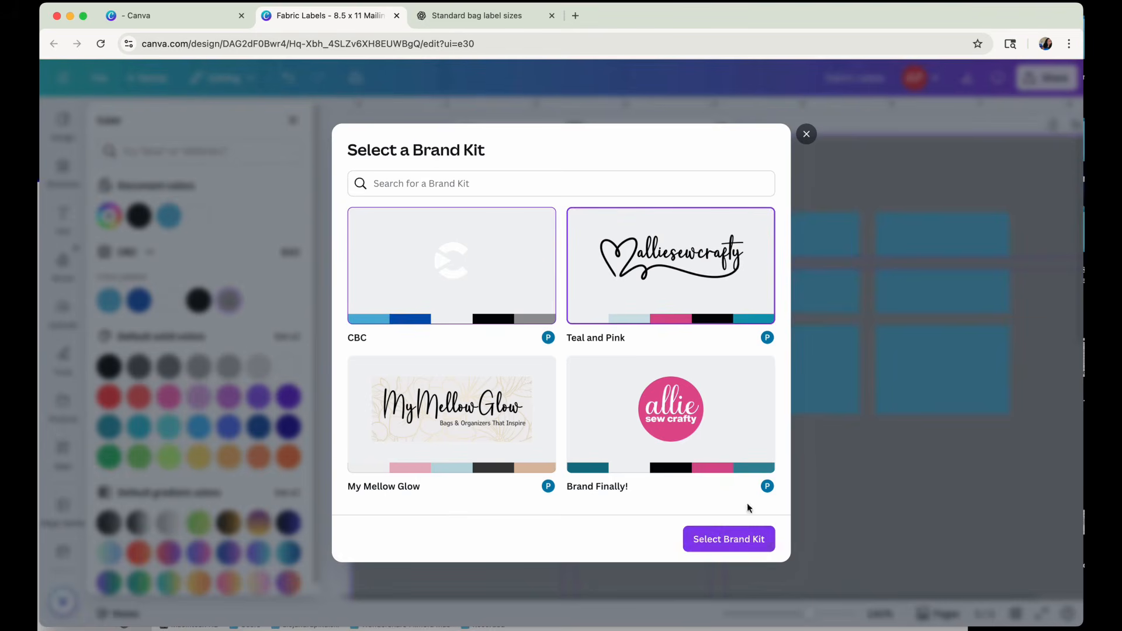
{"action": "left_click", "coordinate": [690, 428]}
{"action": "left_click", "coordinate": [725, 546]}
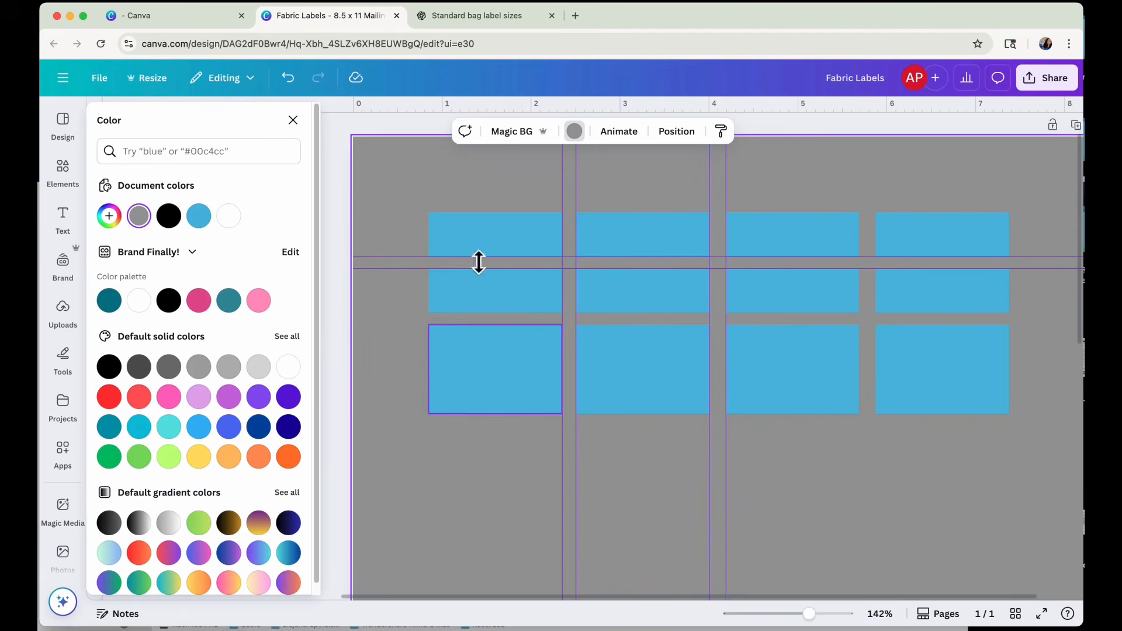
Unlock the first rectangle of the first row, fill it with white and apply the blue-to-white change to all shapes.
{"action": "left_click", "coordinate": [462, 233]}
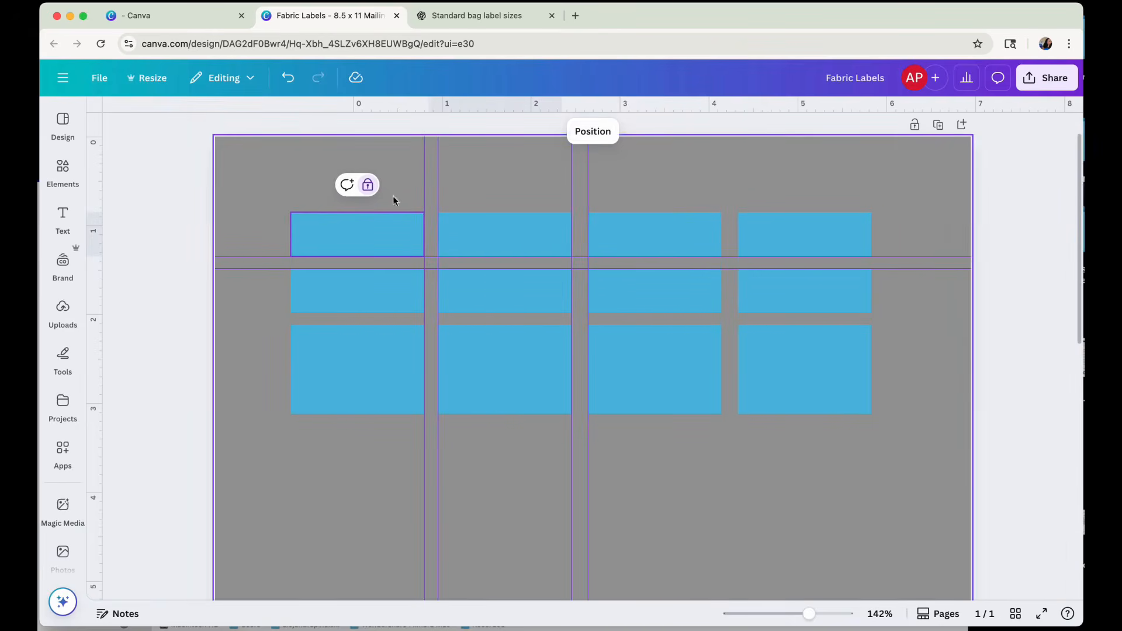
{"action": "left_click", "coordinate": [368, 184]}
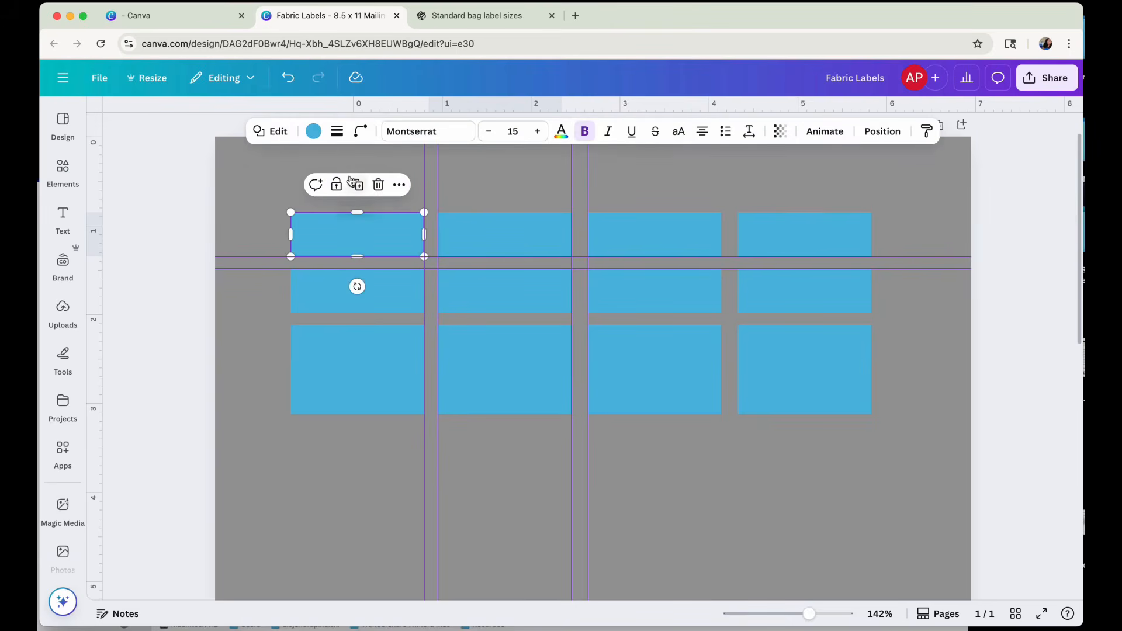
{"action": "left_click", "coordinate": [313, 137]}
{"action": "left_click", "coordinate": [138, 348]}
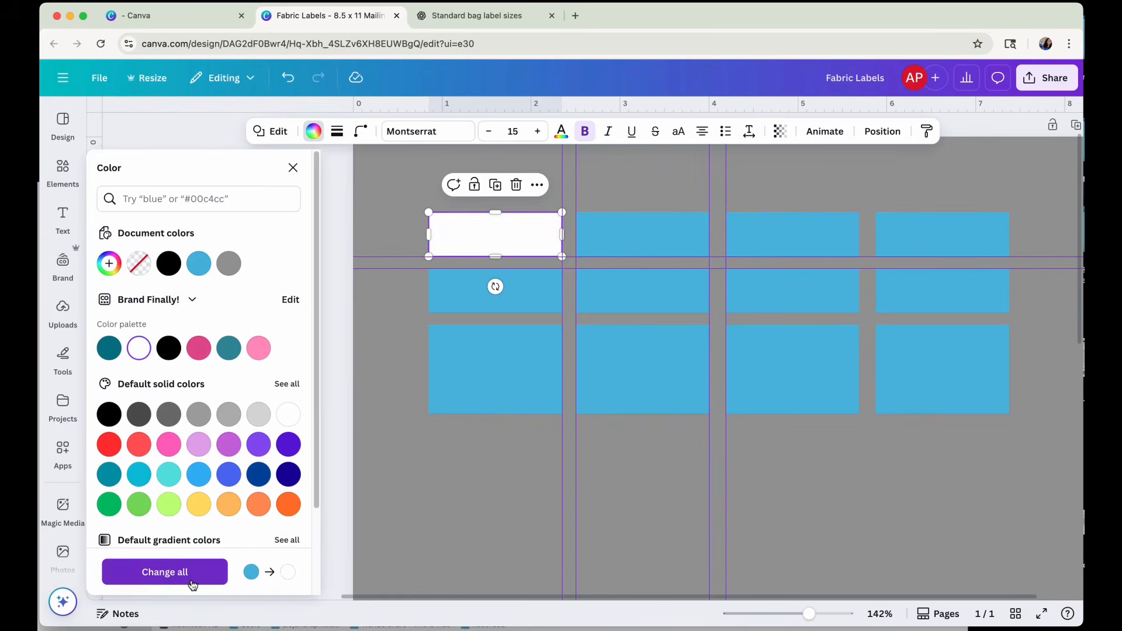
{"action": "left_click", "coordinate": [192, 583]}
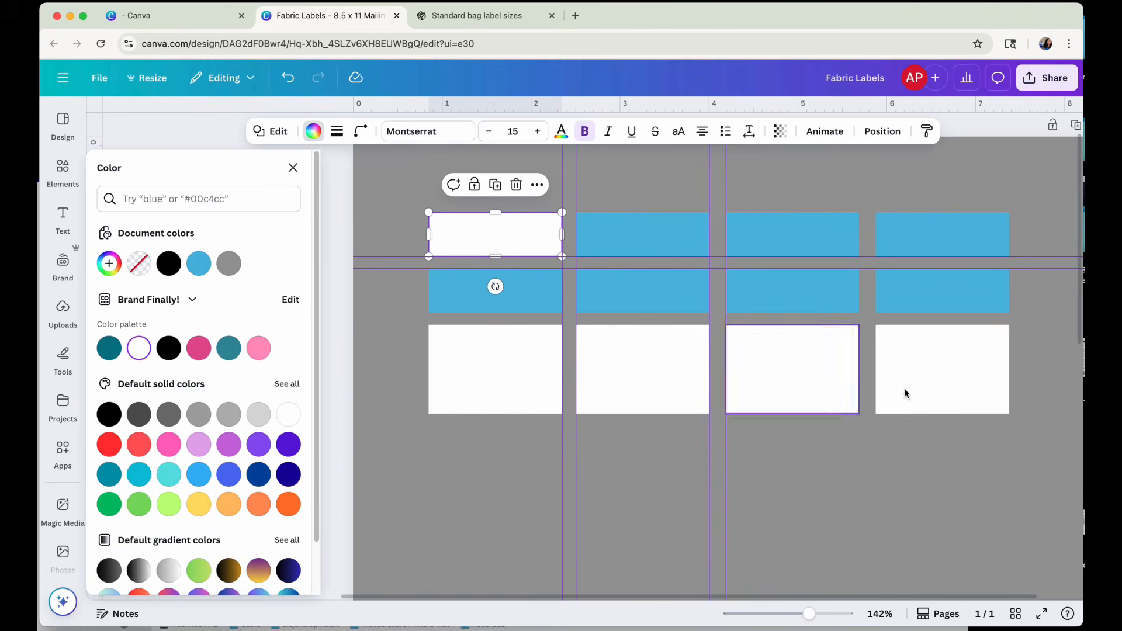
Unlock the first rectangle of the second row and the three remaining blue rectangles of the first row.
{"action": "left_click_drag", "start_coordinate": [617, 181], "coordinate": [995, 316]}
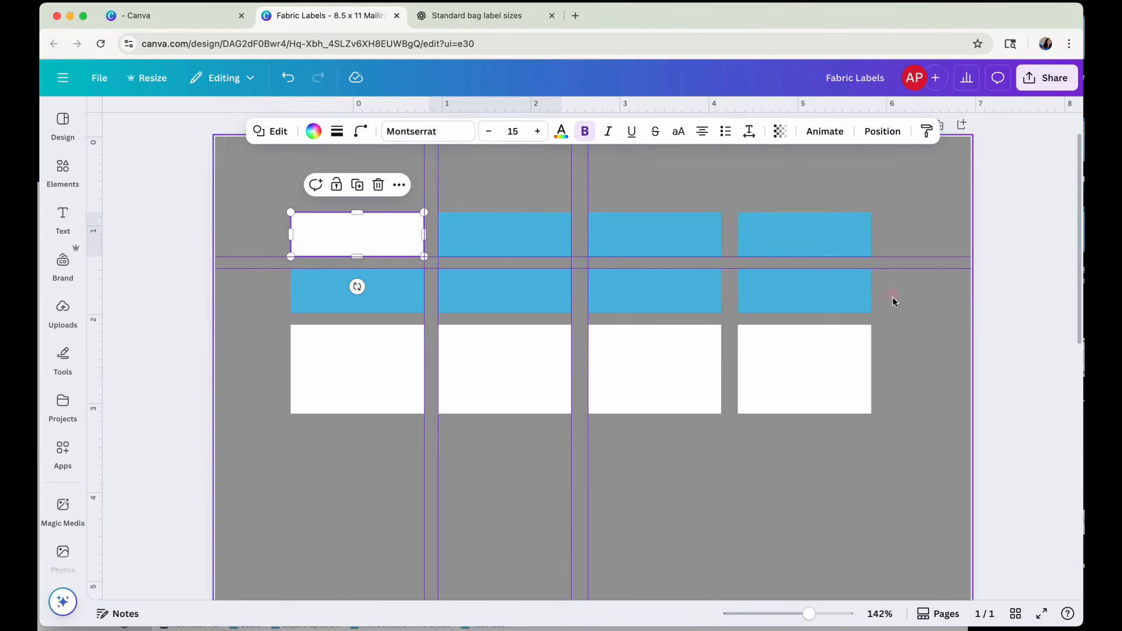
{"action": "left_click_drag", "start_coordinate": [893, 297], "coordinate": [304, 295]}
{"action": "left_click", "coordinate": [352, 302]}
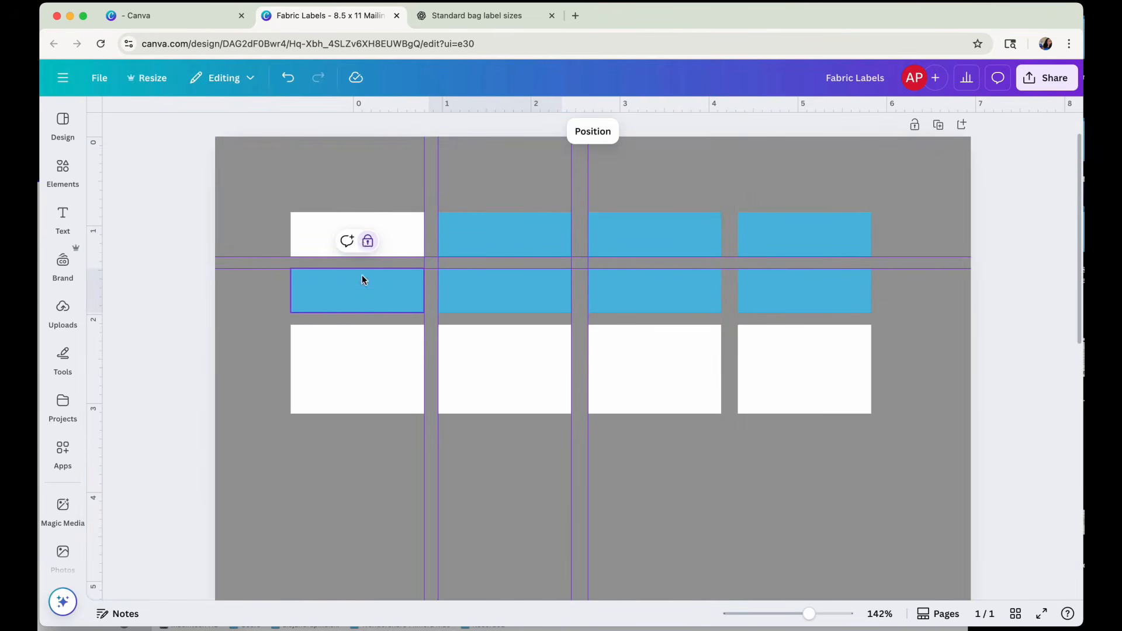
{"action": "left_click", "coordinate": [369, 238]}
{"action": "left_click", "coordinate": [537, 246]}
{"action": "left_click", "coordinate": [515, 185]}
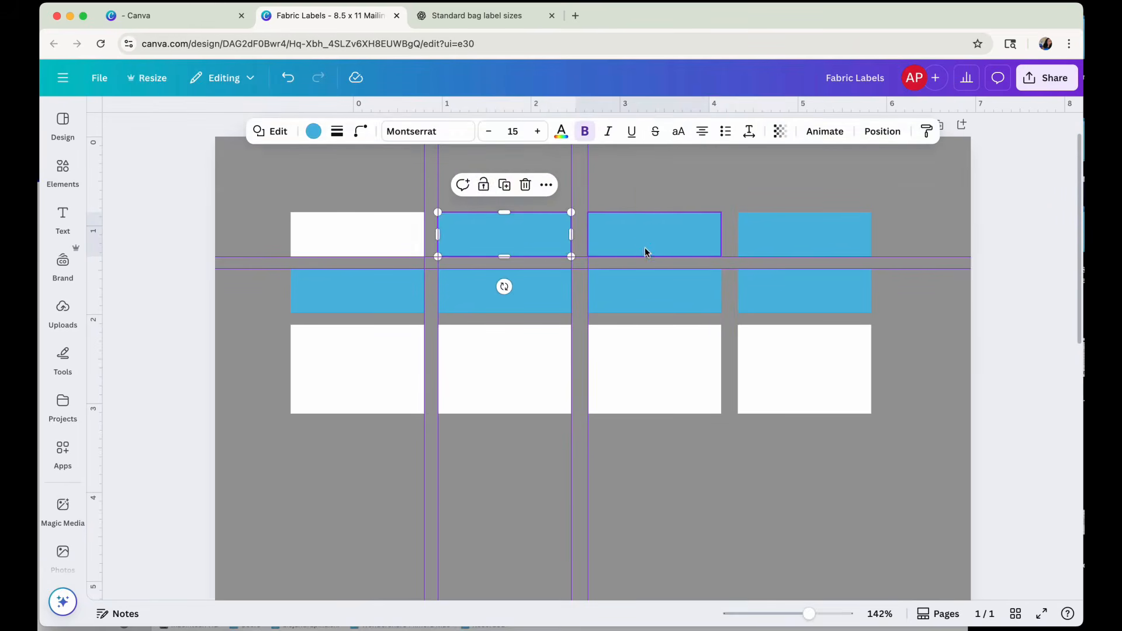
{"action": "left_click", "coordinate": [649, 245]}
{"action": "left_click", "coordinate": [664, 185]}
{"action": "left_click", "coordinate": [793, 231]}
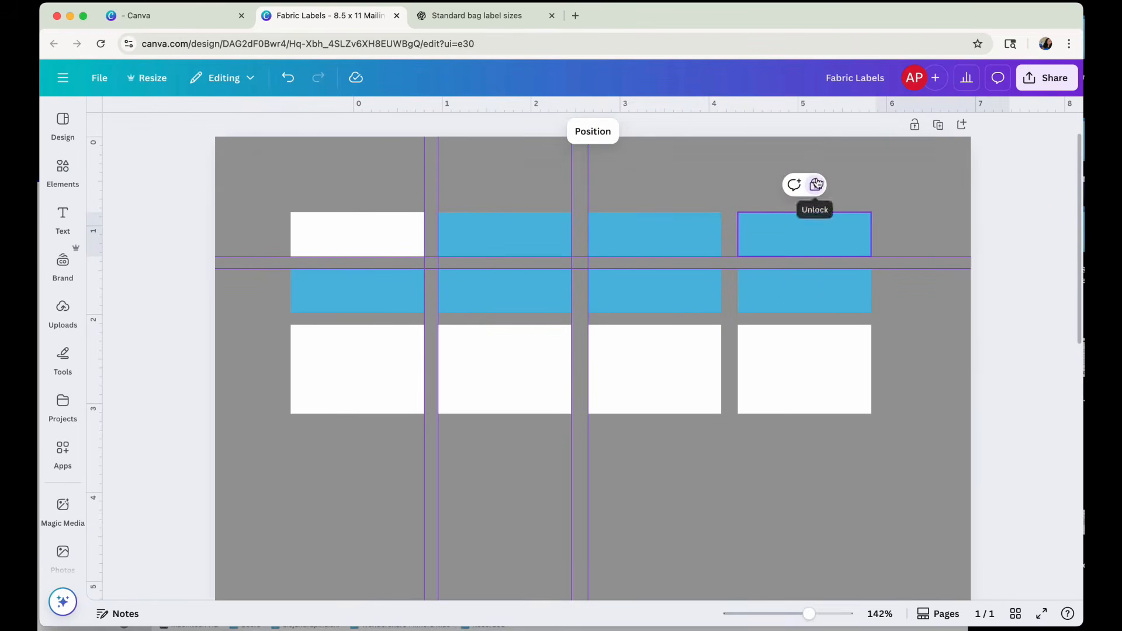
{"action": "left_click", "coordinate": [815, 185]}
Unlock the fourth, third and second blue rectangles of the second row.
{"action": "left_click", "coordinate": [812, 295]}
{"action": "left_click", "coordinate": [817, 241]}
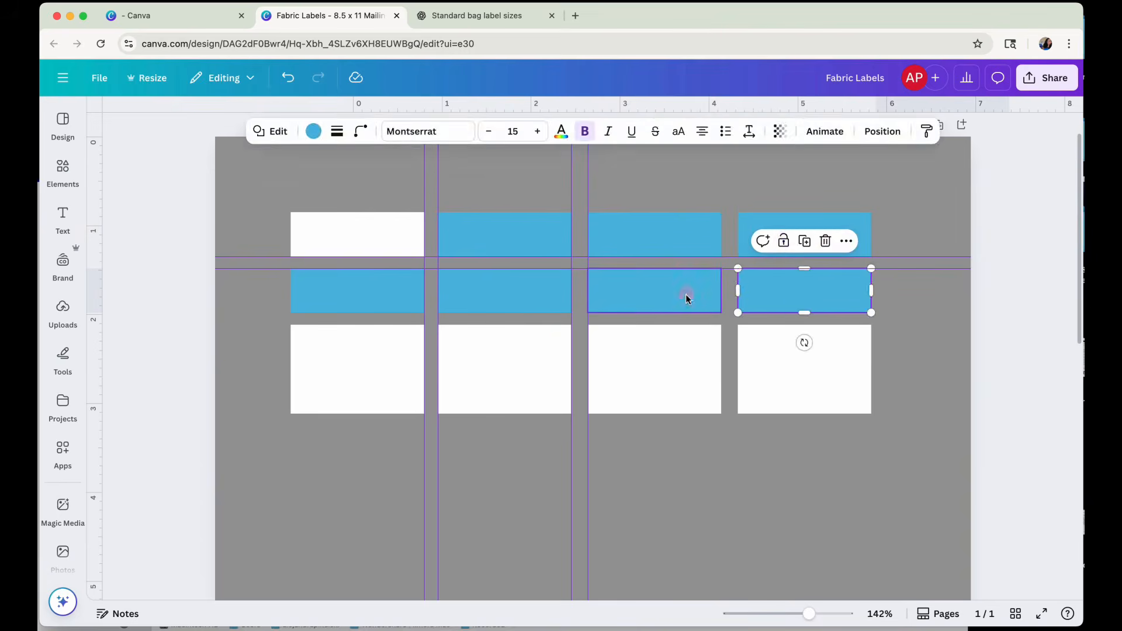
{"action": "left_click", "coordinate": [686, 296]}
{"action": "left_click", "coordinate": [666, 241]}
{"action": "left_click", "coordinate": [525, 283]}
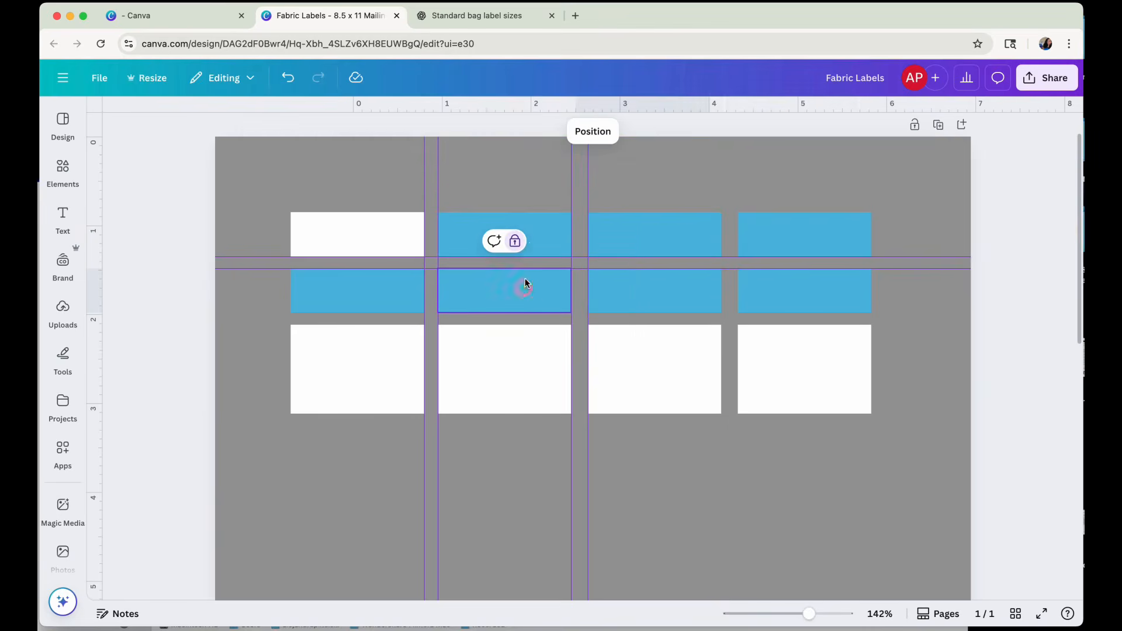
{"action": "left_click", "coordinate": [515, 241]}
Fill the six blue rectangles of the last three columns with white and apply the blue-to-white change to all shapes.
{"action": "left_click_drag", "start_coordinate": [901, 325], "coordinate": [445, 204]}
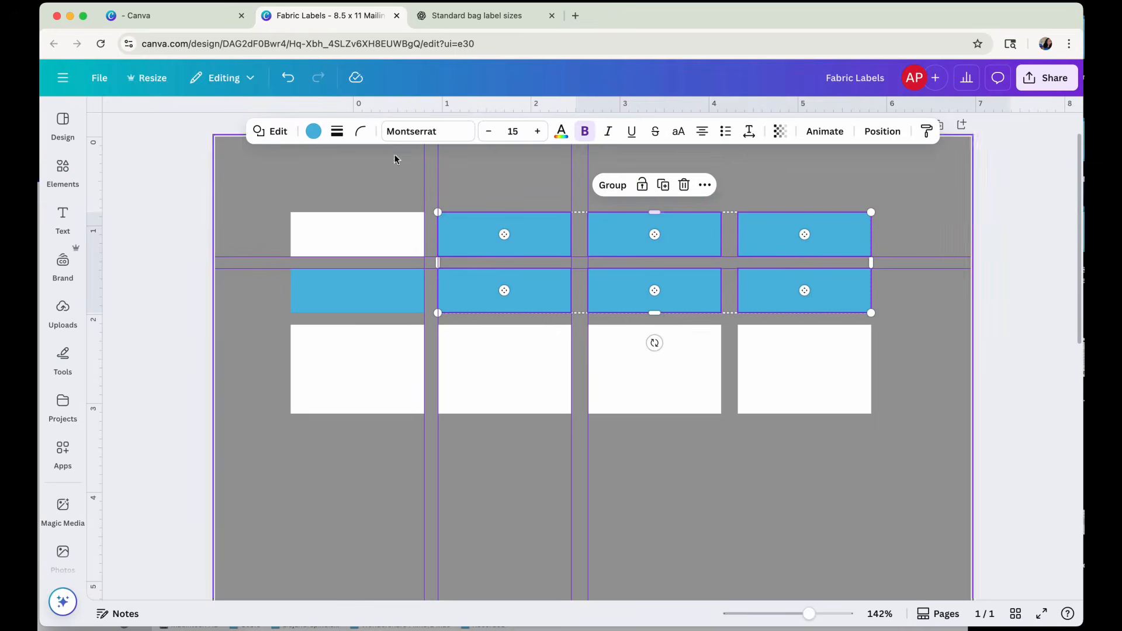
{"action": "left_click", "coordinate": [313, 131]}
{"action": "left_click", "coordinate": [145, 349]}
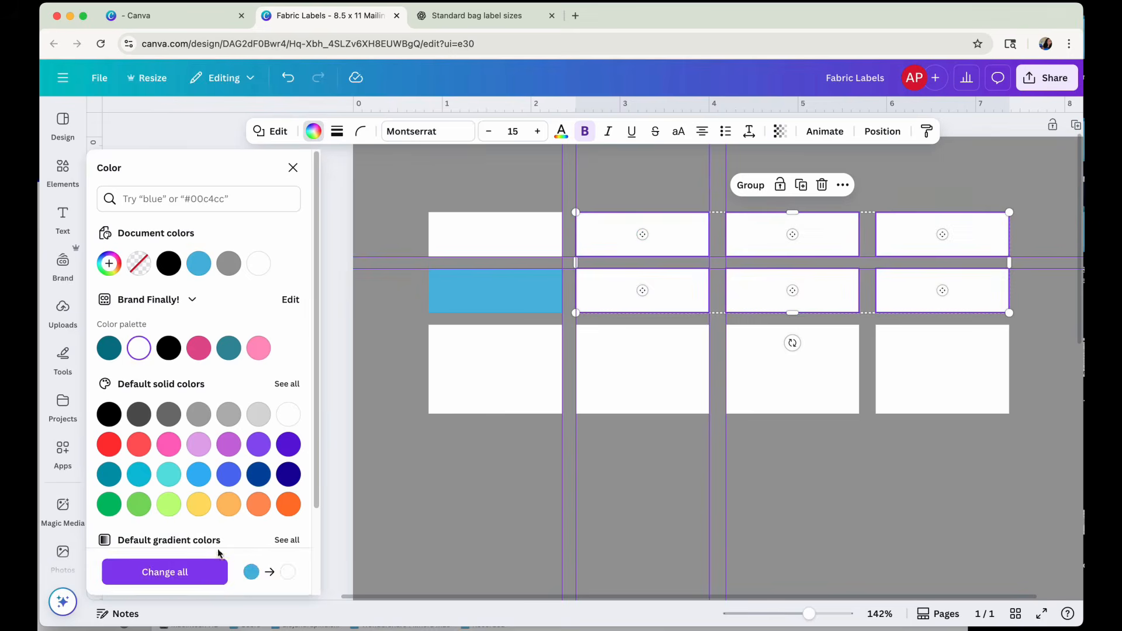
{"action": "left_click", "coordinate": [163, 571]}
{"action": "left_click", "coordinate": [892, 443]}
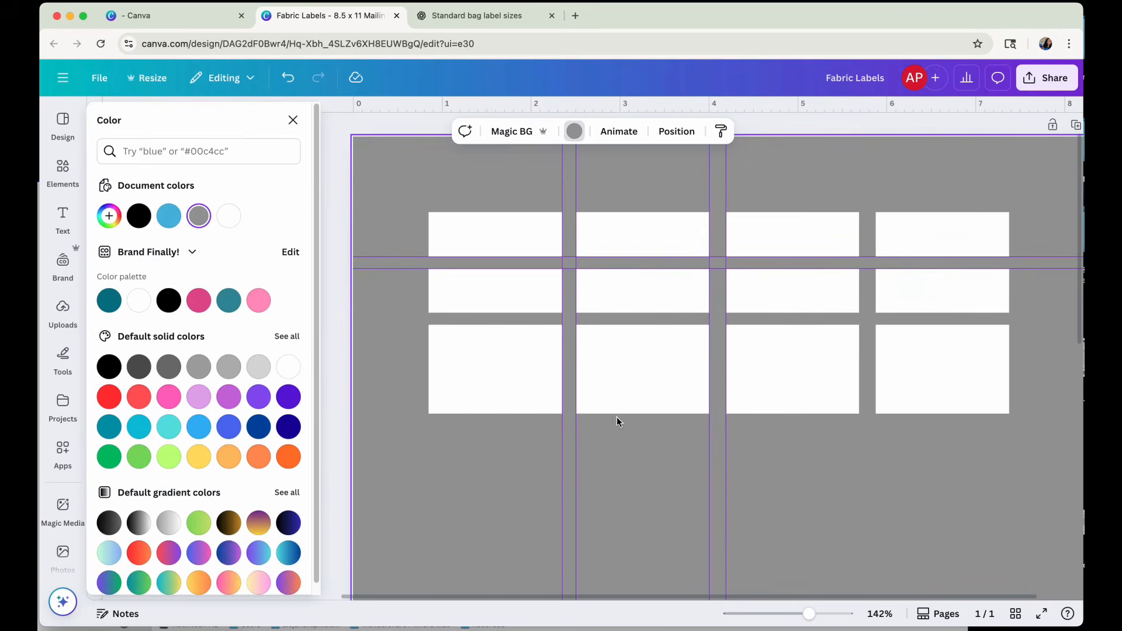
{"action": "left_click", "coordinate": [293, 120]}
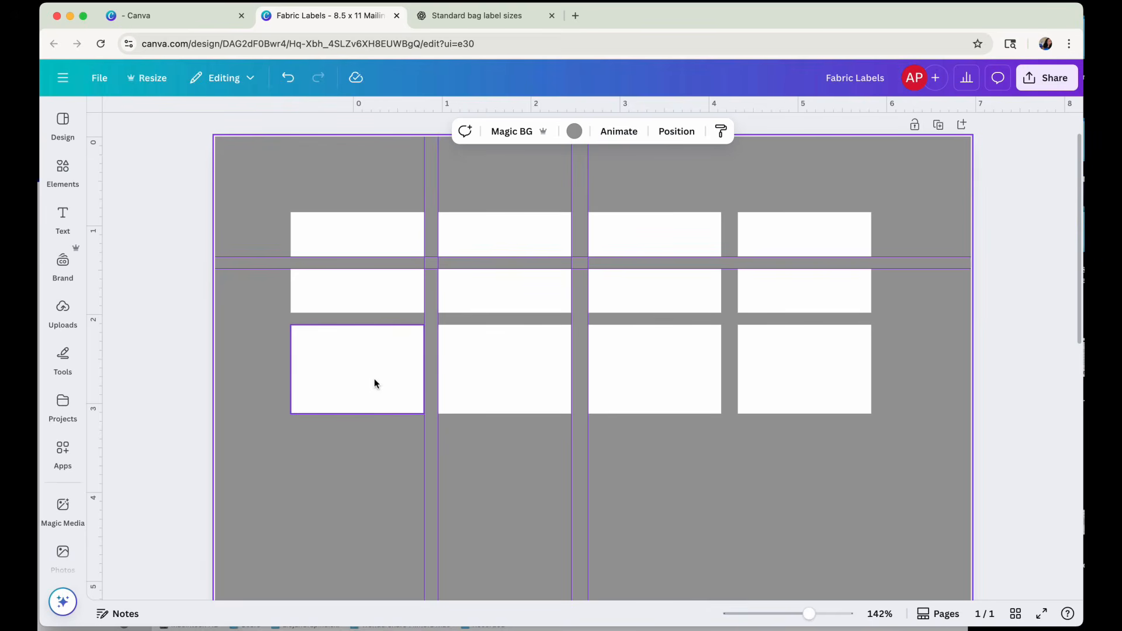
{"action": "left_click_drag", "start_coordinate": [375, 378], "coordinate": [376, 378]}
{"action": "left_click_drag", "start_coordinate": [521, 384], "coordinate": [517, 377]}
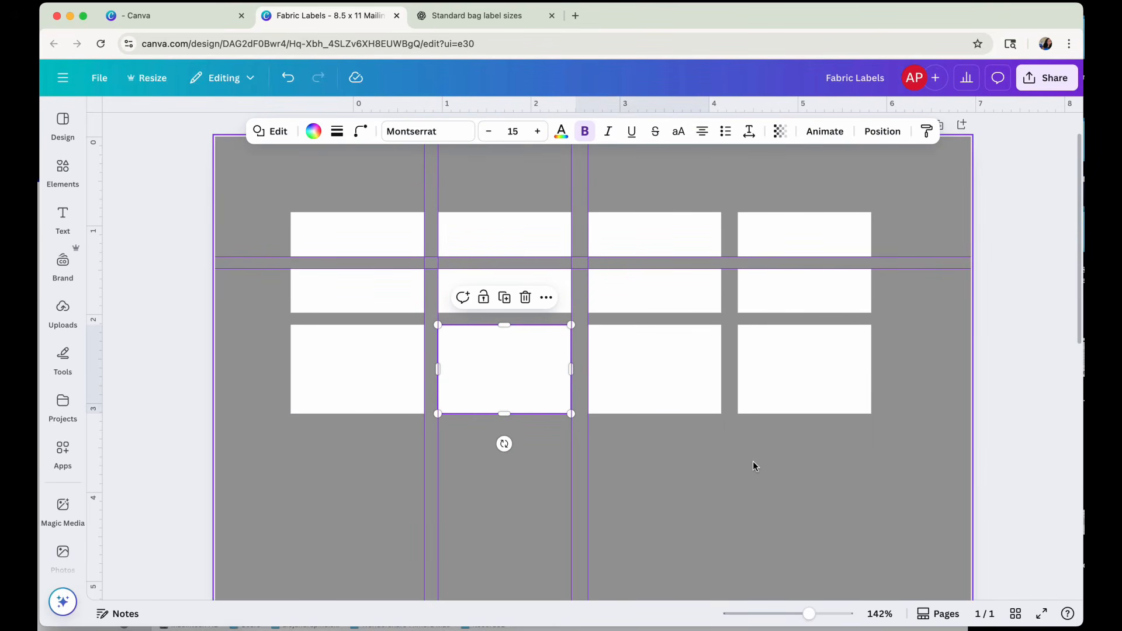
{"action": "left_click", "coordinate": [904, 437]}
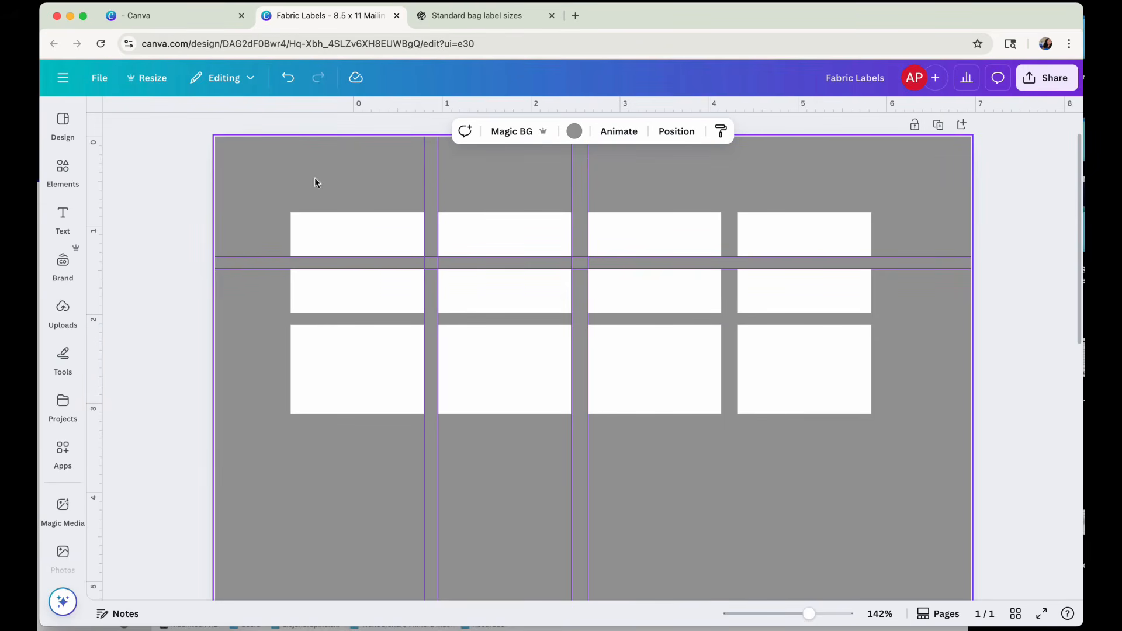
Move the first row's first rectangle to the page's upper-left corner and return it to its place in the grid.
{"action": "left_click_drag", "start_coordinate": [330, 234], "coordinate": [255, 160]}
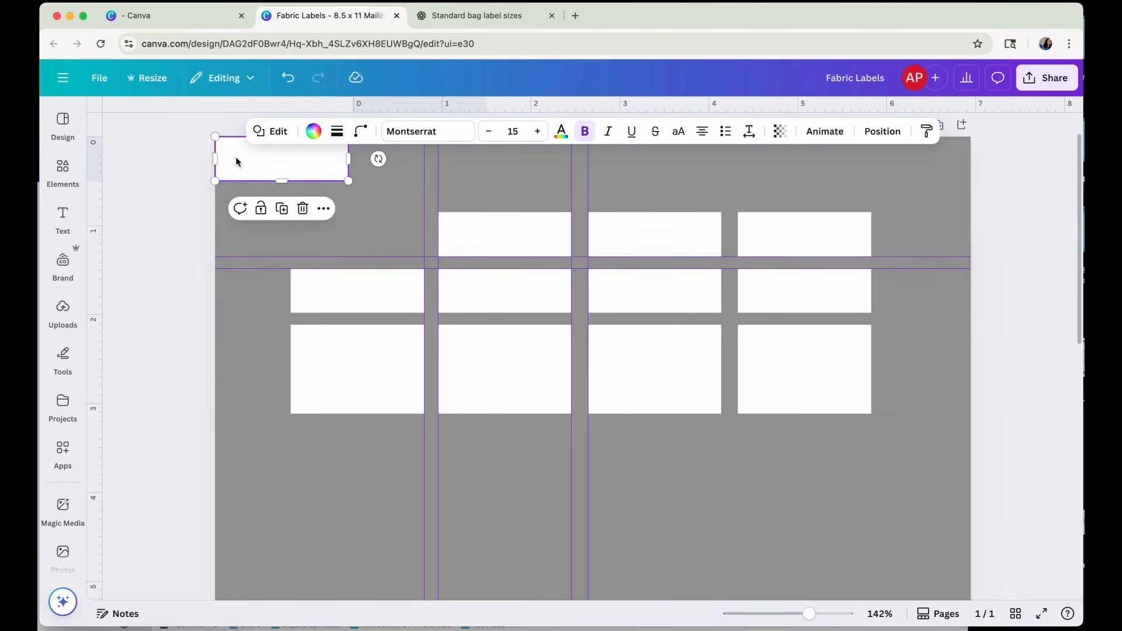
{"action": "left_click_drag", "start_coordinate": [271, 158], "coordinate": [348, 232]}
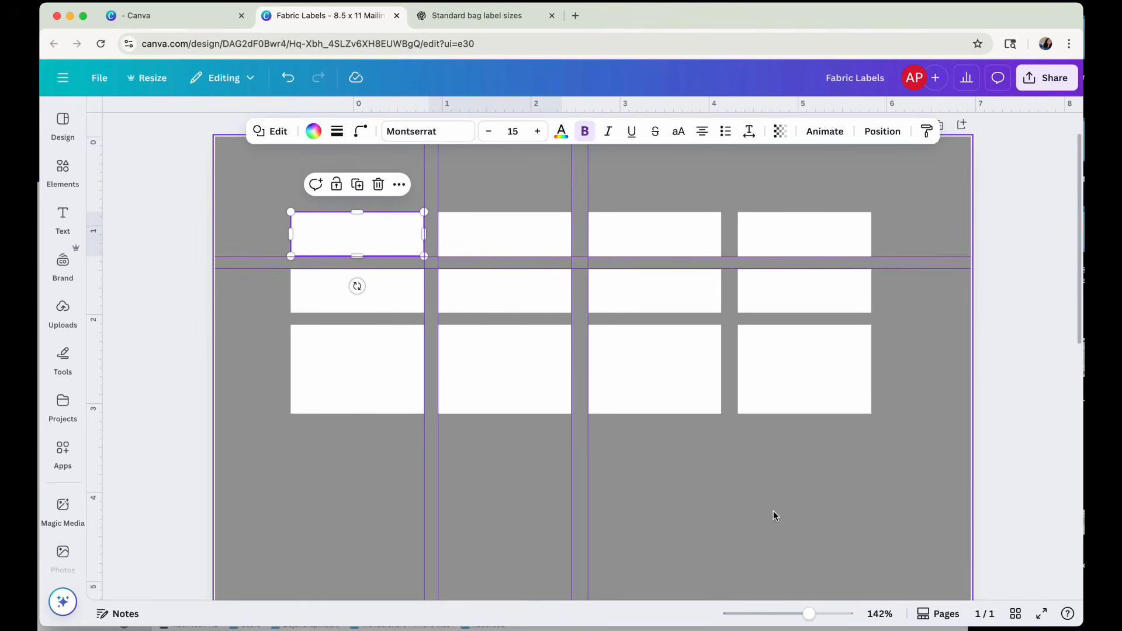
{"action": "left_click", "coordinate": [774, 514]}
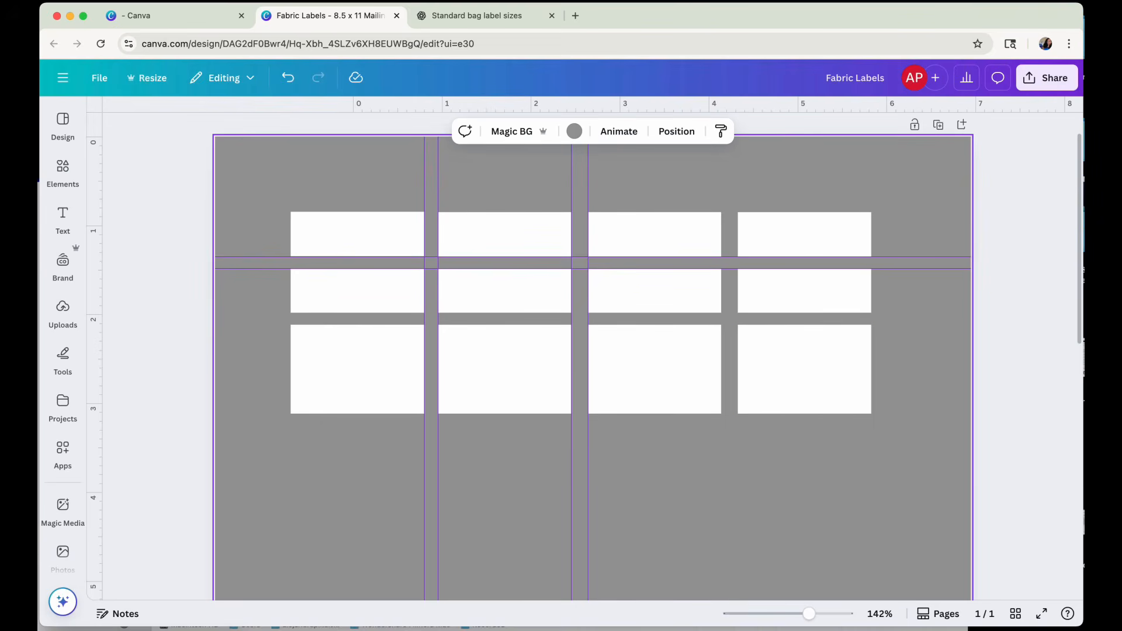
{"action": "left_click", "coordinate": [63, 219]}
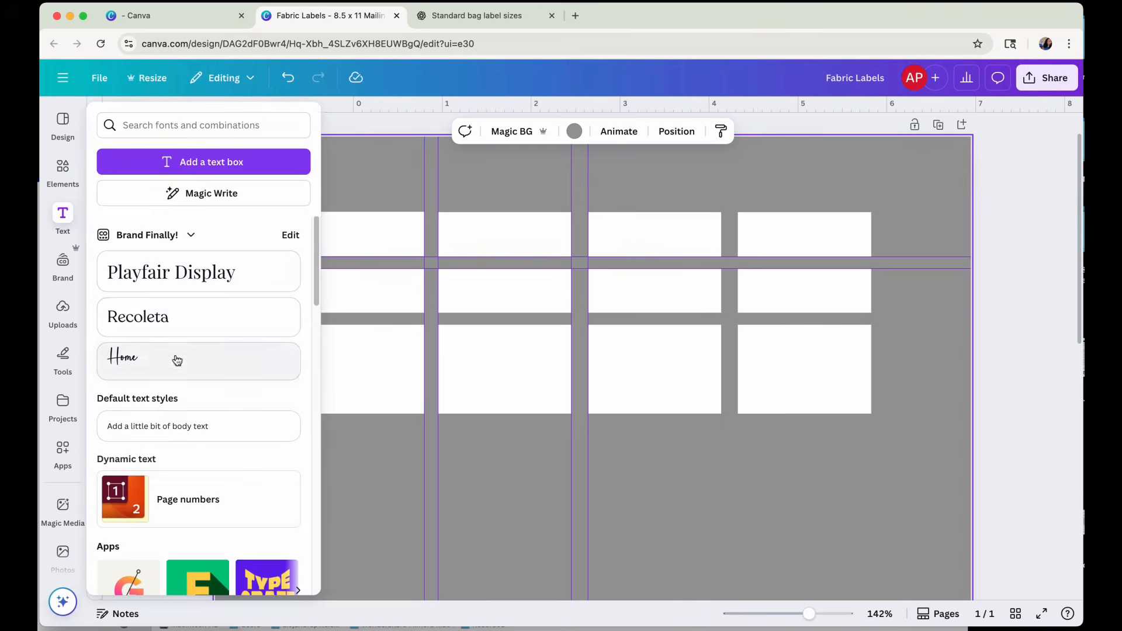
{"action": "scroll", "coordinate": [200, 334], "scroll_direction": "down", "scroll_amount": 15}
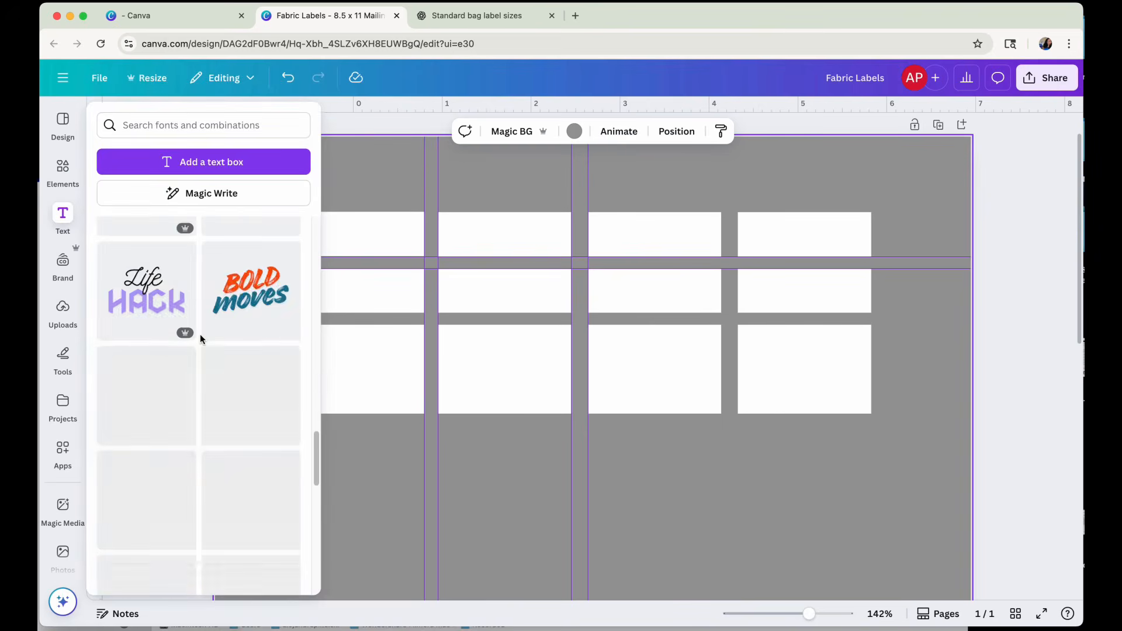
{"action": "left_click", "coordinate": [64, 308]}
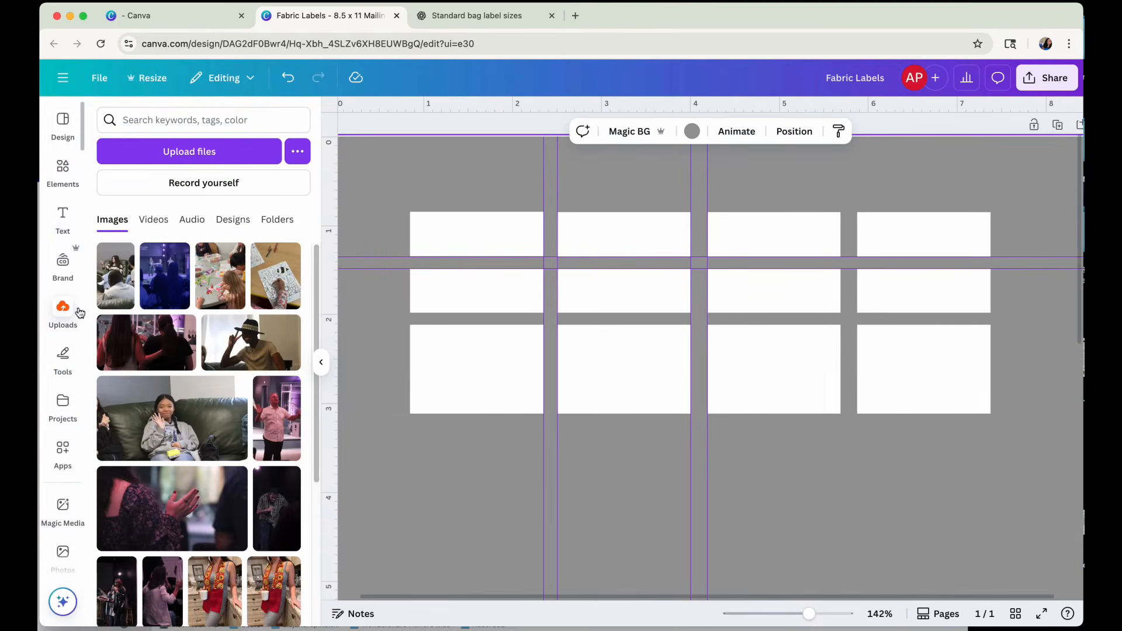
{"action": "left_click", "coordinate": [62, 165]}
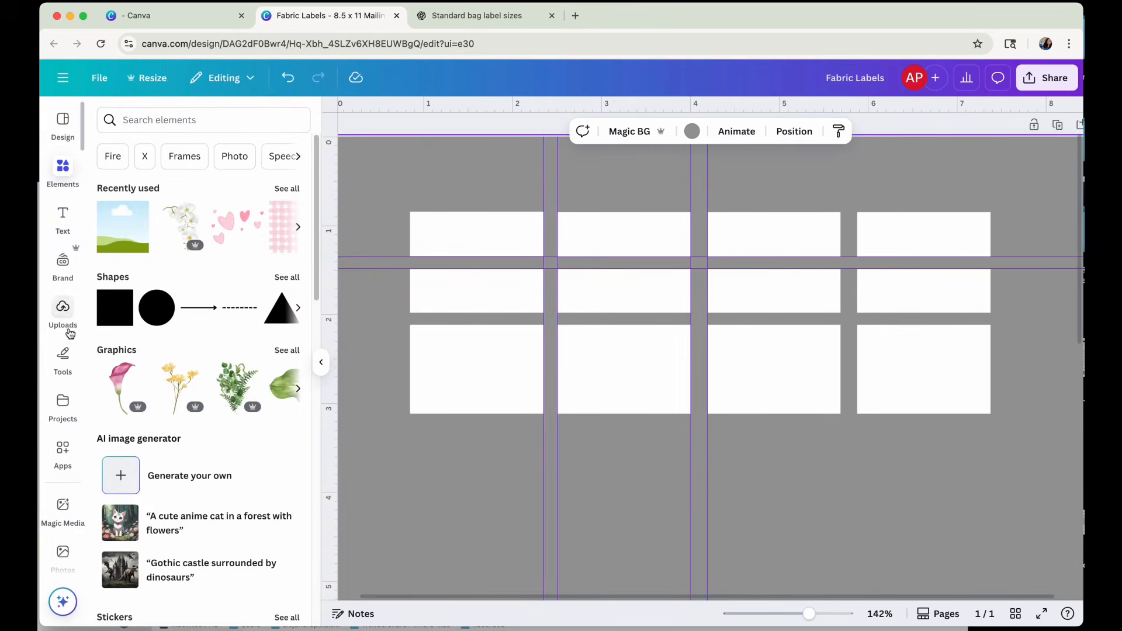
Switch the Brand Kit from "Brand Finally!" to "My Mellow Glow" and show its logos.
{"action": "left_click", "coordinate": [62, 261]}
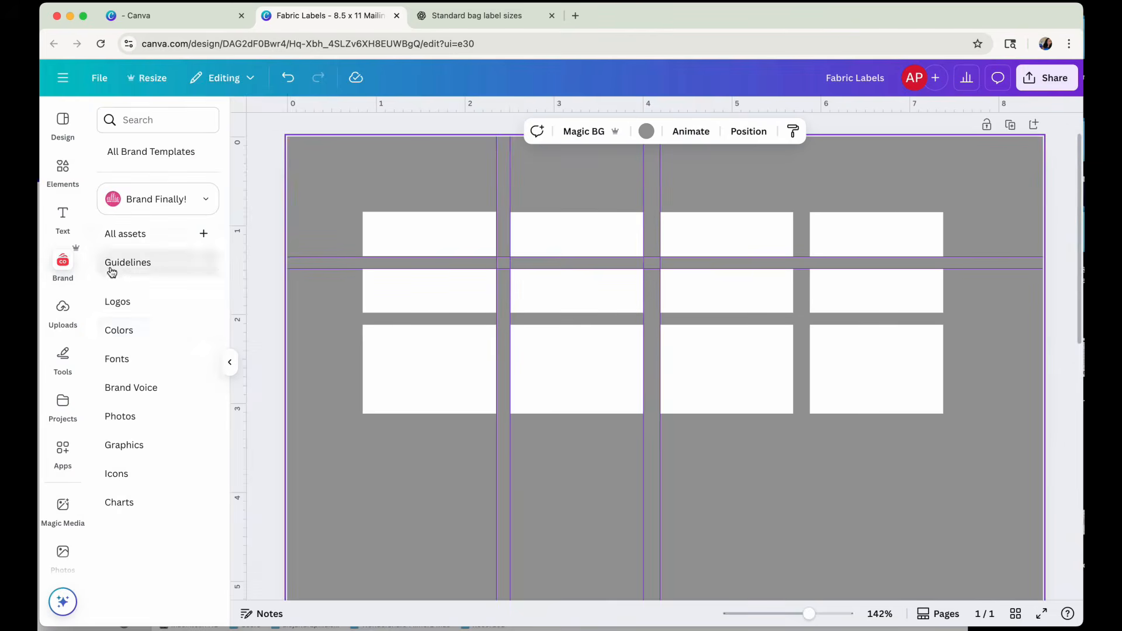
{"action": "left_click", "coordinate": [117, 301]}
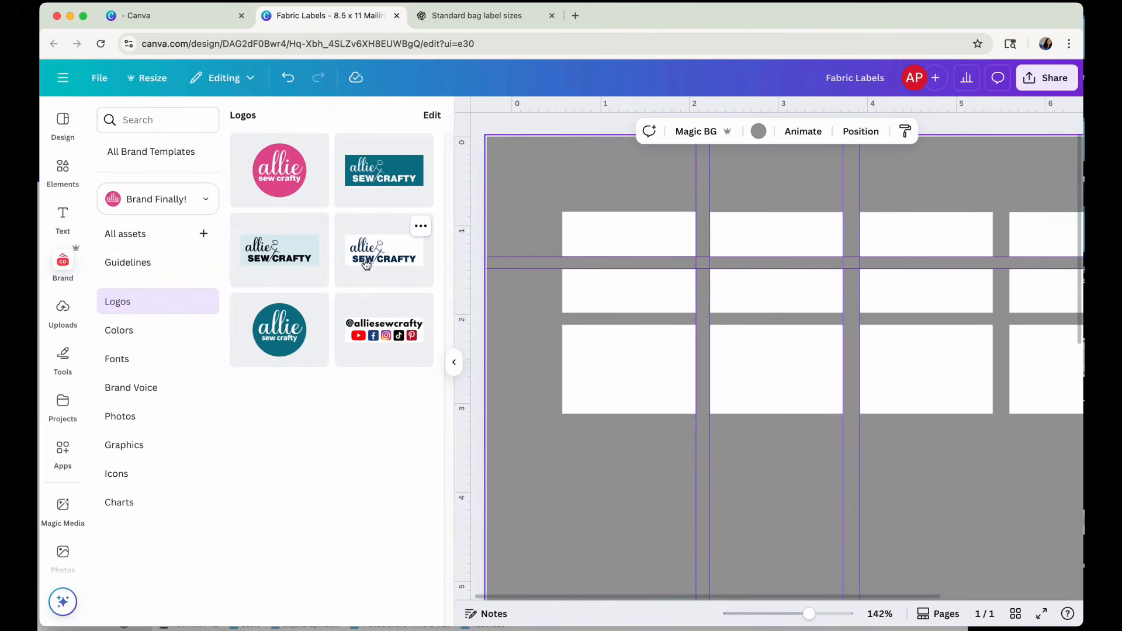
{"action": "left_click", "coordinate": [146, 212]}
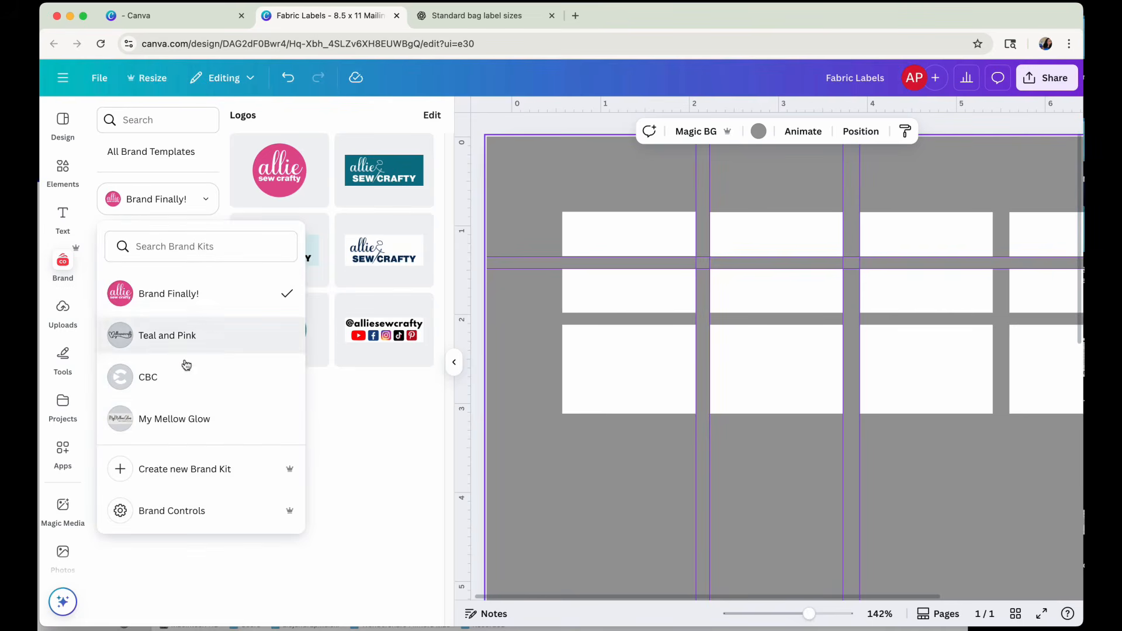
{"action": "left_click", "coordinate": [197, 416]}
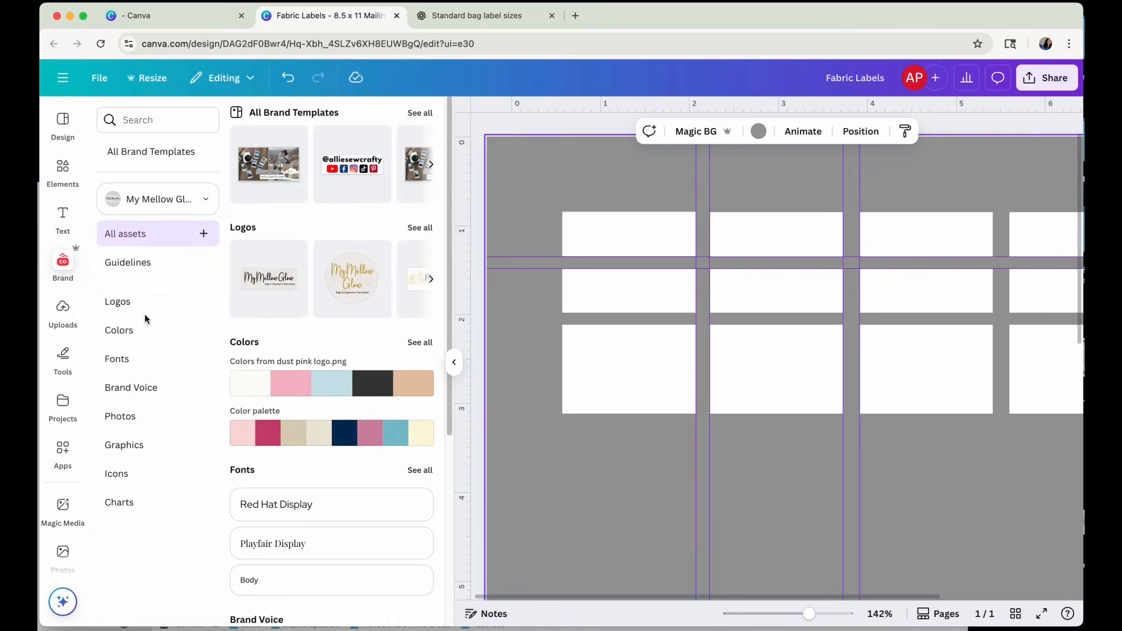
{"action": "left_click", "coordinate": [116, 301]}
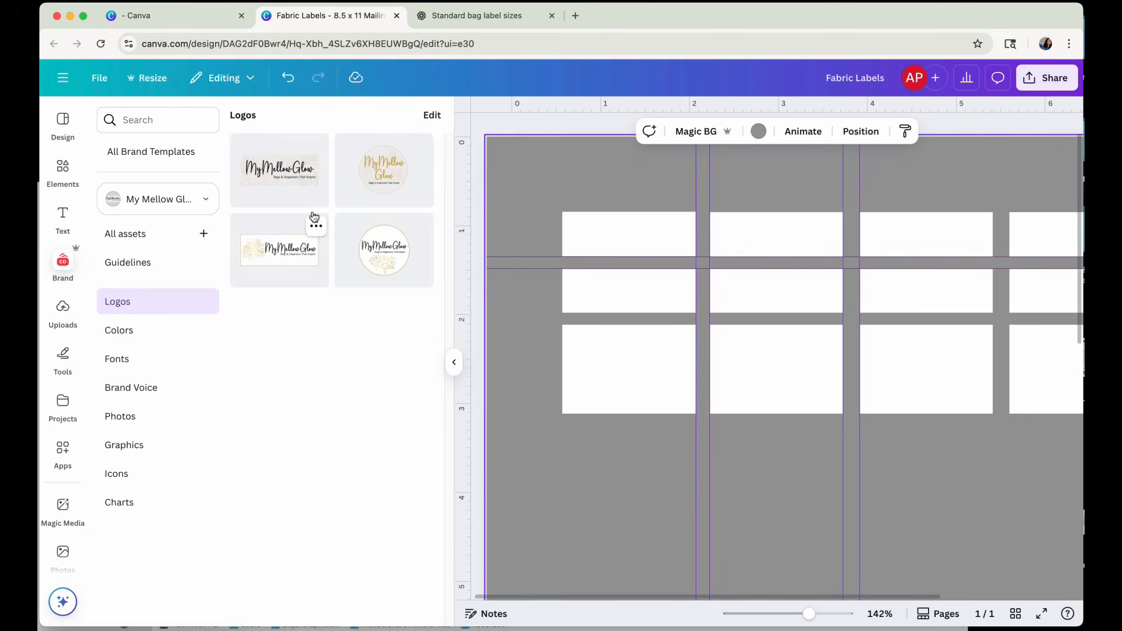
Insert the rectangular floral MyMellowGlow logo and scale it down to fit on the first label of the third row.
{"action": "left_click", "coordinate": [263, 262]}
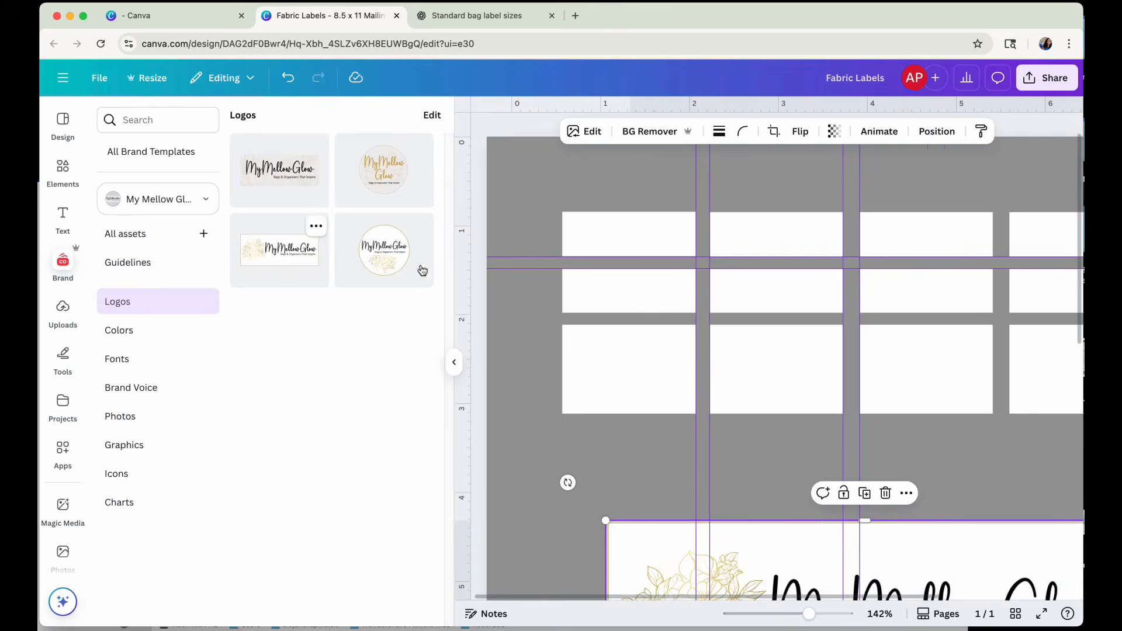
{"action": "scroll", "coordinate": [822, 529], "scroll_direction": "down", "scroll_amount": 5}
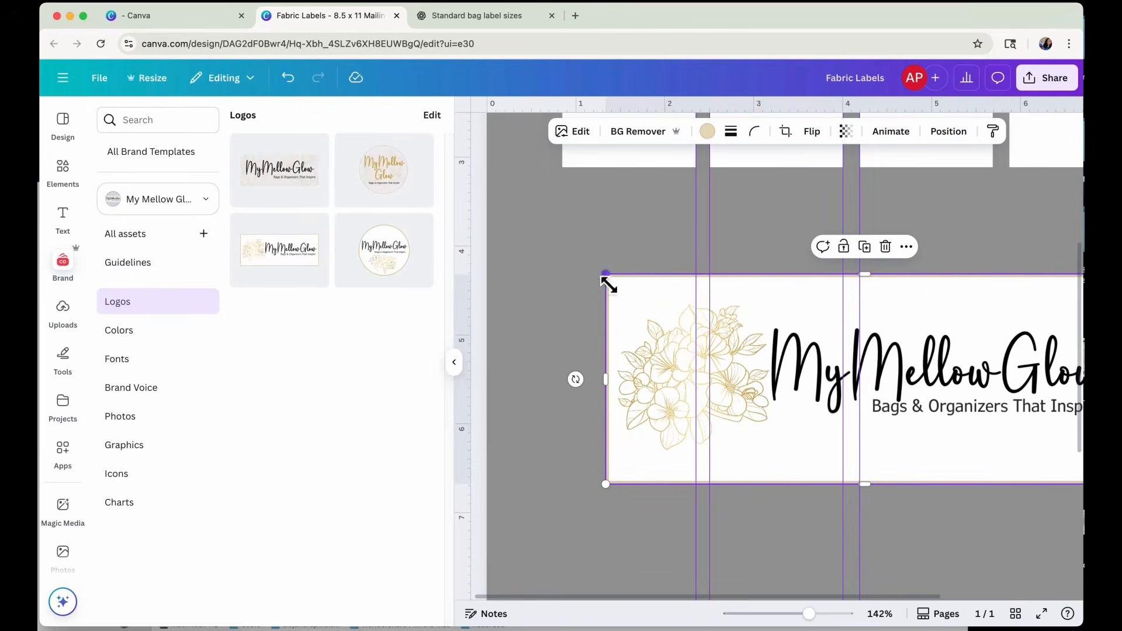
{"action": "left_click_drag", "start_coordinate": [608, 285], "coordinate": [644, 323]}
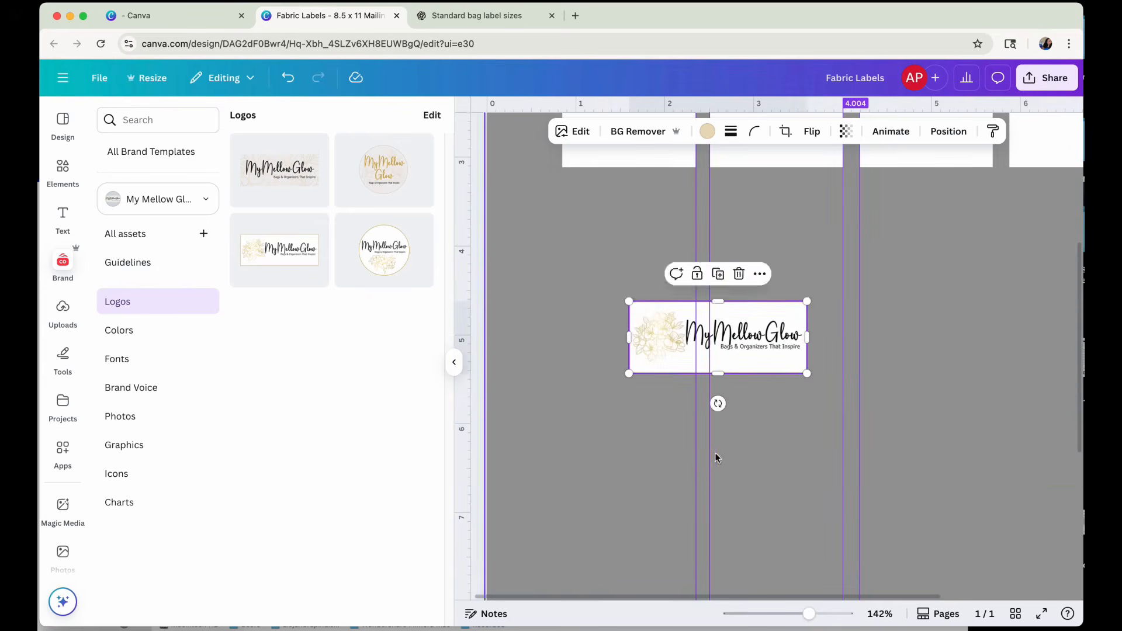
{"action": "scroll", "coordinate": [718, 457], "scroll_direction": "up", "scroll_amount": 5}
{"action": "left_click_drag", "start_coordinate": [631, 459], "coordinate": [617, 276]}
{"action": "scroll", "coordinate": [629, 356], "scroll_direction": "up", "scroll_amount": 2}
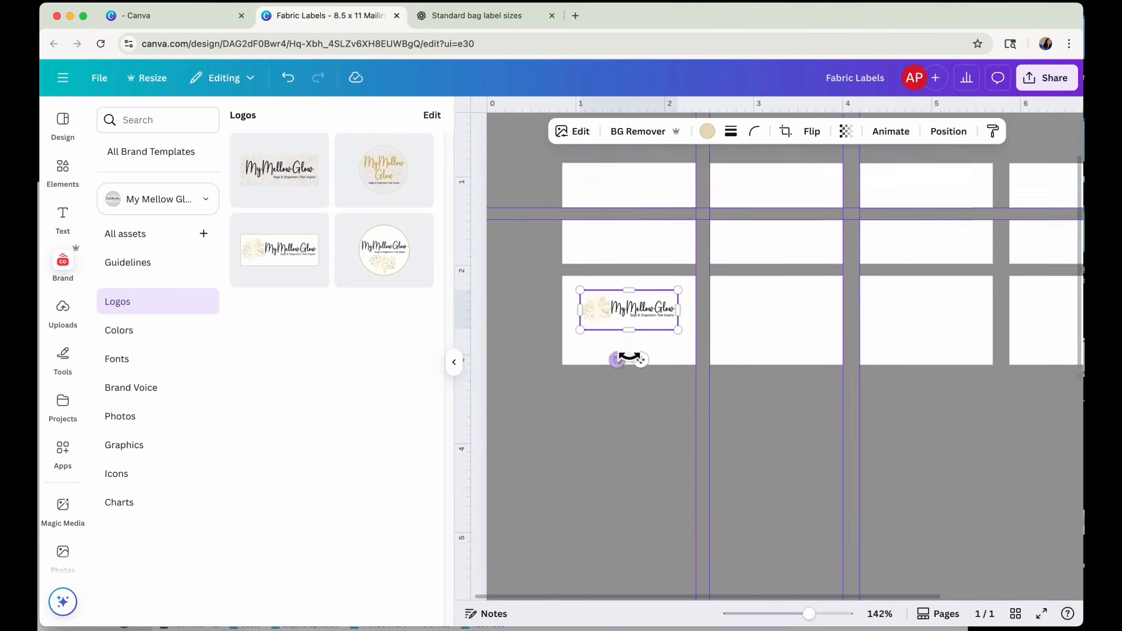
Try the logo on the first label of the first row, then delete the logo.
{"action": "scroll", "coordinate": [630, 358], "scroll_direction": "up", "scroll_amount": 2}
{"action": "left_click_drag", "start_coordinate": [611, 352], "coordinate": [617, 231]}
{"action": "mouse_move", "coordinate": [683, 252]}
{"action": "left_mouse_down"}
{"action": "mouse_move", "coordinate": [696, 253]}
{"action": "mouse_move", "coordinate": [687, 256]}
{"action": "left_mouse_up"}
{"action": "left_click", "coordinate": [657, 187]}
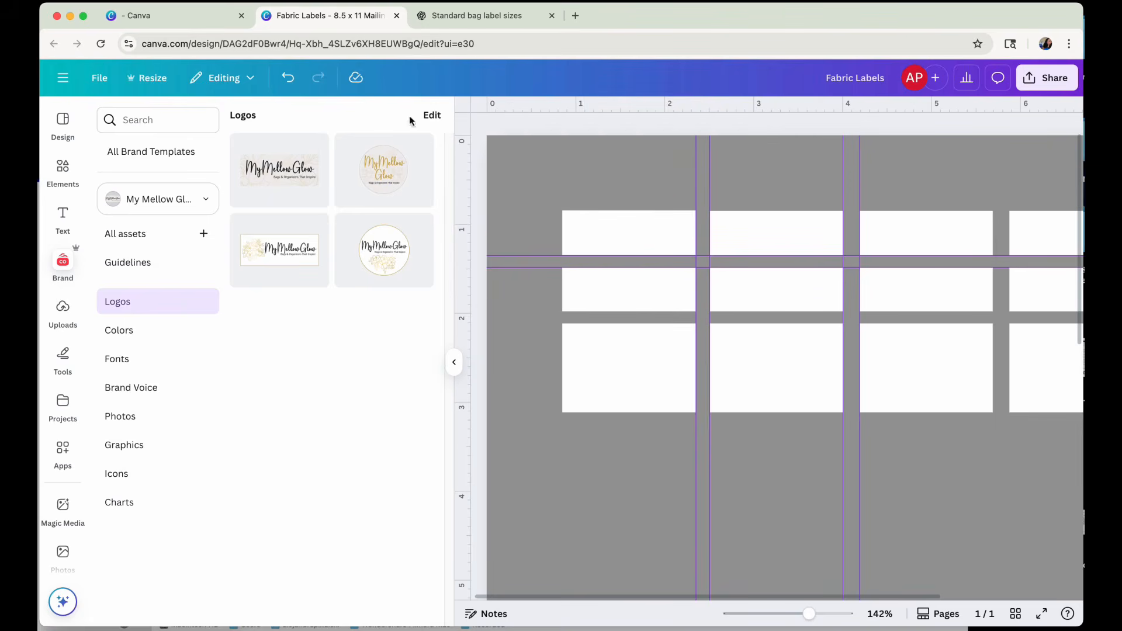
{"action": "left_click", "coordinate": [63, 130]}
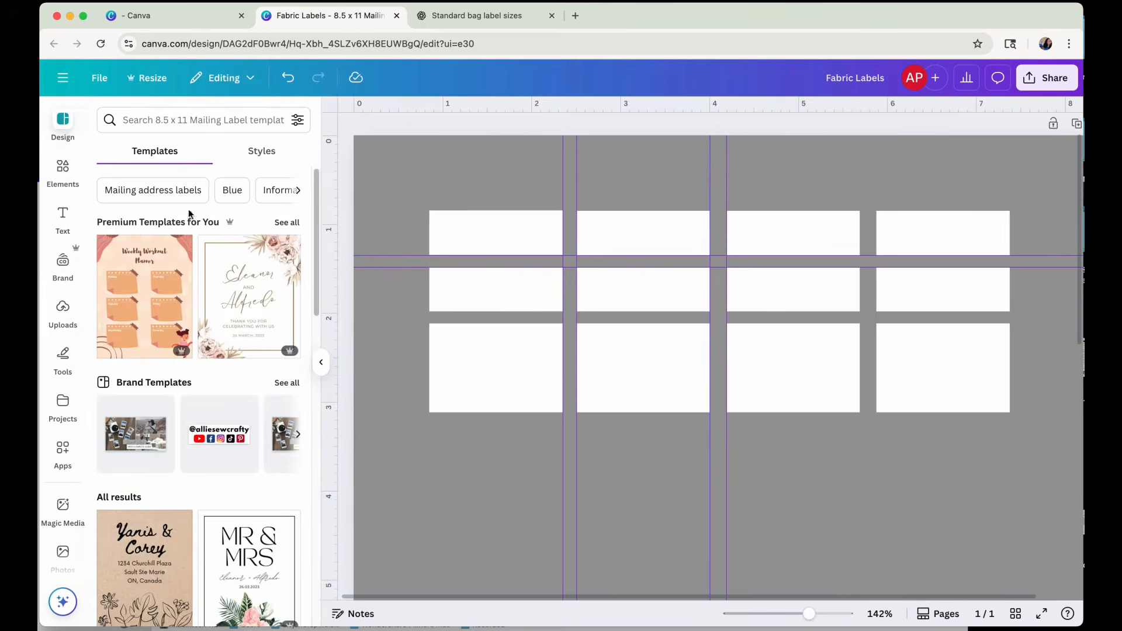
{"action": "left_click", "coordinate": [146, 126]}
{"action": "type", "text": "heart"}
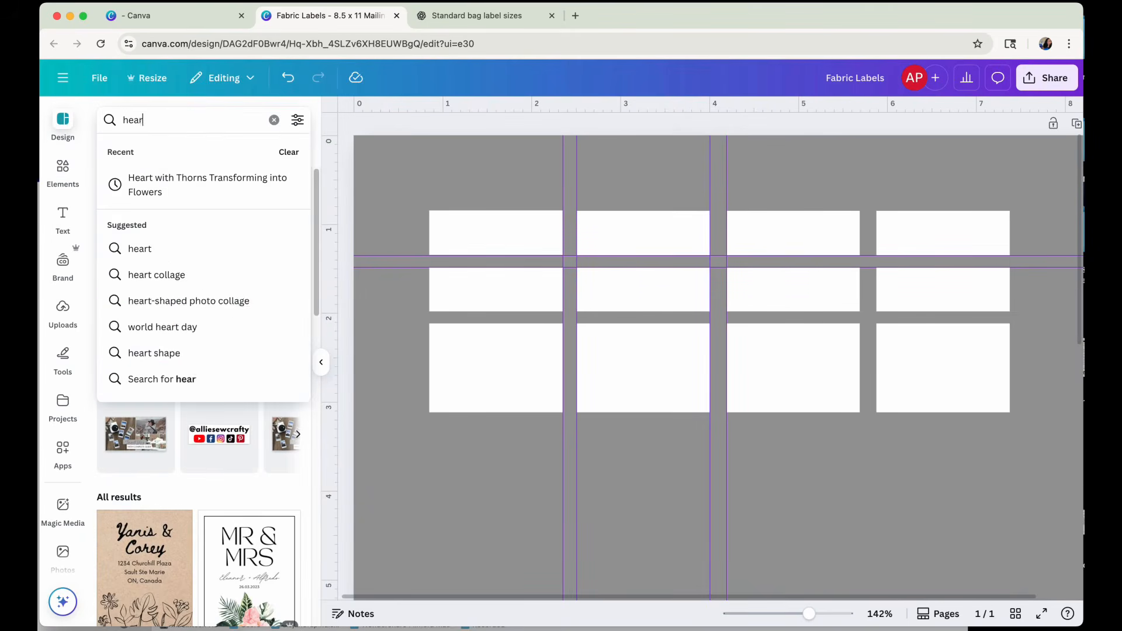
{"action": "key", "text": "Return"}
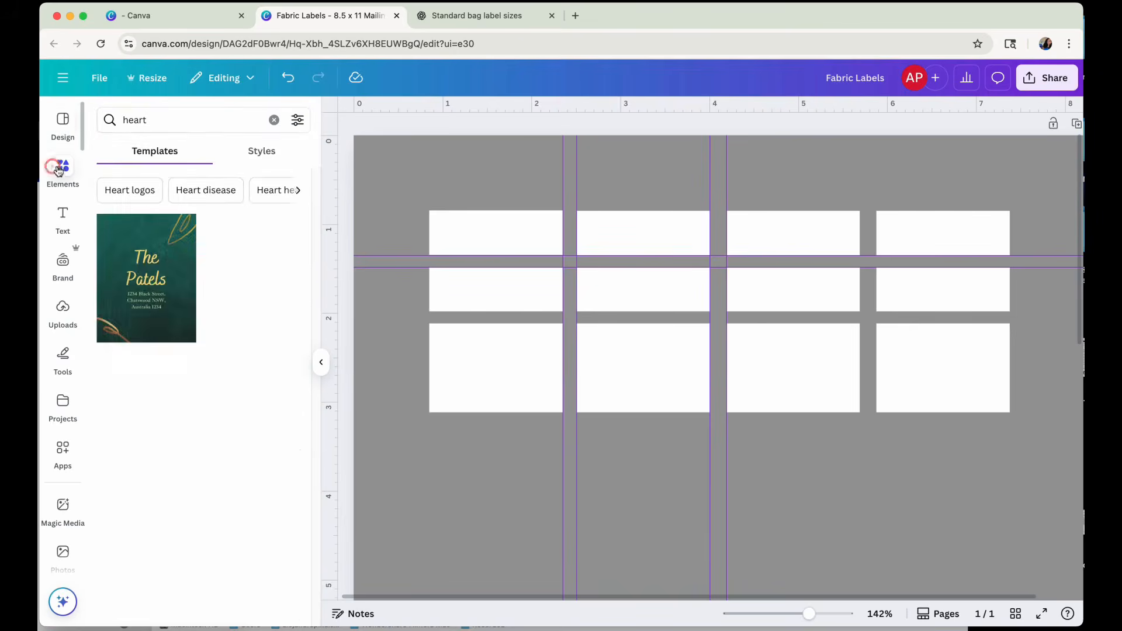
Search the elements for "heart" and add the first heart shape from the Shapes results to the page.
{"action": "left_click", "coordinate": [59, 169]}
{"action": "left_click", "coordinate": [152, 120]}
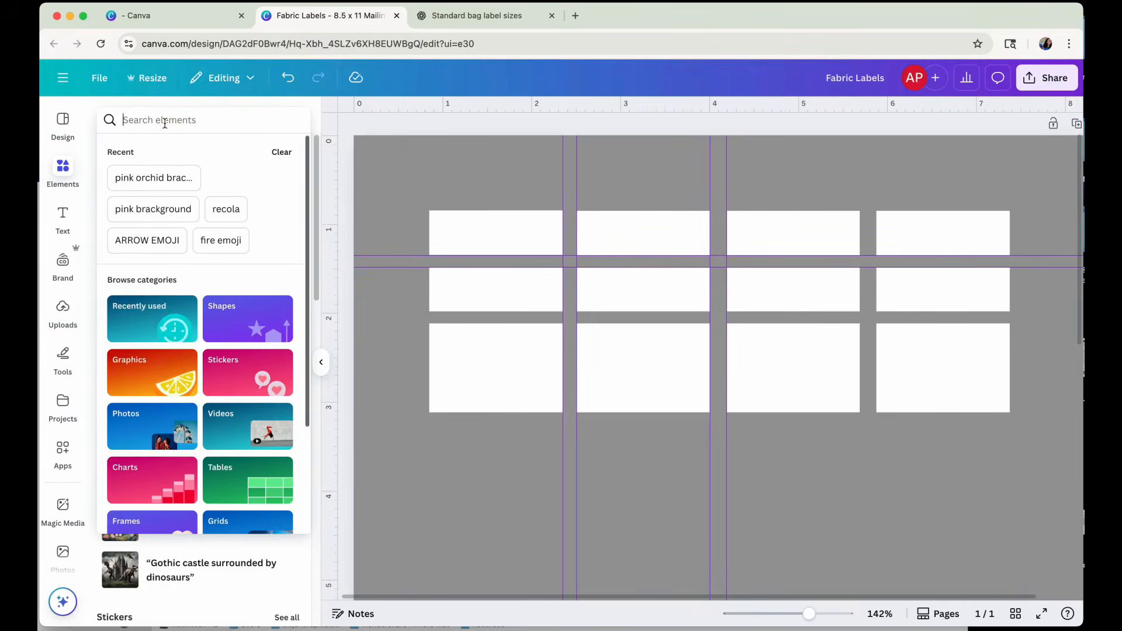
{"action": "type", "text": "heart"}
{"action": "key", "text": "Return"}
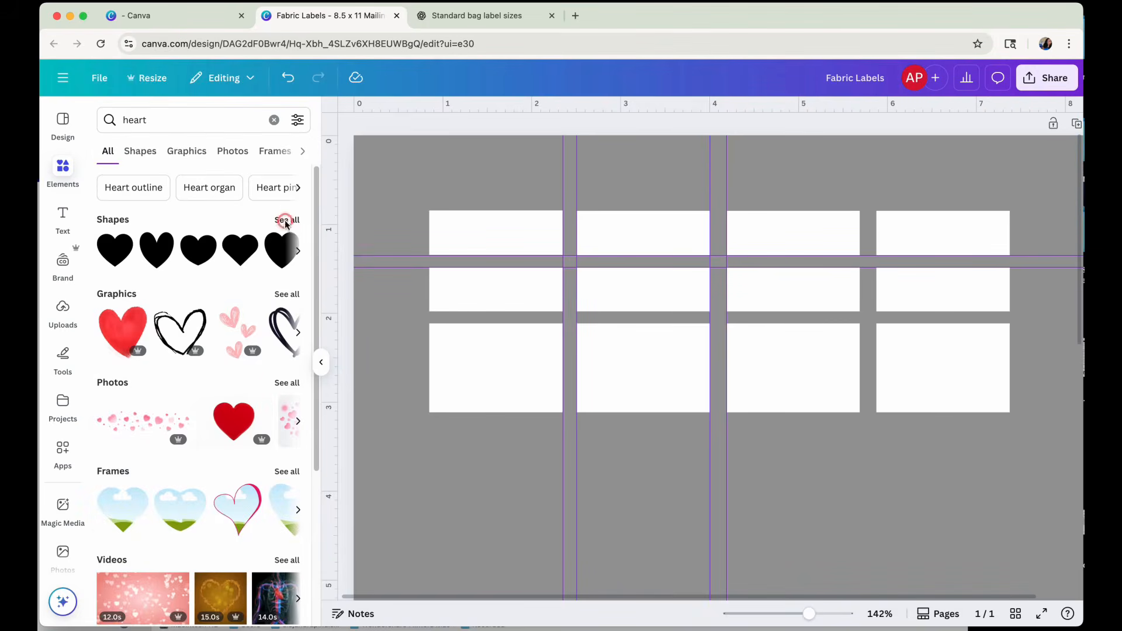
{"action": "left_click", "coordinate": [285, 220]}
{"action": "left_click", "coordinate": [112, 200]}
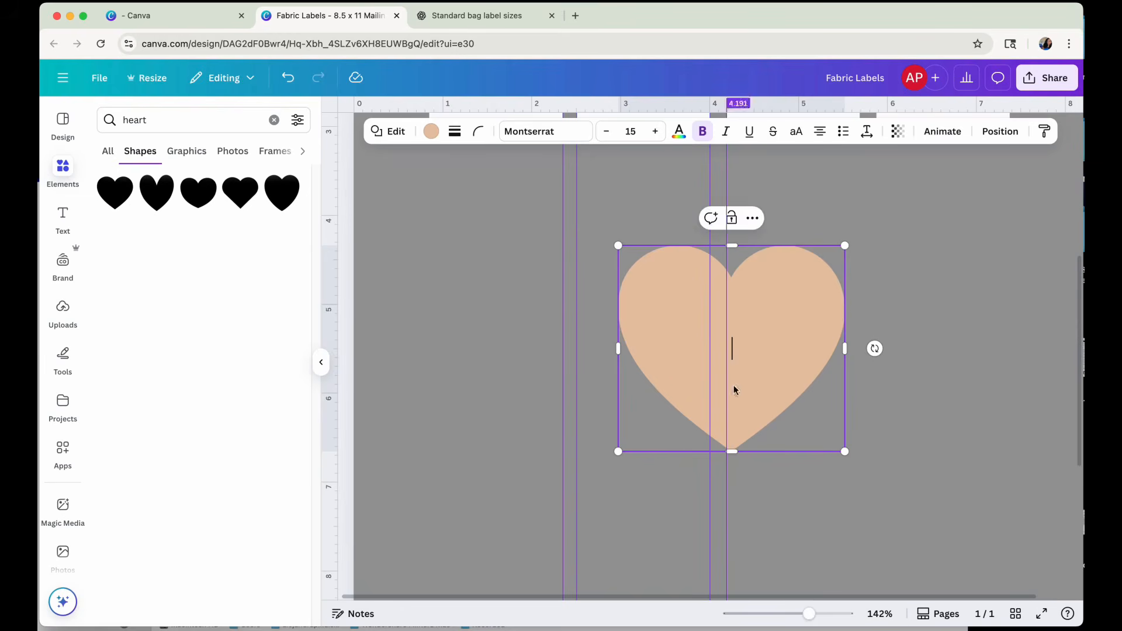
Scale the heart down and try it at the right end of the first row's first label, then delete the heart.
{"action": "scroll", "coordinate": [678, 369], "scroll_direction": "up", "scroll_amount": 5}
{"action": "scroll", "coordinate": [680, 371], "scroll_direction": "down", "scroll_amount": 4}
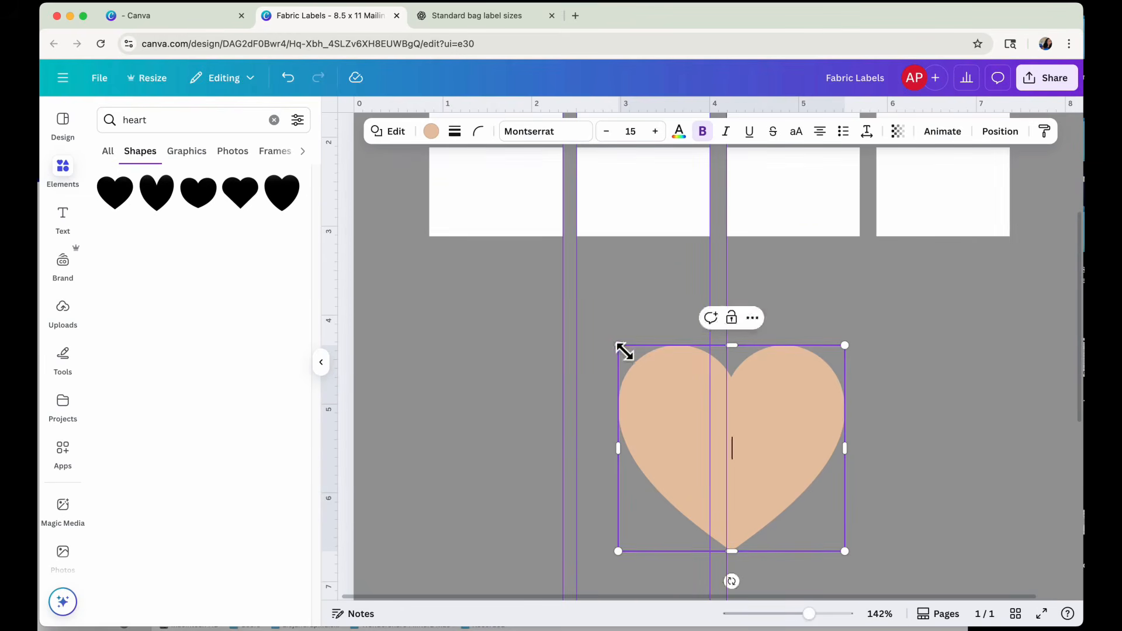
{"action": "left_click_drag", "start_coordinate": [620, 344], "coordinate": [538, 169]}
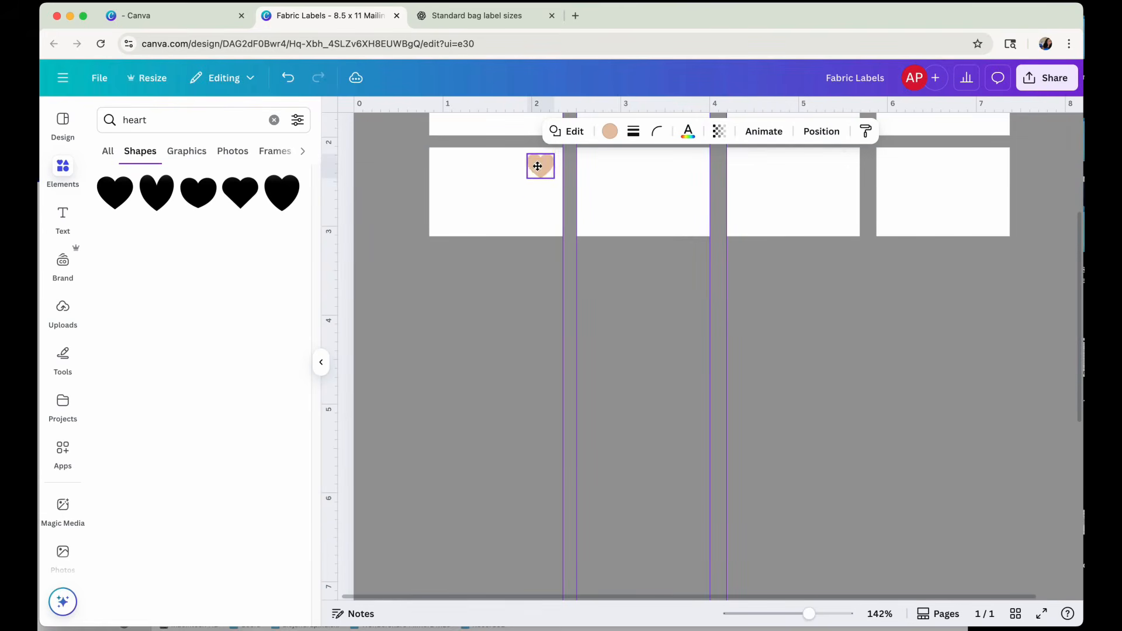
{"action": "scroll", "coordinate": [764, 369], "scroll_direction": "up", "scroll_amount": 4}
{"action": "left_click_drag", "start_coordinate": [538, 379], "coordinate": [543, 270]}
{"action": "left_click", "coordinate": [842, 530]}
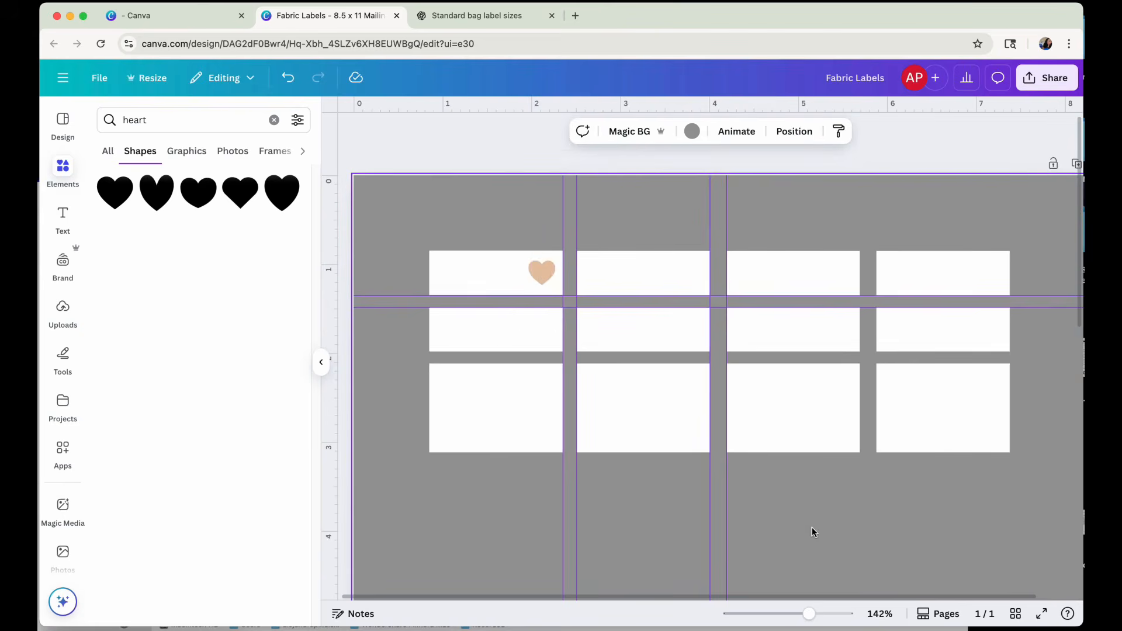
{"action": "left_click", "coordinate": [543, 274]}
{"action": "key", "text": "Delete"}
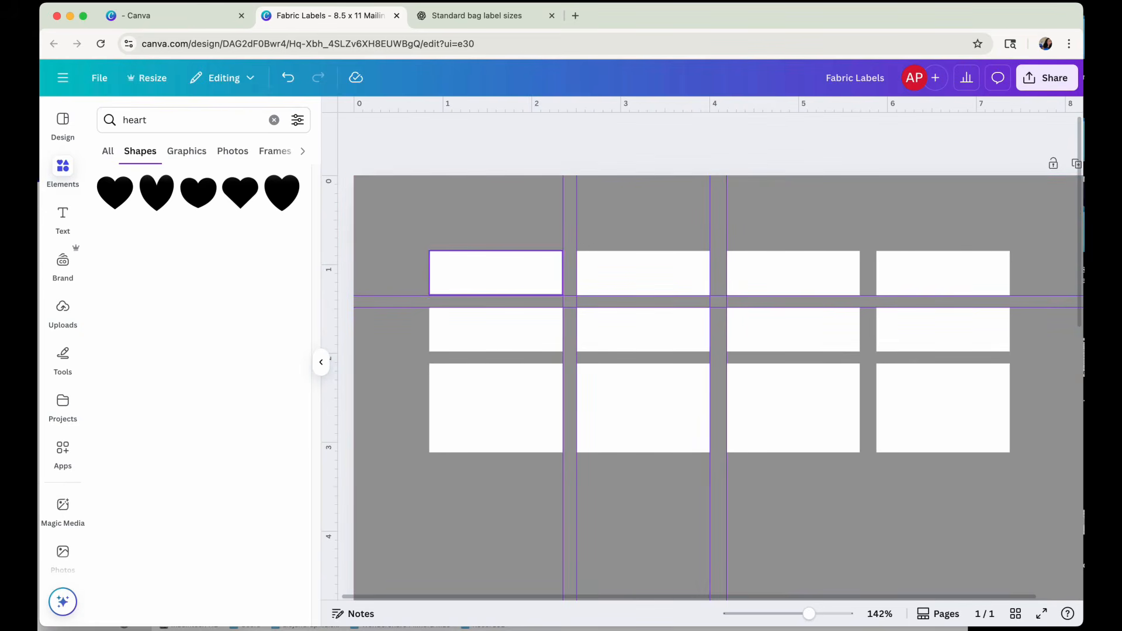
Clear the element search, add a text box over the first label and set its font to Home Regular.
{"action": "left_click", "coordinate": [467, 287]}
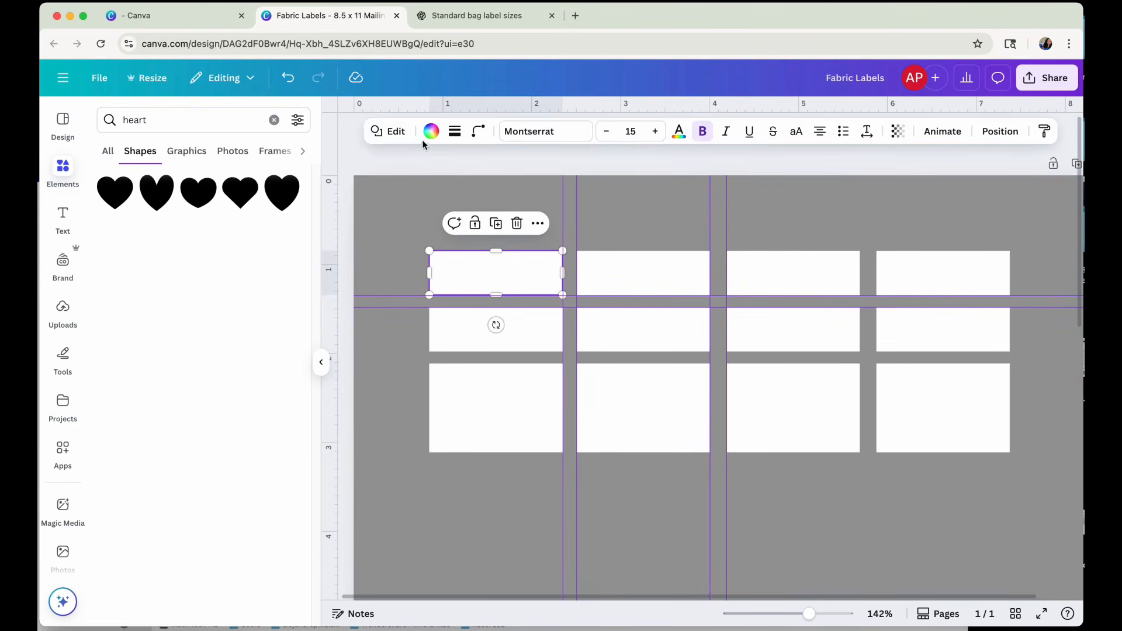
{"action": "left_click", "coordinate": [273, 120]}
{"action": "left_click", "coordinate": [63, 214]}
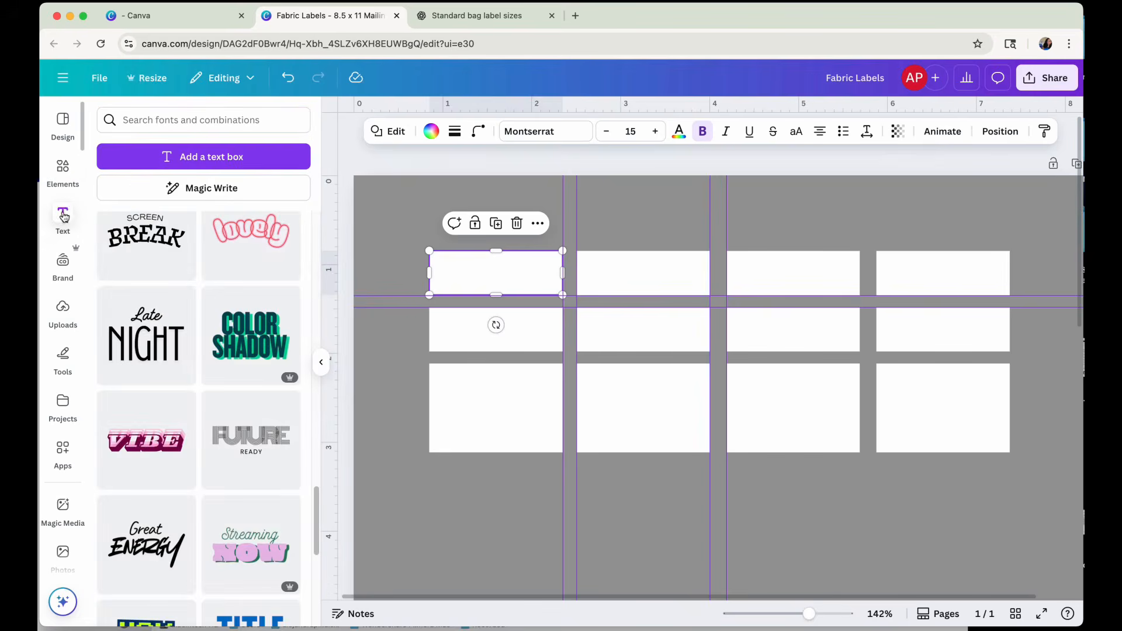
{"action": "scroll", "coordinate": [172, 280], "scroll_direction": "up", "scroll_amount": 10}
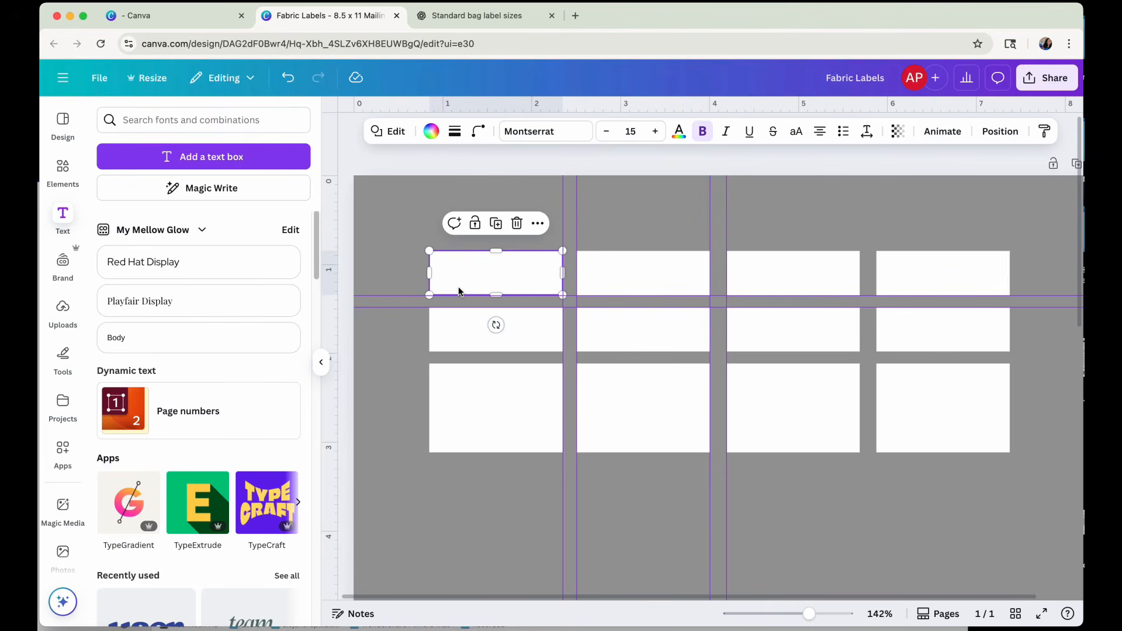
{"action": "key", "text": "t"}
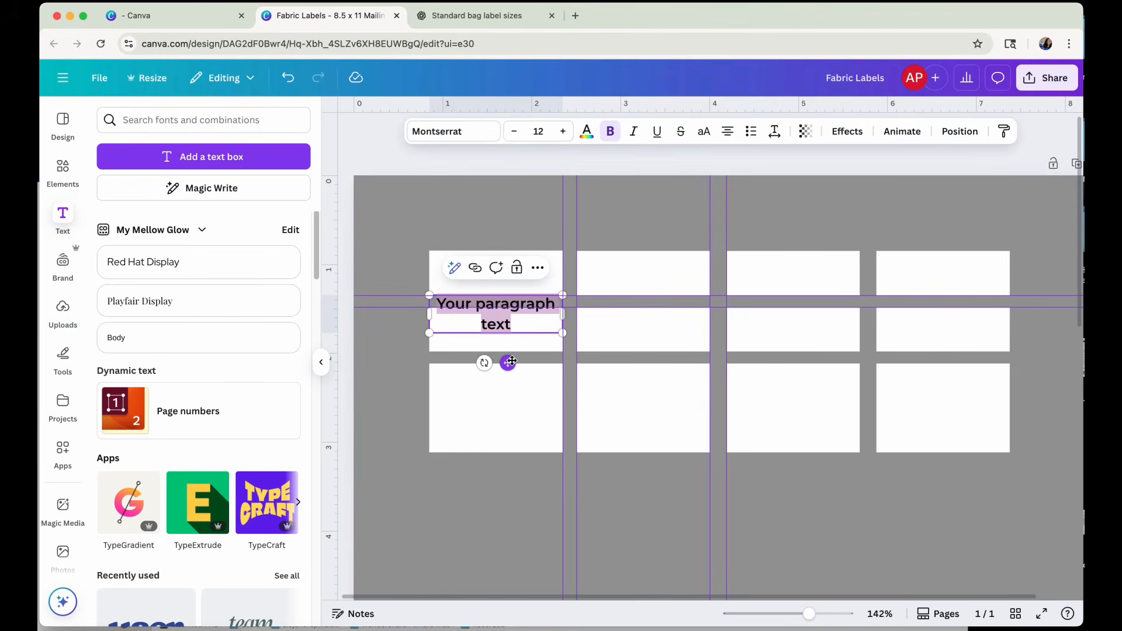
{"action": "left_click", "coordinate": [459, 132]}
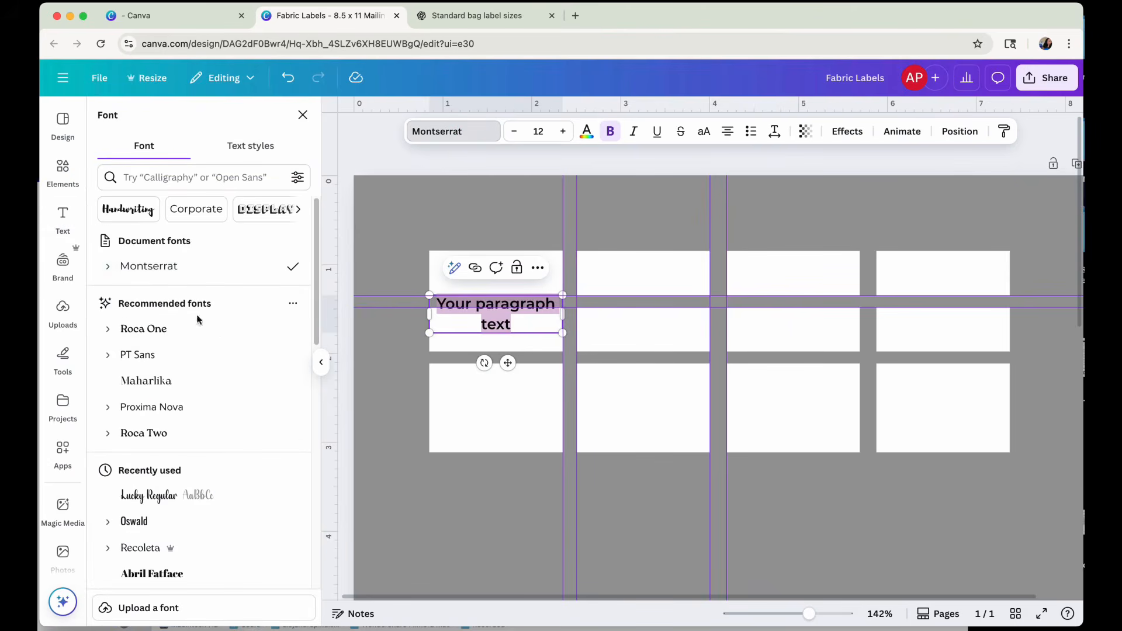
{"action": "scroll", "coordinate": [197, 319], "scroll_direction": "down", "scroll_amount": 4}
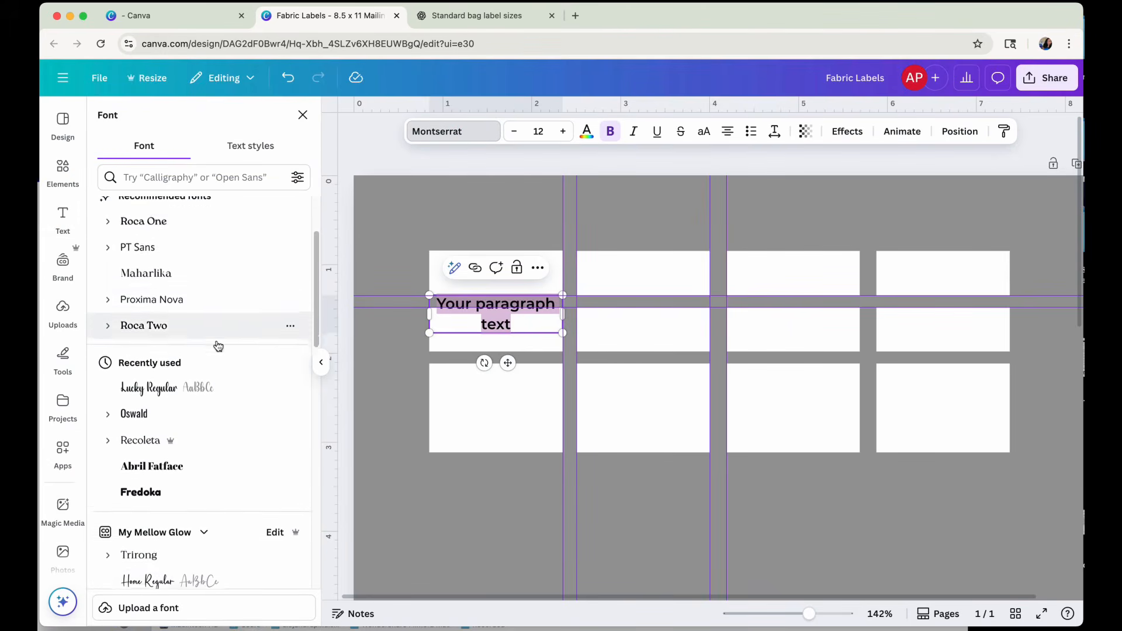
{"action": "scroll", "coordinate": [218, 346], "scroll_direction": "down", "scroll_amount": 5}
{"action": "left_click", "coordinate": [212, 460]}
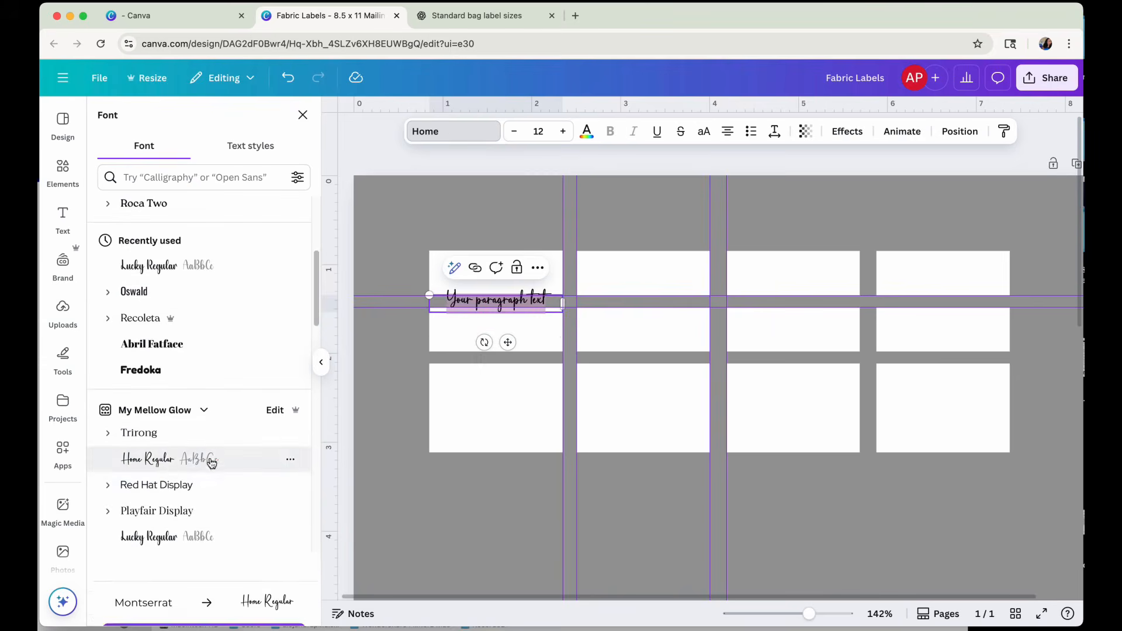
Move the text box onto the first label of the first row and replace its text with "alliesewcrafty".
{"action": "left_click_drag", "start_coordinate": [507, 343], "coordinate": [501, 312]}
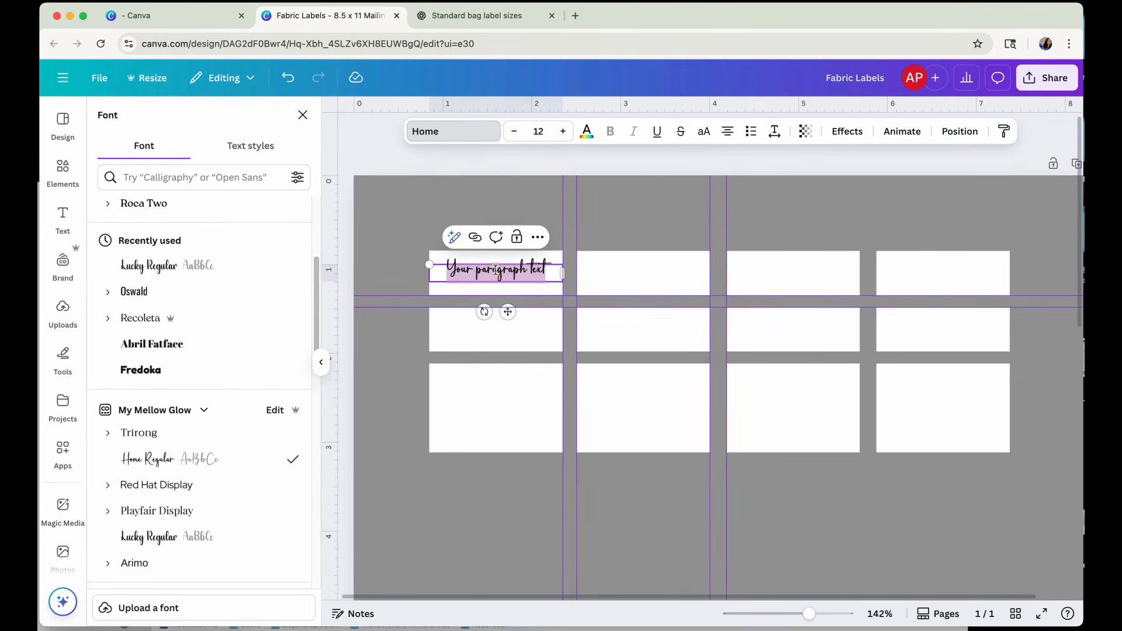
{"action": "type", "text": "A"}
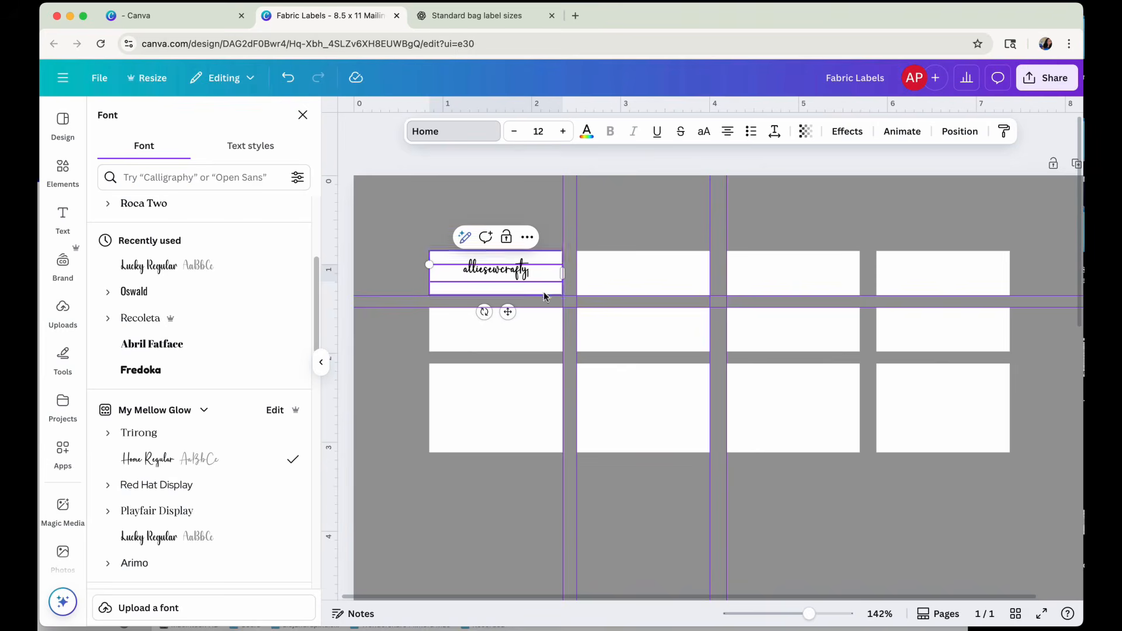
{"action": "left_click_drag", "start_coordinate": [821, 620], "coordinate": [829, 614]}
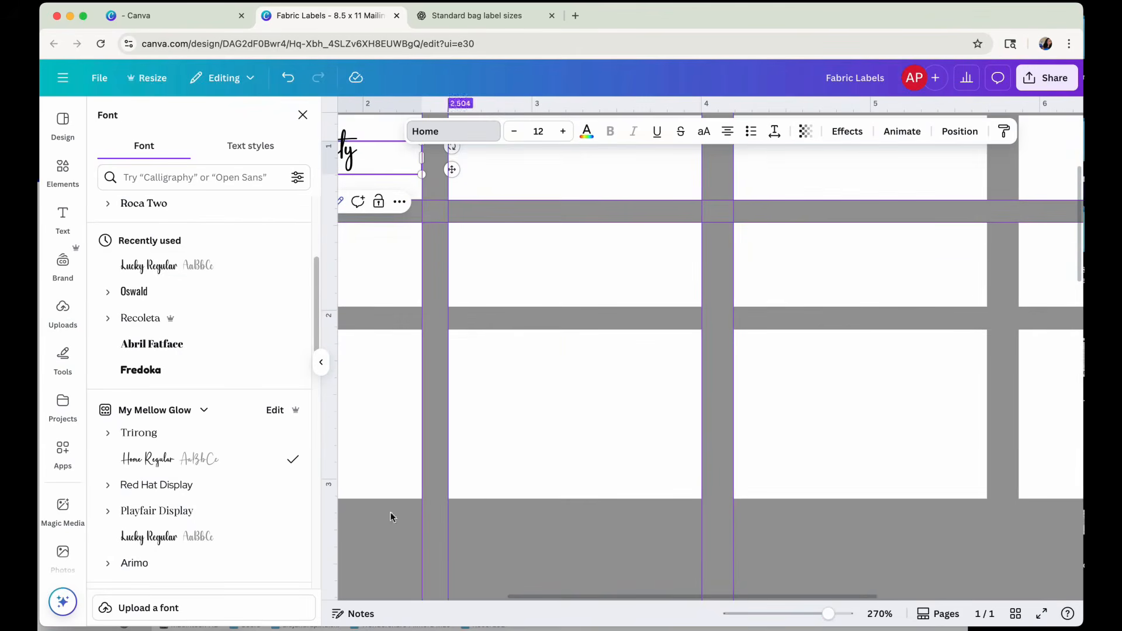
{"action": "left_click", "coordinate": [303, 114]}
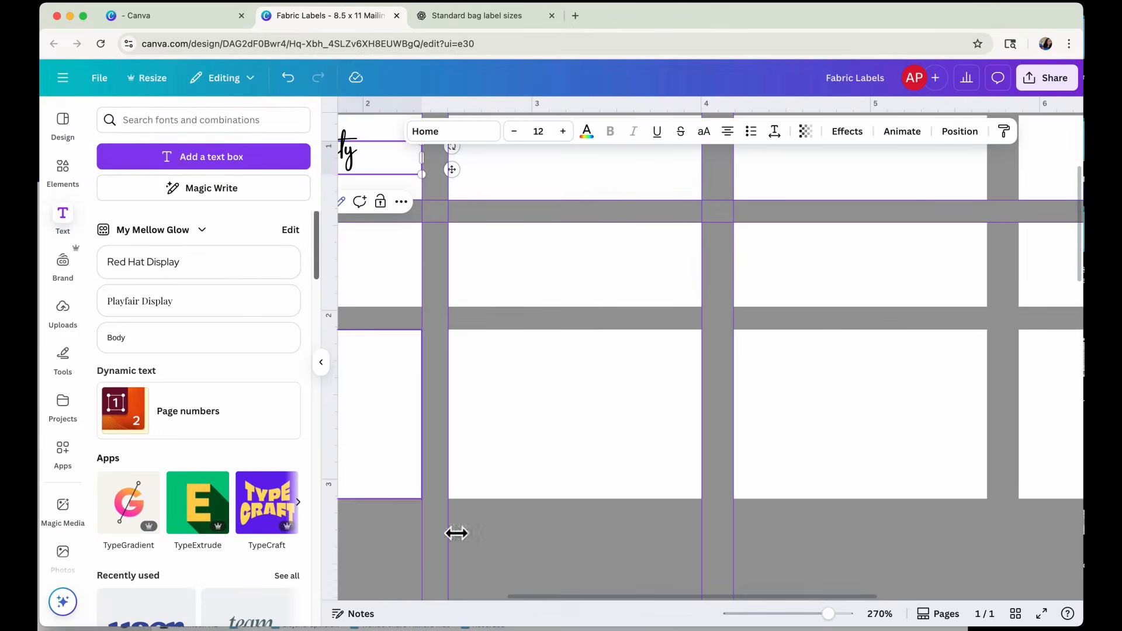
Enlarge the "alliesewcrafty" text to size 15.8 and narrow its text box so it sits within the first label.
{"action": "scroll", "coordinate": [567, 604], "scroll_direction": "left", "scroll_amount": 5}
{"action": "scroll", "coordinate": [463, 581], "scroll_direction": "up", "scroll_amount": 4}
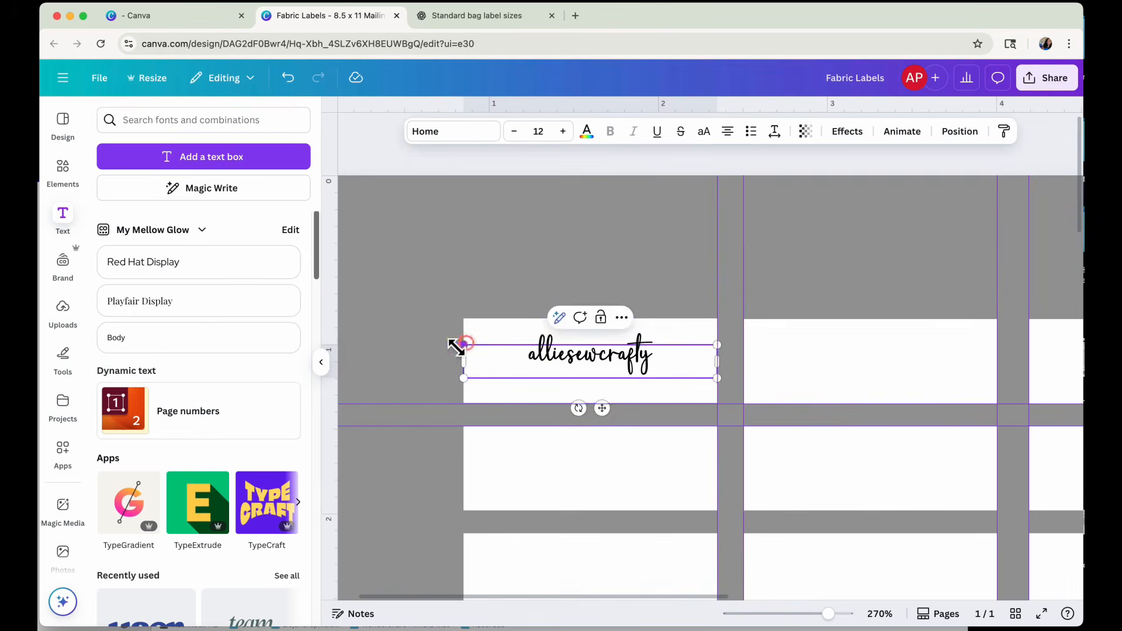
{"action": "left_click_drag", "start_coordinate": [464, 345], "coordinate": [383, 334]}
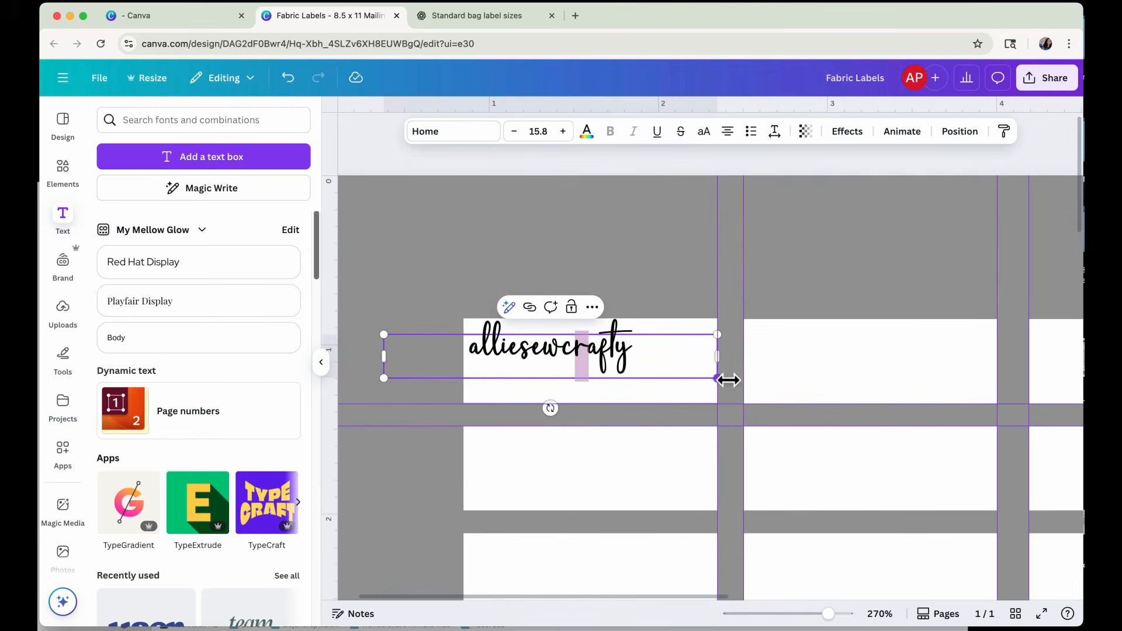
{"action": "mouse_move", "coordinate": [722, 369]}
{"action": "left_mouse_down"}
{"action": "mouse_move", "coordinate": [677, 374]}
{"action": "mouse_move", "coordinate": [727, 374]}
{"action": "left_mouse_up"}
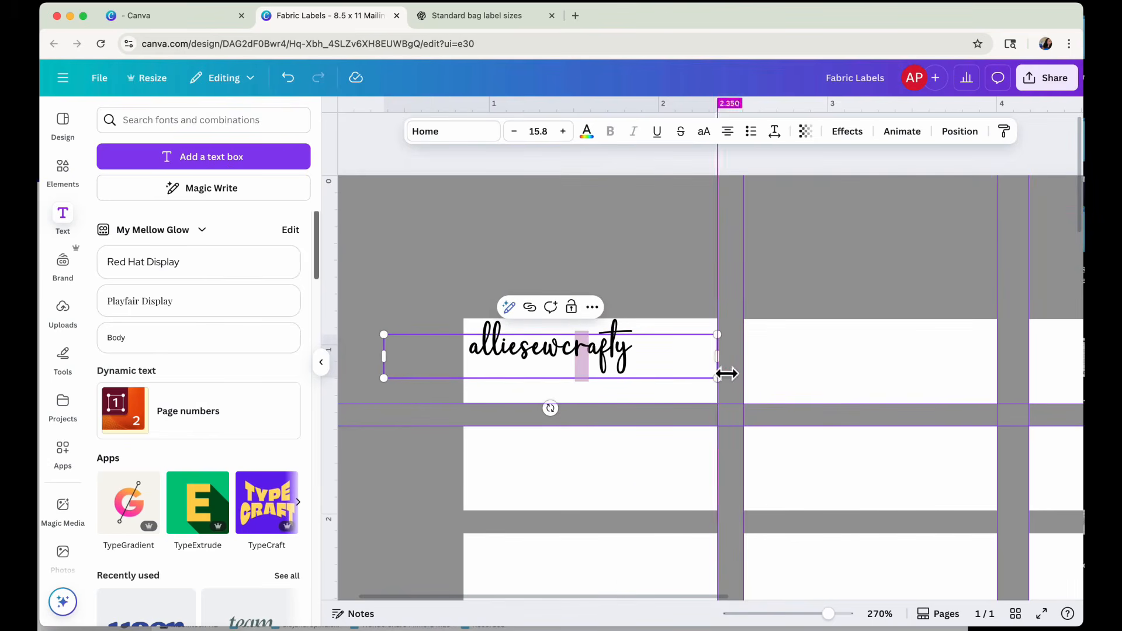
{"action": "left_click", "coordinate": [651, 357]}
{"action": "left_click_drag", "start_coordinate": [391, 367], "coordinate": [510, 366]}
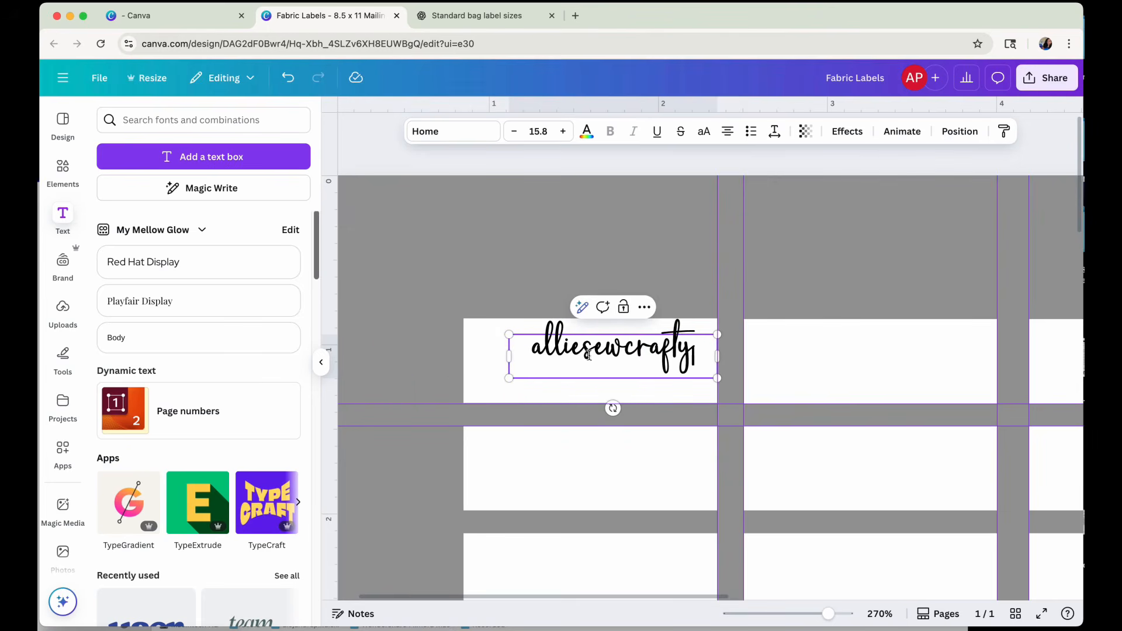
{"action": "left_click", "coordinate": [552, 278]}
{"action": "mouse_move", "coordinate": [604, 352]}
{"action": "left_mouse_down"}
{"action": "mouse_move", "coordinate": [574, 367]}
{"action": "mouse_move", "coordinate": [591, 366]}
{"action": "left_mouse_up"}
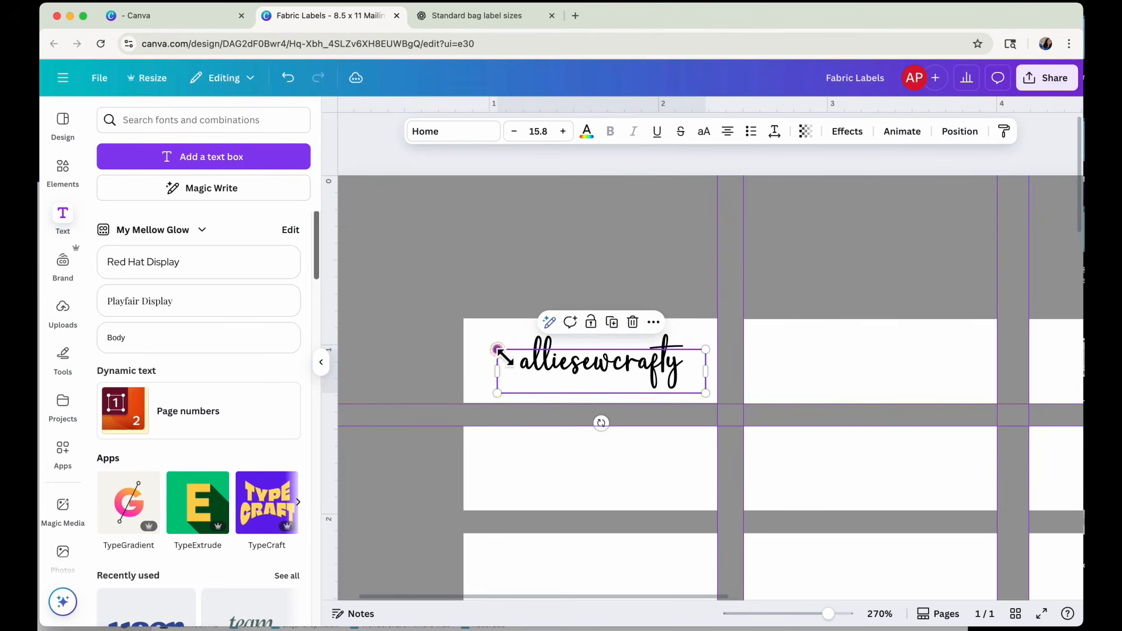
Resize the "alliesewcrafty" text to 19.4 and centre it on the first label, then delete the text.
{"action": "left_click_drag", "start_coordinate": [500, 352], "coordinate": [419, 335]}
{"action": "left_click_drag", "start_coordinate": [597, 356], "coordinate": [627, 367]}
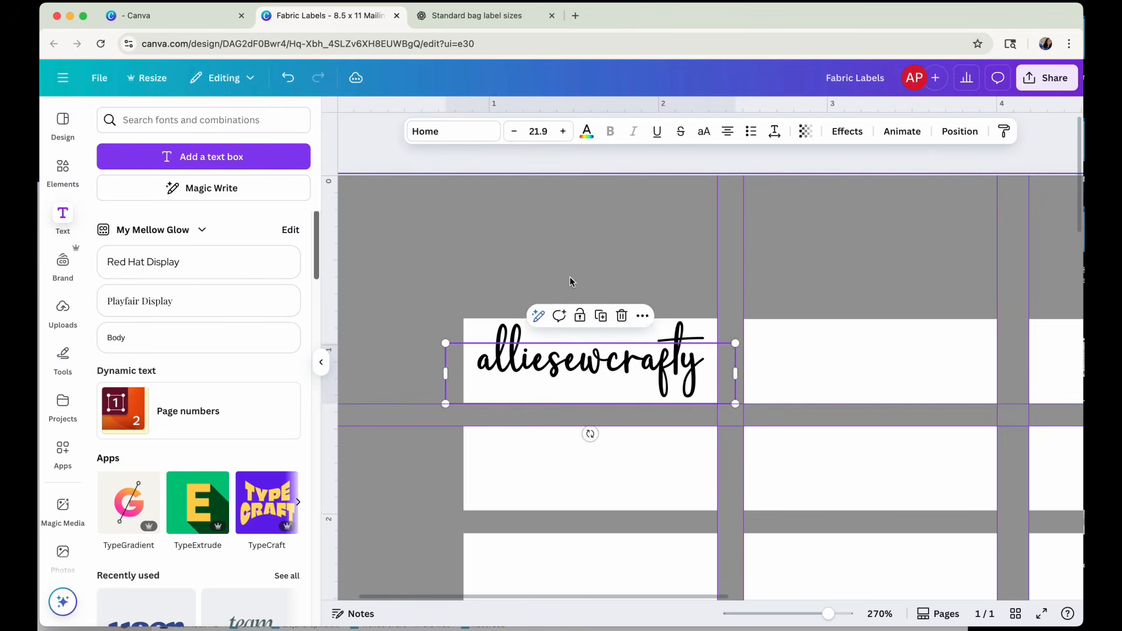
{"action": "left_click", "coordinate": [647, 314]}
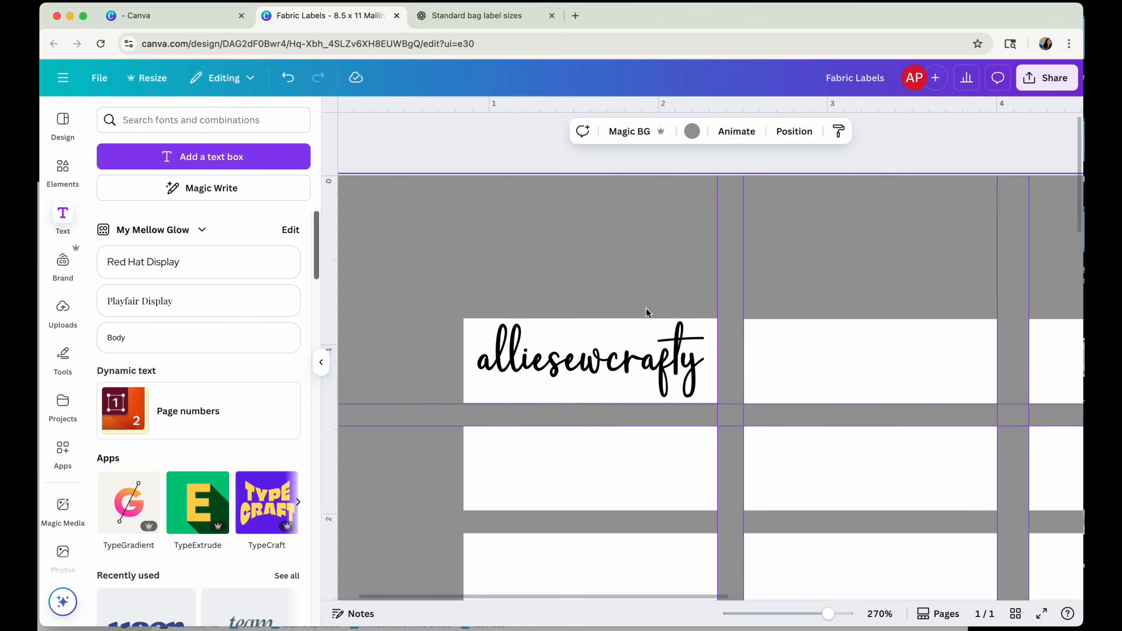
{"action": "left_click", "coordinate": [612, 378]}
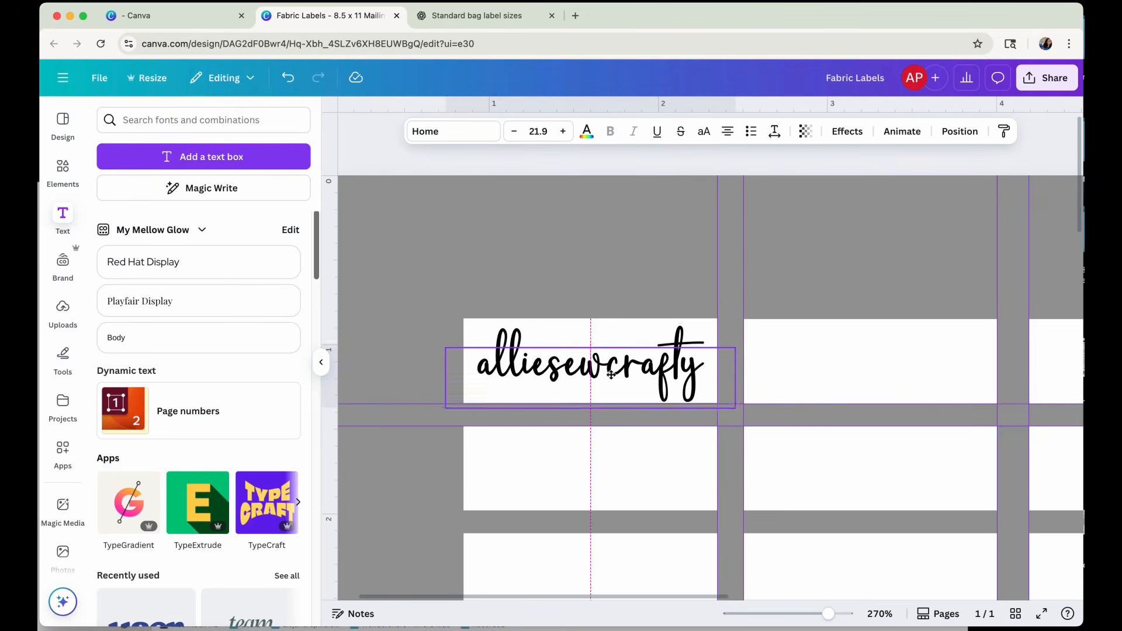
{"action": "left_click_drag", "start_coordinate": [446, 345], "coordinate": [481, 349]}
{"action": "left_click_drag", "start_coordinate": [614, 374], "coordinate": [589, 369]}
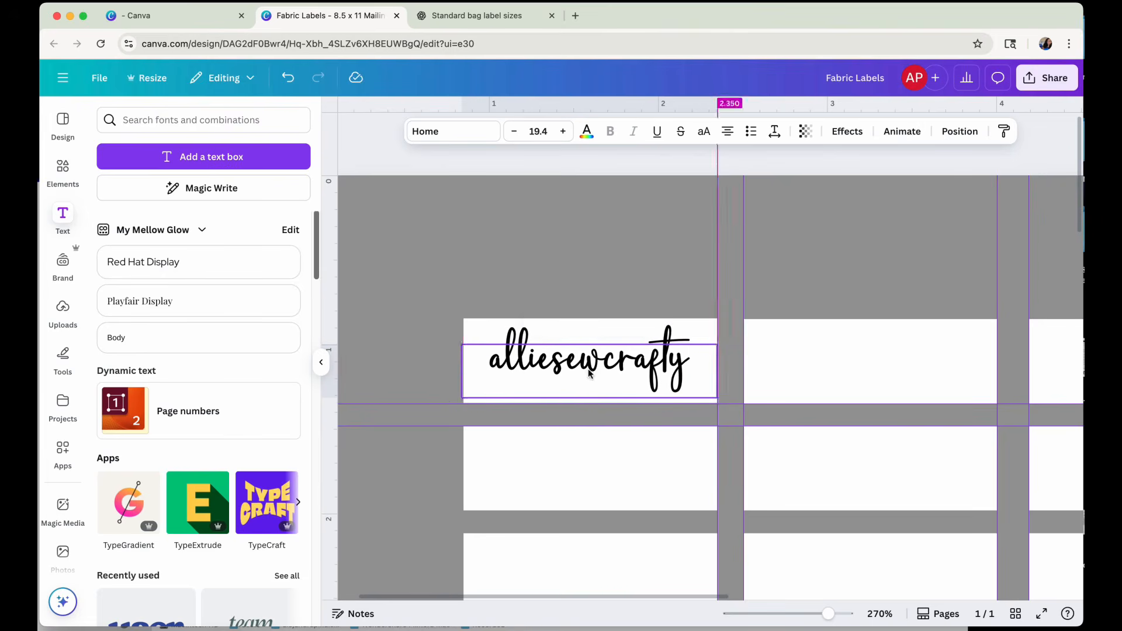
{"action": "left_click", "coordinate": [621, 317]}
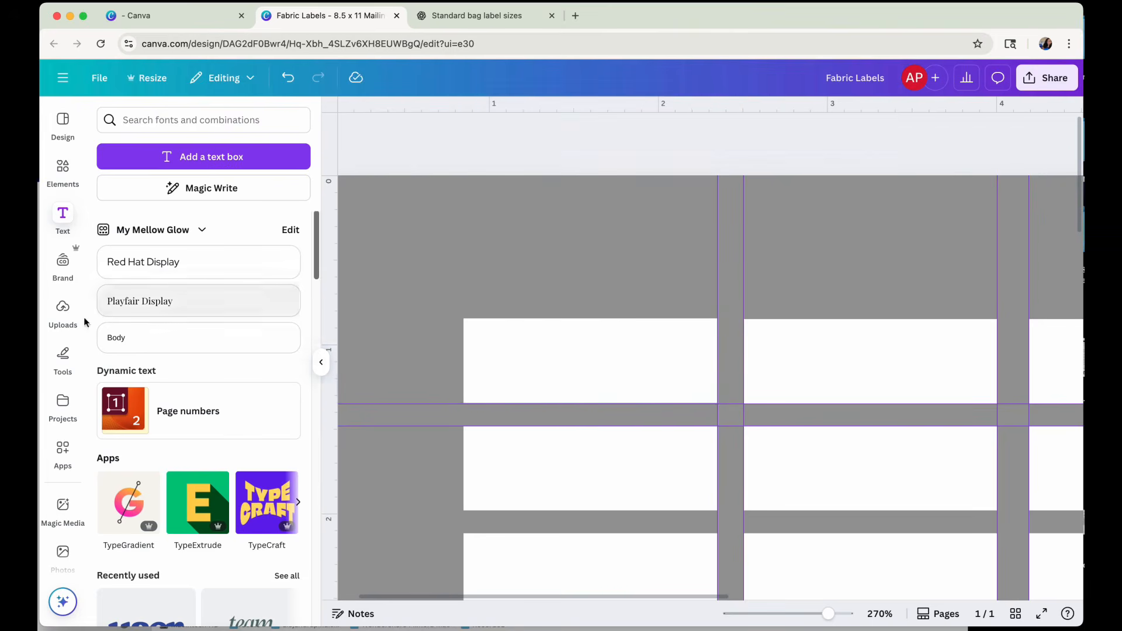
Switch the Brand Kit from "My Mellow Glow" to "Brand Finally!" and show its logos.
{"action": "left_click", "coordinate": [166, 229]}
{"action": "left_click", "coordinate": [647, 406]}
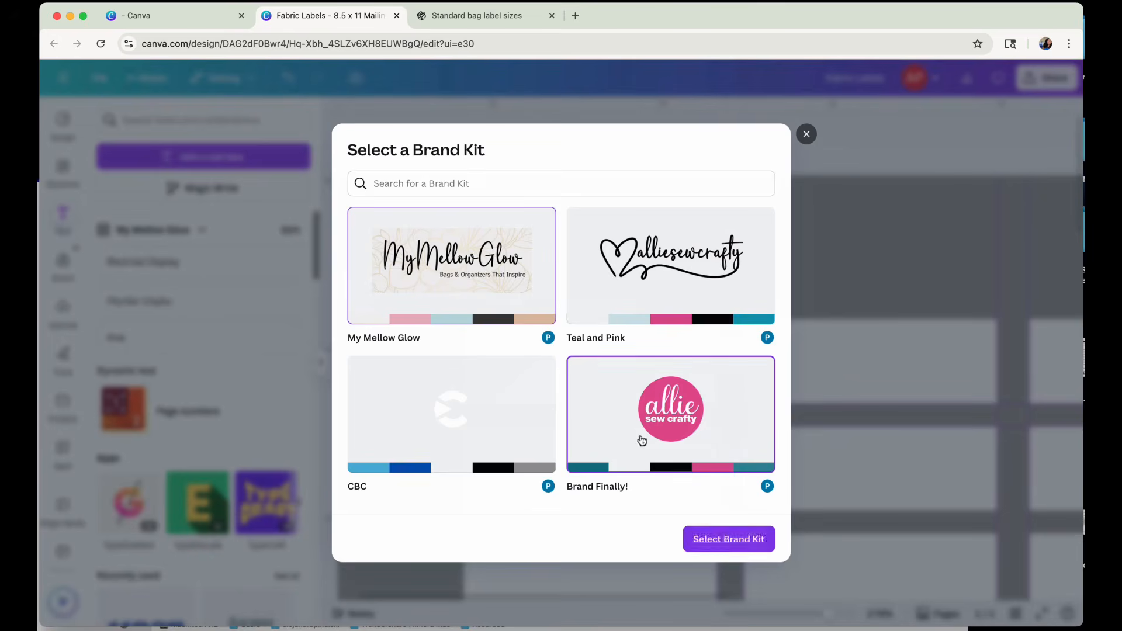
{"action": "left_click", "coordinate": [722, 541]}
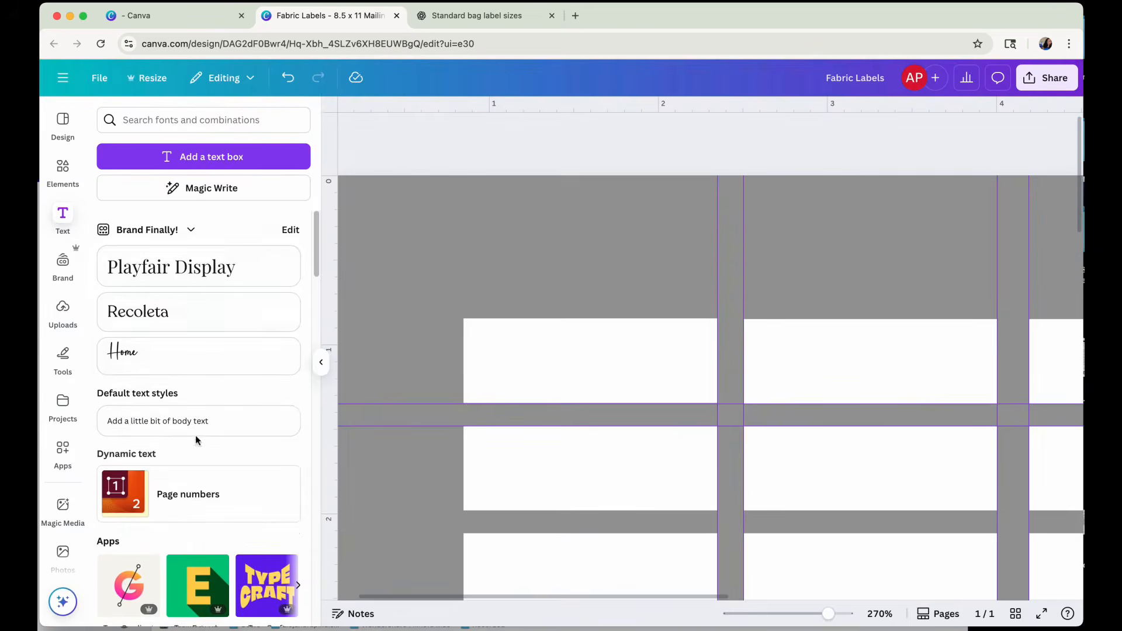
{"action": "scroll", "coordinate": [187, 427], "scroll_direction": "down", "scroll_amount": 5}
{"action": "scroll", "coordinate": [177, 418], "scroll_direction": "up", "scroll_amount": 5}
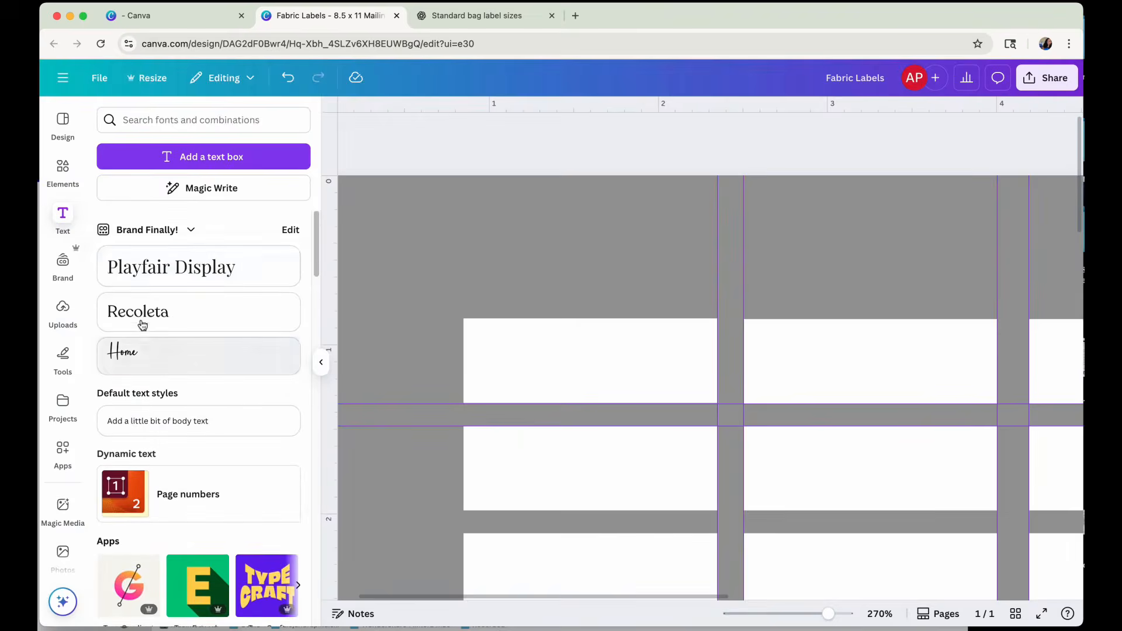
{"action": "left_click", "coordinate": [63, 262]}
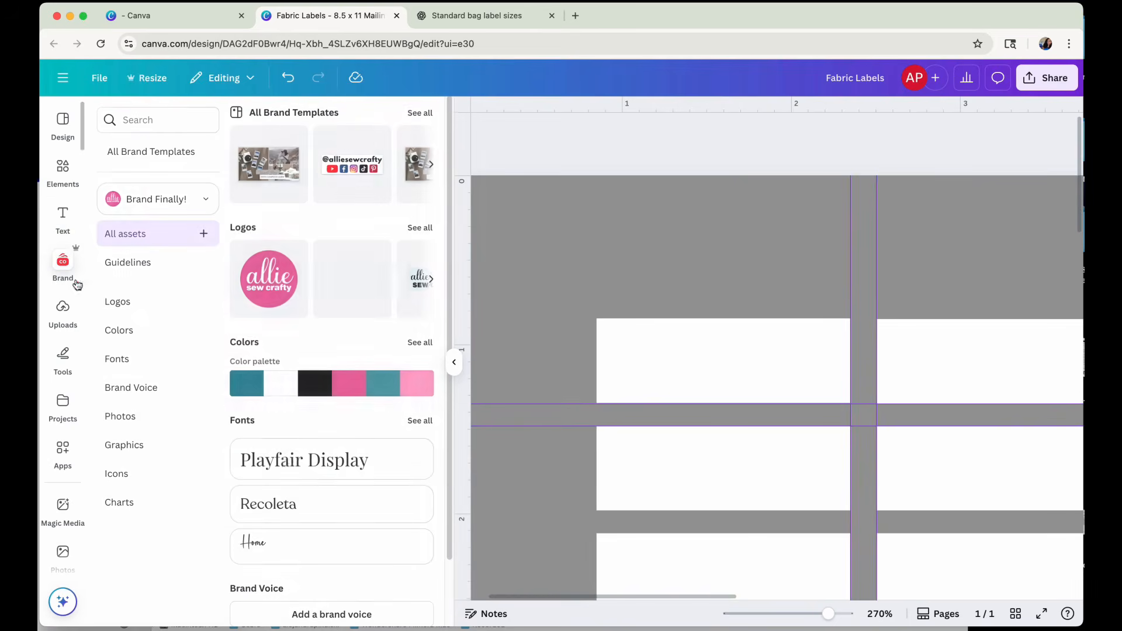
{"action": "left_click", "coordinate": [116, 302]}
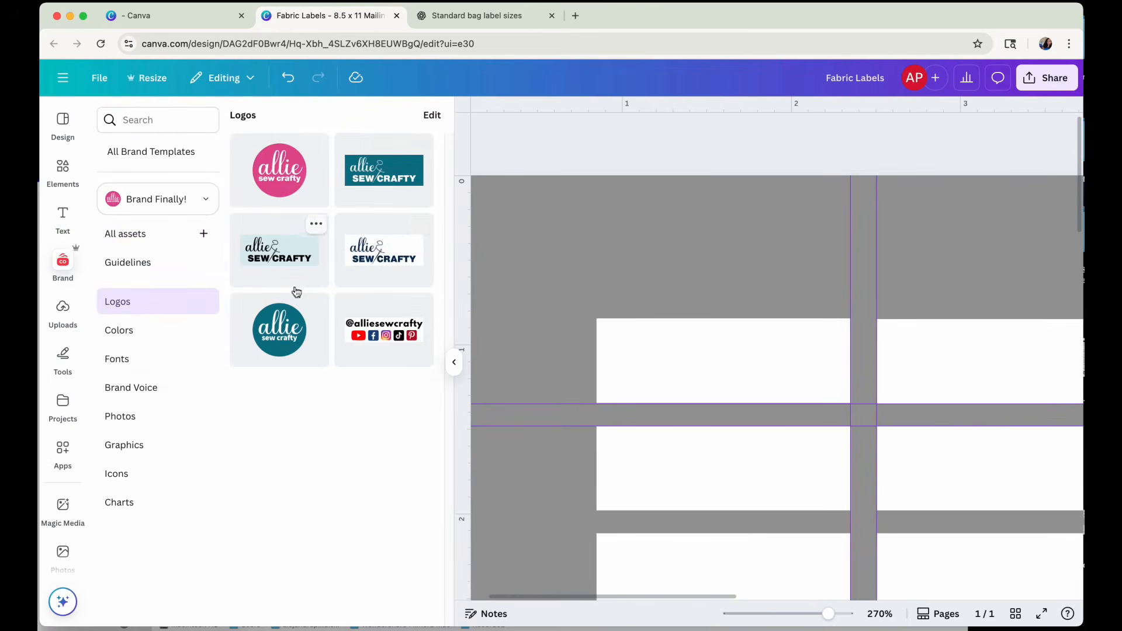
Insert the navy-on-white "allie SEW CRAFTY" logo and scale it down to about 0.9 in wide.
{"action": "left_click", "coordinate": [381, 255]}
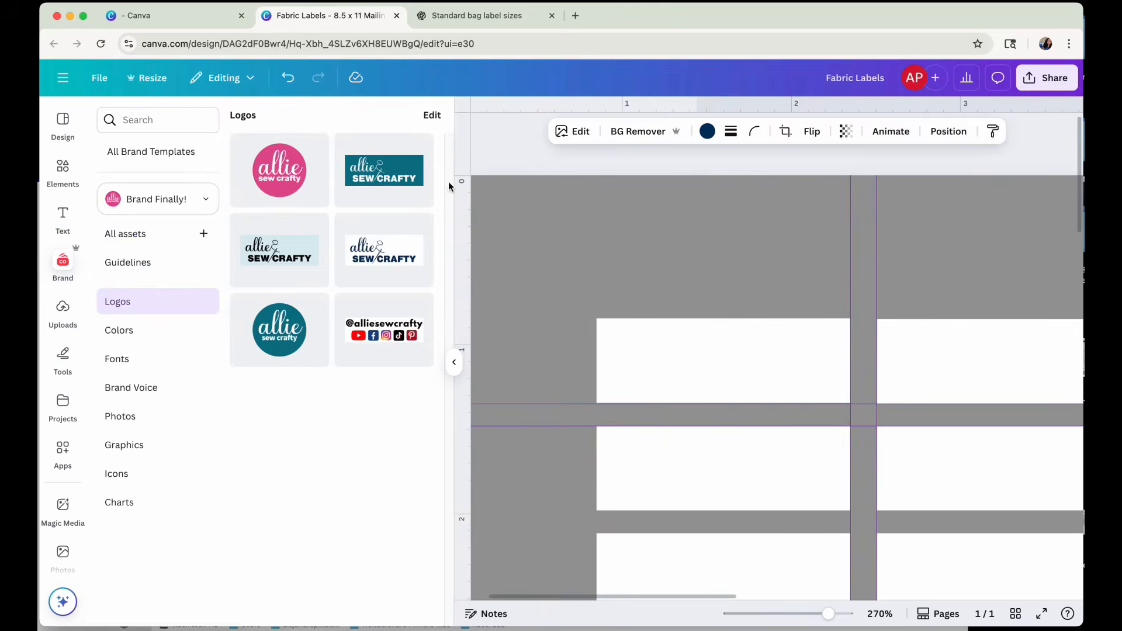
{"action": "left_click", "coordinate": [455, 362]}
{"action": "scroll", "coordinate": [718, 421], "scroll_direction": "down", "scroll_amount": 5}
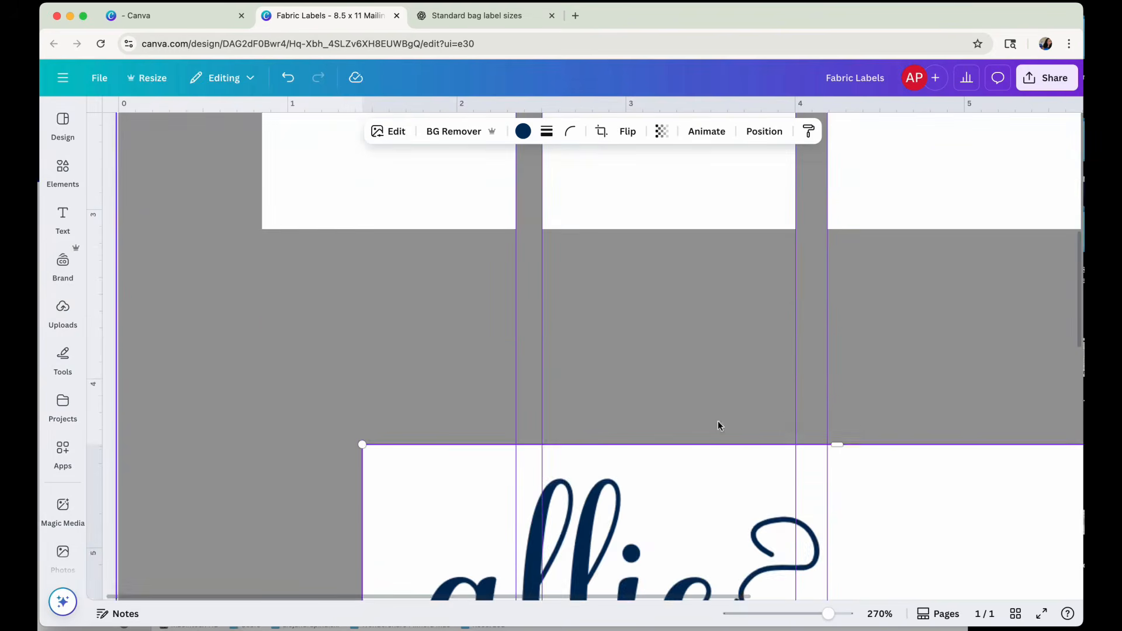
{"action": "scroll", "coordinate": [618, 471], "scroll_direction": "down", "scroll_amount": 6}
{"action": "scroll", "coordinate": [453, 313], "scroll_direction": "up", "scroll_amount": 4}
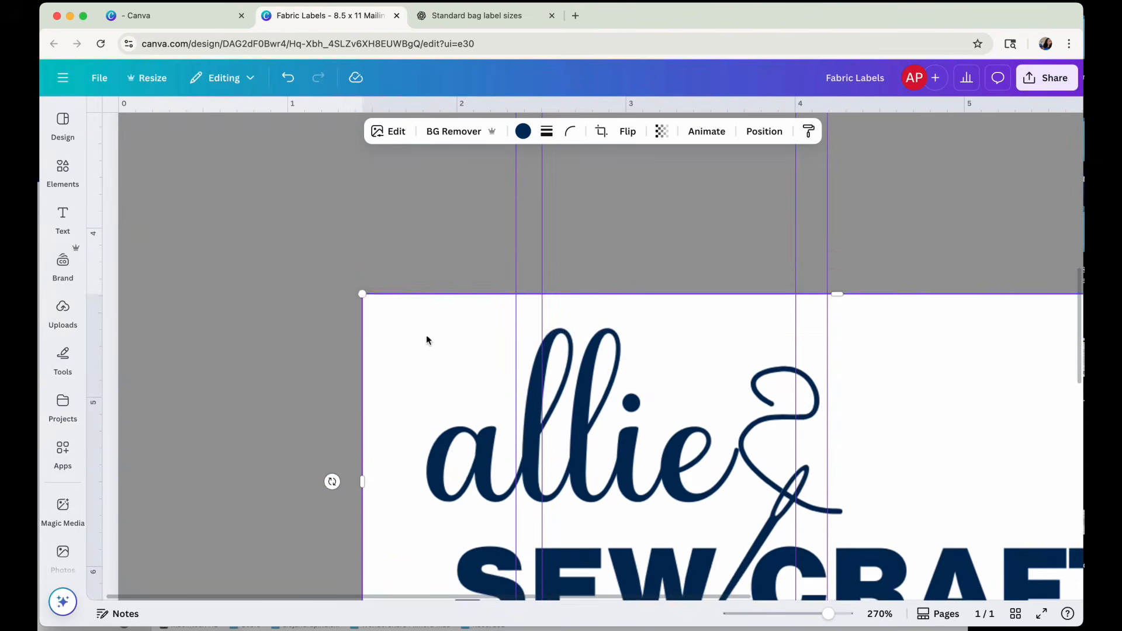
{"action": "left_click_drag", "start_coordinate": [364, 296], "coordinate": [679, 331]}
Move the "allie SEW CRAFTY" logo onto the first label of the first row.
{"action": "scroll", "coordinate": [795, 426], "scroll_direction": "up", "scroll_amount": 3}
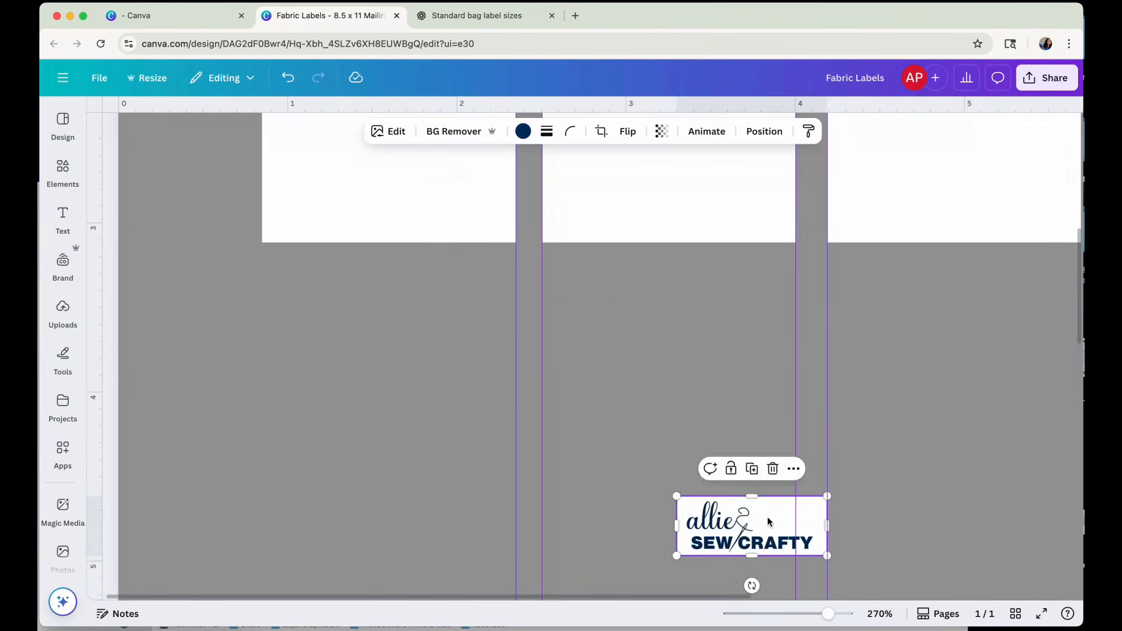
{"action": "left_click_drag", "start_coordinate": [751, 503], "coordinate": [401, 288]}
{"action": "scroll", "coordinate": [494, 395], "scroll_direction": "up", "scroll_amount": 4}
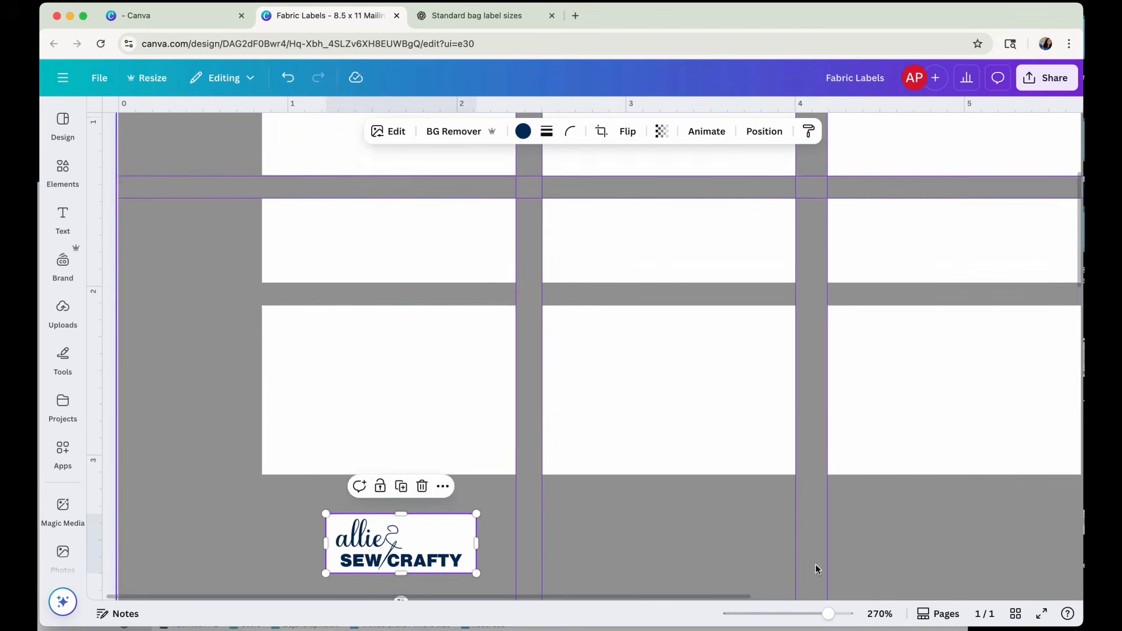
{"action": "left_click", "coordinate": [816, 614]}
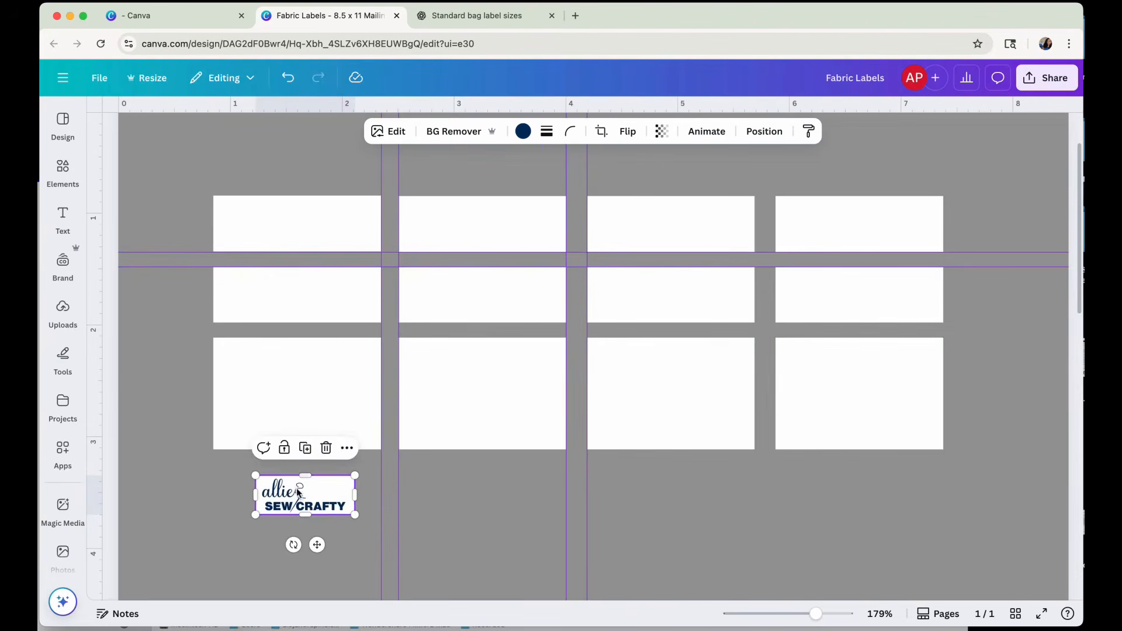
{"action": "left_click_drag", "start_coordinate": [318, 544], "coordinate": [308, 273]}
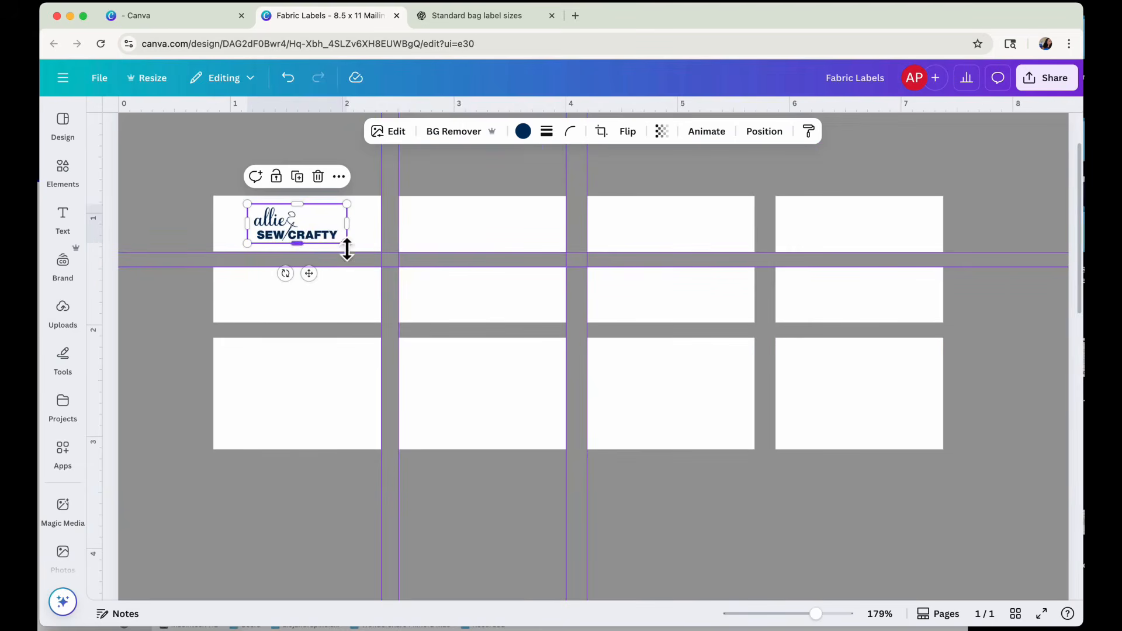
Move the "allie SEW CRAFTY" logo below the third row's second label and enlarge it to that label's full width, 1.5 in.
{"action": "left_click_drag", "start_coordinate": [313, 230], "coordinate": [497, 508]}
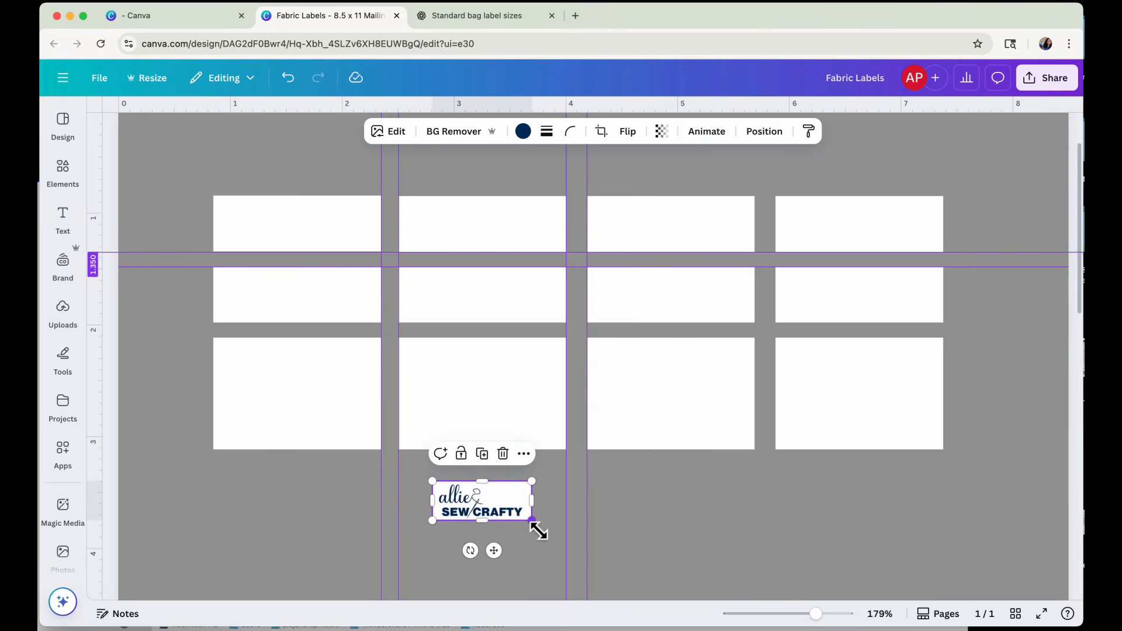
{"action": "scroll", "coordinate": [536, 528], "scroll_direction": "down", "scroll_amount": 5}
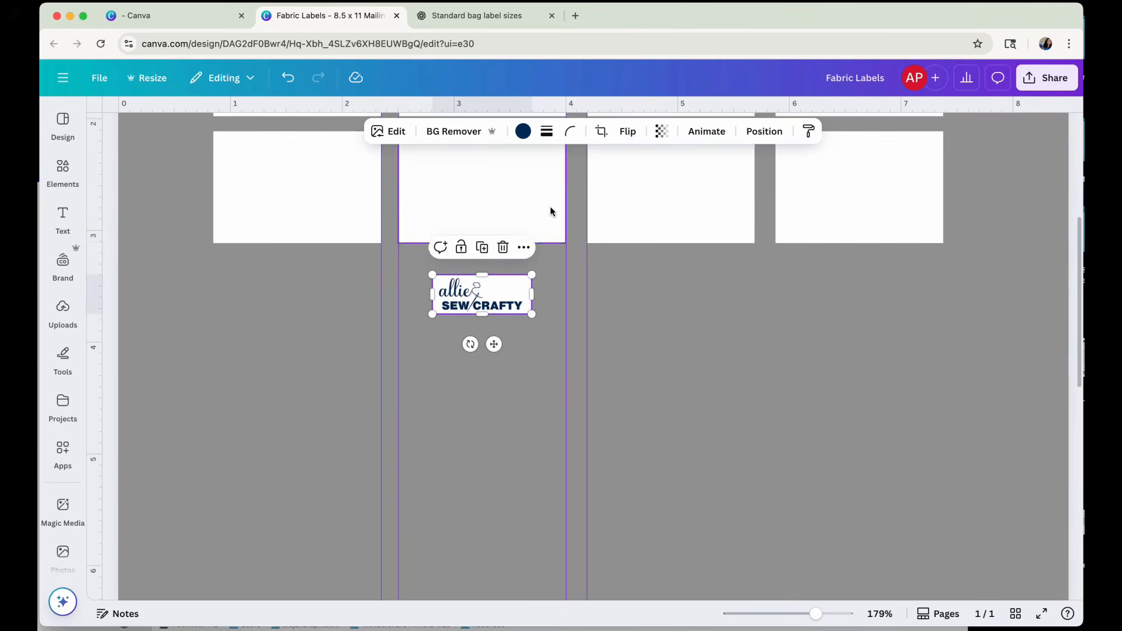
{"action": "left_click", "coordinate": [684, 203]}
{"action": "left_click", "coordinate": [839, 221]}
{"action": "left_click", "coordinate": [479, 288]}
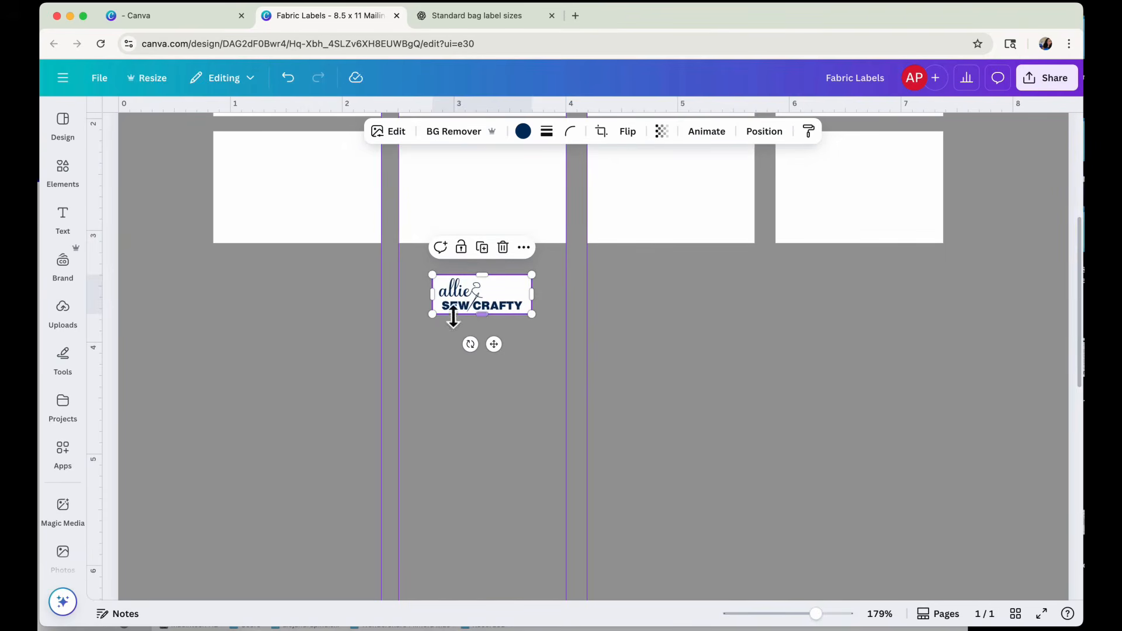
{"action": "left_click_drag", "start_coordinate": [432, 274], "coordinate": [398, 261]}
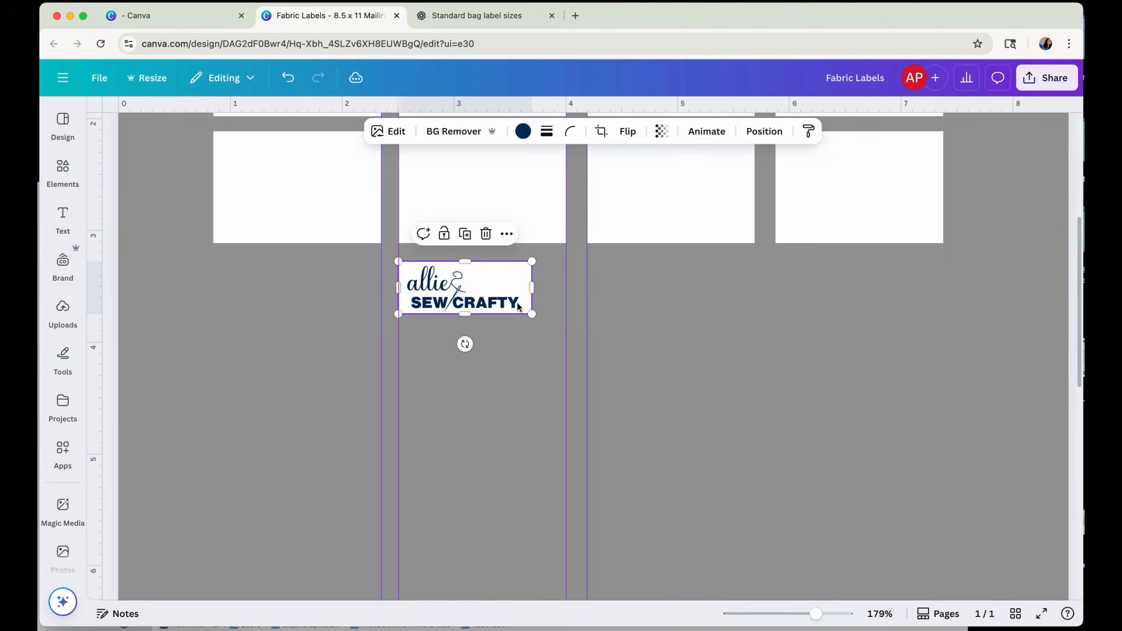
{"action": "left_click_drag", "start_coordinate": [540, 321], "coordinate": [574, 335]}
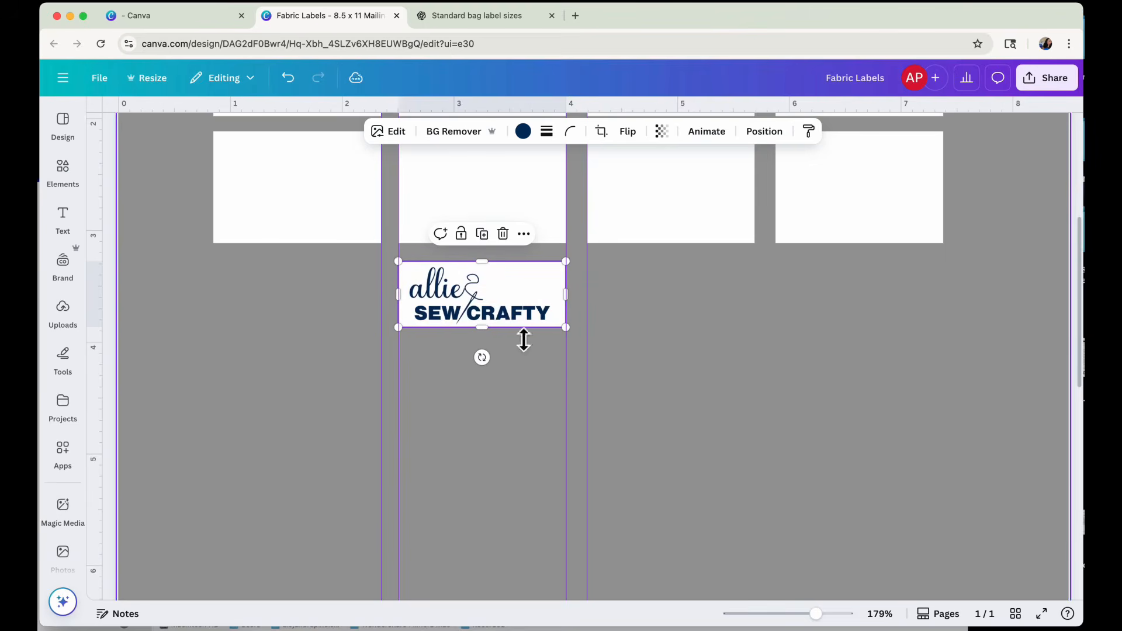
{"action": "left_click", "coordinate": [664, 364]}
Try cropping the logo to a height of 0.5 in, and restore its full height.
{"action": "left_click", "coordinate": [529, 283]}
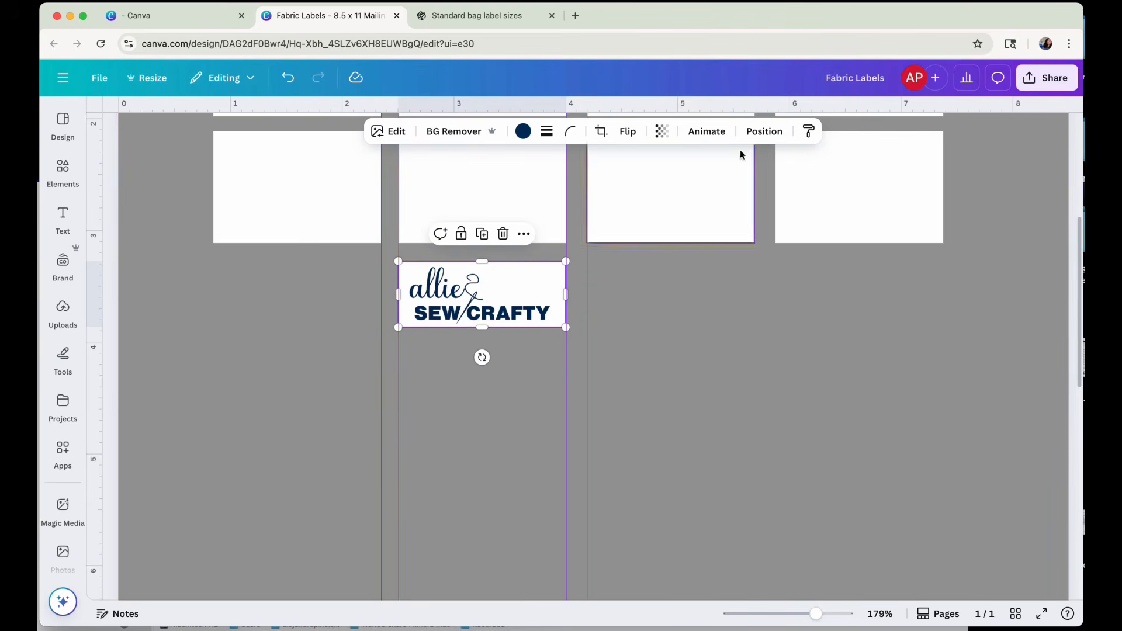
{"action": "left_click", "coordinate": [760, 131]}
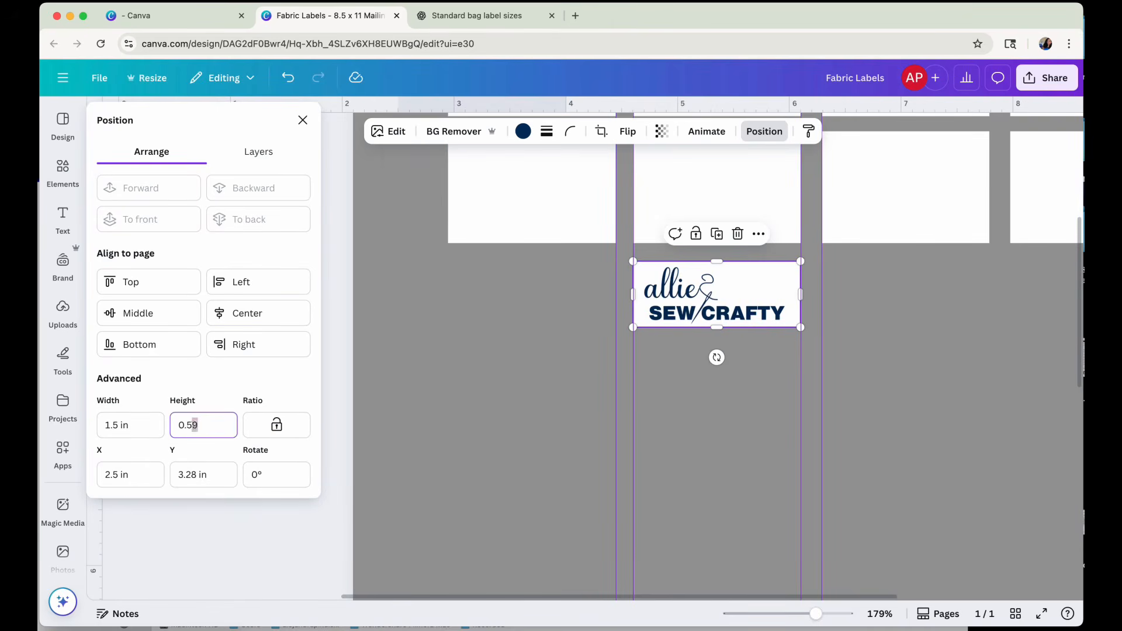
{"action": "key", "text": "Return"}
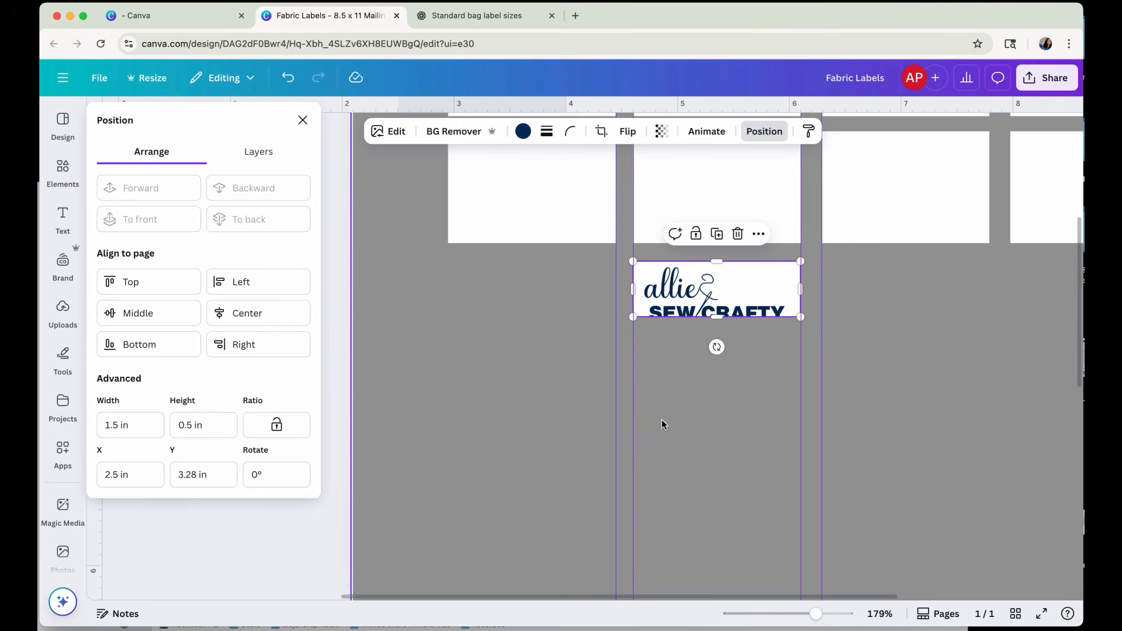
{"action": "double_click", "coordinate": [714, 287]}
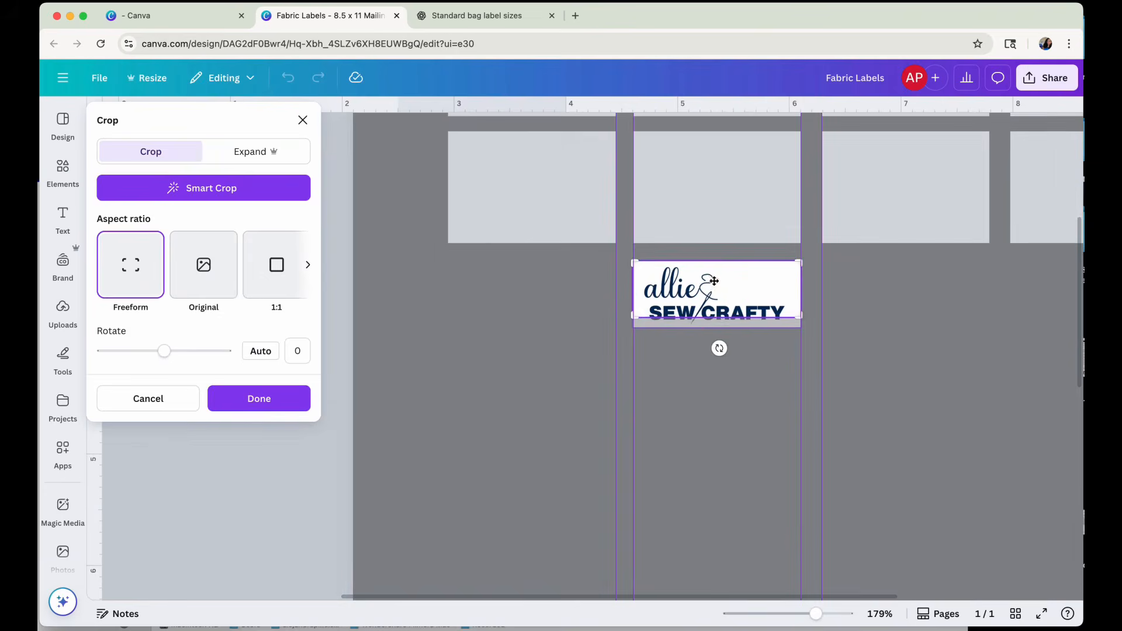
{"action": "left_click_drag", "start_coordinate": [712, 274], "coordinate": [713, 275]}
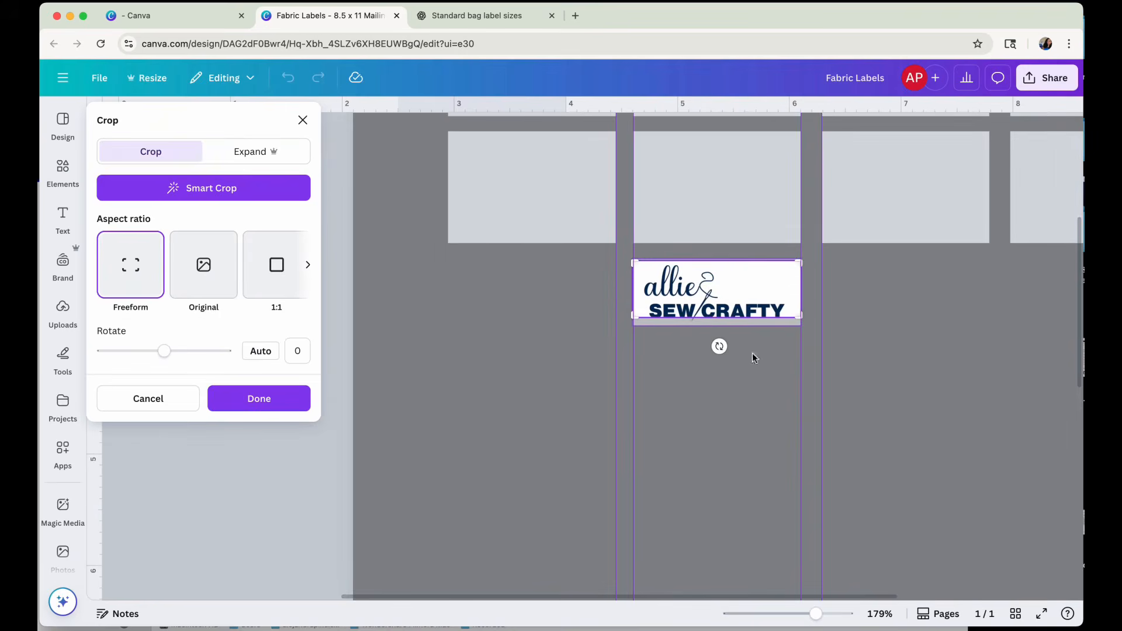
{"action": "left_click", "coordinate": [146, 404]}
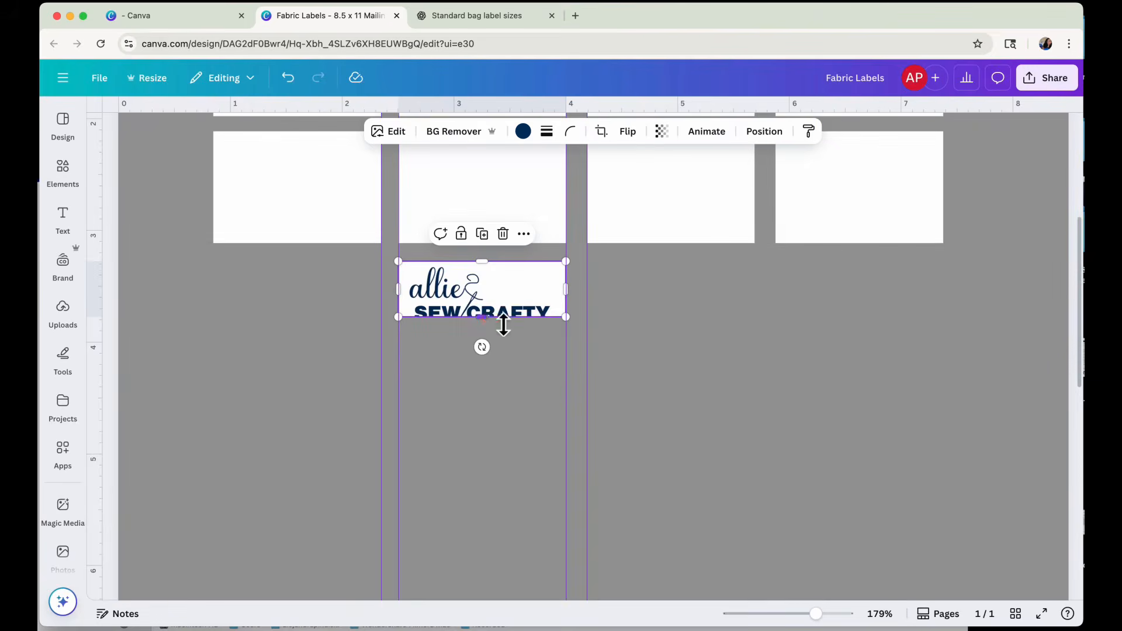
{"action": "left_click_drag", "start_coordinate": [504, 326], "coordinate": [494, 336]}
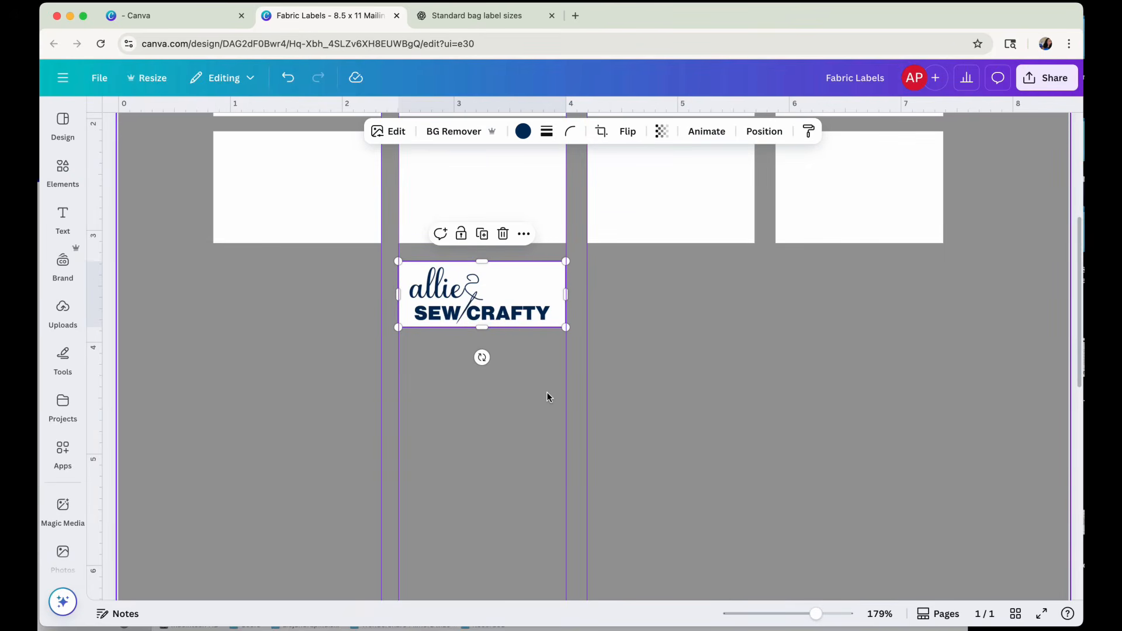
Duplicate the "allie SEW CRAFTY" logo and place the copy on the first label of the third row.
{"action": "left_click", "coordinate": [516, 397]}
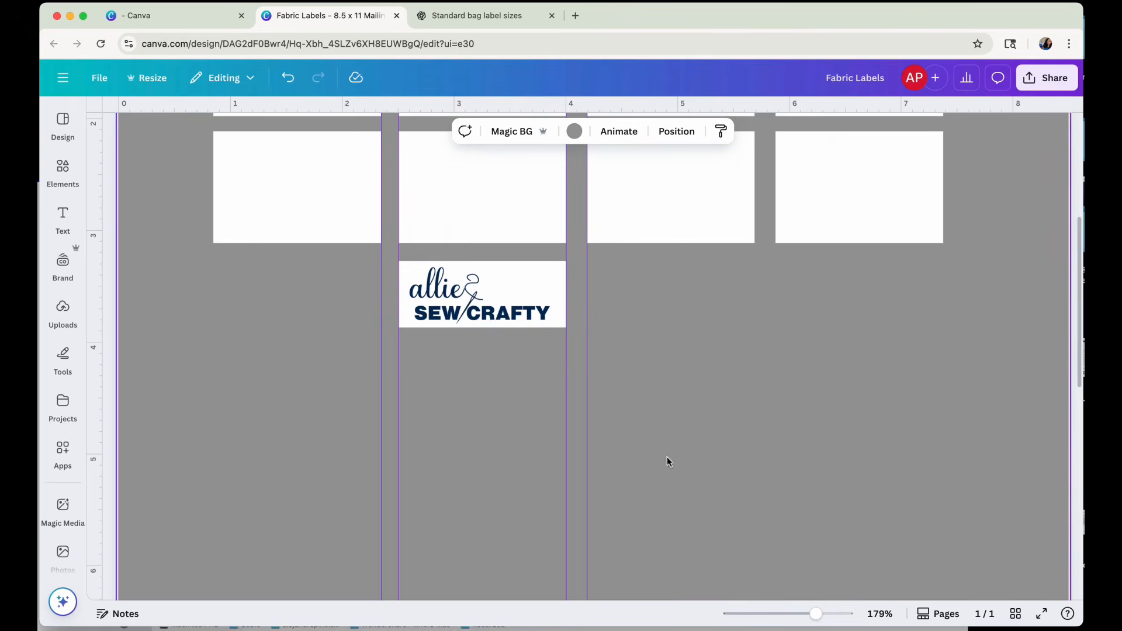
{"action": "scroll", "coordinate": [549, 387], "scroll_direction": "up", "scroll_amount": 2}
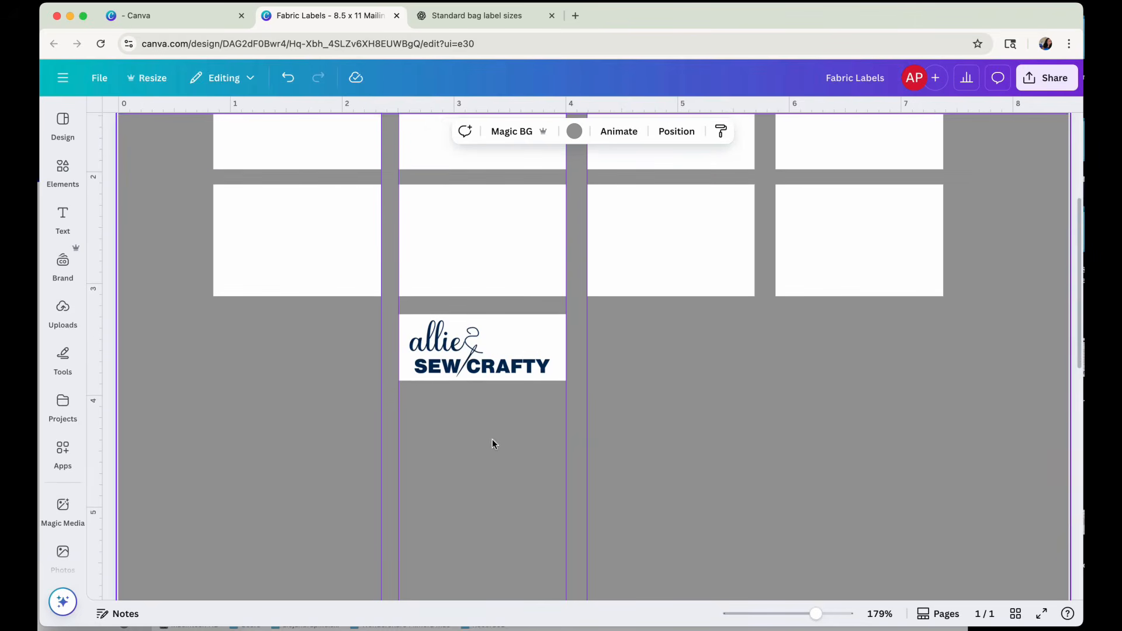
{"action": "left_click", "coordinate": [463, 357]}
{"action": "left_click", "coordinate": [482, 287]}
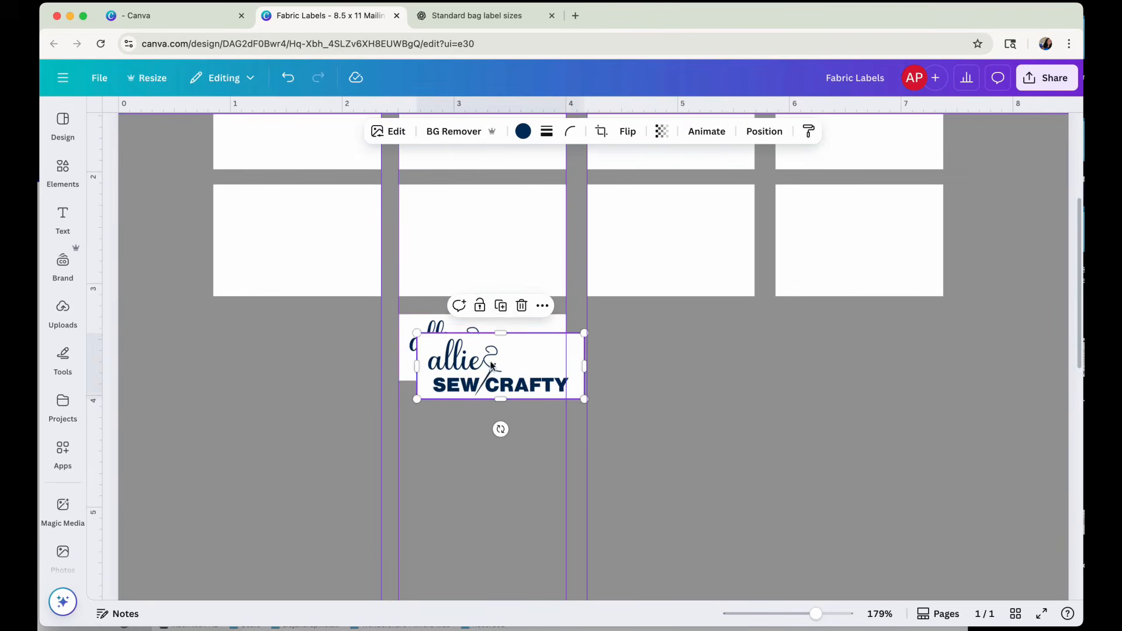
{"action": "left_click_drag", "start_coordinate": [515, 380], "coordinate": [317, 252]}
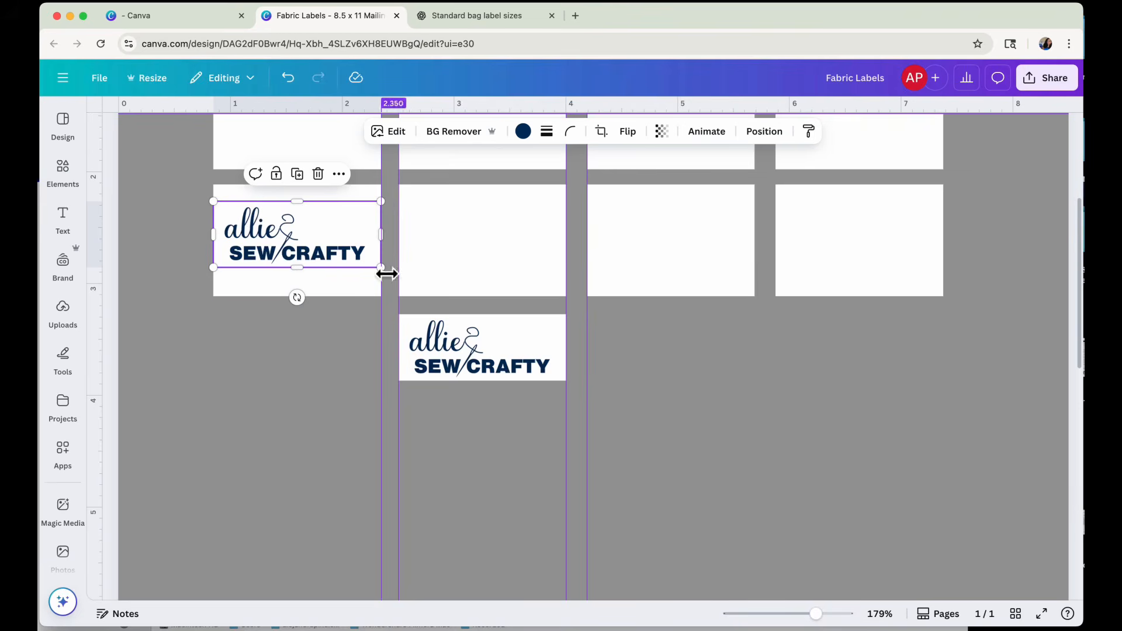
Rotate the copied logo to 90° and scale it to 1 in long, filling the label's height in its right half.
{"action": "mouse_move", "coordinate": [382, 269]}
{"action": "left_mouse_down"}
{"action": "mouse_move", "coordinate": [361, 266]}
{"action": "mouse_move", "coordinate": [381, 269]}
{"action": "left_mouse_up"}
{"action": "left_click_drag", "start_coordinate": [215, 206], "coordinate": [253, 221]}
{"action": "left_click_drag", "start_coordinate": [317, 298], "coordinate": [201, 238]}
{"action": "left_click_drag", "start_coordinate": [322, 259], "coordinate": [342, 248]}
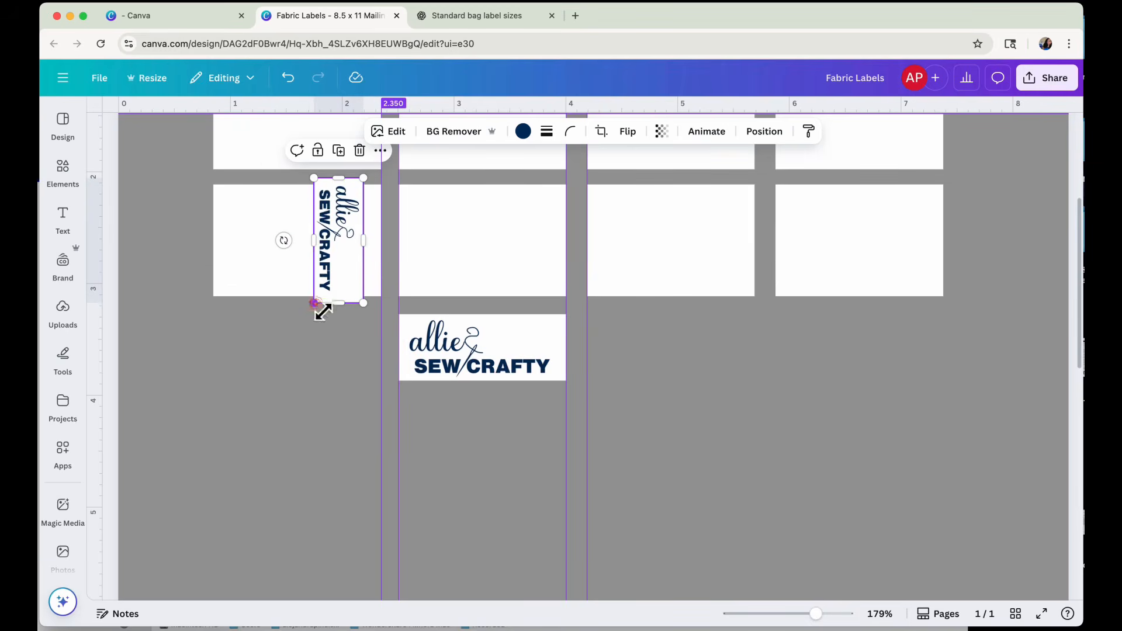
{"action": "left_click_drag", "start_coordinate": [315, 303], "coordinate": [318, 297]}
{"action": "left_click_drag", "start_coordinate": [317, 178], "coordinate": [320, 185]}
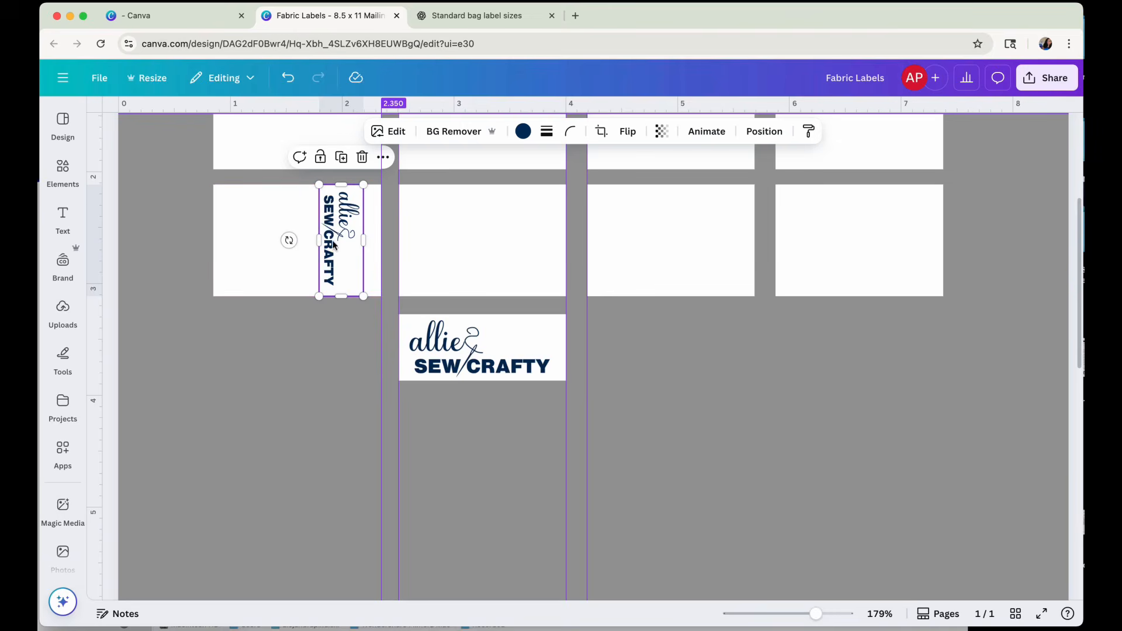
Duplicate the vertical logo and place the copy in the left half of the same label.
{"action": "left_click", "coordinate": [341, 157]}
{"action": "left_click_drag", "start_coordinate": [219, 169], "coordinate": [252, 255]}
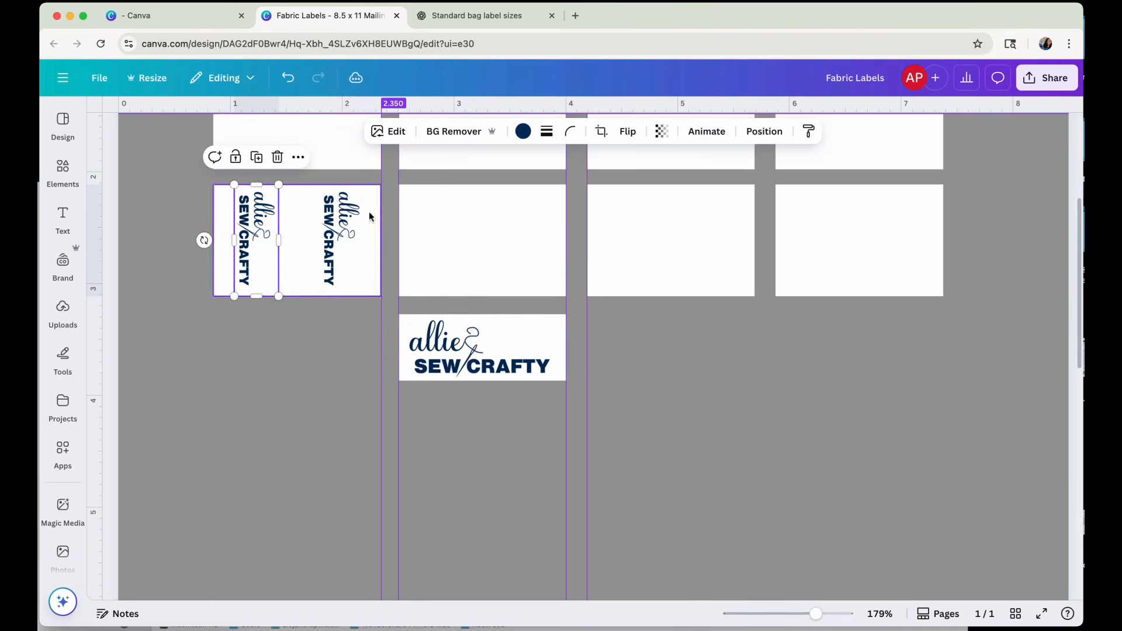
Try flipping the left vertical logo horizontally and vertically, and return it to its original orientation.
{"action": "left_click", "coordinate": [628, 131]}
{"action": "left_click", "coordinate": [627, 166]}
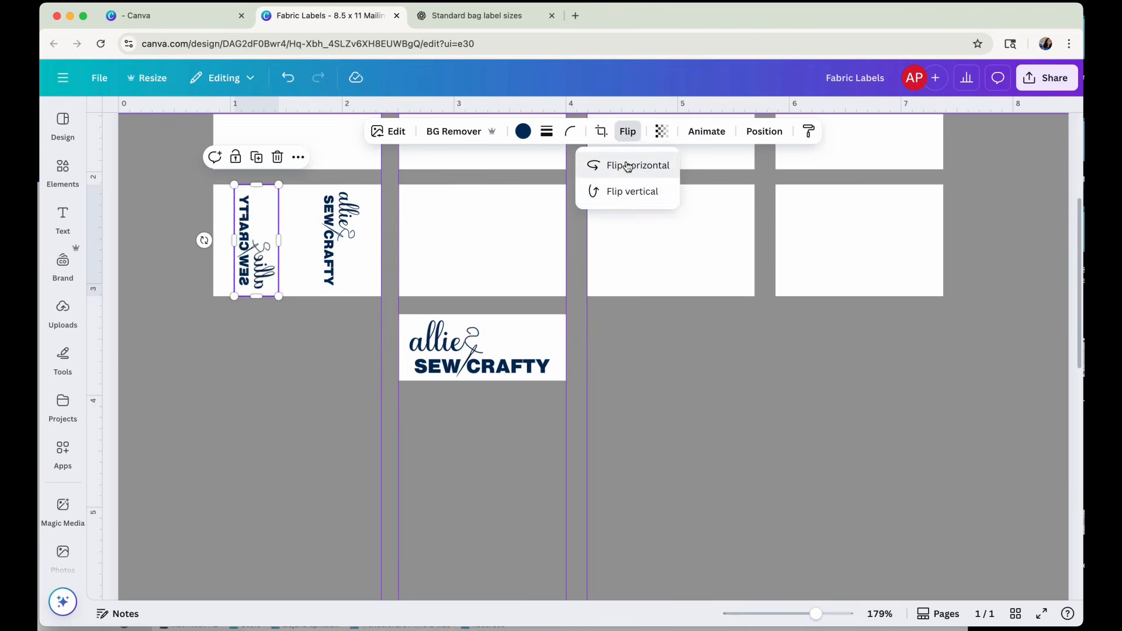
{"action": "left_click", "coordinate": [605, 189]}
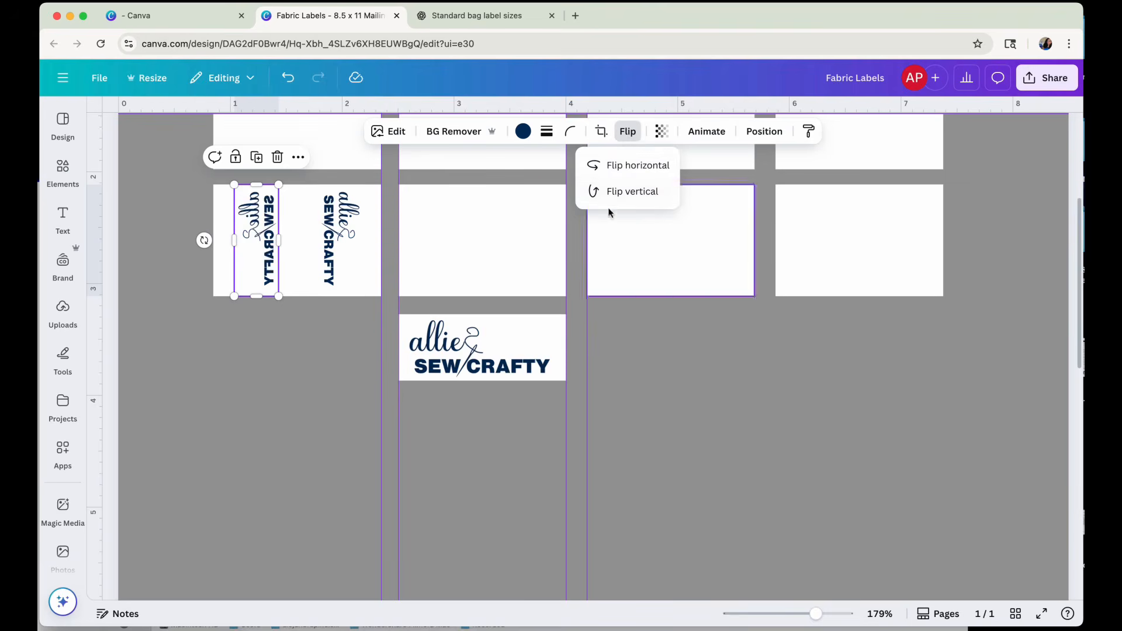
{"action": "left_click", "coordinate": [634, 191]}
{"action": "left_click", "coordinate": [631, 170]}
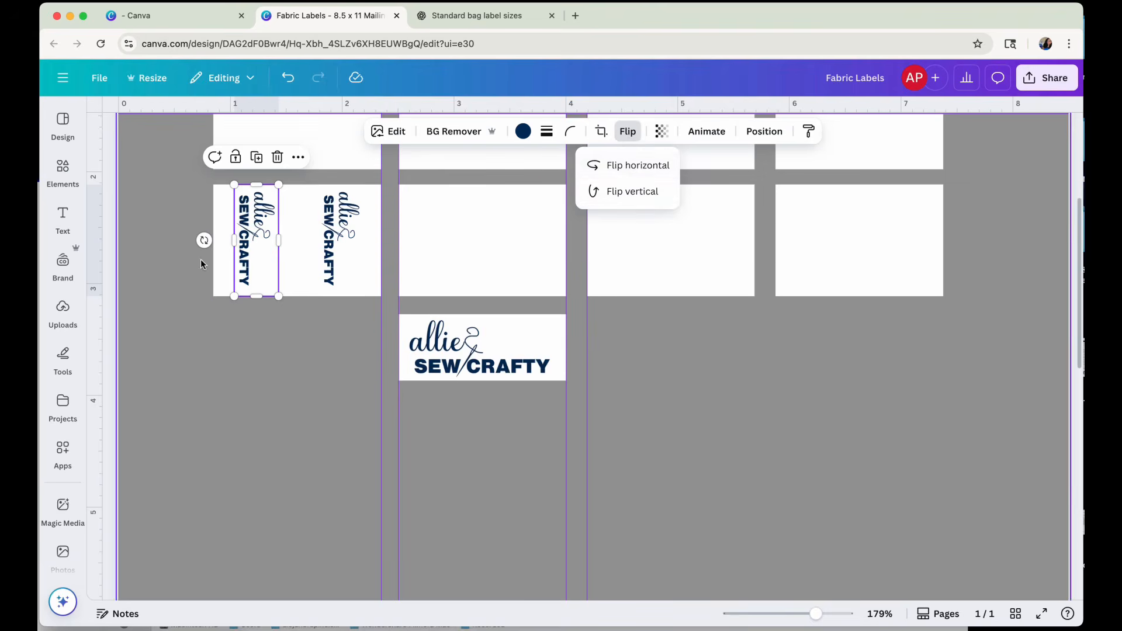
Rotate the left vertical logo to -90° and move both vertical logos closer to the label's centre.
{"action": "left_click_drag", "start_coordinate": [204, 240], "coordinate": [280, 247]}
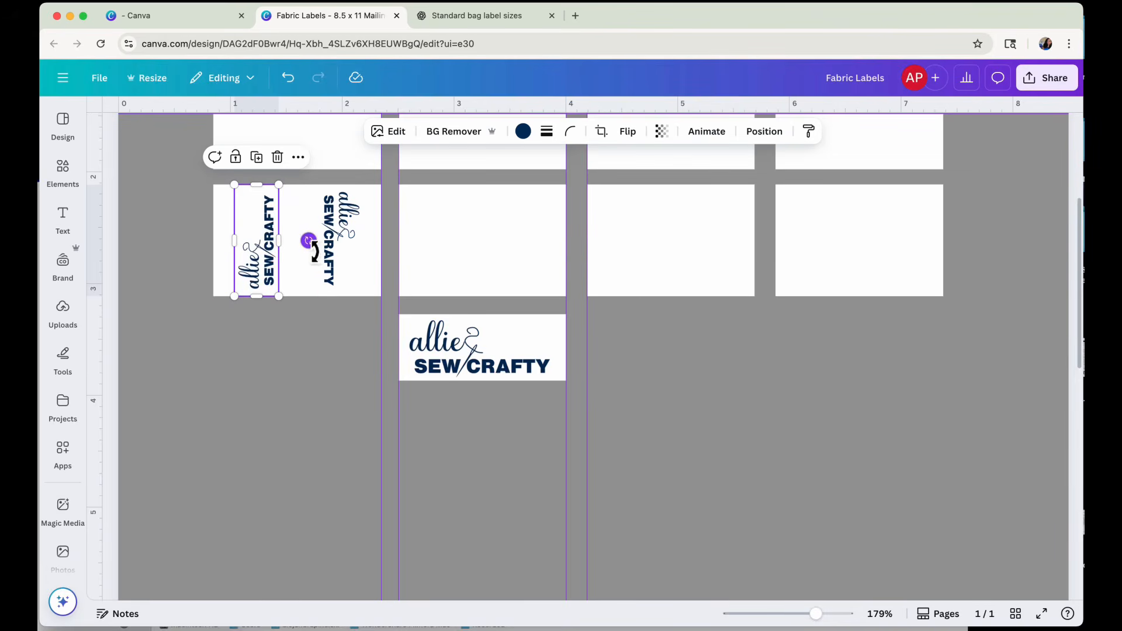
{"action": "left_click", "coordinate": [273, 344]}
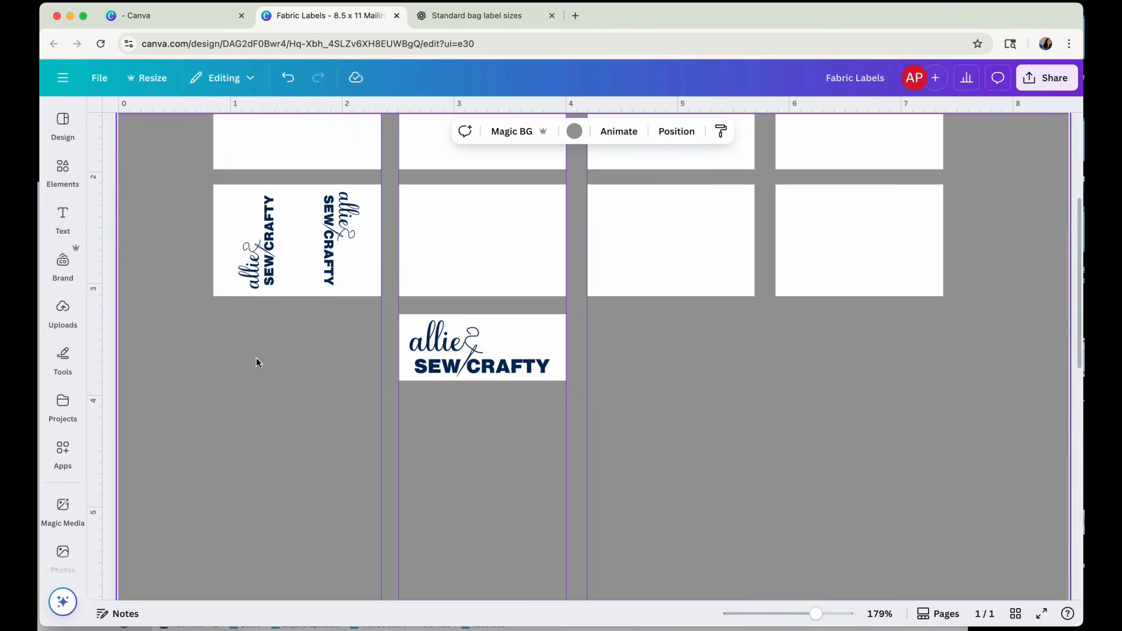
{"action": "left_click", "coordinate": [221, 273]}
{"action": "left_click", "coordinate": [243, 266]}
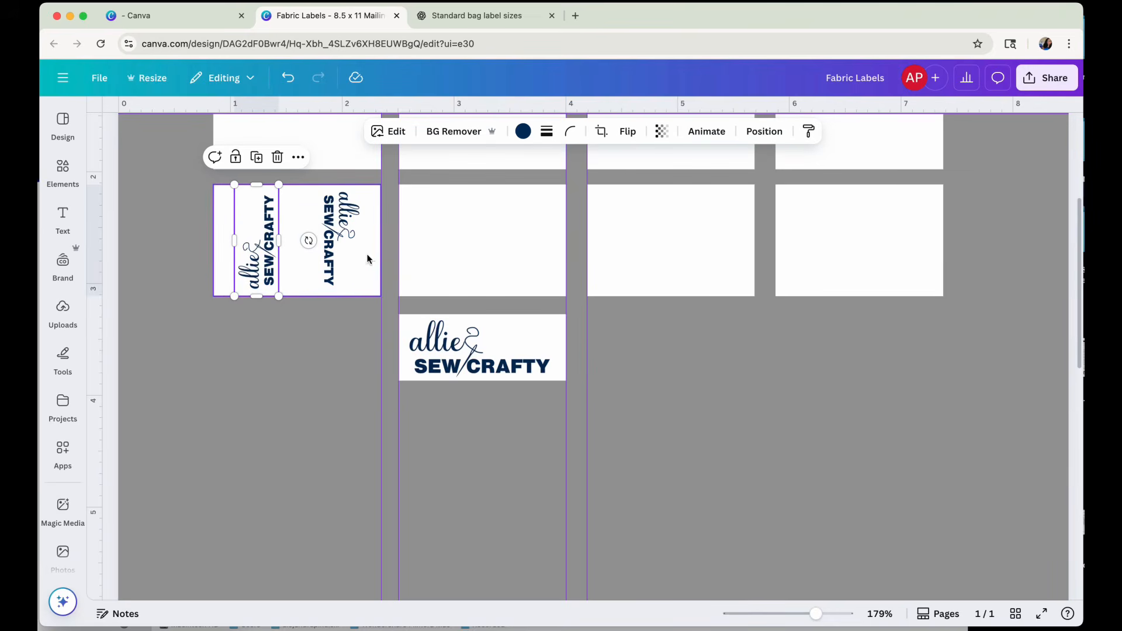
{"action": "mouse_move", "coordinate": [256, 253]}
{"action": "left_mouse_down"}
{"action": "mouse_move", "coordinate": [319, 265]}
{"action": "mouse_move", "coordinate": [277, 257]}
{"action": "left_mouse_up"}
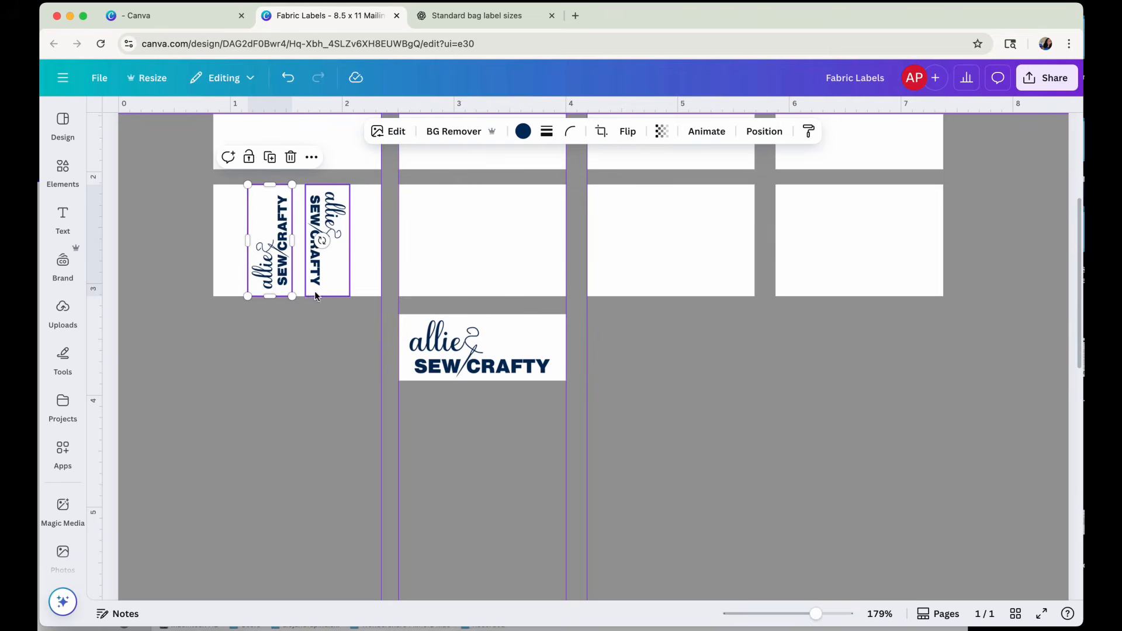
{"action": "scroll", "coordinate": [389, 359], "scroll_direction": "down", "scroll_amount": 2}
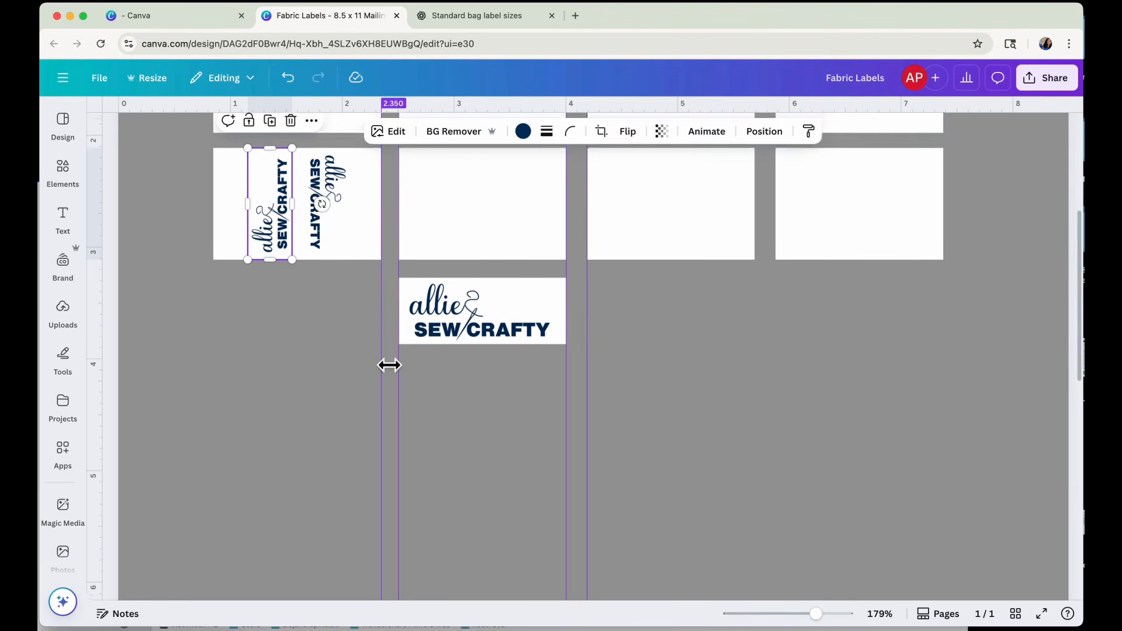
{"action": "scroll", "coordinate": [388, 365], "scroll_direction": "down", "scroll_amount": 1}
{"action": "left_click", "coordinate": [813, 355]}
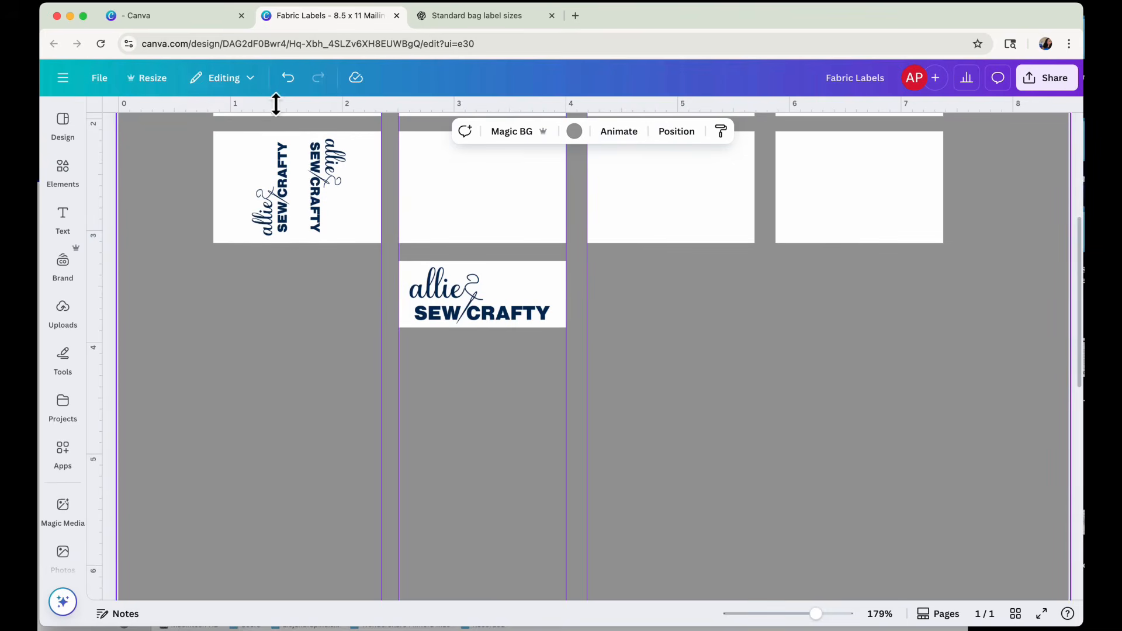
Shift the two vertical logos slightly apart, to X positions of about 1.09 in for the left and 2.12 in for the right.
{"action": "left_click_drag", "start_coordinate": [281, 192], "coordinate": [274, 195]}
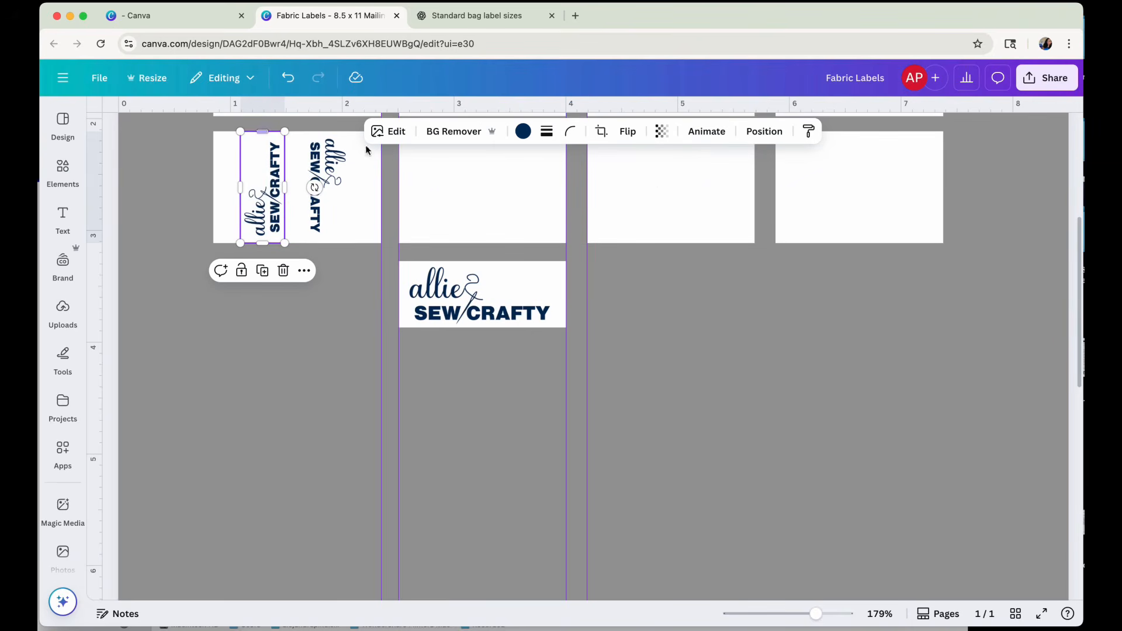
{"action": "left_click", "coordinate": [764, 131]}
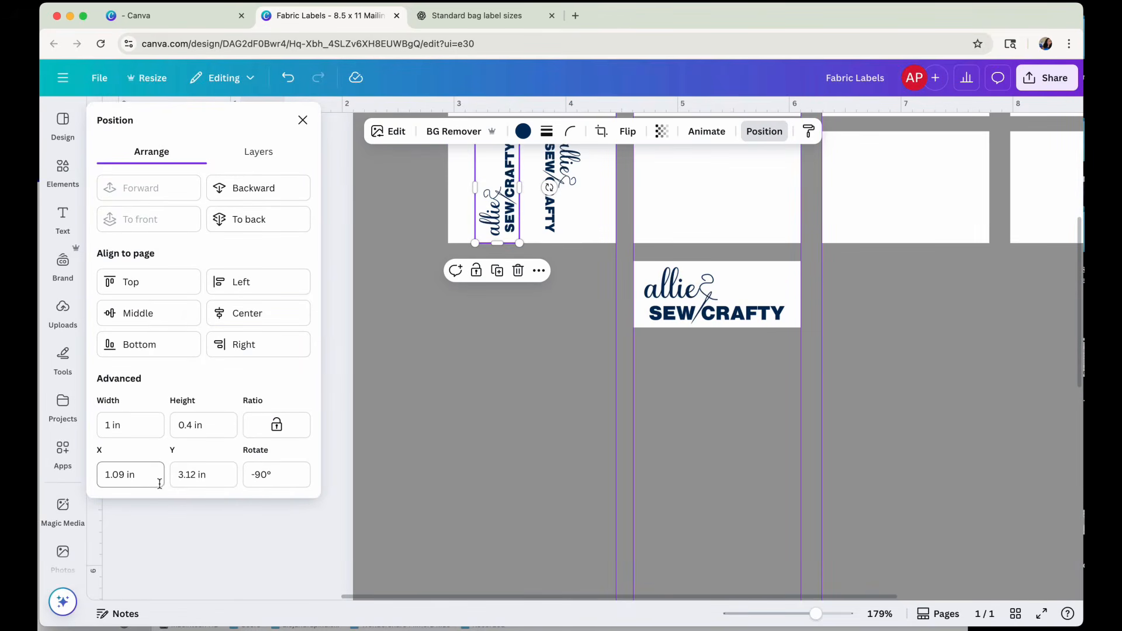
{"action": "left_click", "coordinate": [494, 362]}
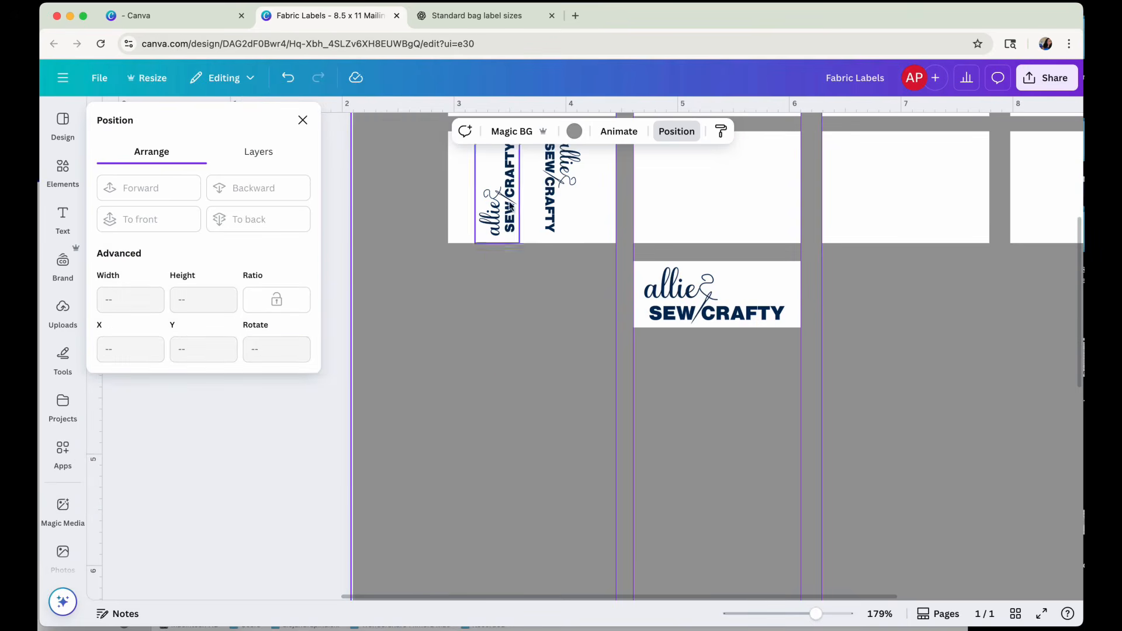
{"action": "scroll", "coordinate": [512, 375], "scroll_direction": "up", "scroll_amount": 2}
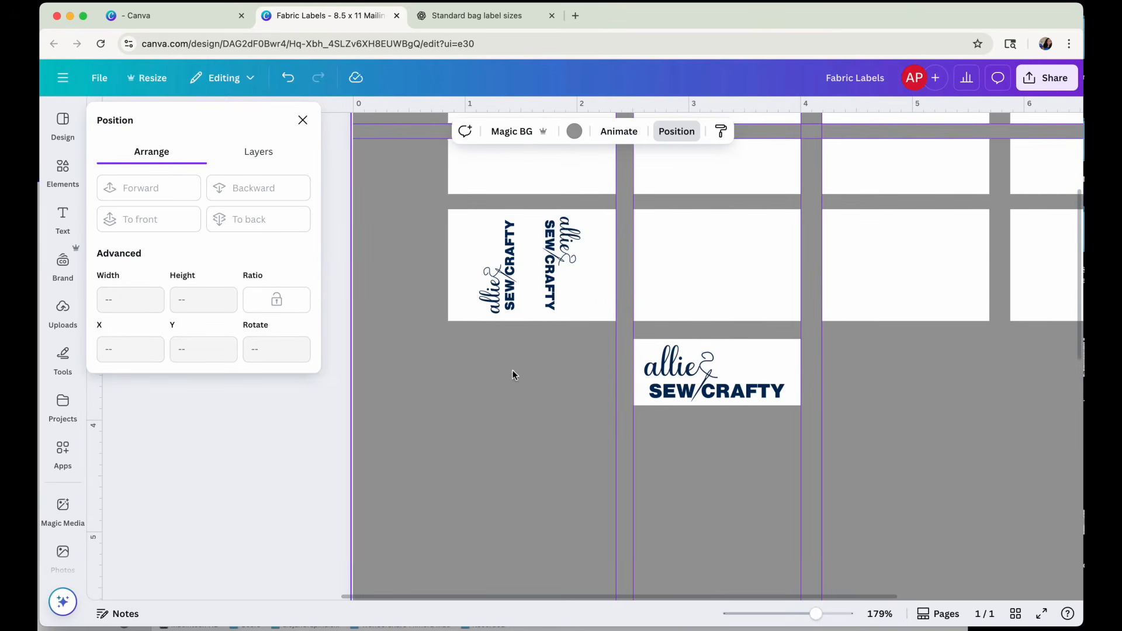
{"action": "left_click", "coordinate": [553, 277]}
{"action": "left_click_drag", "start_coordinate": [553, 277], "coordinate": [555, 276]}
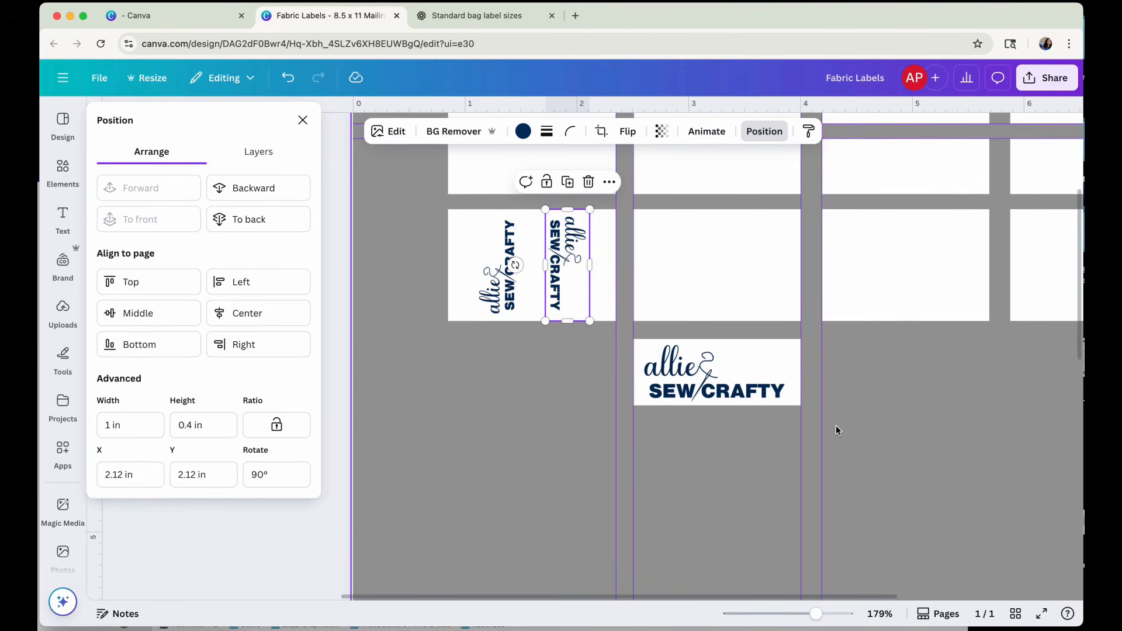
{"action": "scroll", "coordinate": [836, 431], "scroll_direction": "up", "scroll_amount": 2}
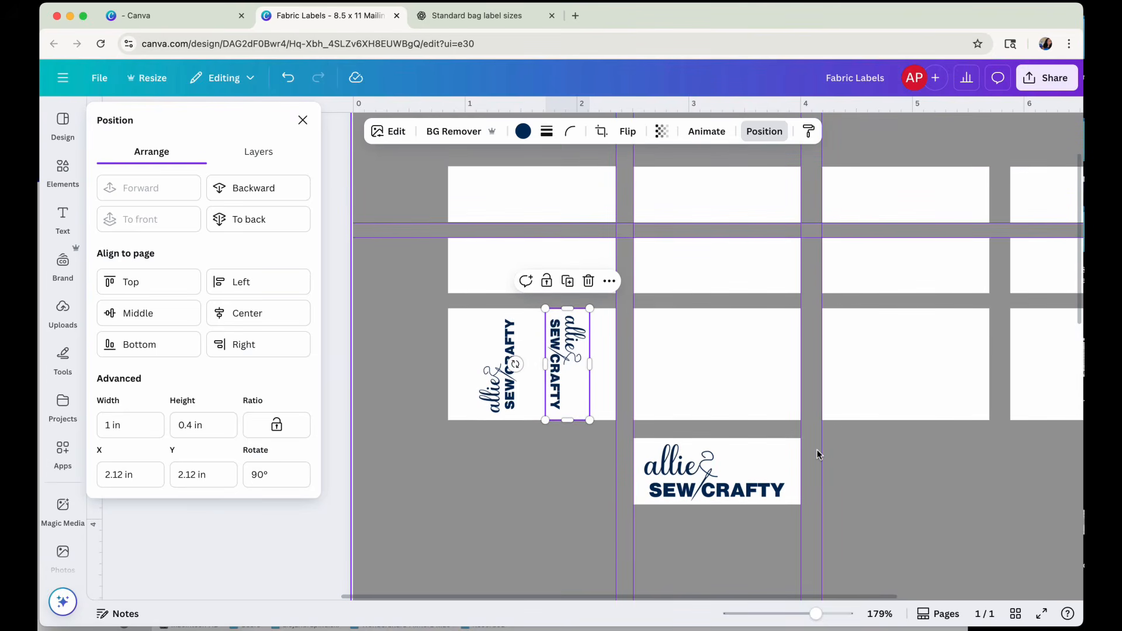
{"action": "left_click", "coordinate": [884, 478]}
{"action": "left_click", "coordinate": [427, 181]}
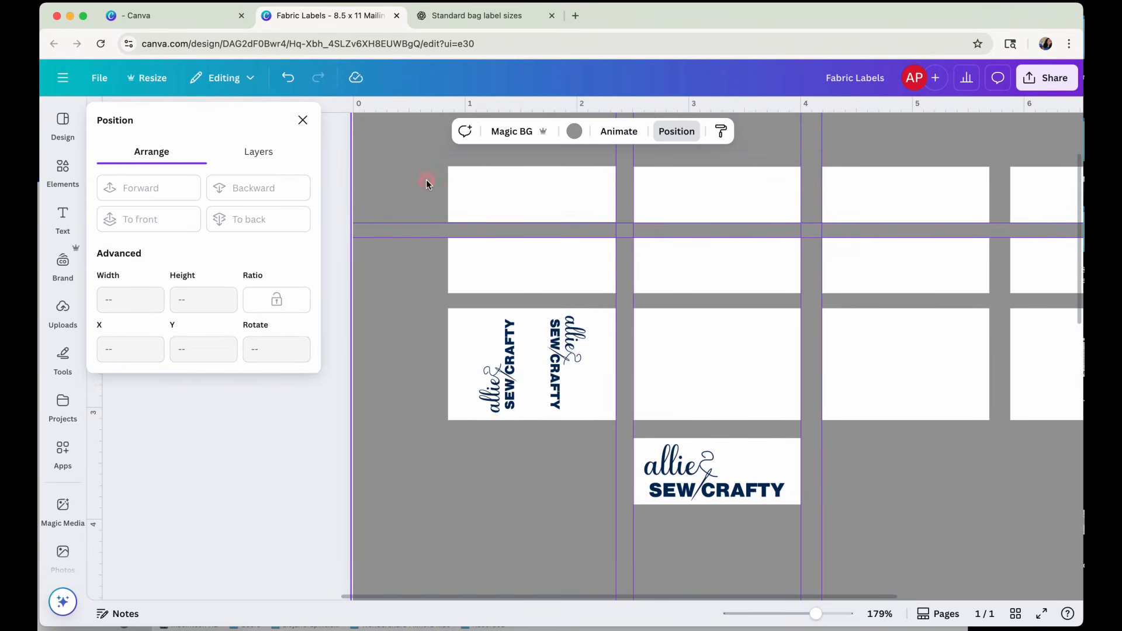
Add a text box in the Playfair Display brand font and set its font size to 21.
{"action": "left_click", "coordinate": [302, 120]}
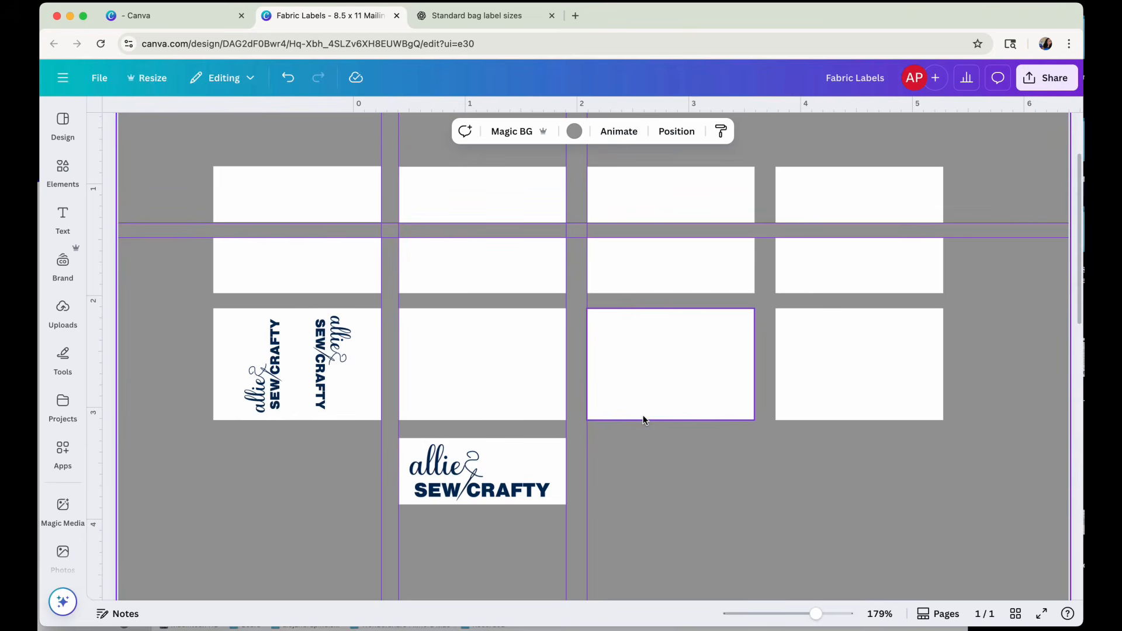
{"action": "left_click", "coordinate": [270, 205]}
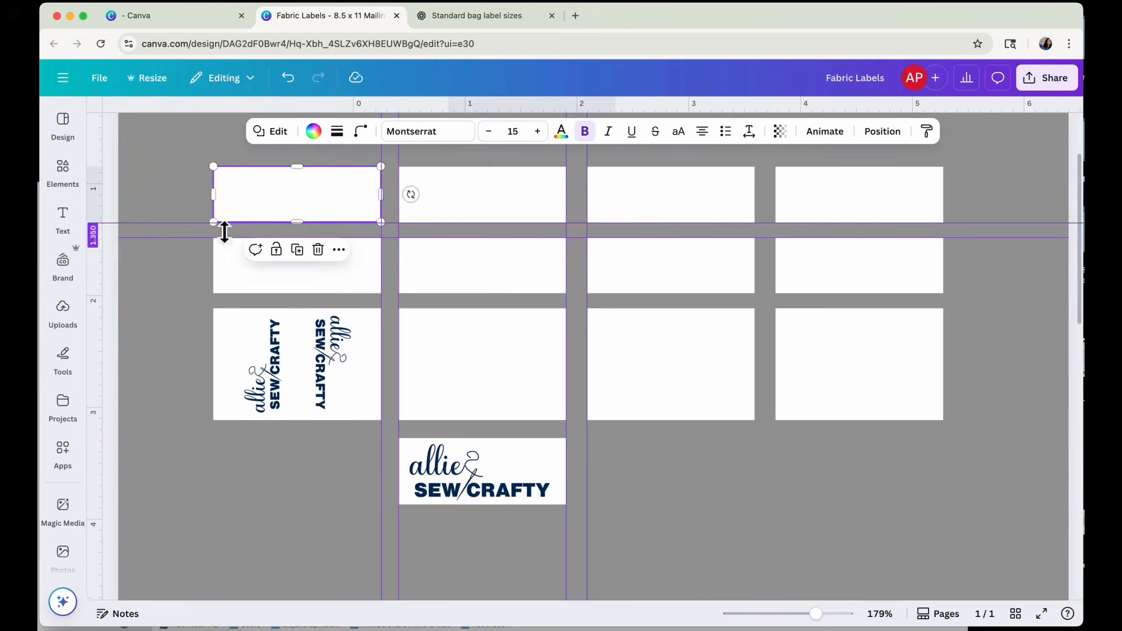
{"action": "left_click", "coordinate": [62, 217]}
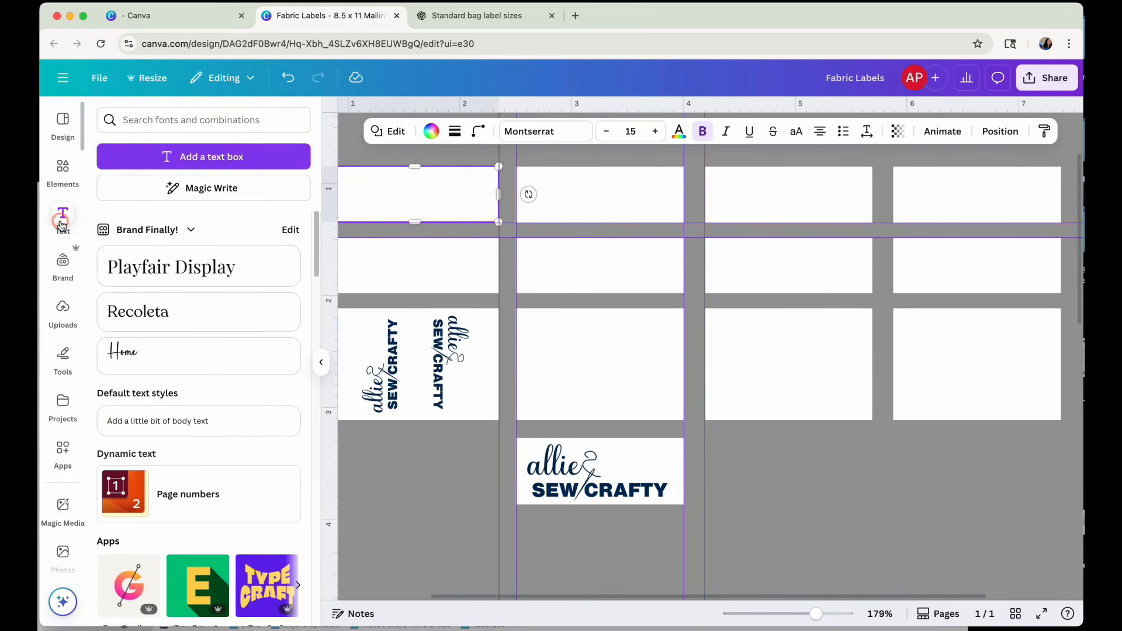
{"action": "left_click", "coordinate": [152, 267]}
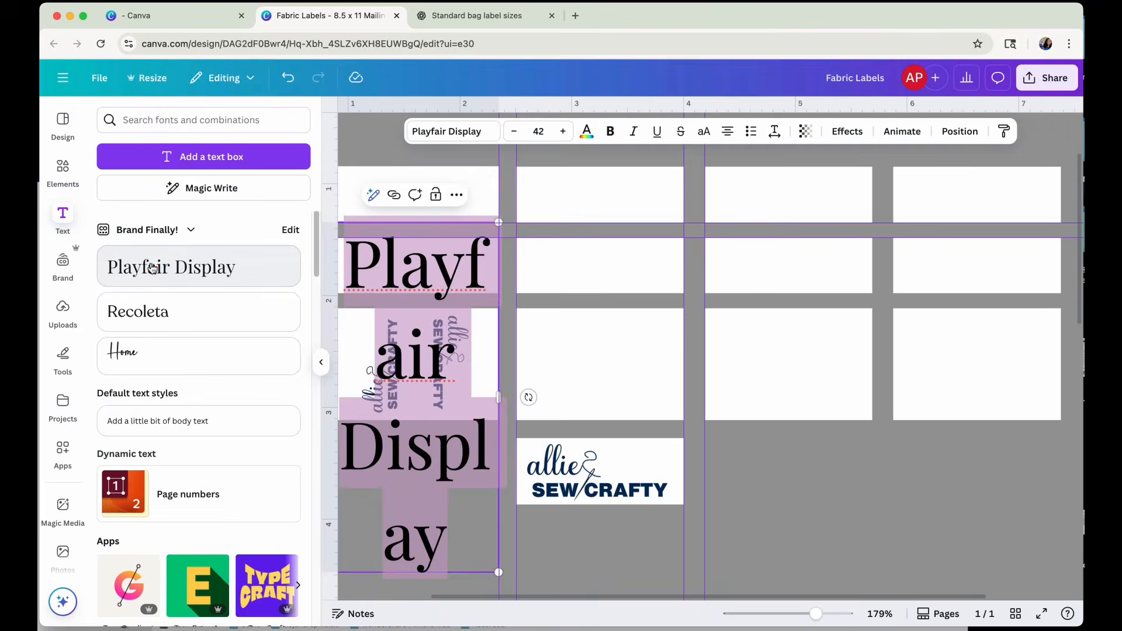
{"action": "left_click", "coordinate": [539, 131]}
{"action": "left_click", "coordinate": [535, 186]}
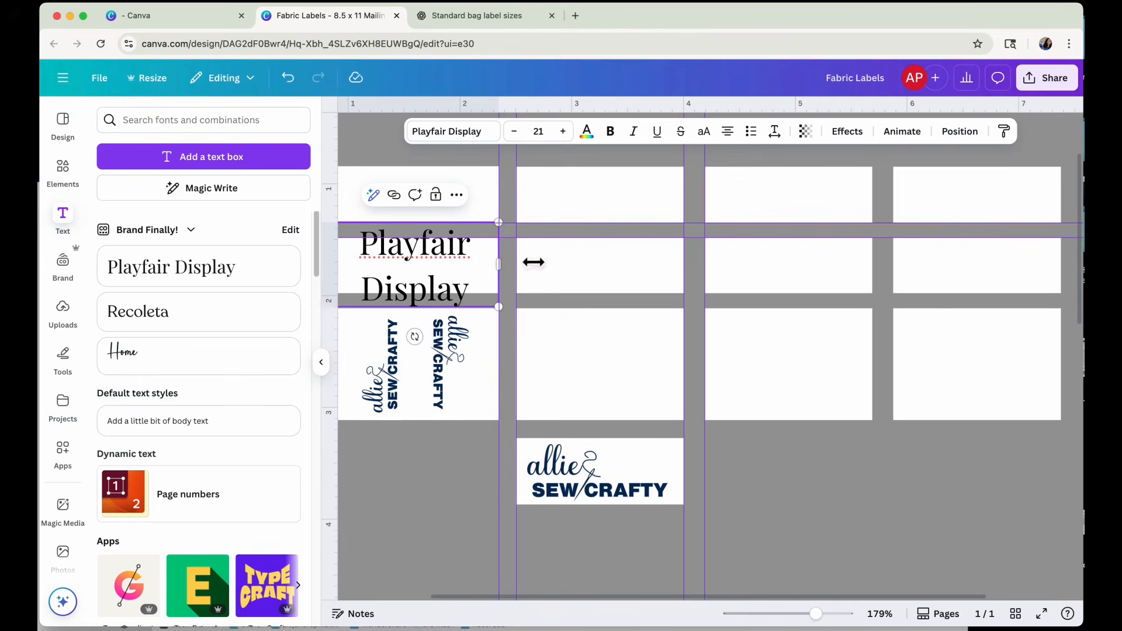
Move the Playfair Display text box up onto the first label in the top row.
{"action": "left_click", "coordinate": [819, 539]}
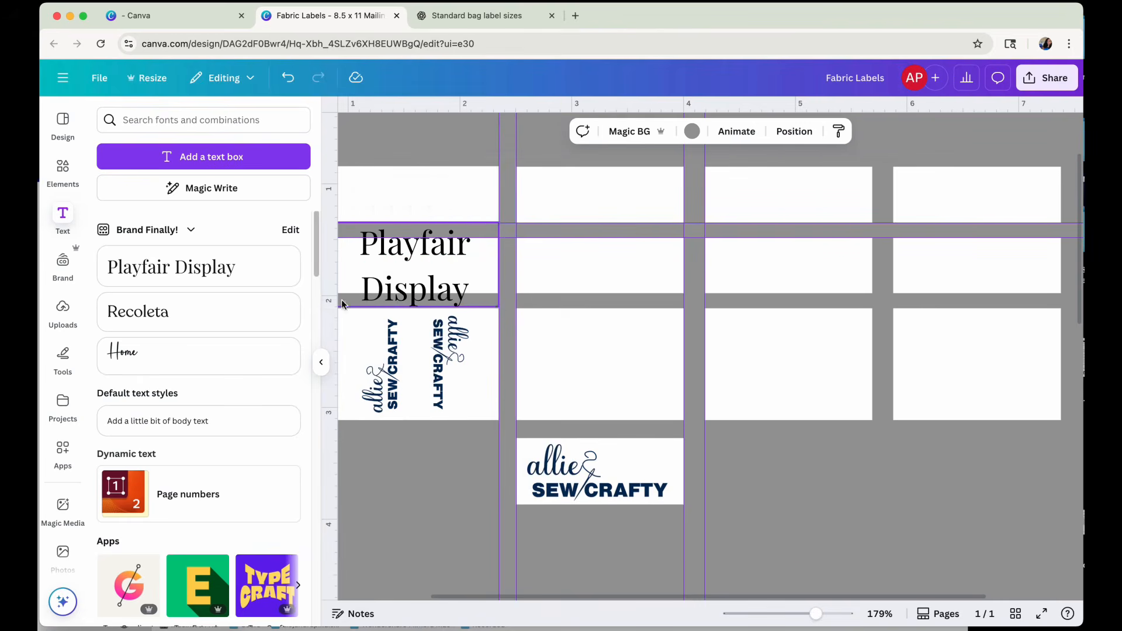
{"action": "left_click_drag", "start_coordinate": [424, 246], "coordinate": [394, 202]}
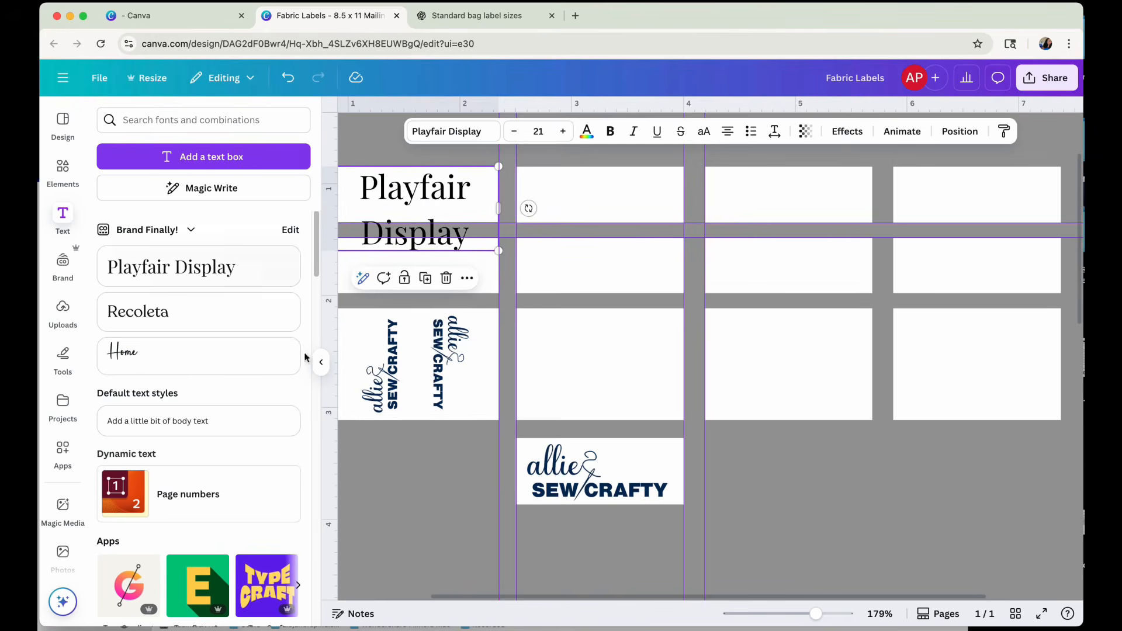
{"action": "left_click", "coordinate": [321, 362]}
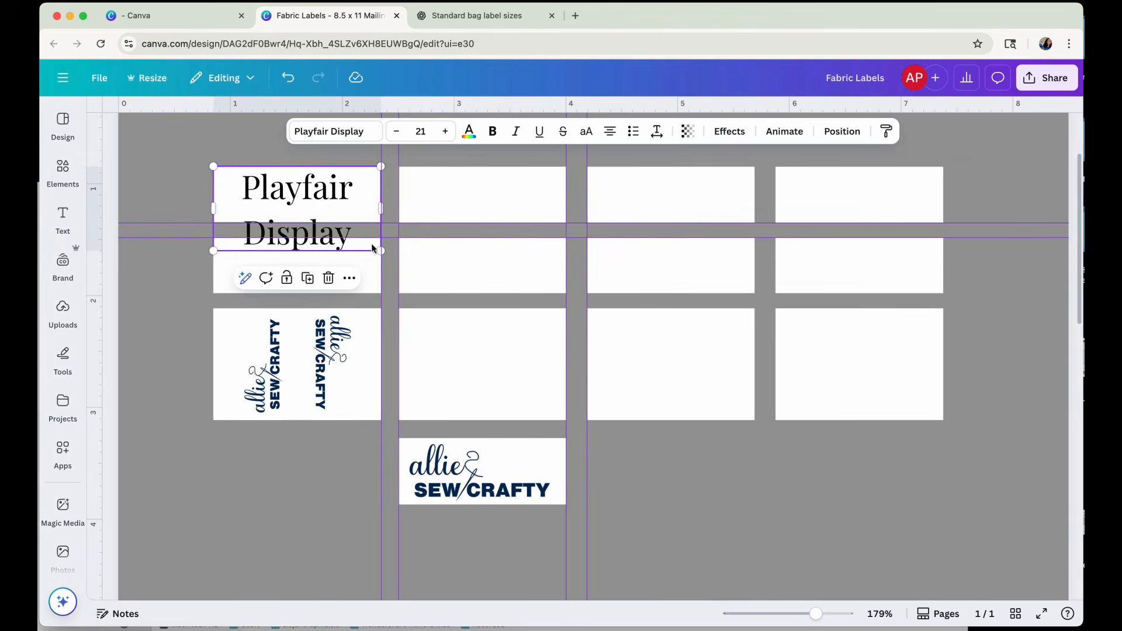
Replace the placeholder text on the first label with "Psalms 34:5".
{"action": "double_click", "coordinate": [327, 194]}
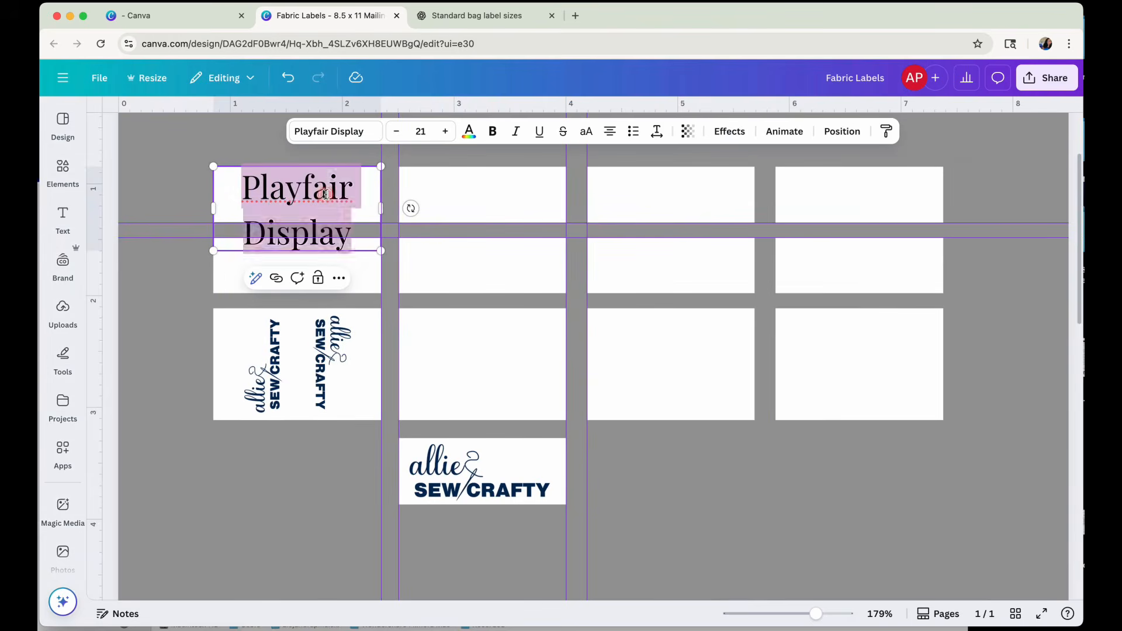
{"action": "double_click", "coordinate": [344, 231]}
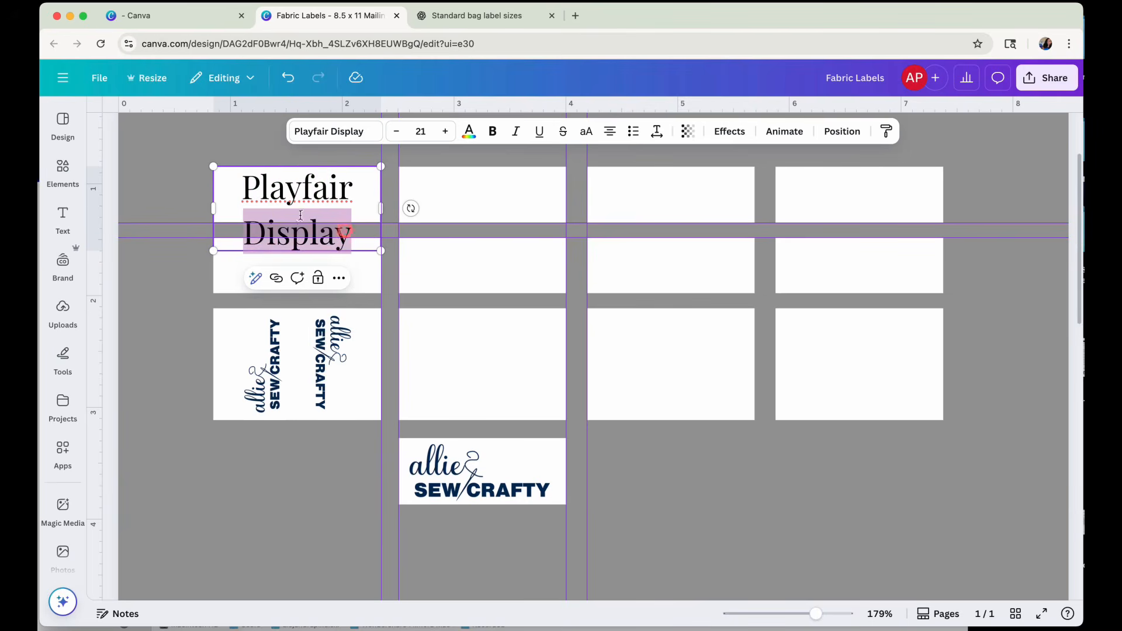
{"action": "left_click", "coordinate": [267, 171]}
{"action": "left_click_drag", "start_coordinate": [264, 183], "coordinate": [364, 231]}
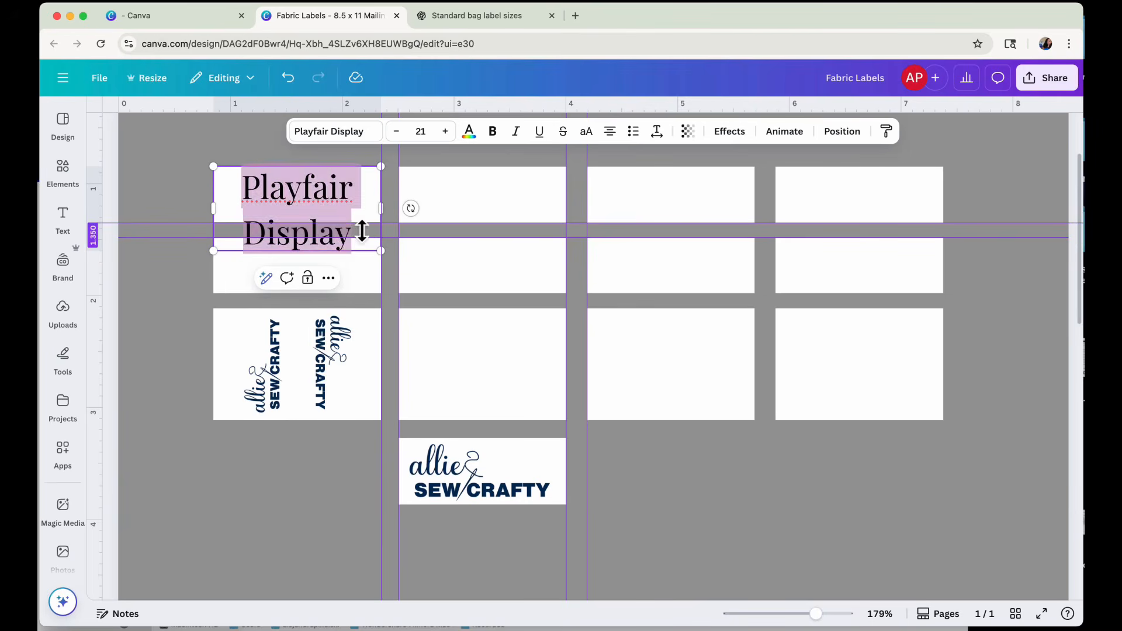
{"action": "key", "text": "BackSpace"}
{"action": "type", "text": "sal"}
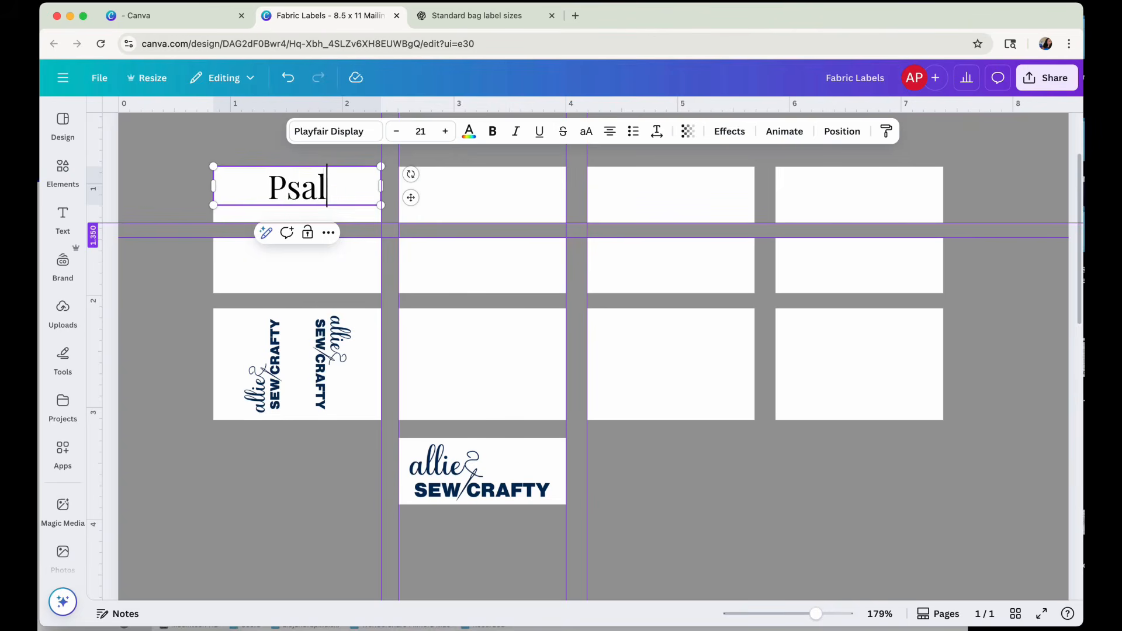
{"action": "type", "text": "ms 34:"}
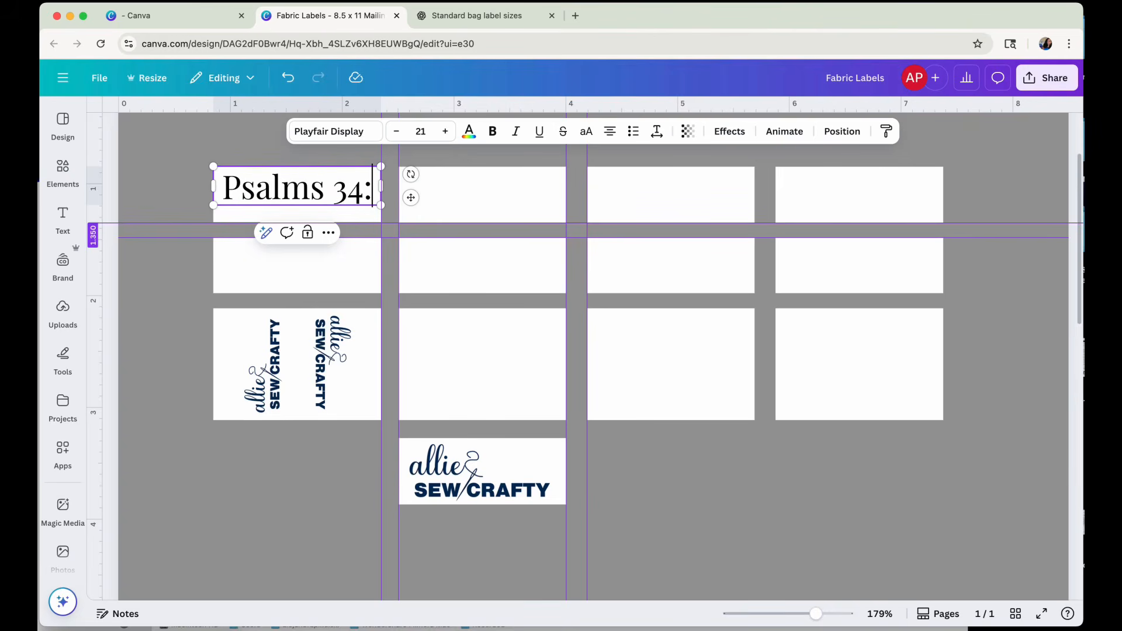
{"action": "type", "text": "5"}
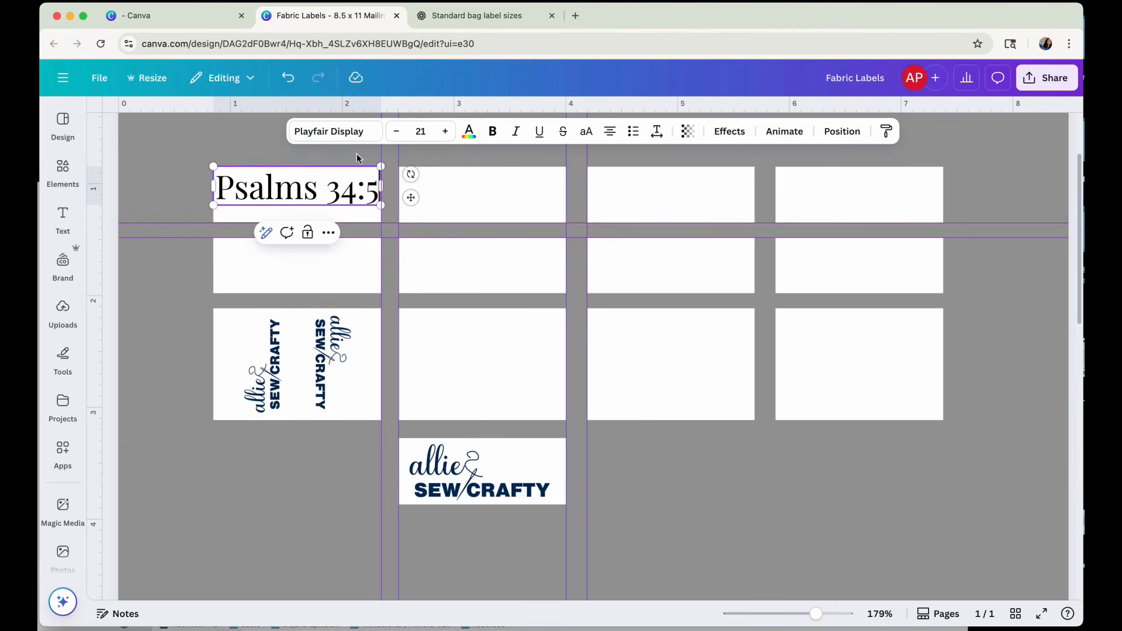
Try the Home Regular brand font on the verse reference, and set its font to Recoleta.
{"action": "left_click", "coordinate": [339, 135]}
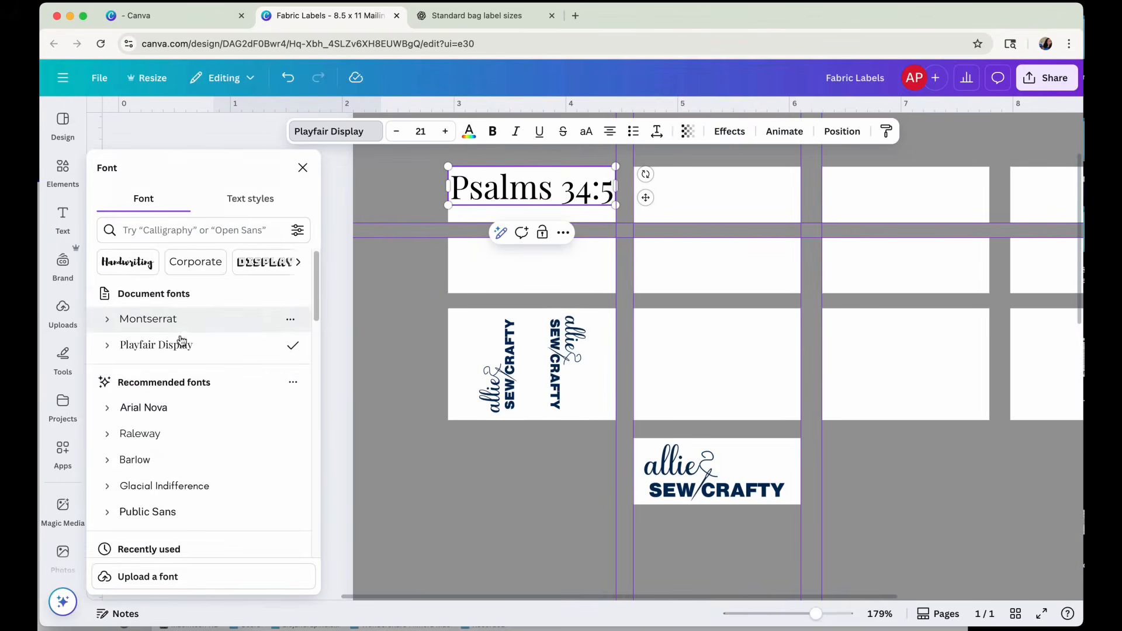
{"action": "scroll", "coordinate": [215, 367], "scroll_direction": "down", "scroll_amount": 5}
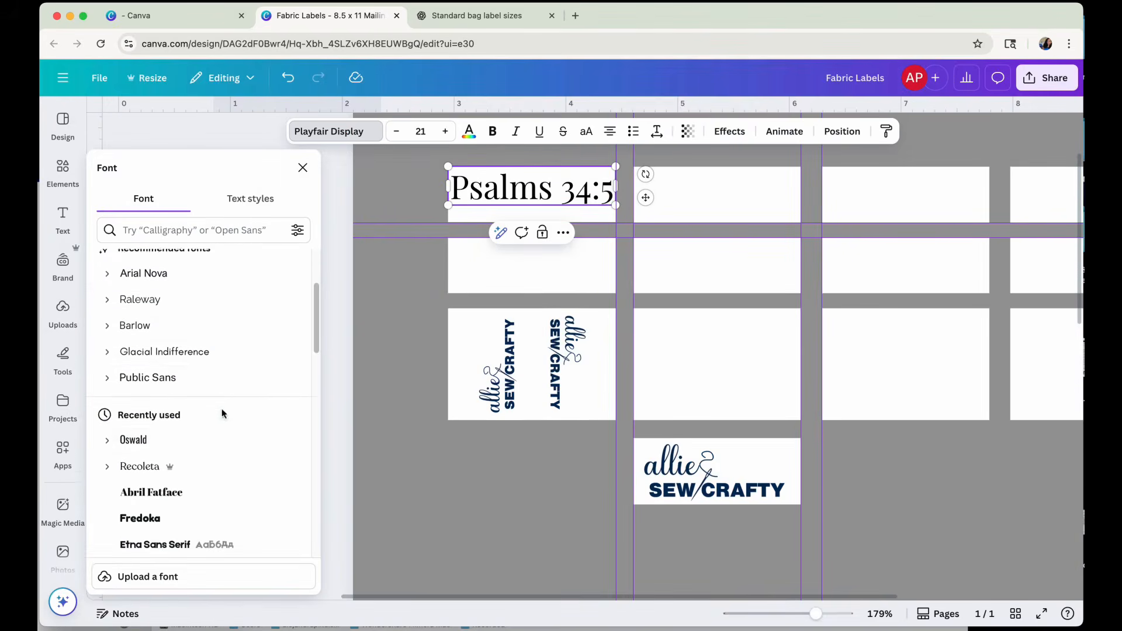
{"action": "scroll", "coordinate": [224, 415], "scroll_direction": "down", "scroll_amount": 4}
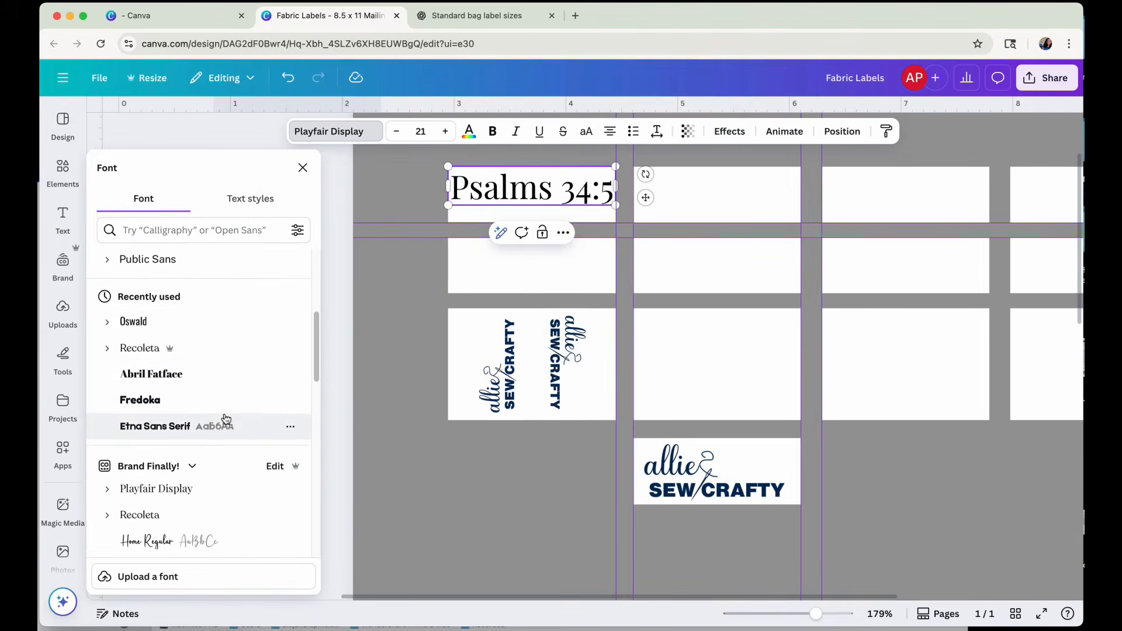
{"action": "scroll", "coordinate": [225, 418], "scroll_direction": "down", "scroll_amount": 1}
{"action": "left_click", "coordinate": [148, 501]}
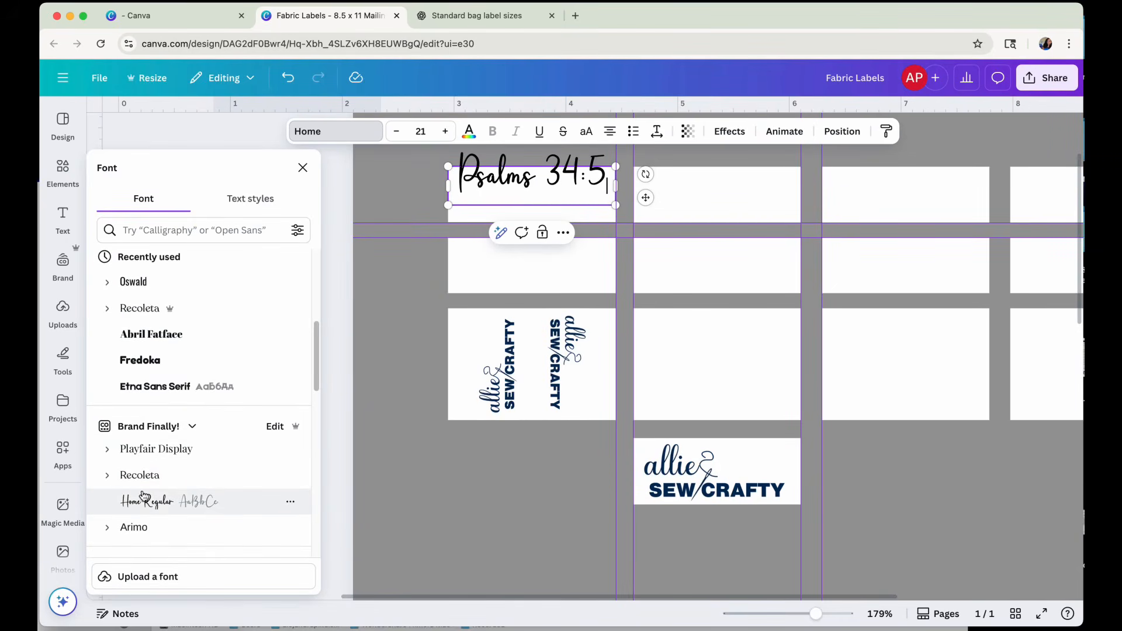
{"action": "left_click", "coordinate": [142, 485]}
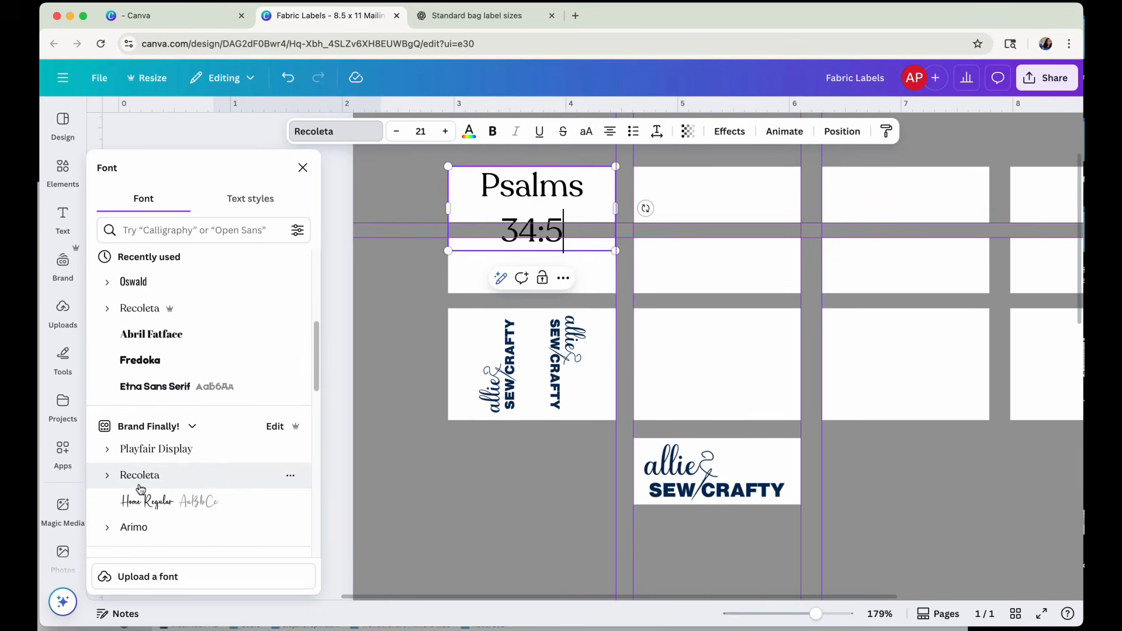
Set the verse reference's font size to 16 and move it down to the vertical middle of its label.
{"action": "left_click", "coordinate": [421, 130]}
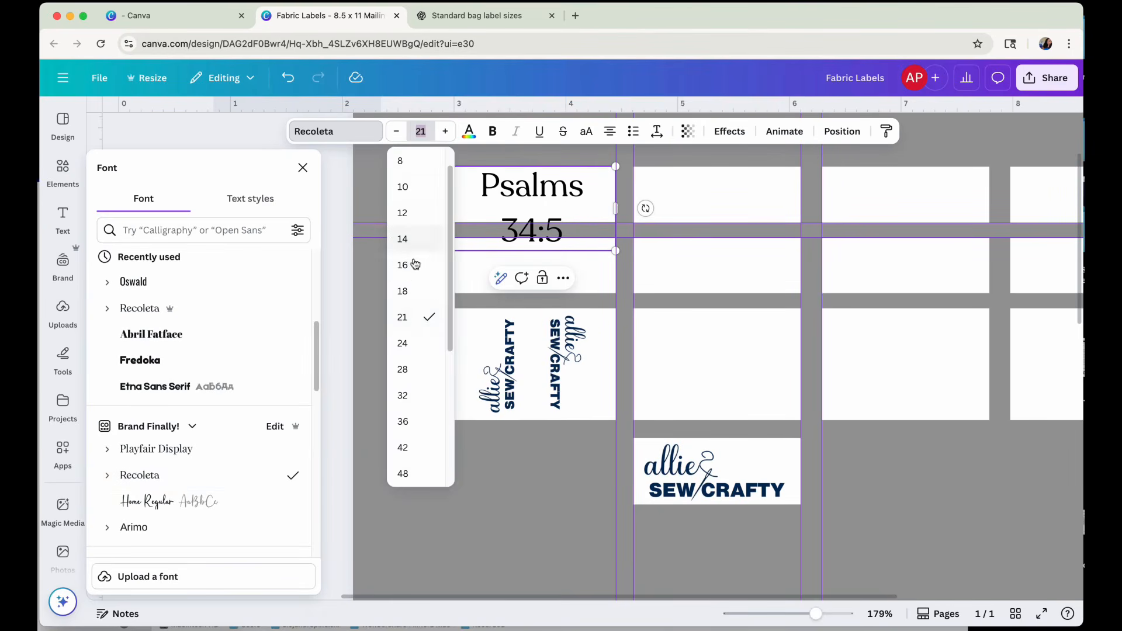
{"action": "left_click", "coordinate": [414, 265]}
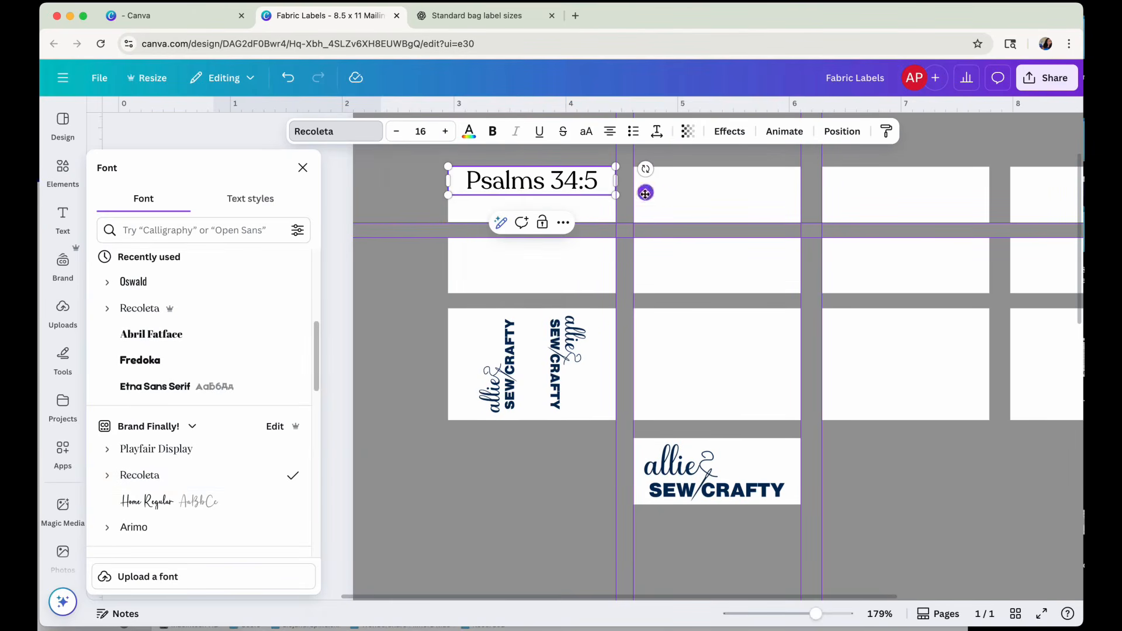
{"action": "left_click_drag", "start_coordinate": [646, 193], "coordinate": [646, 213]}
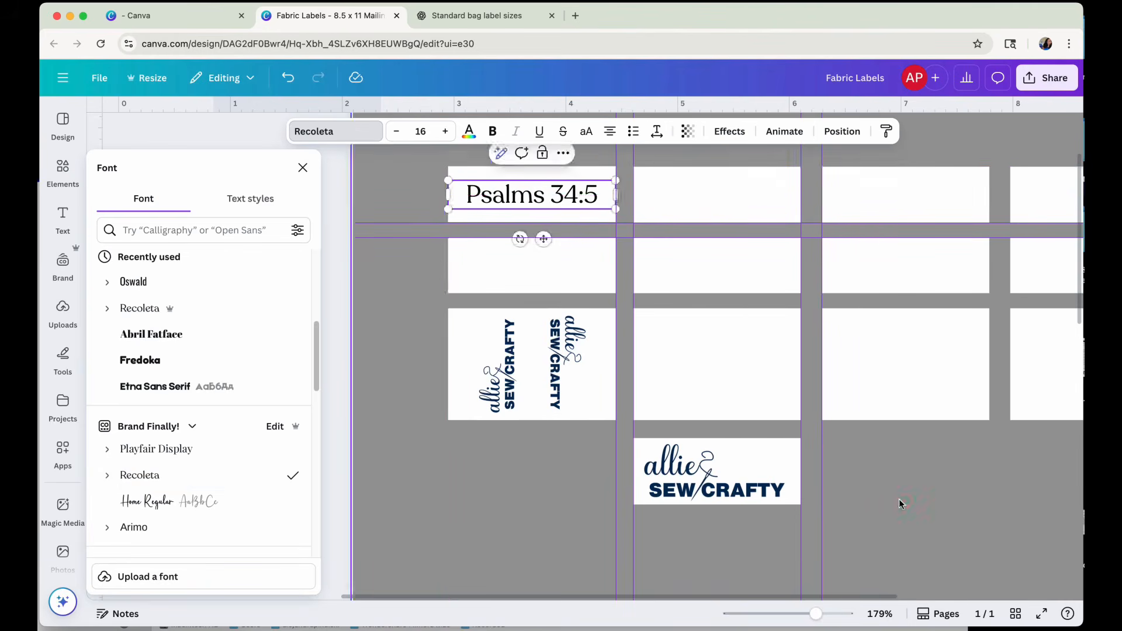
{"action": "left_click", "coordinate": [897, 501]}
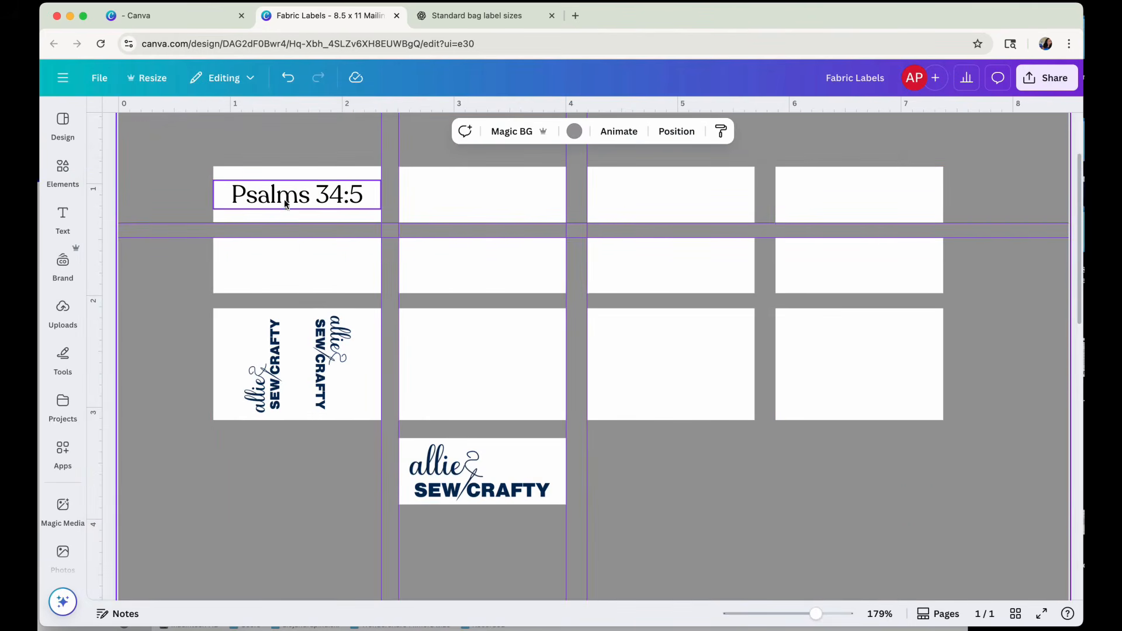
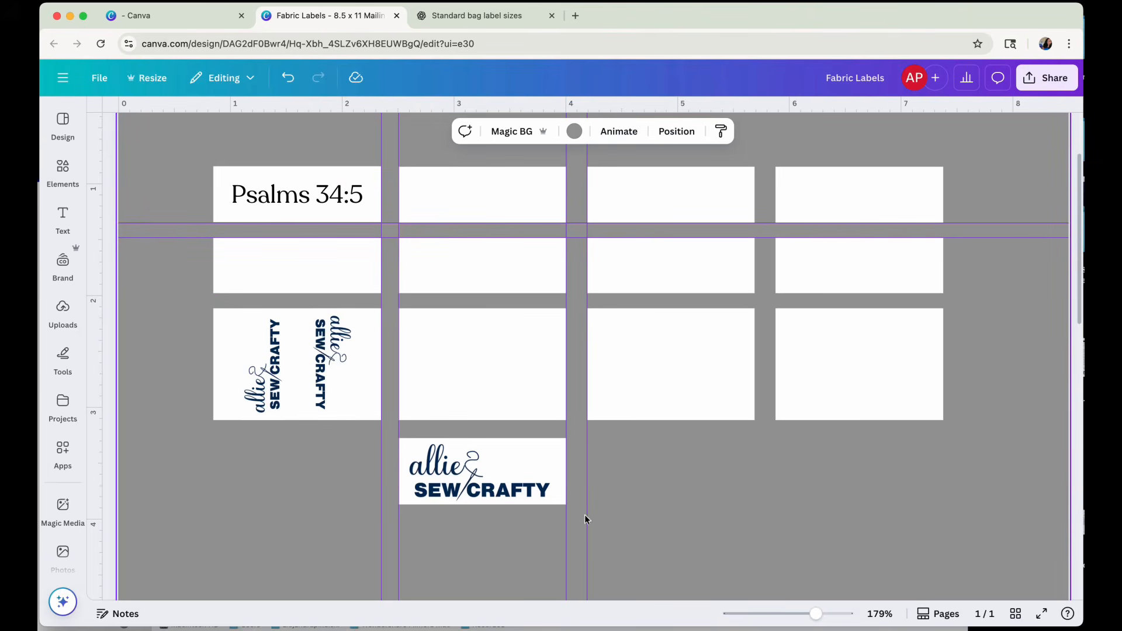
Delete the separate logo label below the grid and the two rotated logos on the third row's first label.
{"action": "left_click", "coordinate": [493, 463]}
{"action": "key", "text": "Delete"}
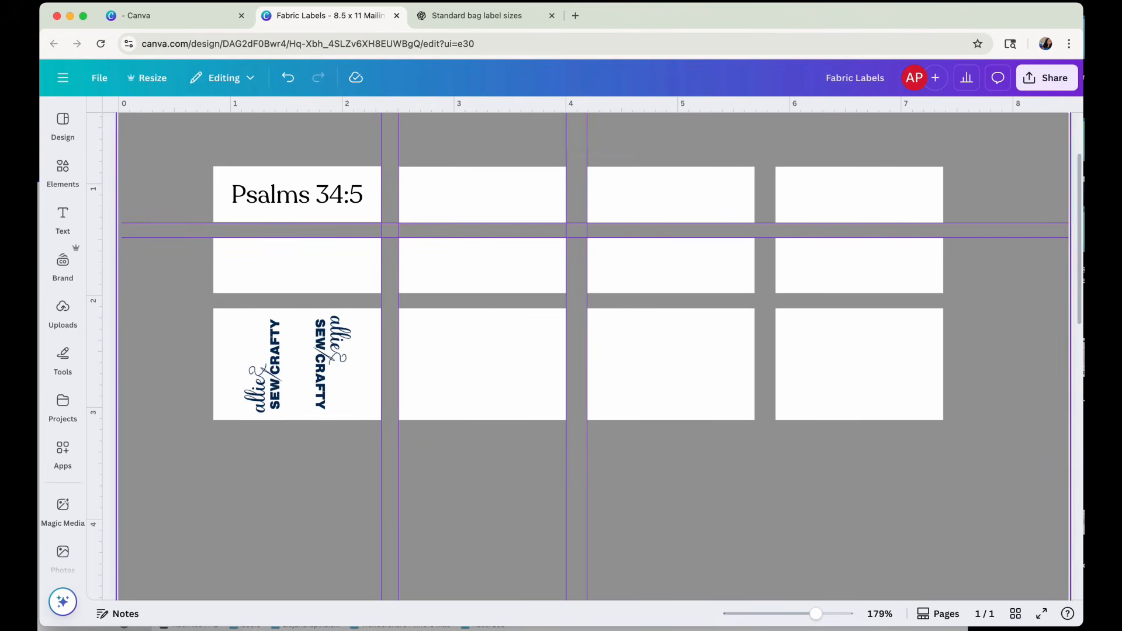
{"action": "left_click", "coordinate": [325, 358]}
{"action": "left_click_drag", "start_coordinate": [326, 359], "coordinate": [275, 371]}
{"action": "key", "text": "Delete"}
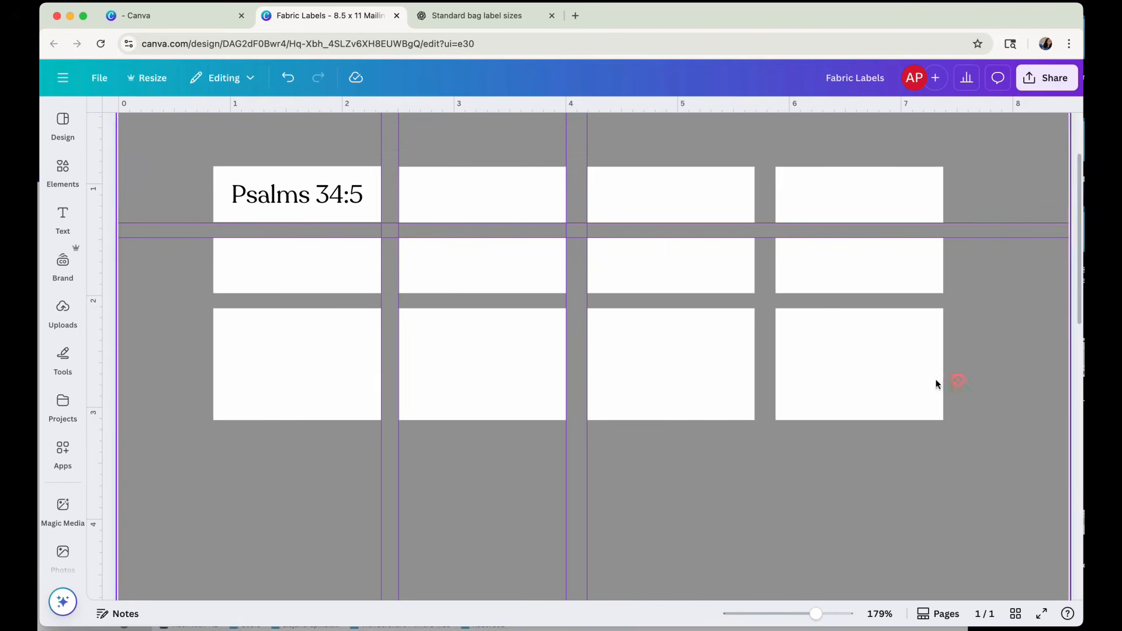
Delete the third and second rows of white labels, keeping only the top row.
{"action": "left_click_drag", "start_coordinate": [956, 380], "coordinate": [240, 378]}
{"action": "key", "text": "Delete"}
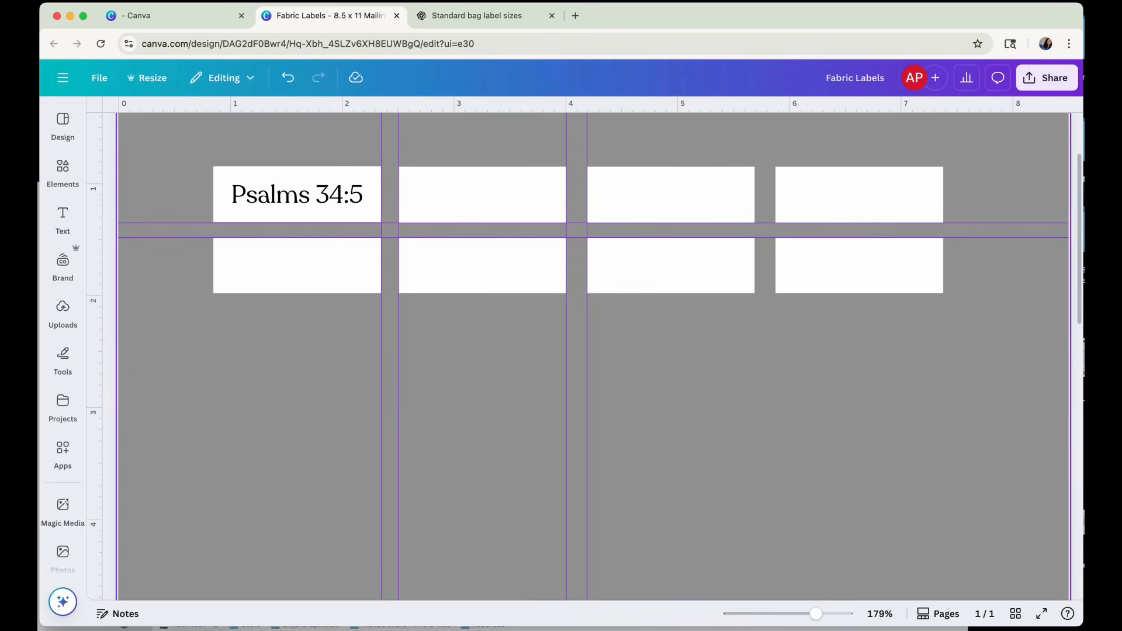
{"action": "left_click_drag", "start_coordinate": [195, 261], "coordinate": [912, 305]}
{"action": "key", "text": "Delete"}
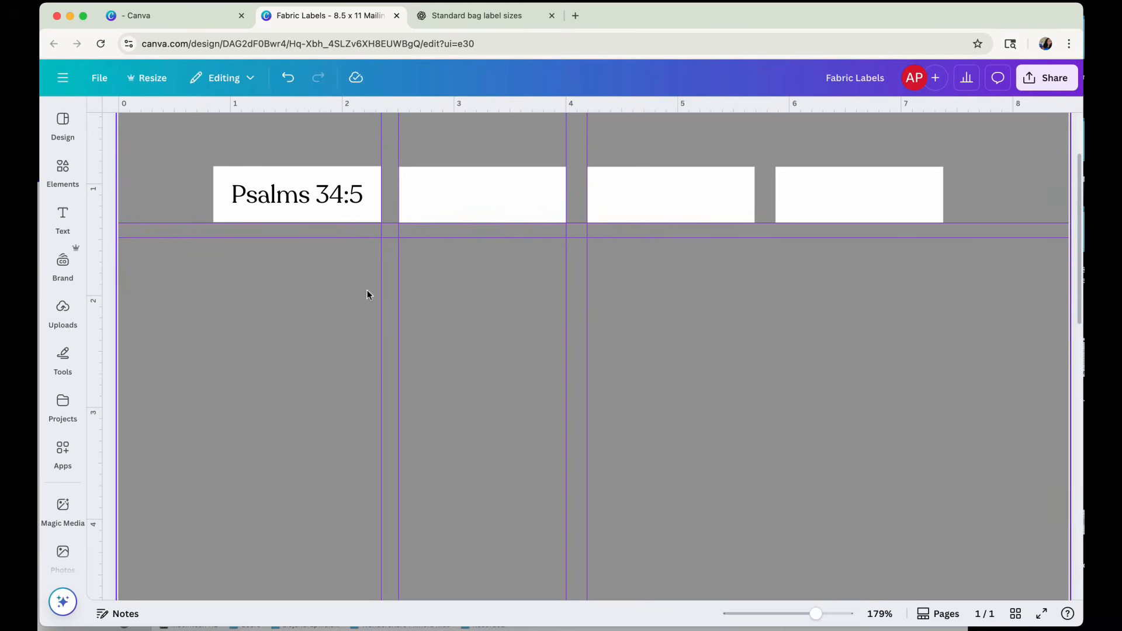
Set the height of the Psalms 34:5 label to 0.6 in, comparing it with 0.5 in.
{"action": "left_click", "coordinate": [308, 213]}
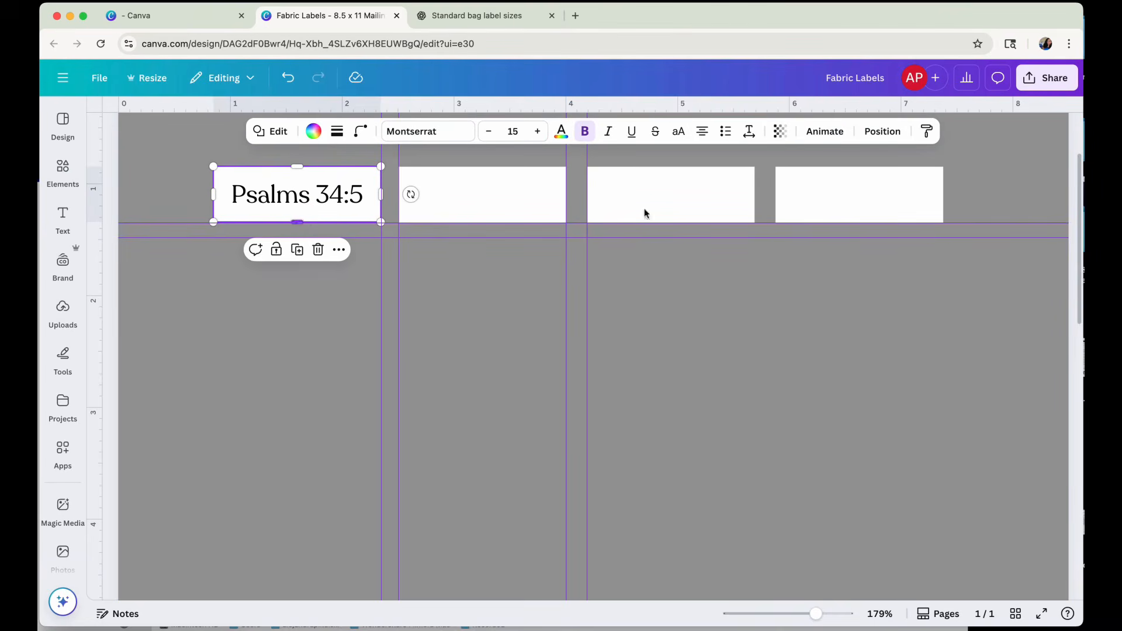
{"action": "left_click", "coordinate": [883, 131]}
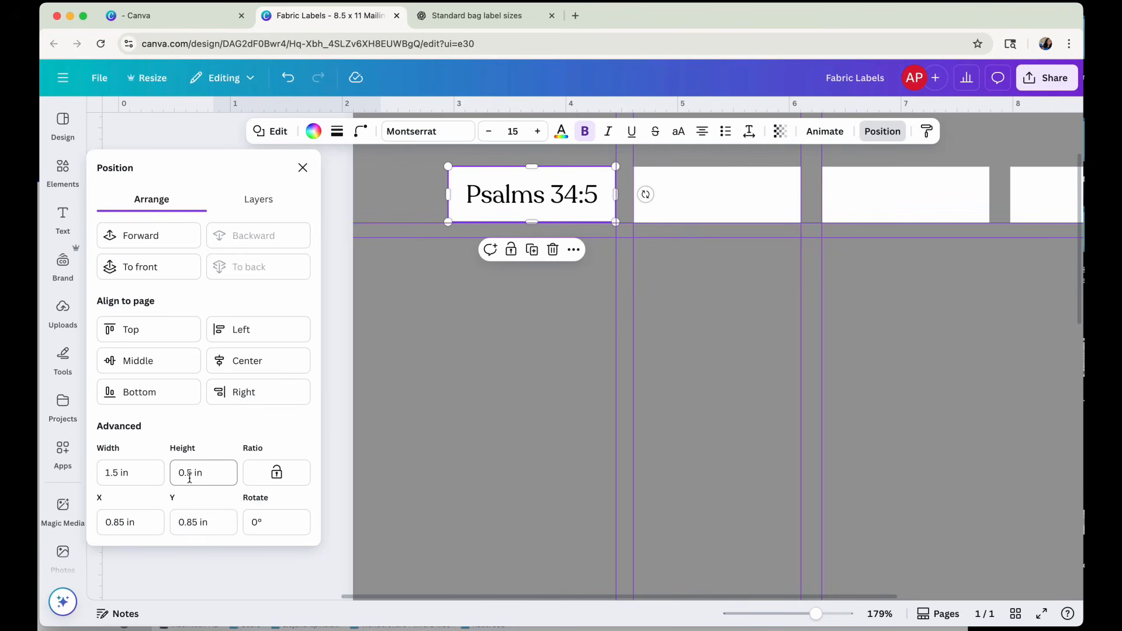
{"action": "left_click", "coordinate": [190, 476]}
{"action": "type", "text": "6"}
{"action": "key", "text": "Return"}
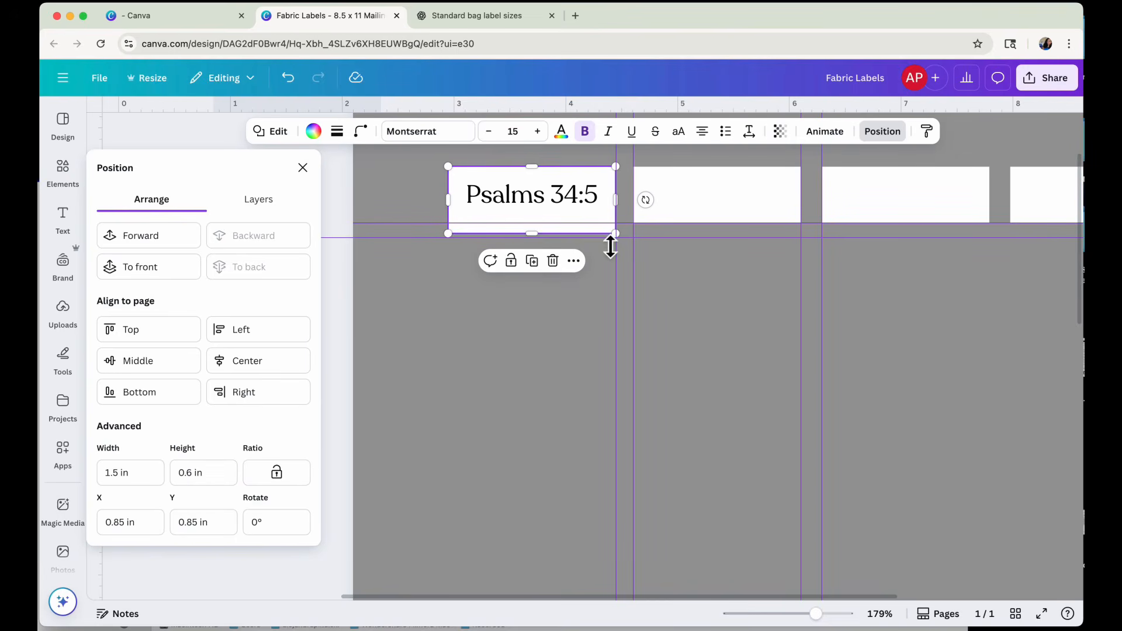
{"action": "double_click", "coordinate": [197, 473]}
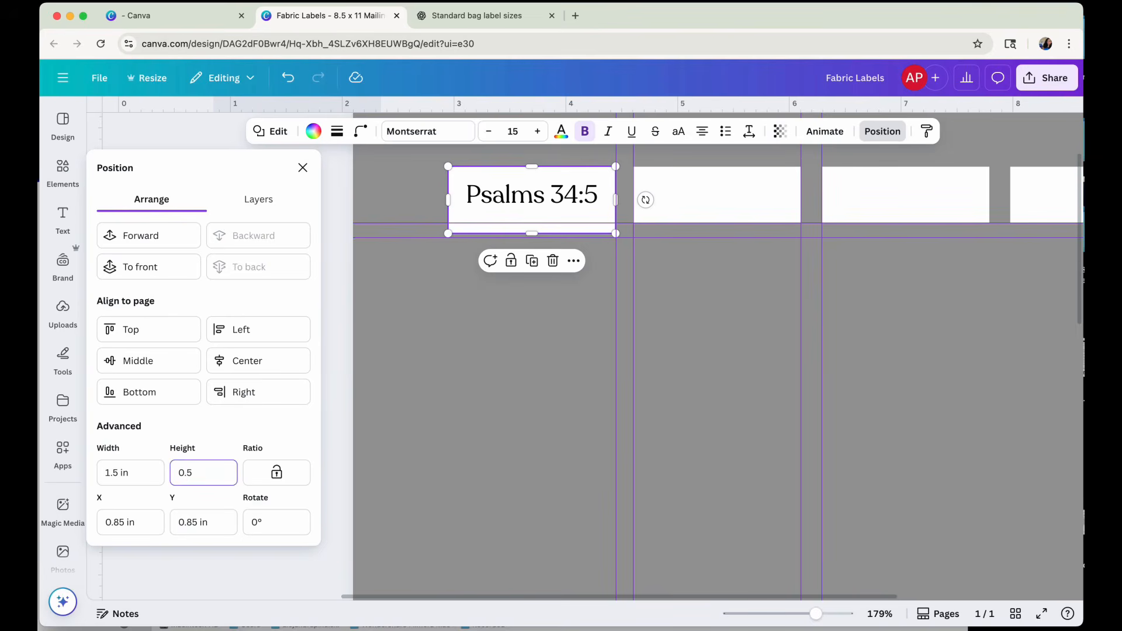
{"action": "key", "text": "Return"}
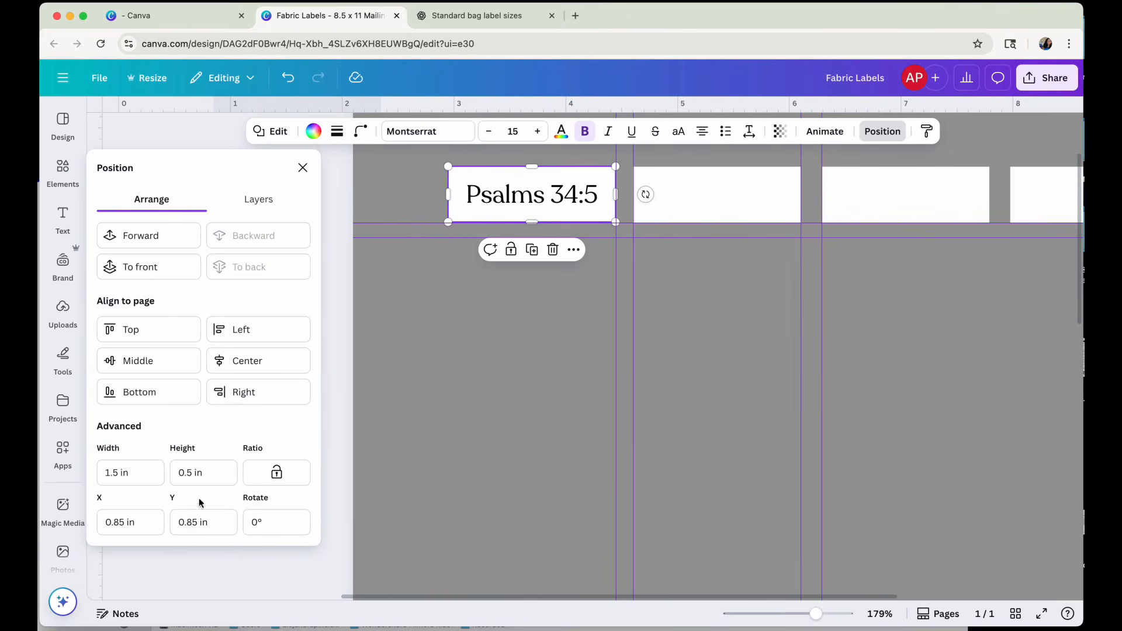
{"action": "left_click", "coordinate": [190, 474]}
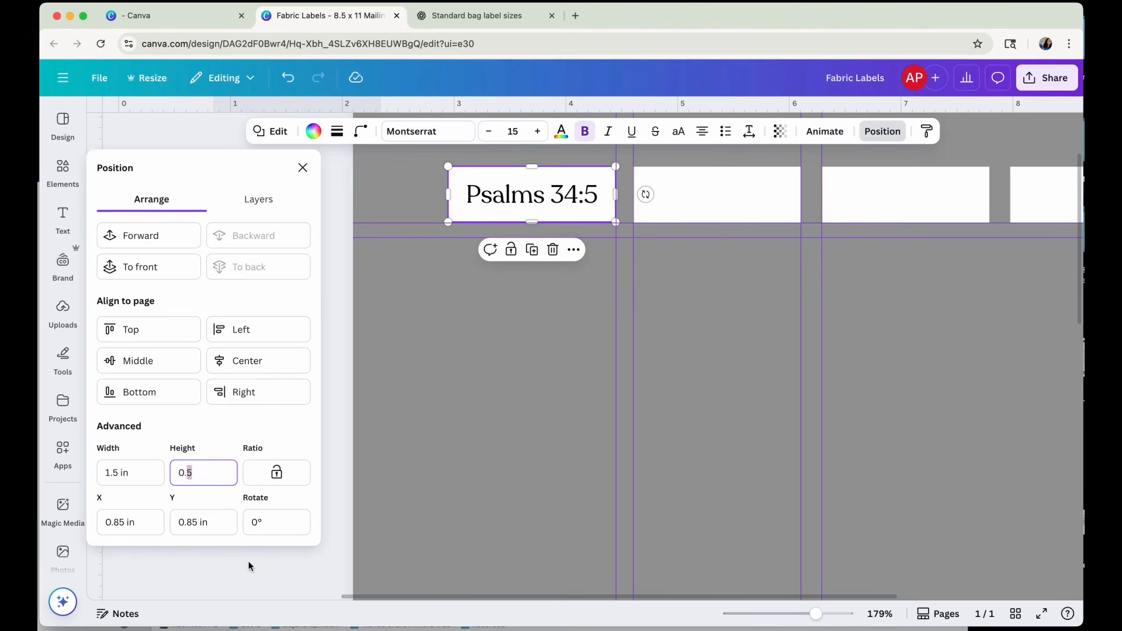
{"action": "type", "text": "6"}
{"action": "key", "text": "Return"}
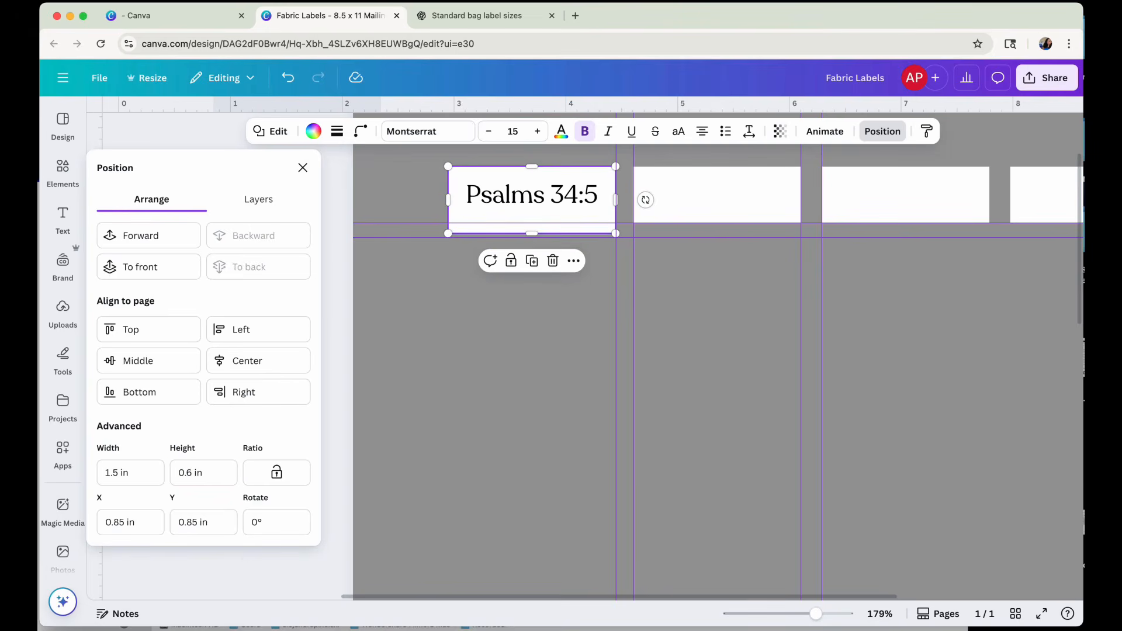
Move the horizontal guides down to the first label's lower edge and re-centre the verse text vertically on the label.
{"action": "left_click", "coordinate": [527, 420]}
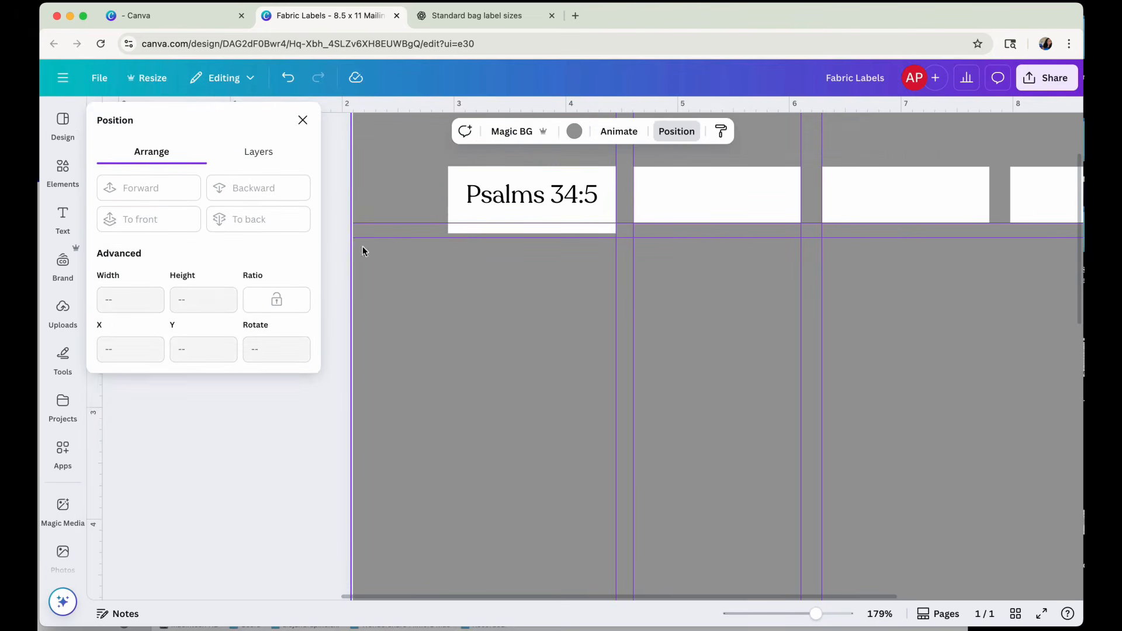
{"action": "mouse_move", "coordinate": [374, 244]}
{"action": "left_mouse_down"}
{"action": "mouse_move", "coordinate": [376, 256]}
{"action": "mouse_move", "coordinate": [386, 231]}
{"action": "mouse_move", "coordinate": [393, 253]}
{"action": "left_mouse_up"}
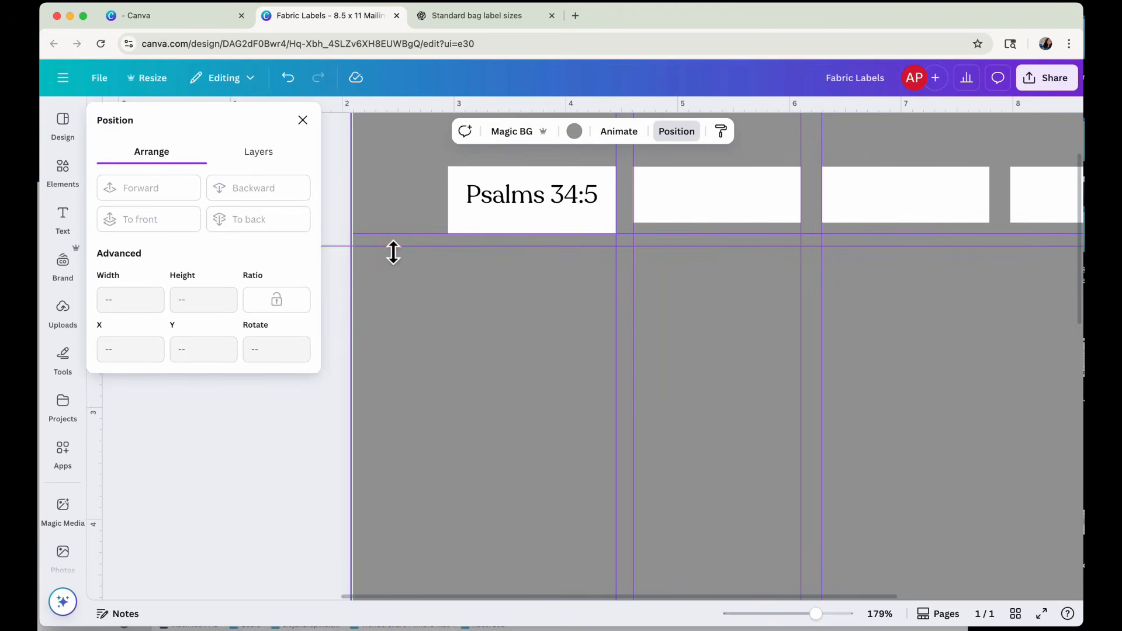
{"action": "left_click_drag", "start_coordinate": [515, 195], "coordinate": [518, 201]}
Set the heights of the second and third labels in the row to 0.6 in.
{"action": "left_click", "coordinate": [575, 226]}
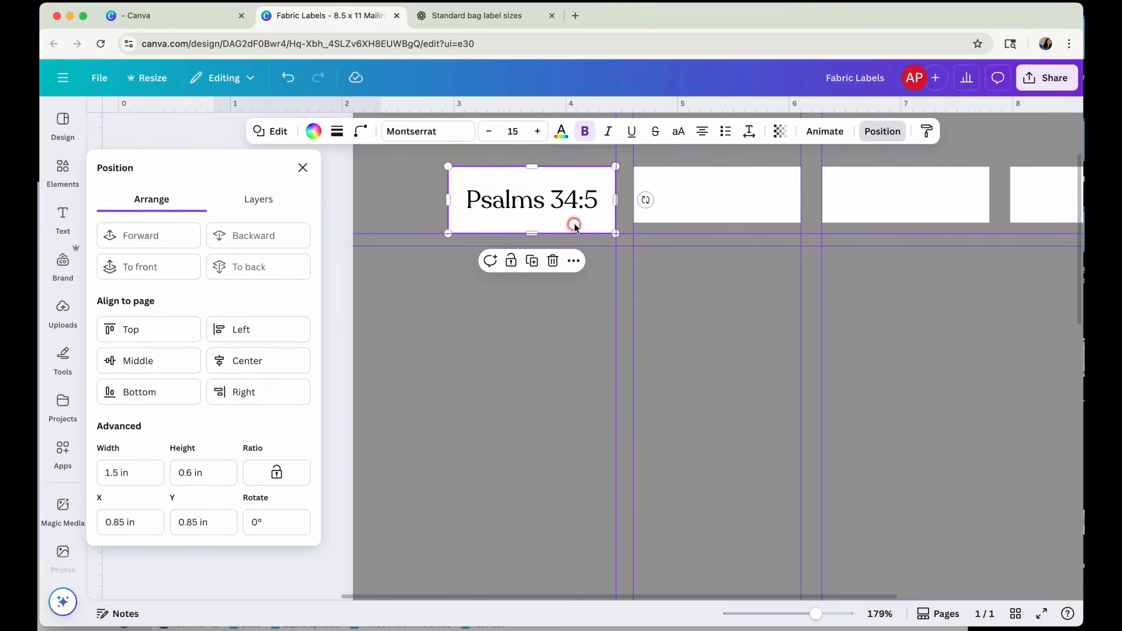
{"action": "left_click", "coordinate": [717, 209]}
{"action": "left_click", "coordinate": [576, 221]}
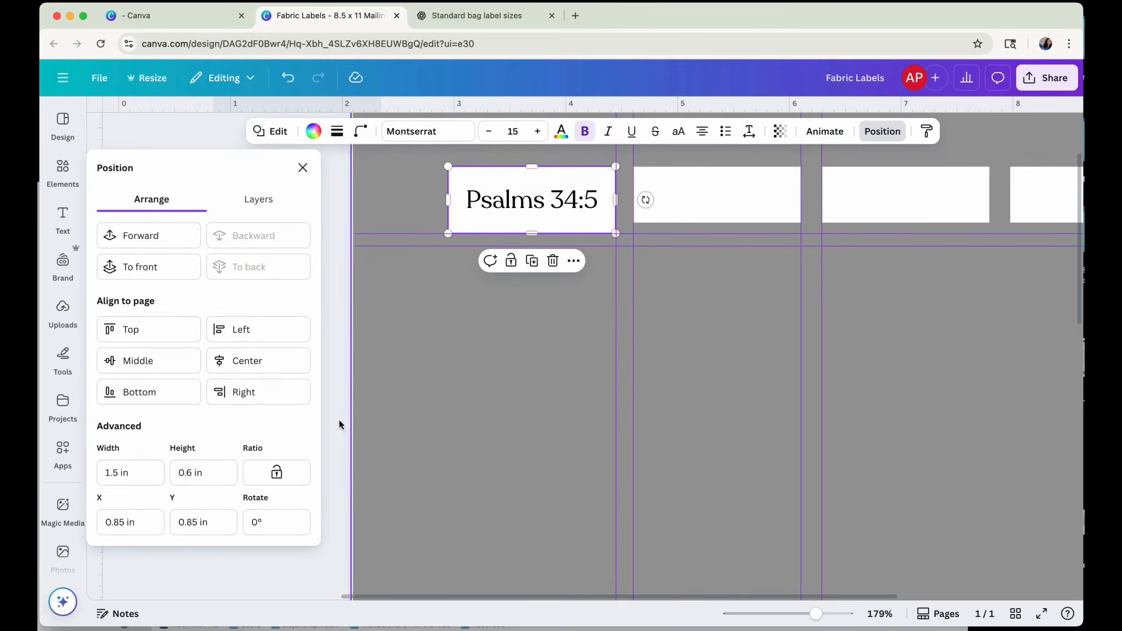
{"action": "left_click", "coordinate": [738, 211]}
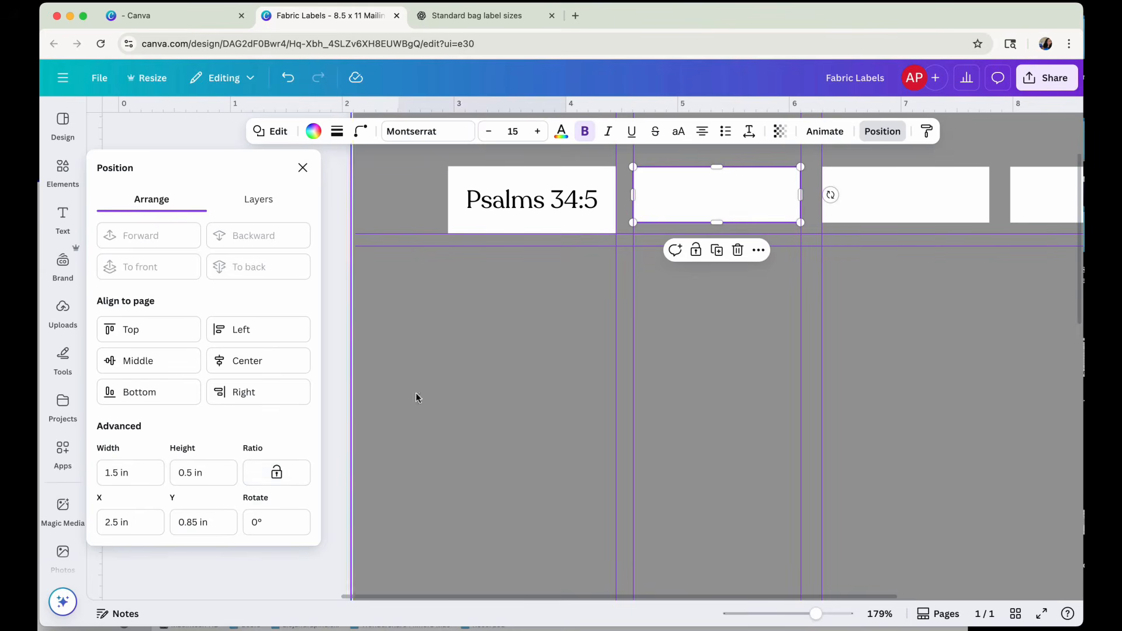
{"action": "left_click", "coordinate": [190, 472]}
{"action": "key", "text": "Return"}
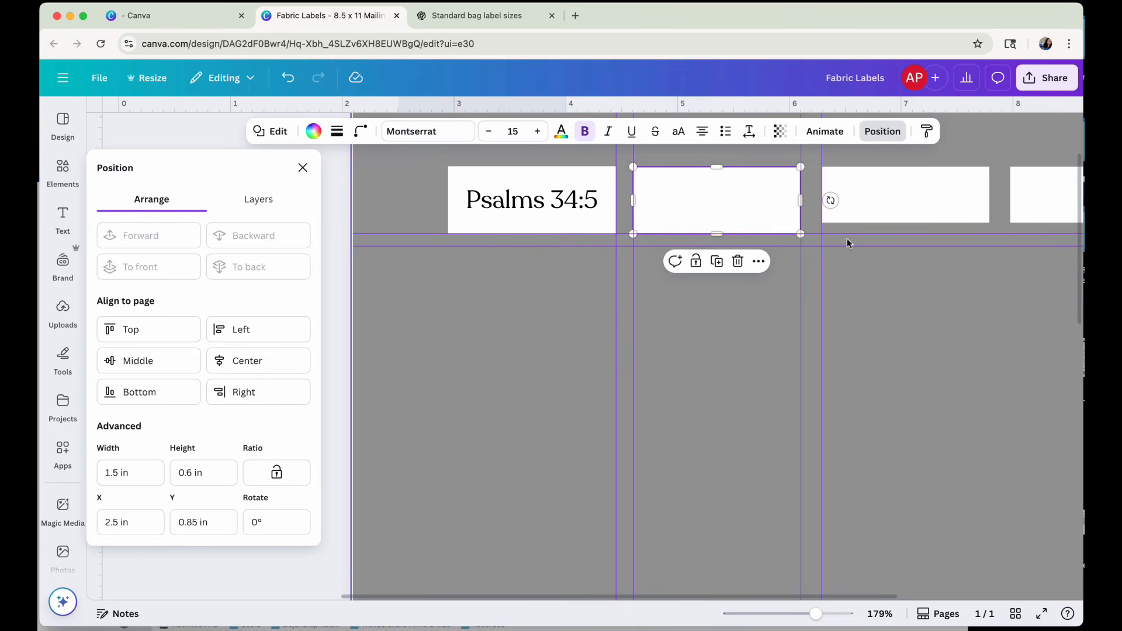
{"action": "left_click", "coordinate": [835, 200]}
{"action": "left_click_drag", "start_coordinate": [192, 475], "coordinate": [189, 475]}
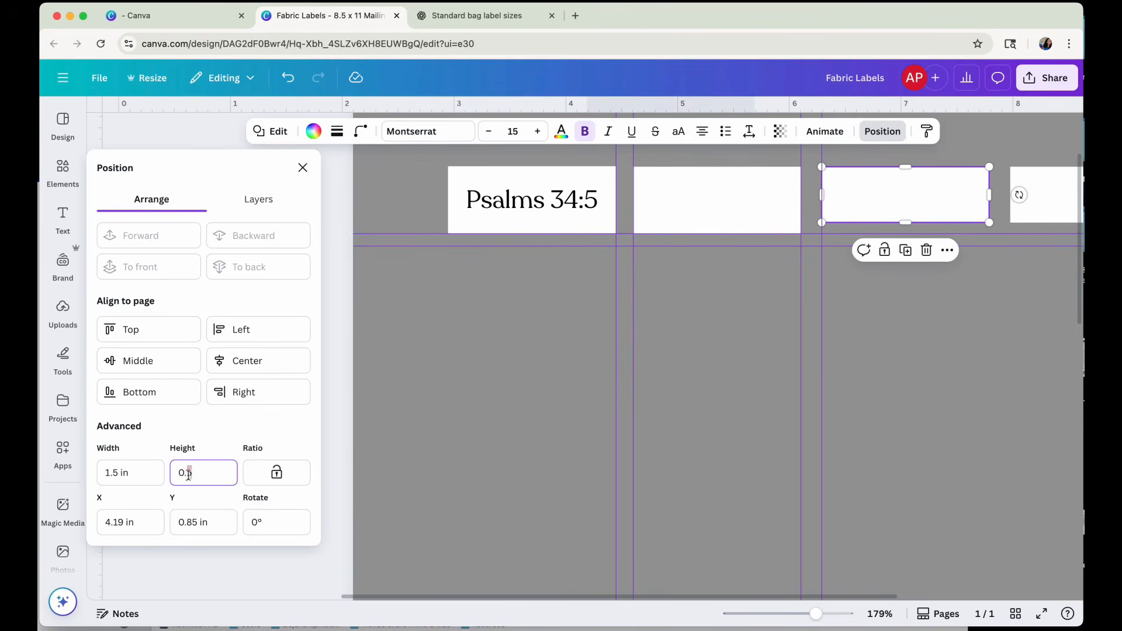
{"action": "type", "text": "6"}
{"action": "key", "text": "Return"}
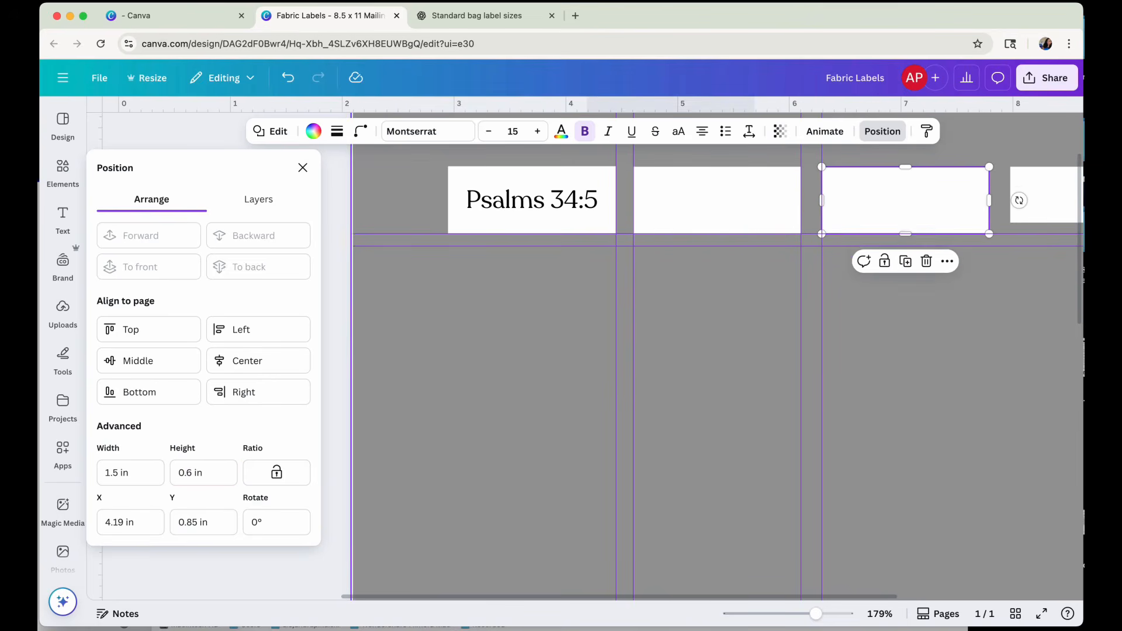
Set the height of the fourth label in the row to 0.6 in.
{"action": "left_click_drag", "start_coordinate": [619, 595], "coordinate": [806, 551]}
{"action": "left_click", "coordinate": [863, 193]}
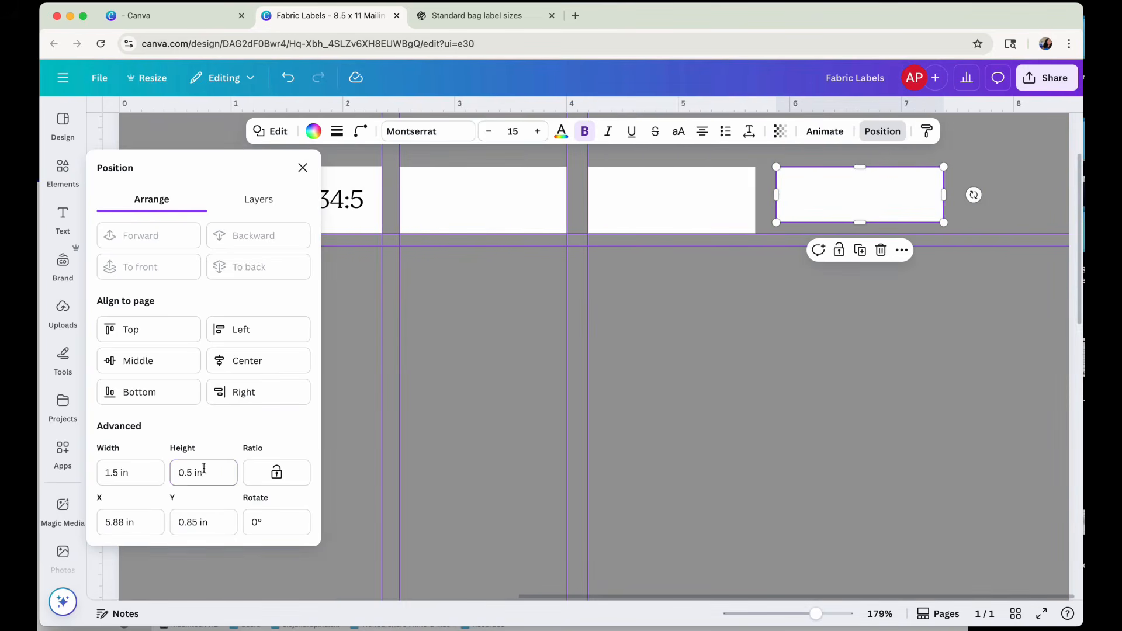
{"action": "left_click_drag", "start_coordinate": [192, 473], "coordinate": [186, 474]}
{"action": "type", "text": ".6"}
{"action": "key", "text": "Return"}
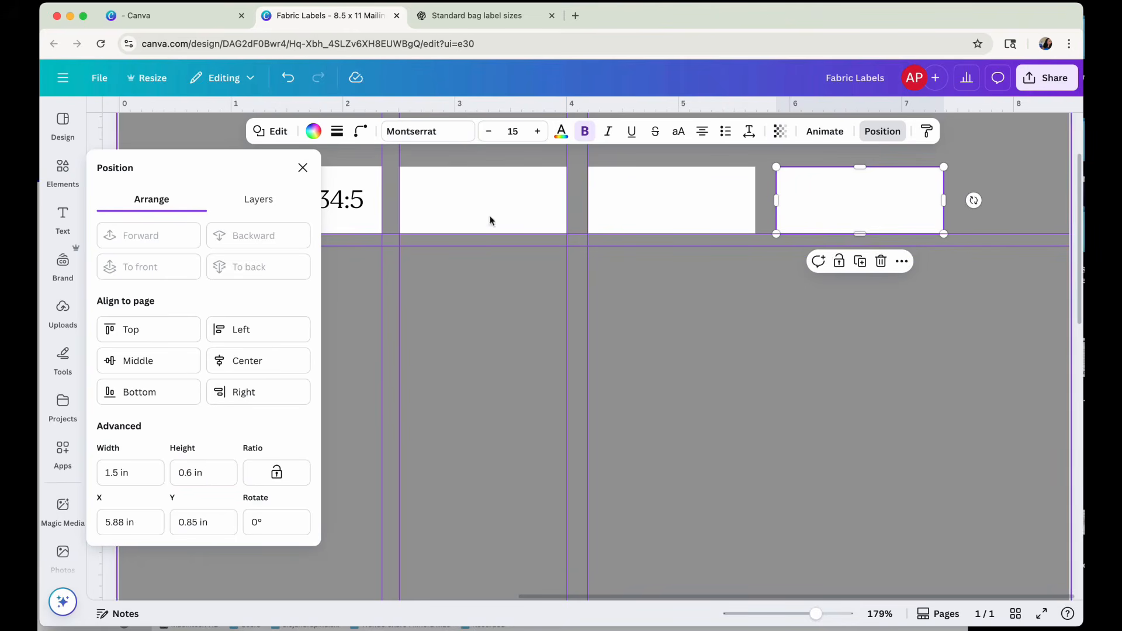
Narrow the guide gap after the second label, and shift the third label to X 4.09 in and the fourth to X 5.68 in.
{"action": "left_click_drag", "start_coordinate": [593, 168], "coordinate": [583, 168]}
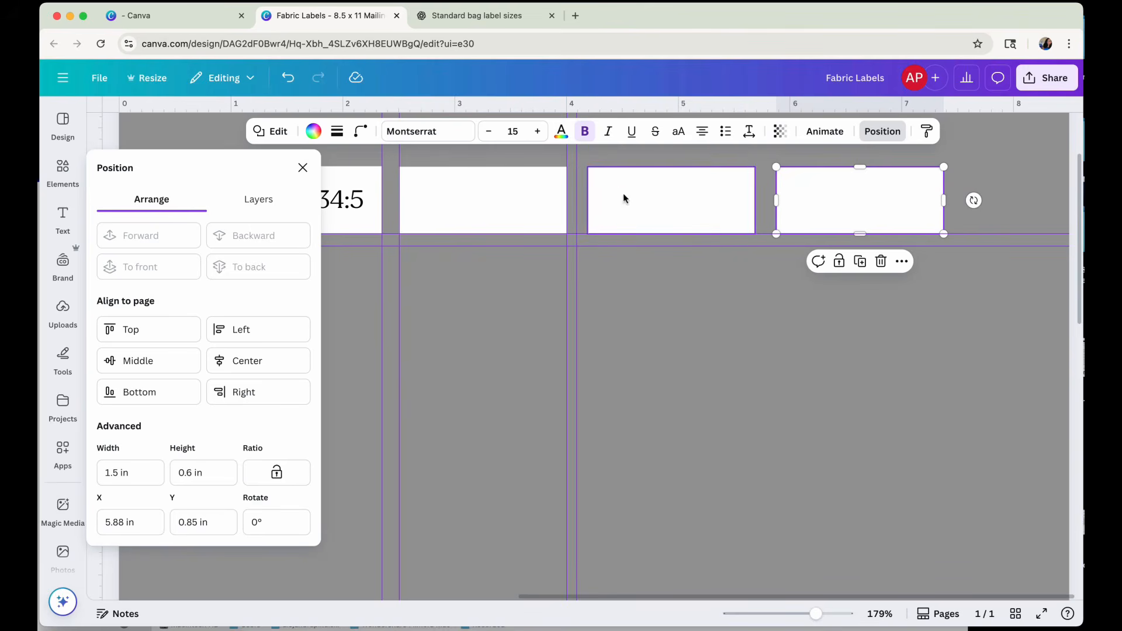
{"action": "left_click_drag", "start_coordinate": [623, 199], "coordinate": [612, 194]}
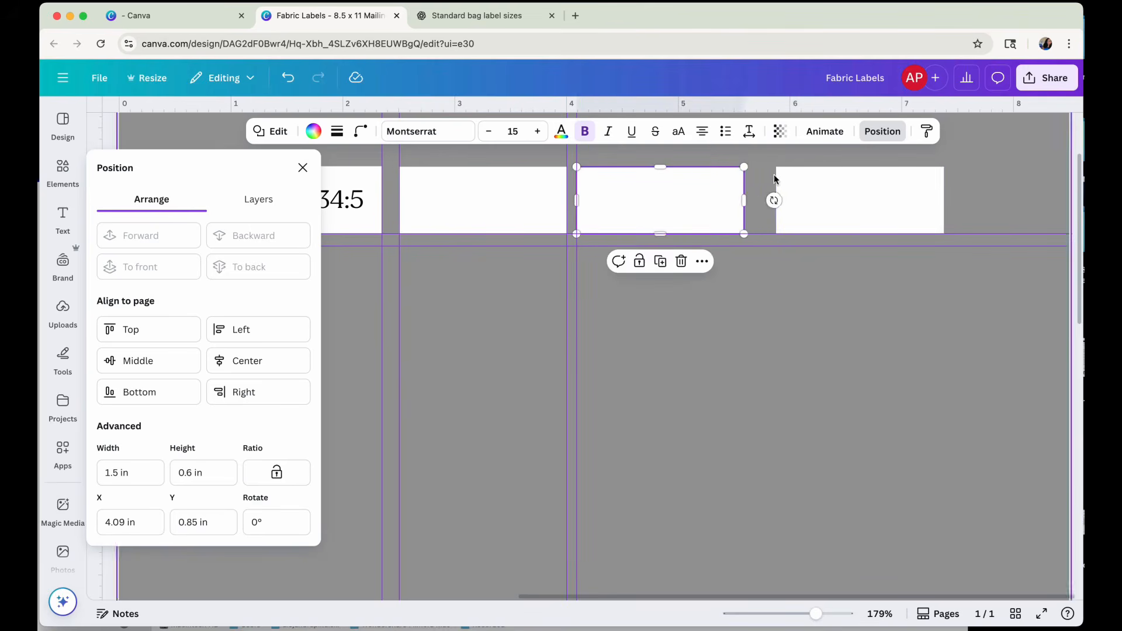
{"action": "left_click_drag", "start_coordinate": [810, 187], "coordinate": [793, 190]}
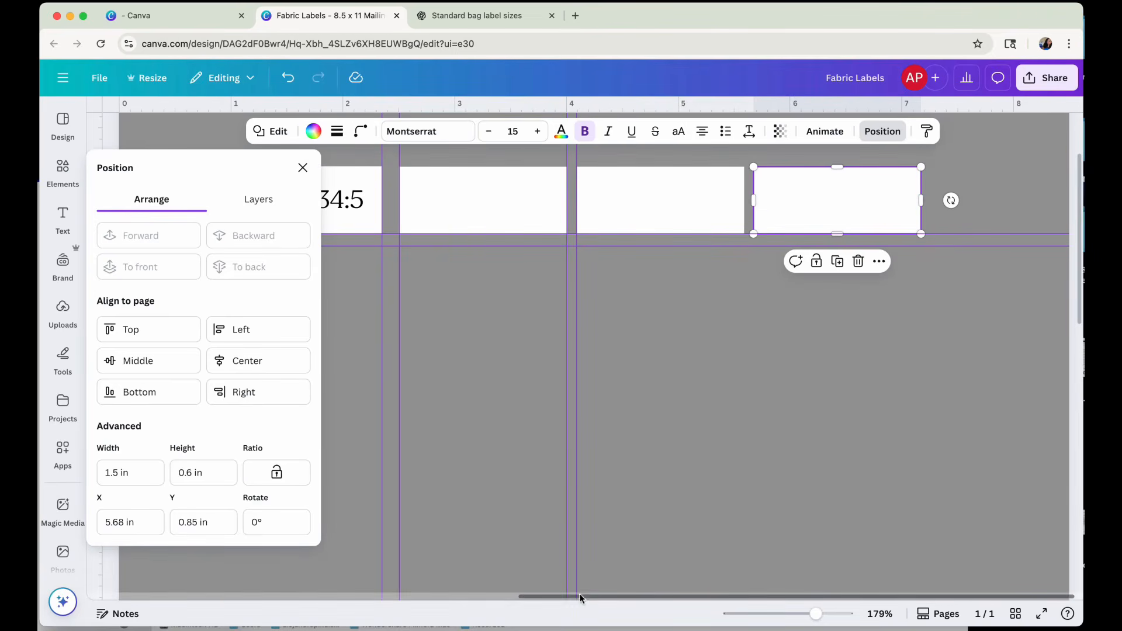
Bring the vertical guides after the first label closer together and move the second label to X 2.42 in.
{"action": "left_click_drag", "start_coordinate": [579, 596], "coordinate": [426, 610]}
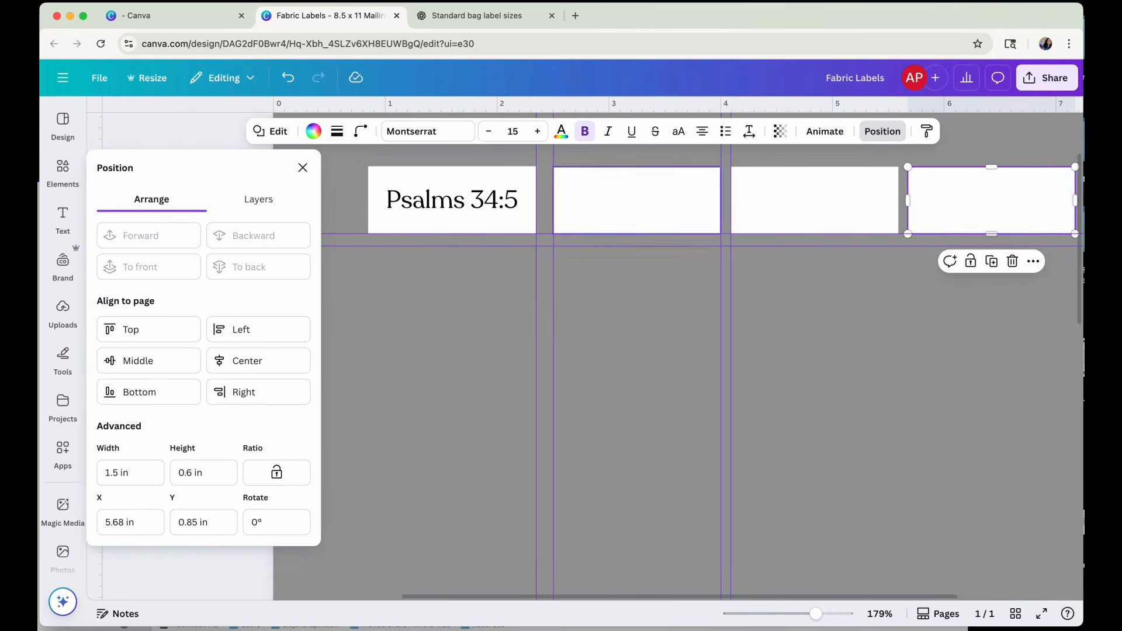
{"action": "left_click_drag", "start_coordinate": [559, 161], "coordinate": [549, 162]}
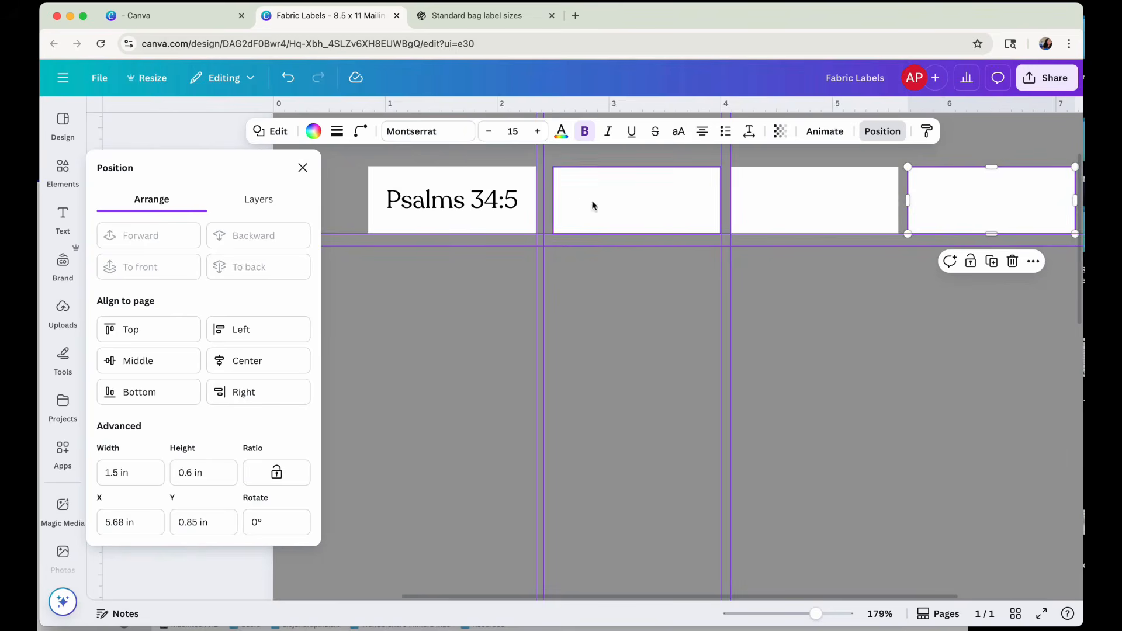
{"action": "left_click_drag", "start_coordinate": [595, 206], "coordinate": [585, 203]}
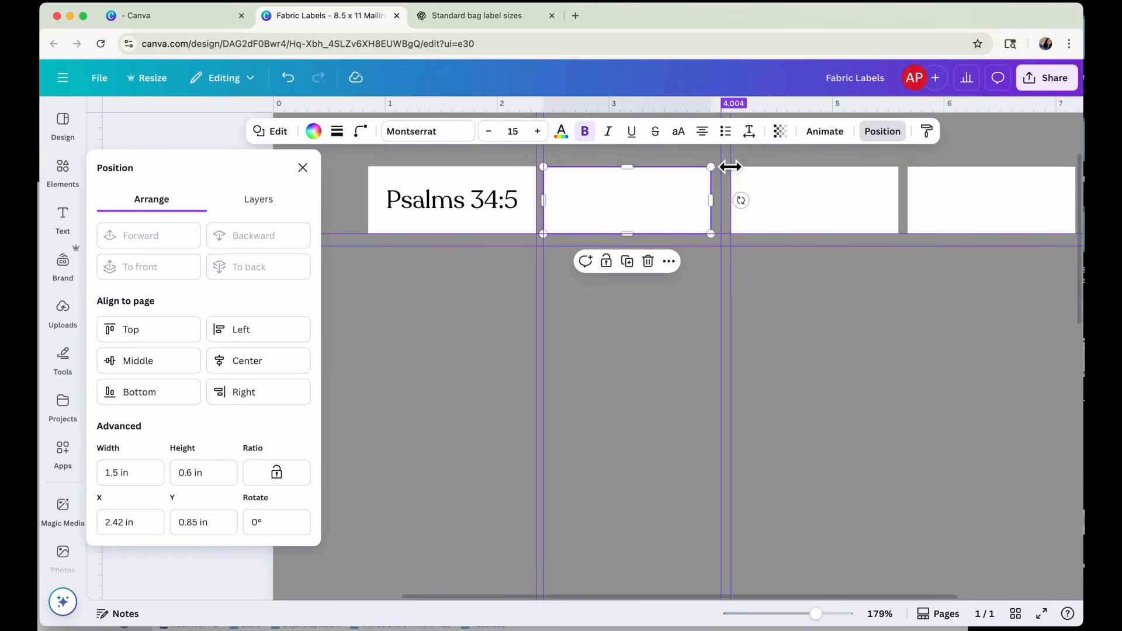
Shift the next pair of vertical guides, and move the third label to X 3.98 in and the fourth to X 5.54 in.
{"action": "mouse_move", "coordinate": [722, 168]}
{"action": "left_mouse_down"}
{"action": "mouse_move", "coordinate": [736, 160]}
{"action": "mouse_move", "coordinate": [720, 165]}
{"action": "left_mouse_up"}
{"action": "left_click_drag", "start_coordinate": [777, 200], "coordinate": [765, 197]}
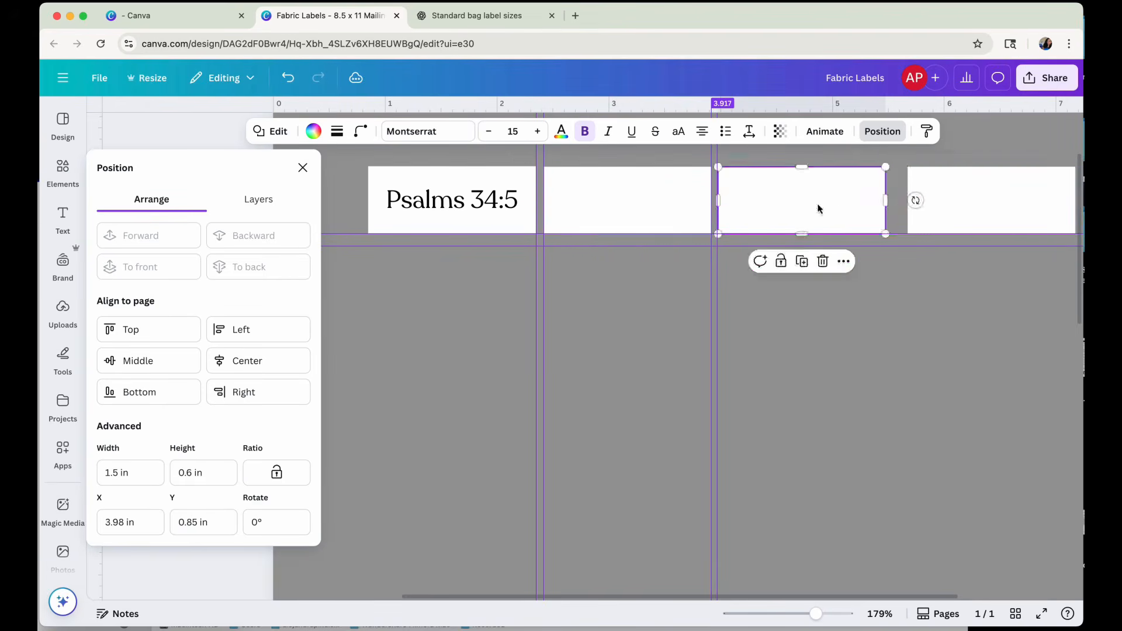
{"action": "left_click_drag", "start_coordinate": [948, 201], "coordinate": [934, 203]}
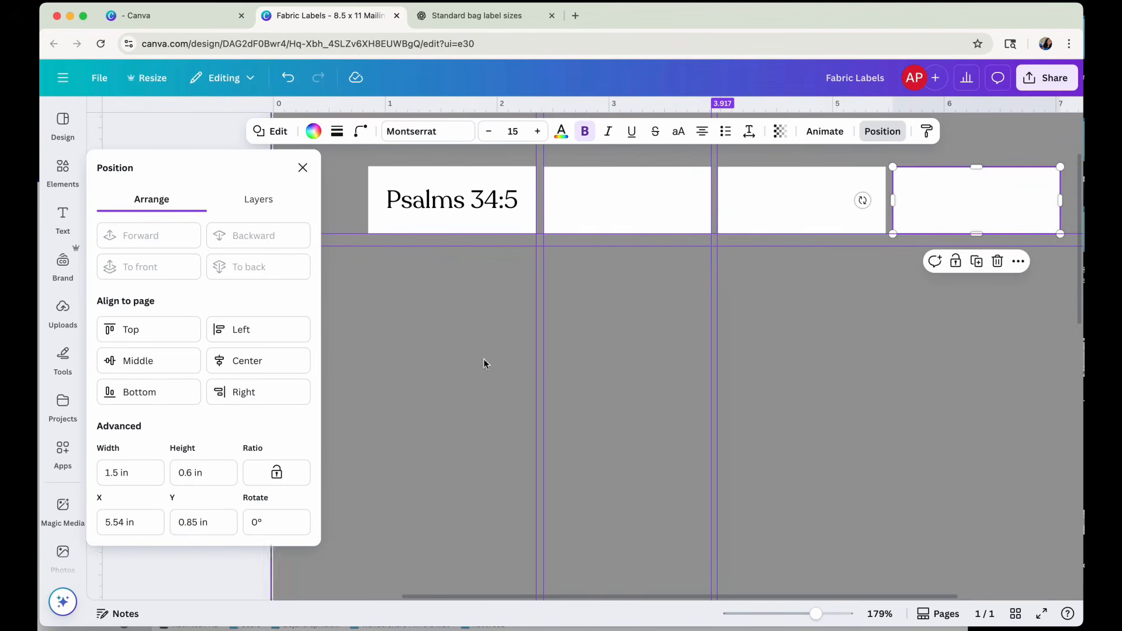
{"action": "left_click", "coordinate": [301, 166]}
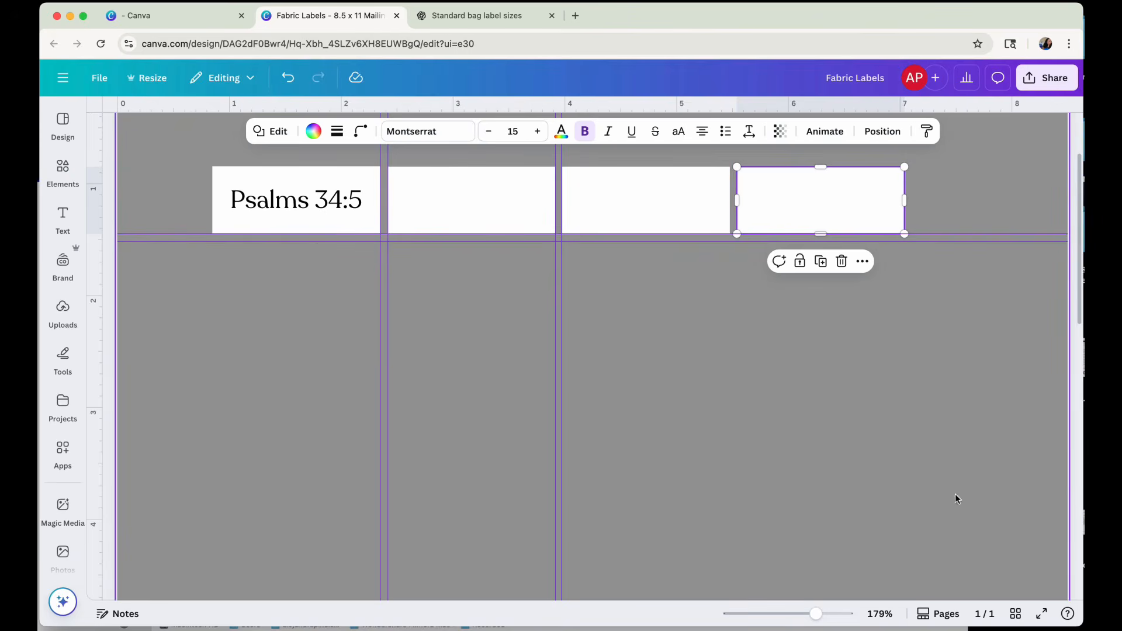
Look through the replacement shapes offered for the first label's rectangle.
{"action": "left_click_drag", "start_coordinate": [815, 614], "coordinate": [803, 614]}
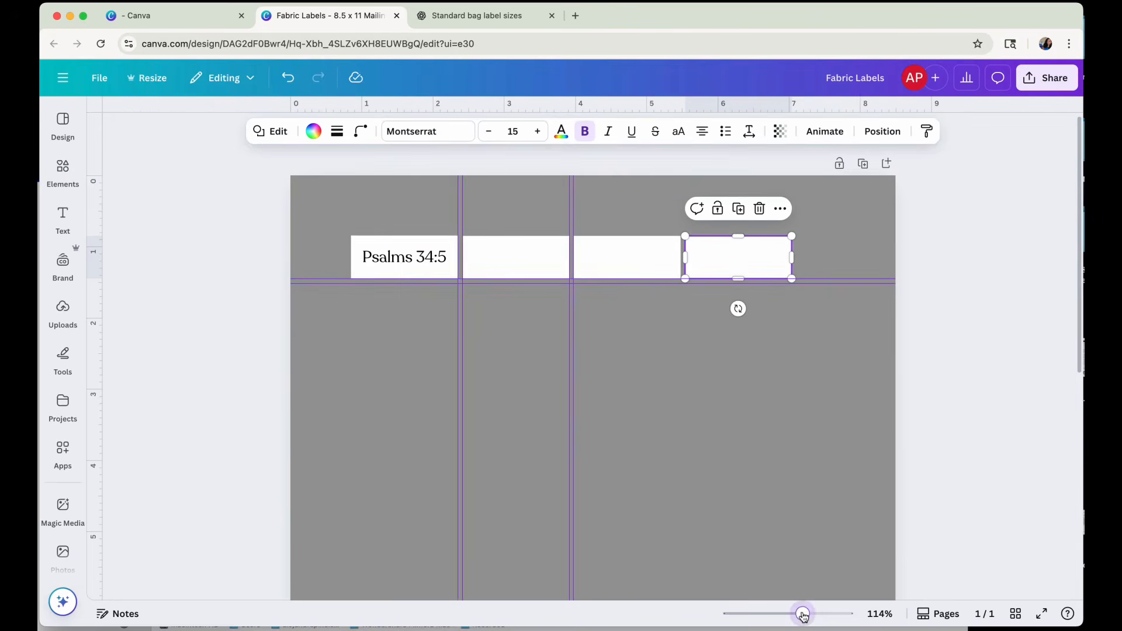
{"action": "left_click", "coordinate": [396, 261]}
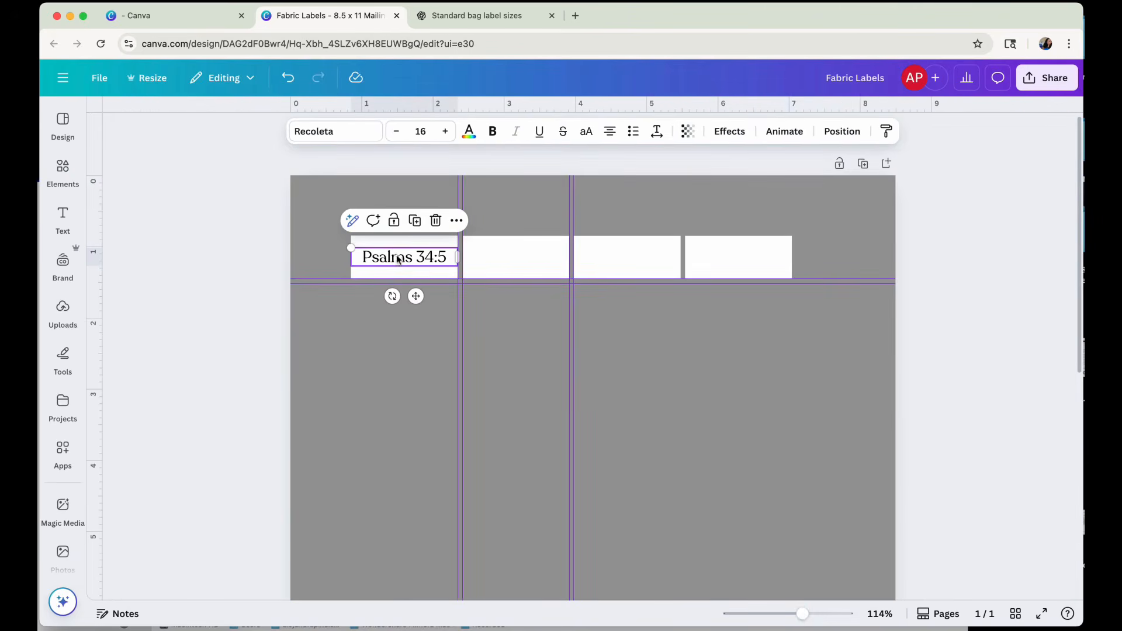
{"action": "left_click", "coordinate": [410, 273]}
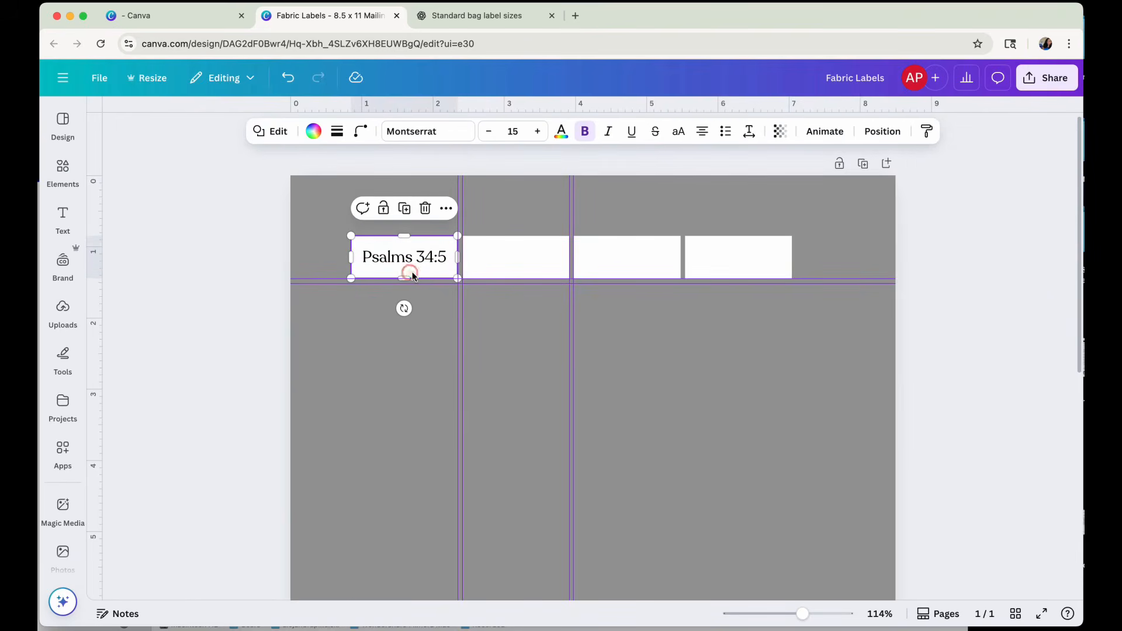
{"action": "left_click", "coordinate": [272, 130]}
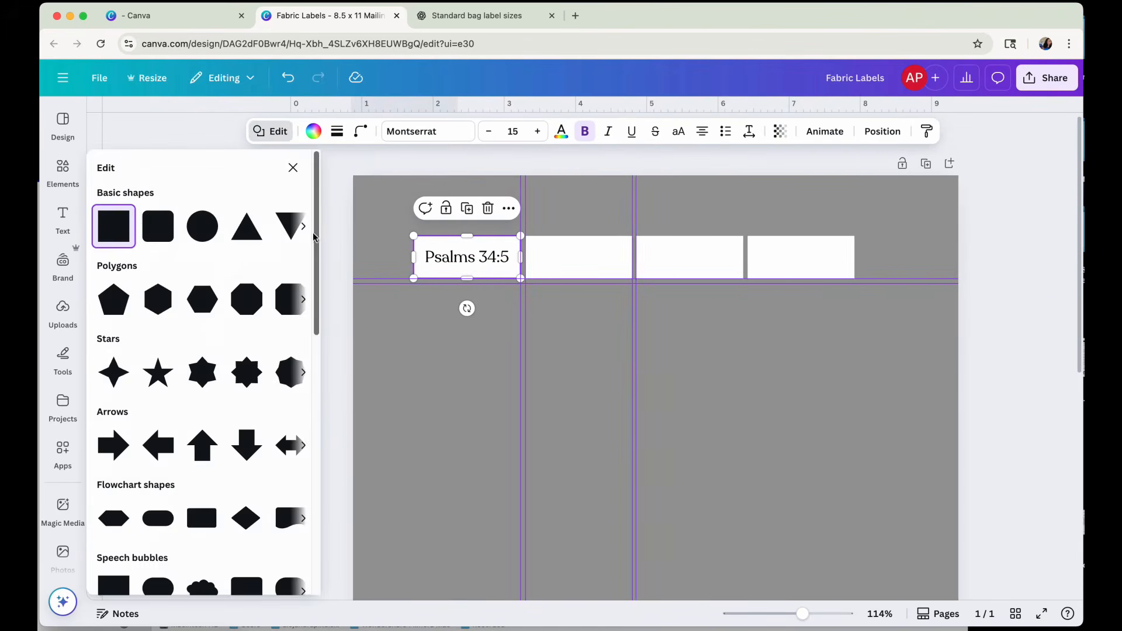
{"action": "left_click", "coordinate": [304, 226]}
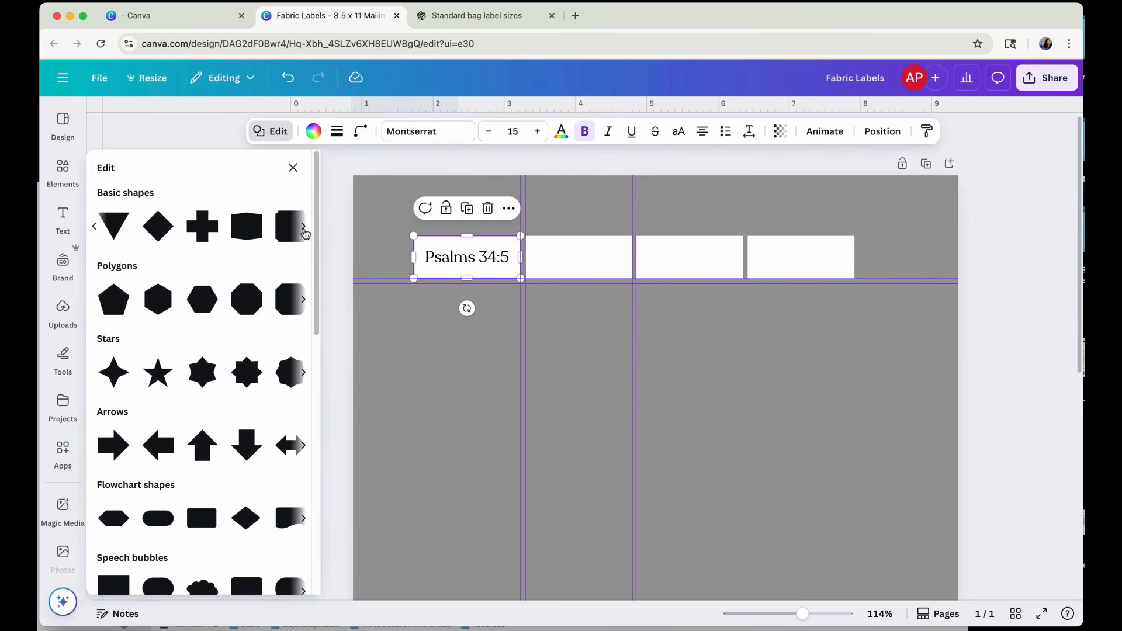
{"action": "left_click", "coordinate": [304, 226]}
{"action": "scroll", "coordinate": [285, 368], "scroll_direction": "down", "scroll_amount": 5}
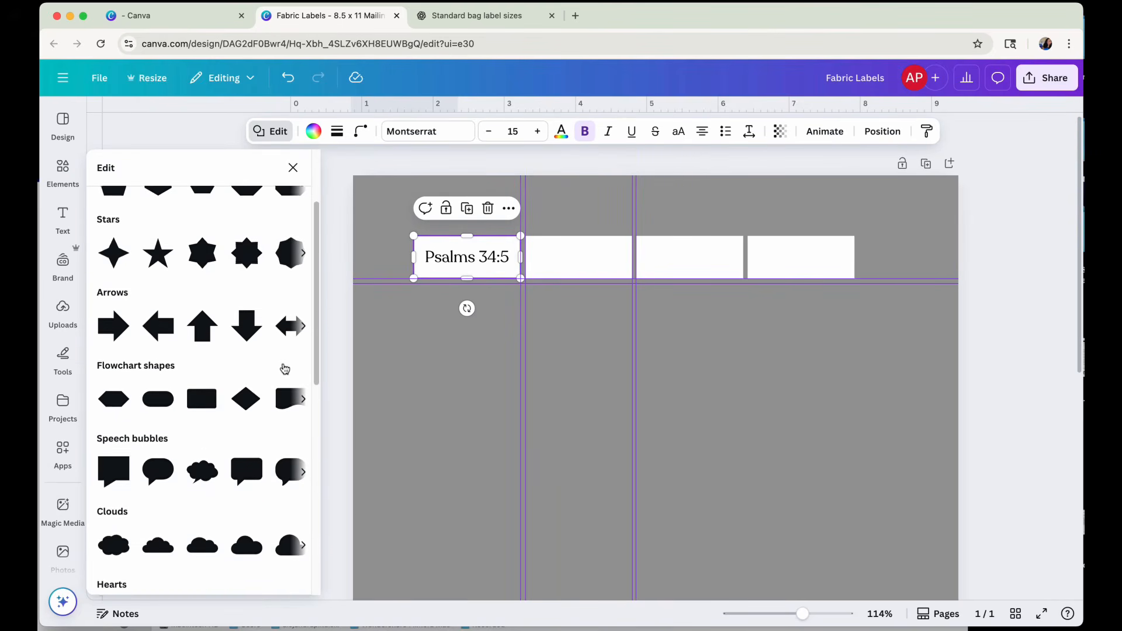
Search the elements library for "glow" and look through the full set of graphics.
{"action": "left_click", "coordinate": [69, 171]}
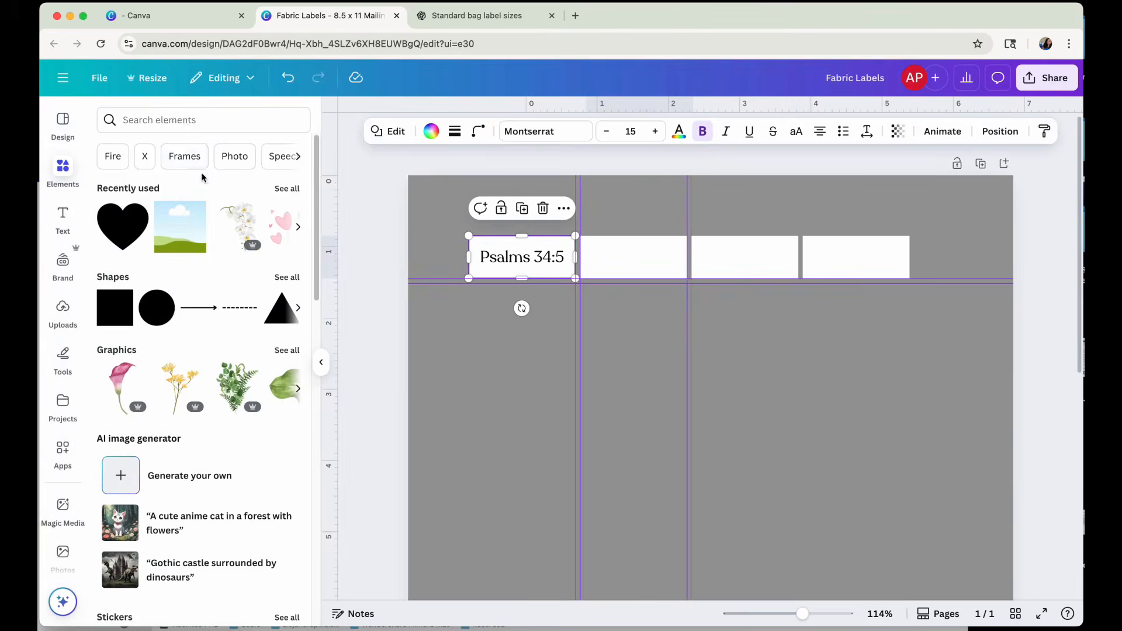
{"action": "left_click", "coordinate": [185, 123]}
{"action": "type", "text": "glow"}
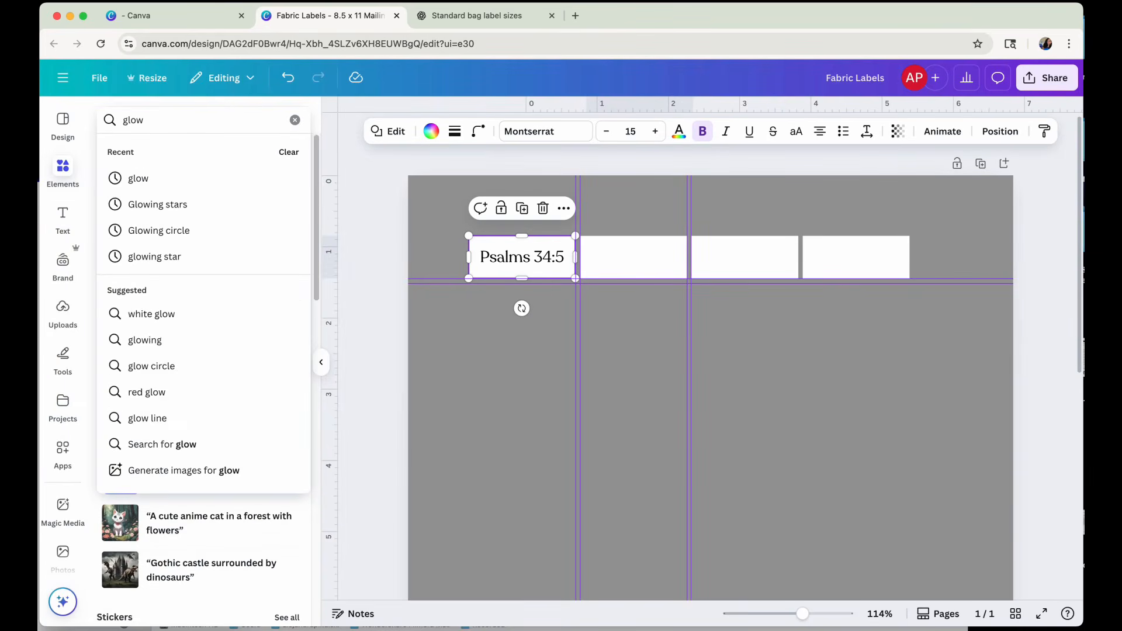
{"action": "key", "text": "Return"}
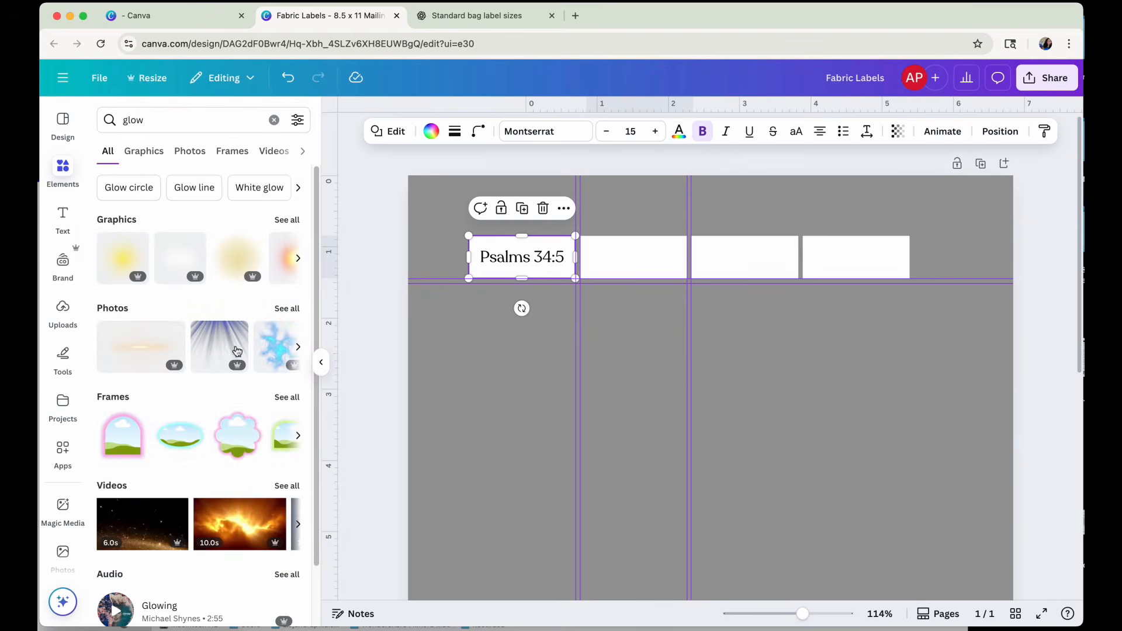
{"action": "left_click", "coordinate": [287, 220]}
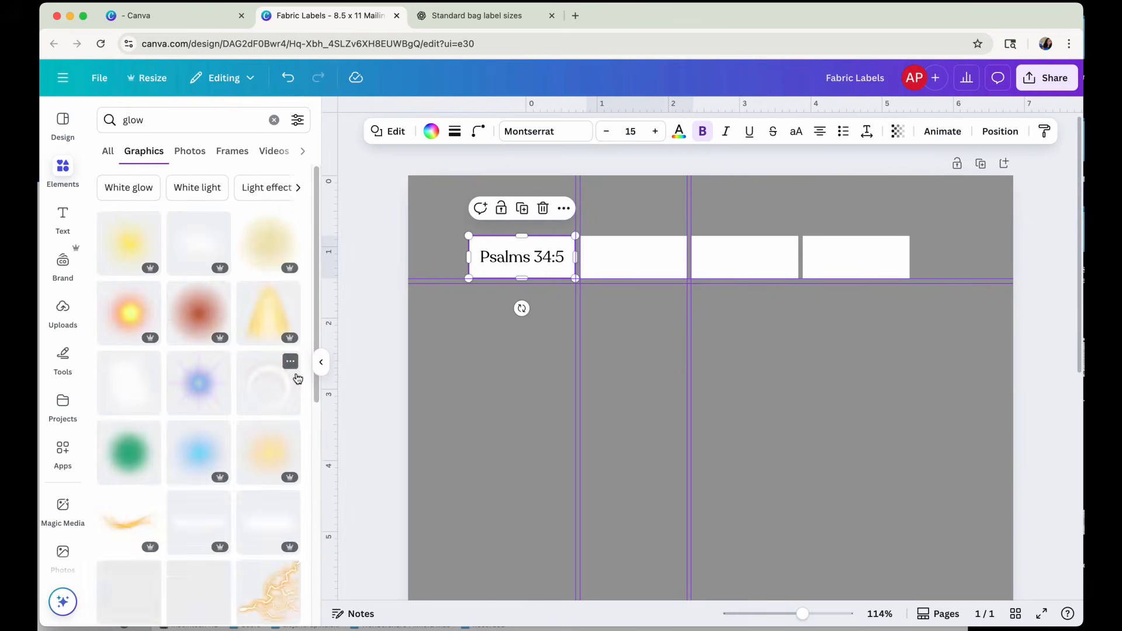
{"action": "scroll", "coordinate": [298, 379], "scroll_direction": "down", "scroll_amount": 15}
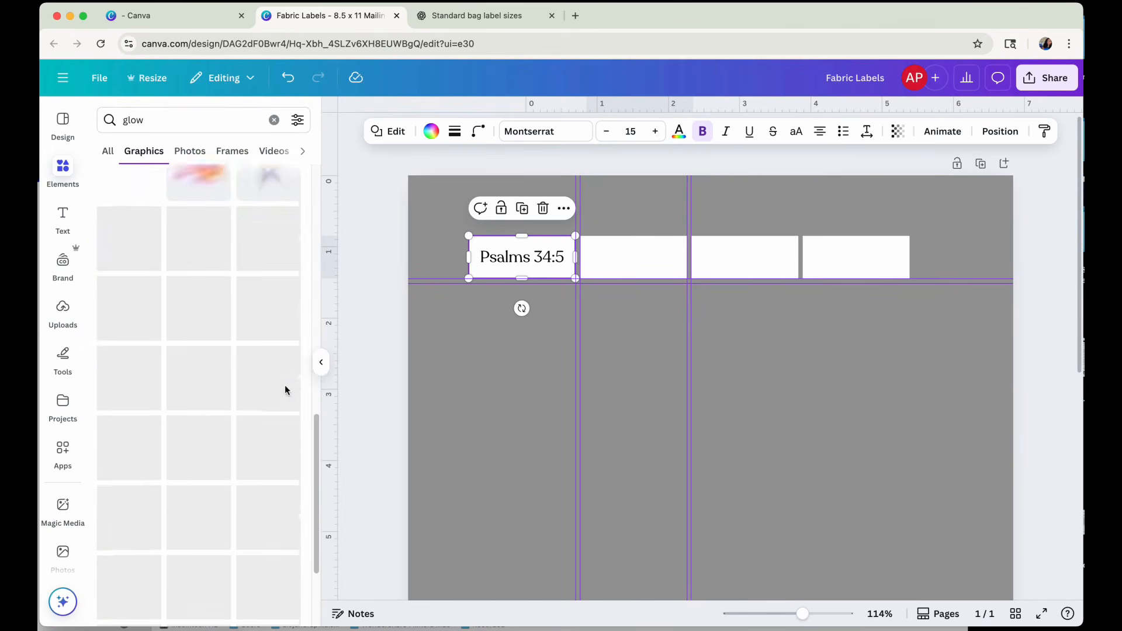
{"action": "scroll", "coordinate": [286, 390], "scroll_direction": "down", "scroll_amount": 2}
{"action": "scroll", "coordinate": [281, 389], "scroll_direction": "up", "scroll_amount": 15}
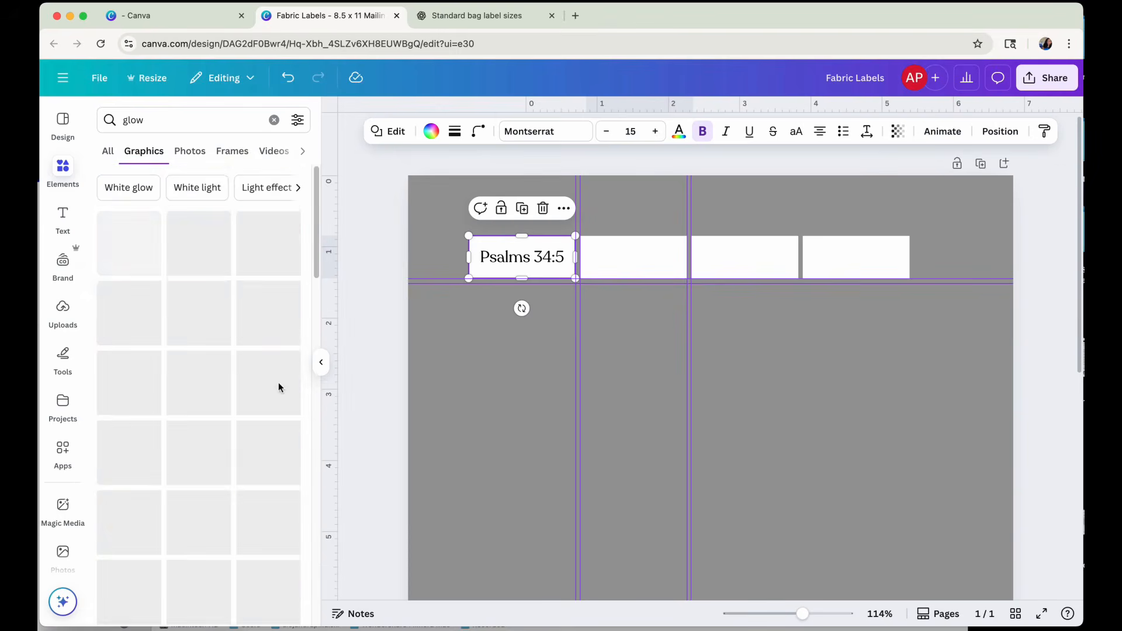
Search the graphics for "star" and look through the results for a decoration that suits the label.
{"action": "left_click", "coordinate": [142, 120]}
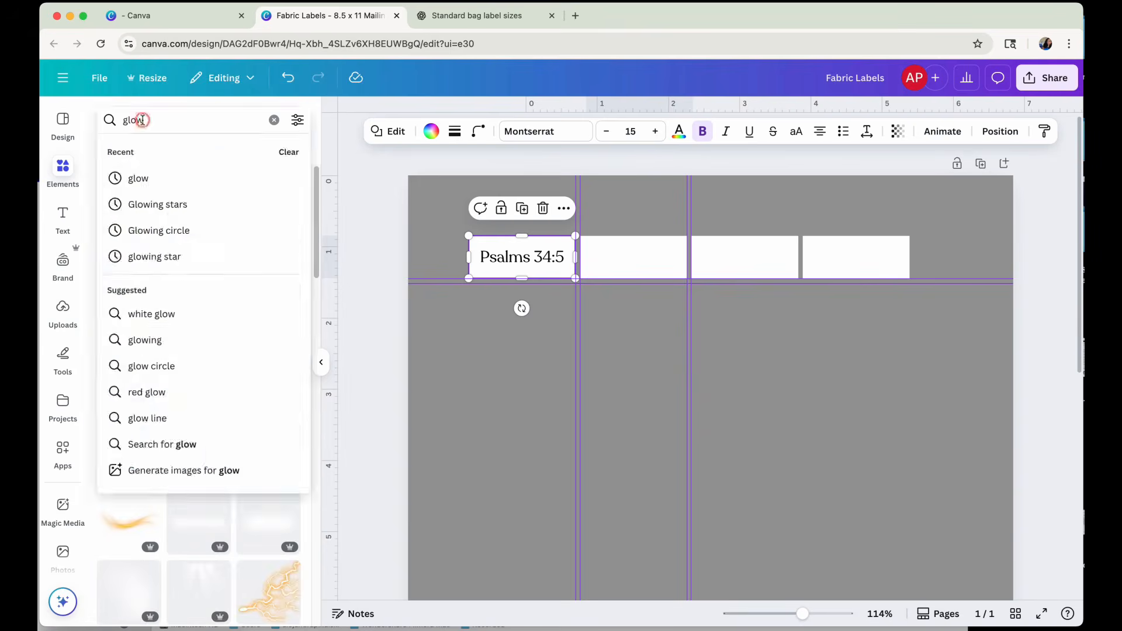
{"action": "key", "text": "super+a"}
{"action": "type", "text": "start"}
{"action": "key", "text": "BackSpace"}
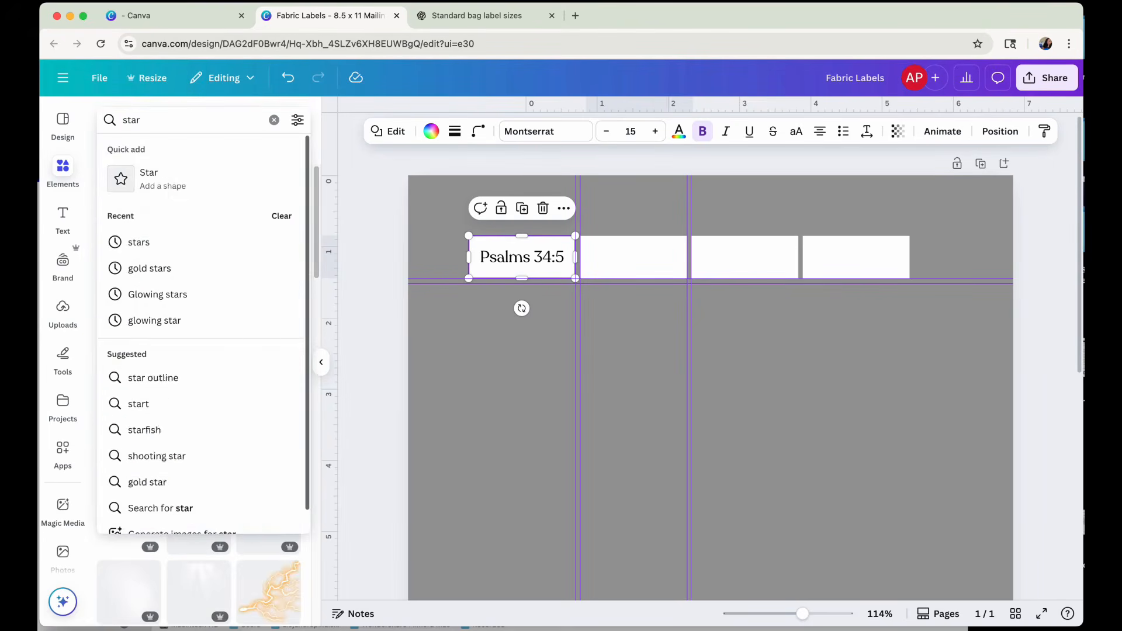
{"action": "key", "text": "Return"}
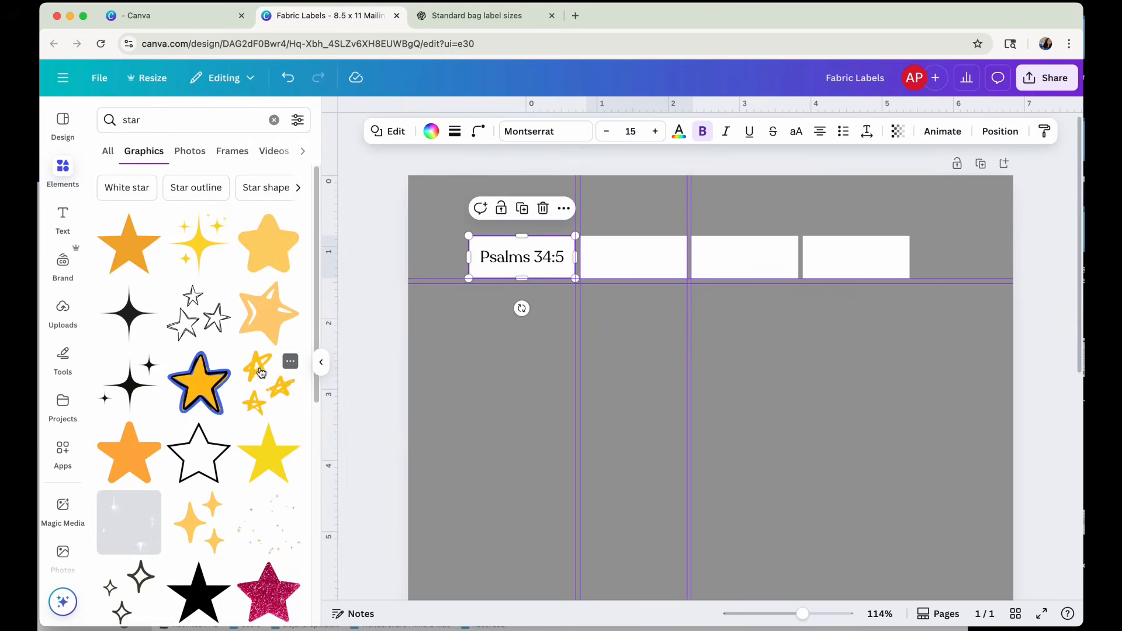
{"action": "scroll", "coordinate": [261, 373], "scroll_direction": "down", "scroll_amount": 5}
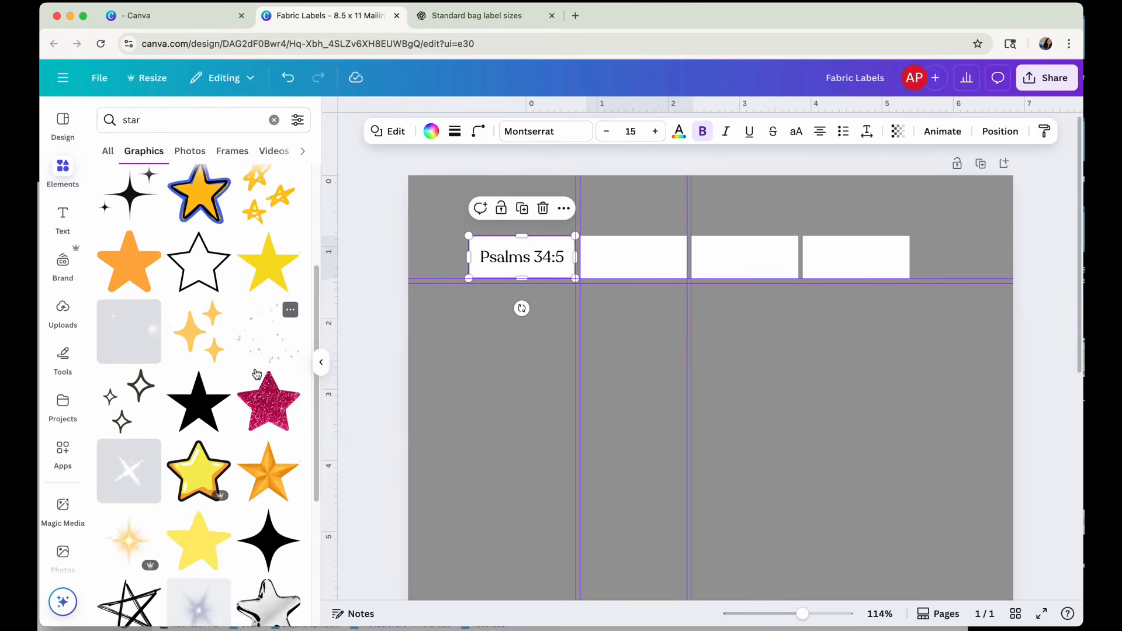
{"action": "scroll", "coordinate": [257, 374], "scroll_direction": "down", "scroll_amount": 5}
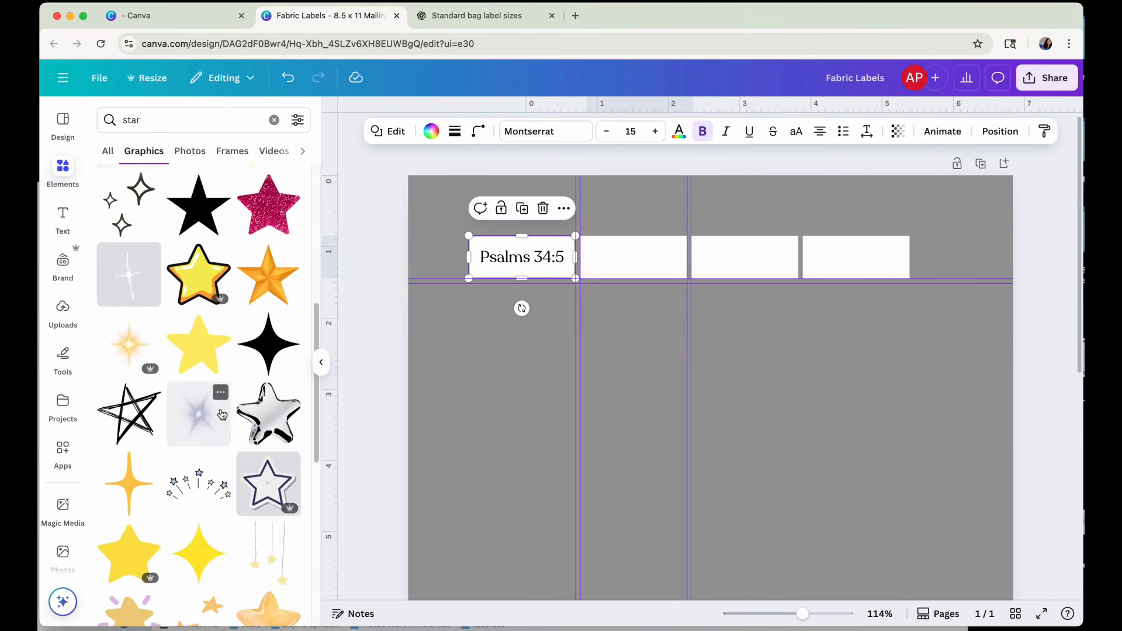
{"action": "scroll", "coordinate": [222, 414], "scroll_direction": "down", "scroll_amount": 2}
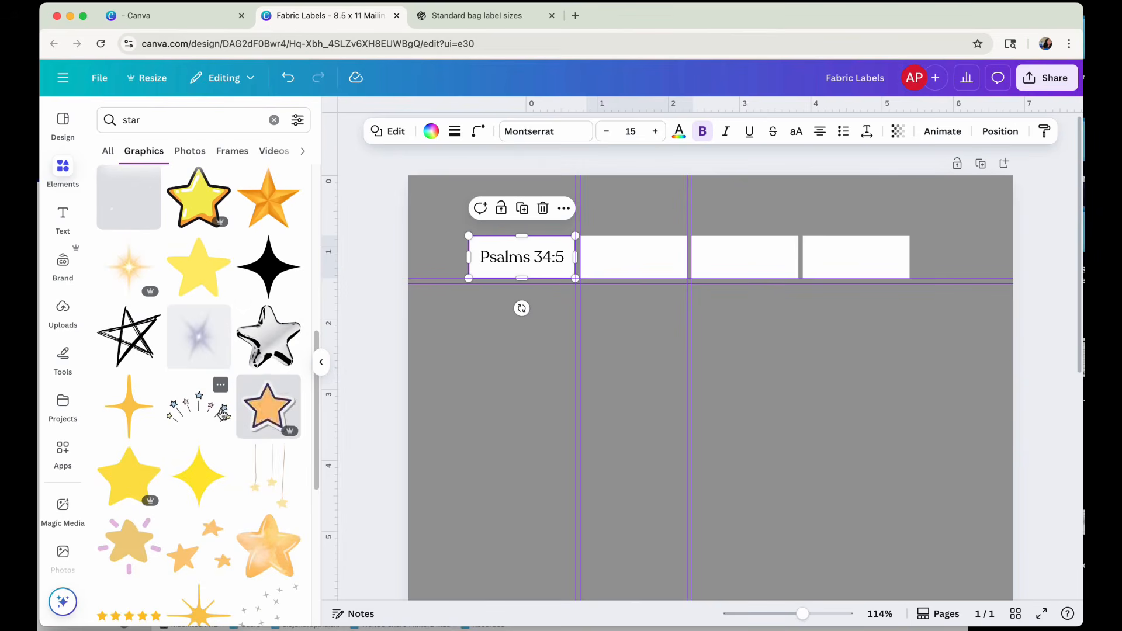
{"action": "scroll", "coordinate": [223, 414], "scroll_direction": "down", "scroll_amount": 2}
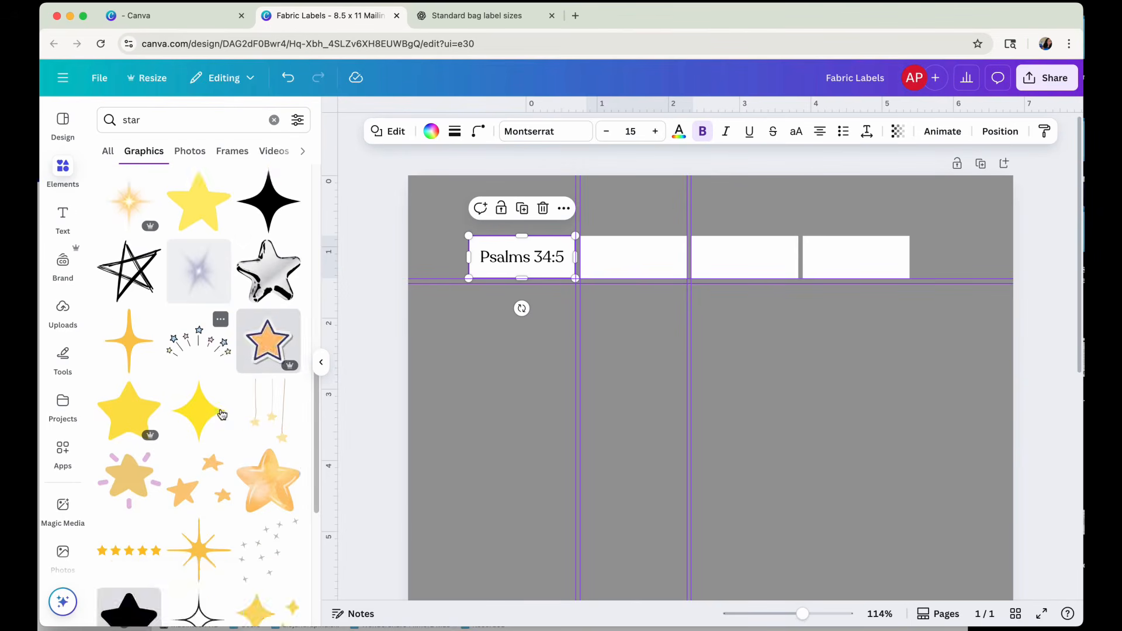
{"action": "scroll", "coordinate": [223, 415], "scroll_direction": "down", "scroll_amount": 10}
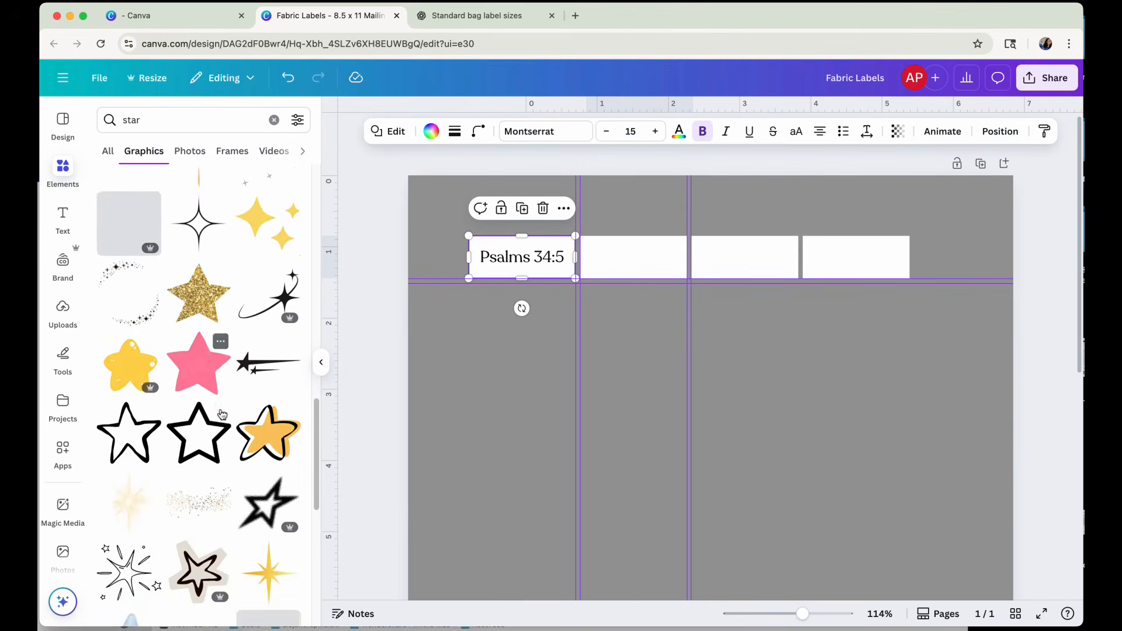
{"action": "scroll", "coordinate": [222, 414], "scroll_direction": "down", "scroll_amount": 4}
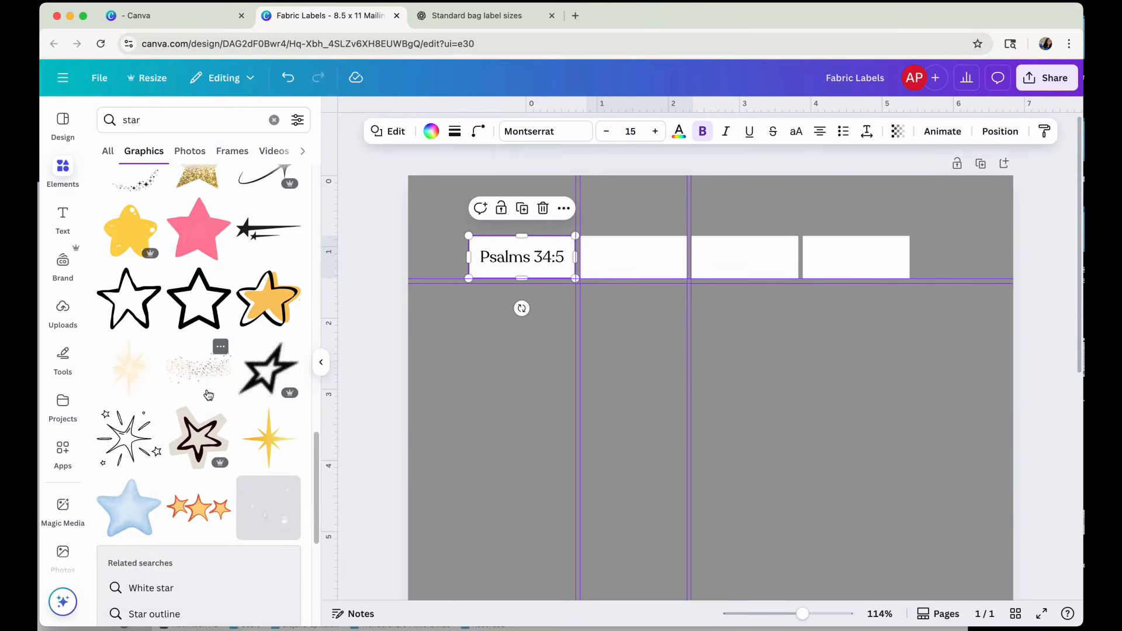
{"action": "scroll", "coordinate": [208, 395], "scroll_direction": "down", "scroll_amount": 6}
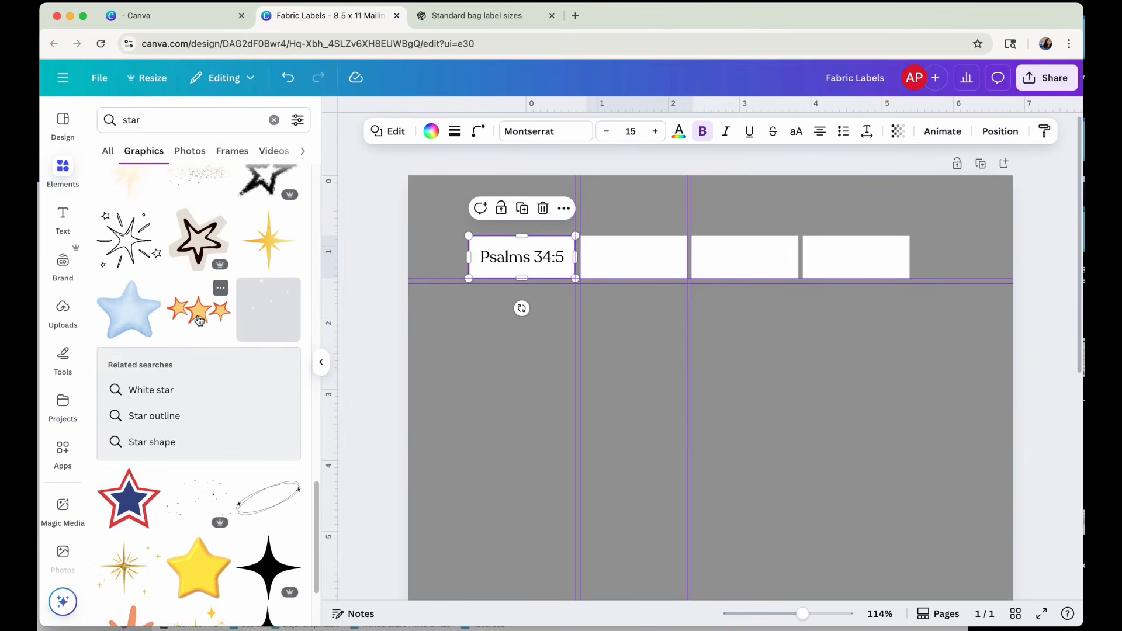
{"action": "left_click", "coordinate": [190, 569]}
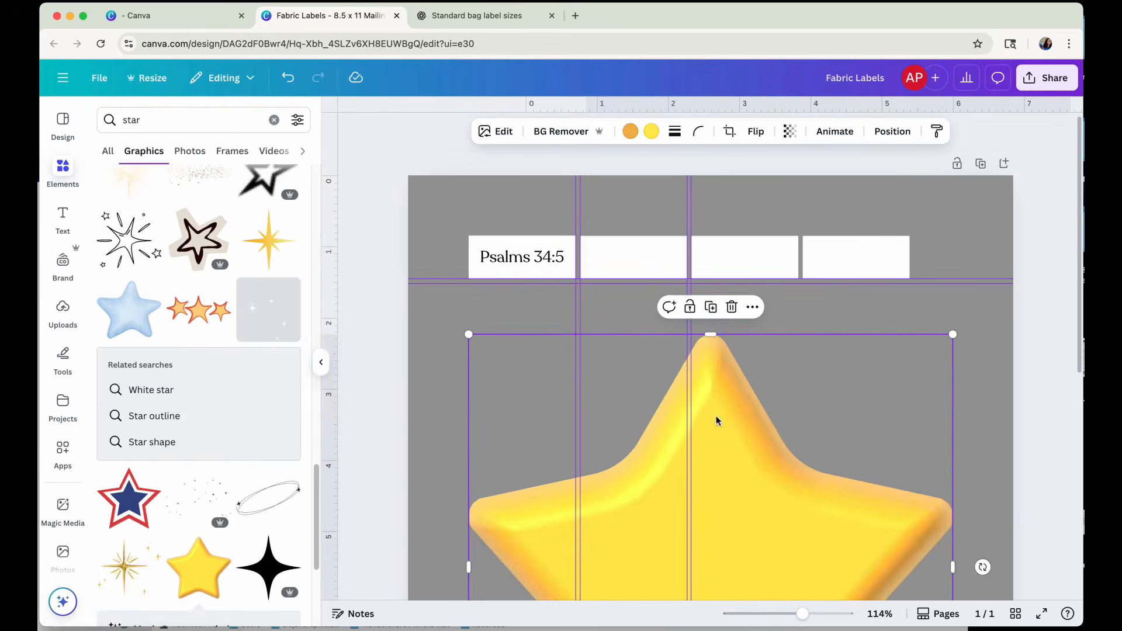
{"action": "left_click_drag", "start_coordinate": [474, 341], "coordinate": [560, 257]}
{"action": "left_click", "coordinate": [589, 207]}
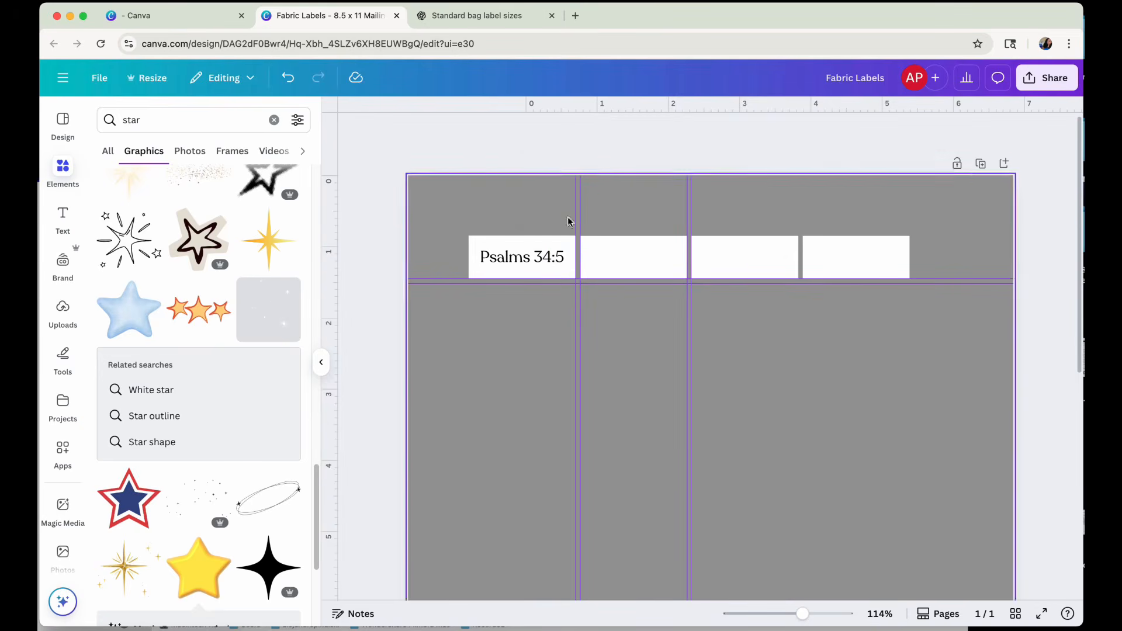
Add the golden four-pointed sparkle graphic with small stars and shrink it into the first label's upper-left corner.
{"action": "scroll", "coordinate": [242, 479], "scroll_direction": "down", "scroll_amount": 4}
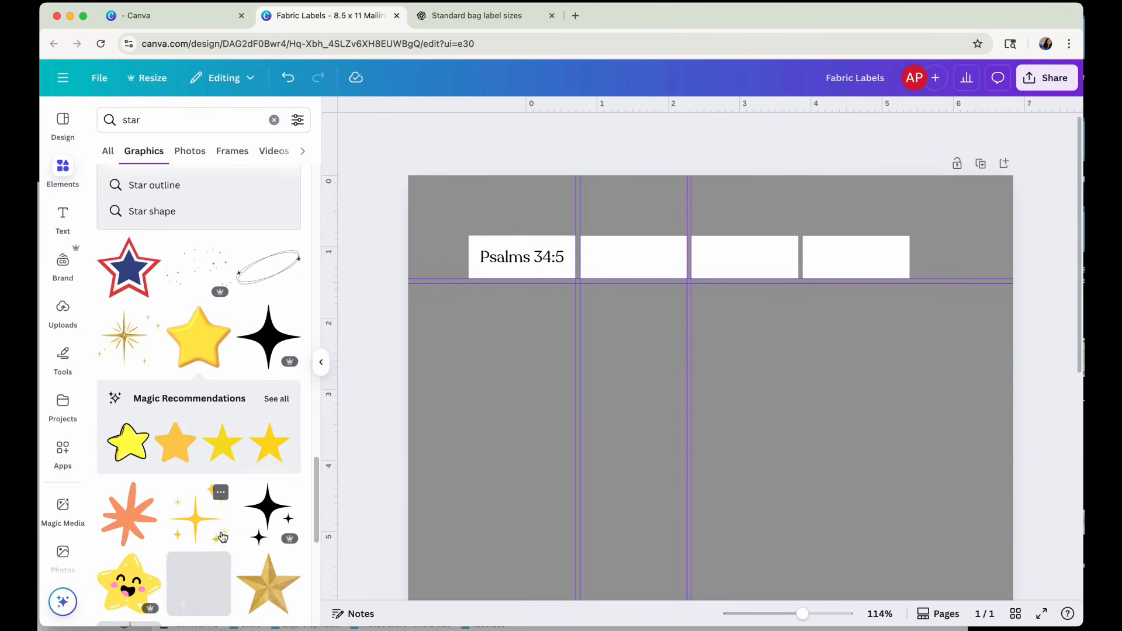
{"action": "left_click", "coordinate": [204, 519]}
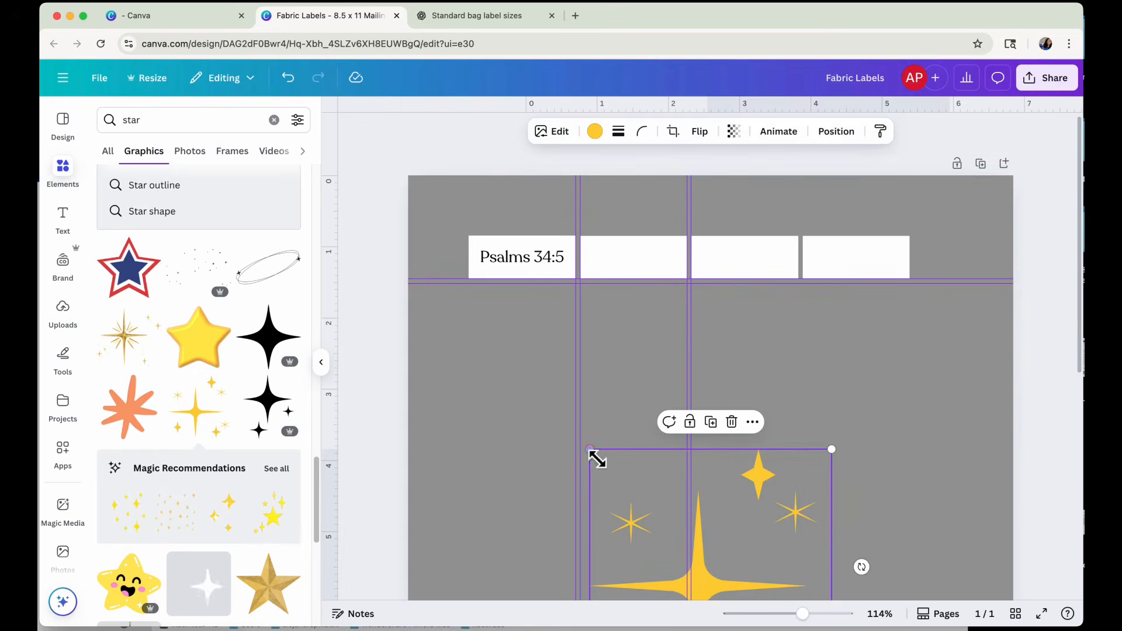
{"action": "left_click_drag", "start_coordinate": [590, 450], "coordinate": [479, 252]}
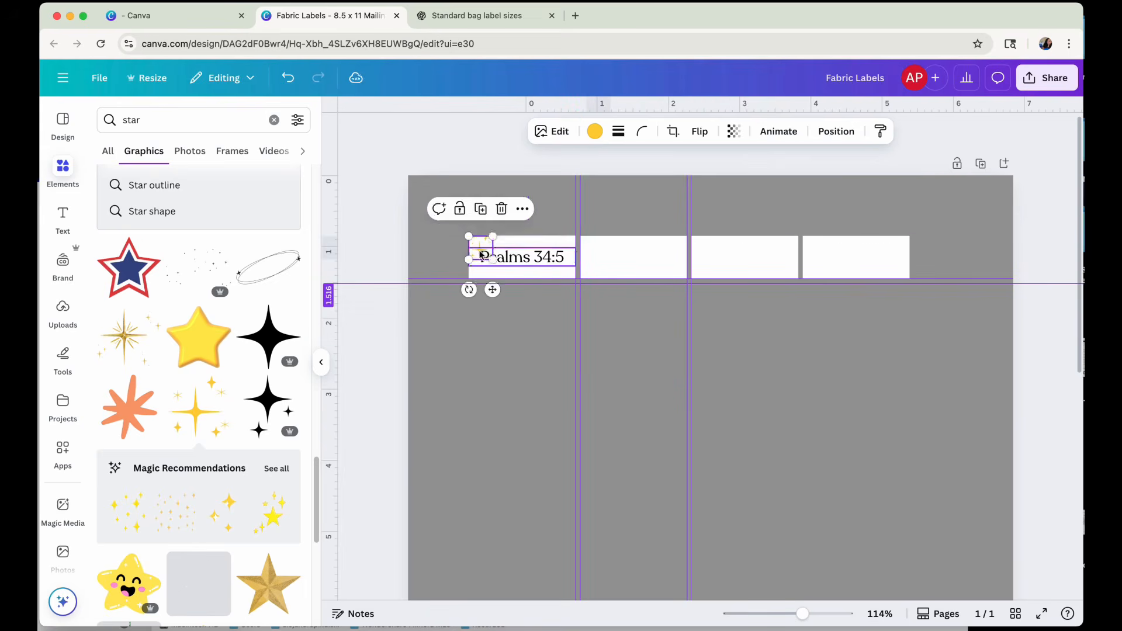
Shrink the Psalms 34:5 text to size 13.7 and shift it toward the first label's right side, clear of the sparkle.
{"action": "left_click_drag", "start_coordinate": [544, 265], "coordinate": [543, 270]}
{"action": "left_click_drag", "start_coordinate": [803, 614], "coordinate": [814, 622]}
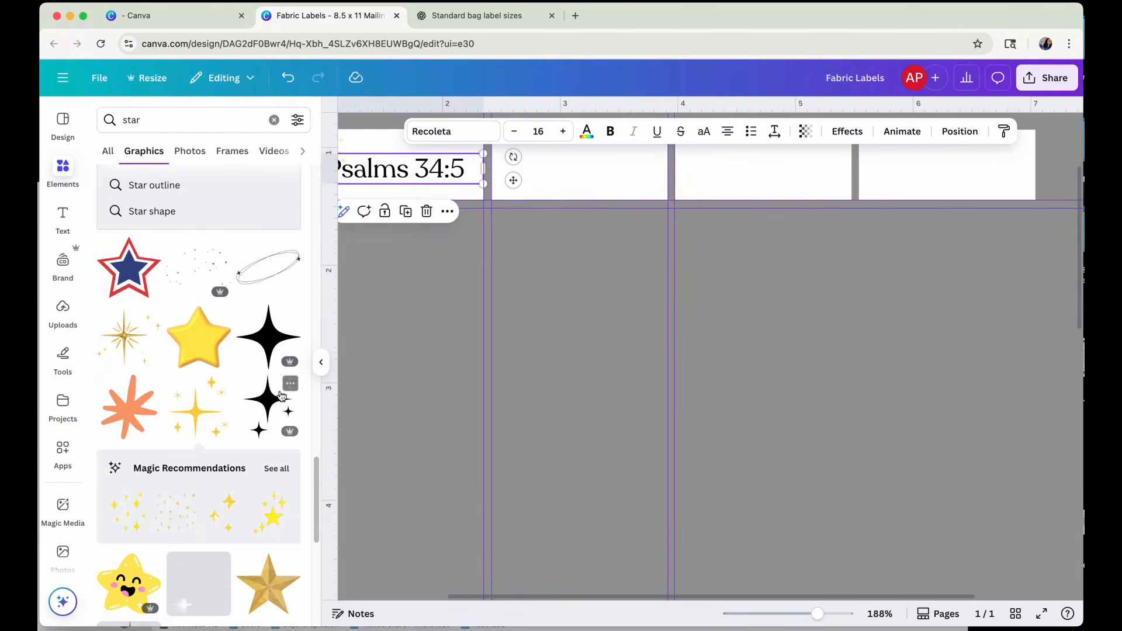
{"action": "left_click", "coordinate": [316, 361]}
{"action": "scroll", "coordinate": [271, 328], "scroll_direction": "up", "scroll_amount": 3}
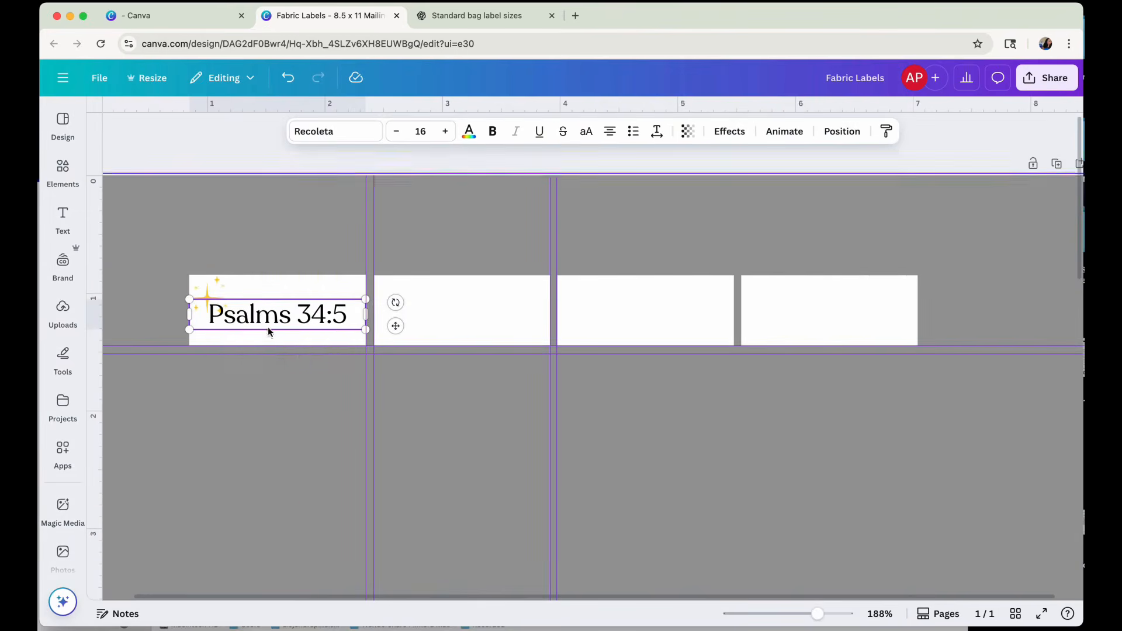
{"action": "left_click_drag", "start_coordinate": [368, 315], "coordinate": [373, 305]}
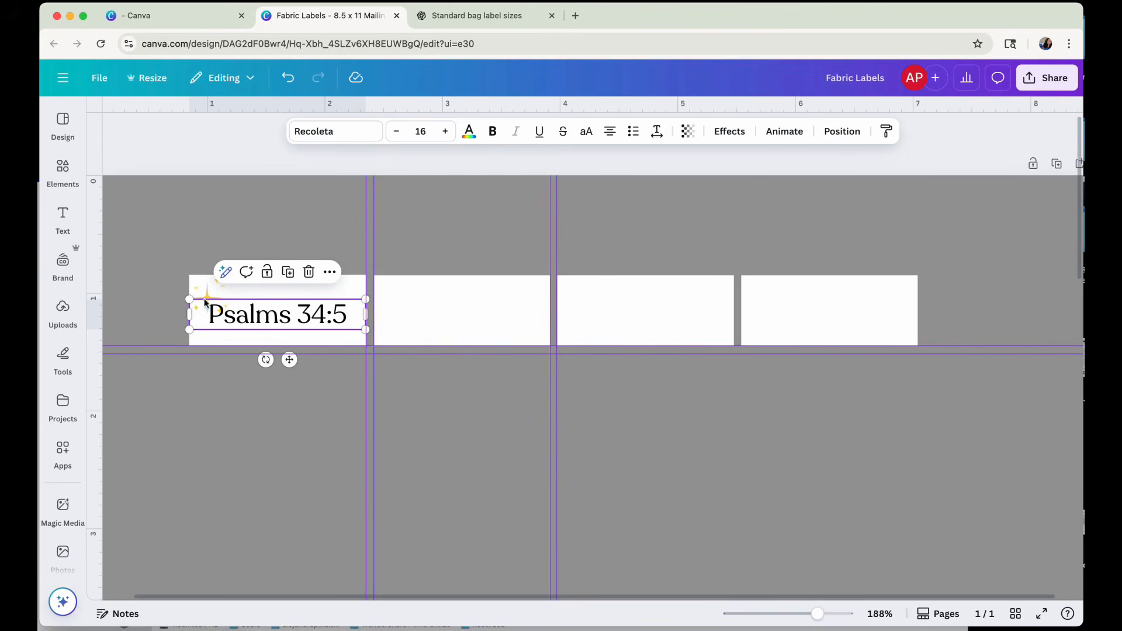
{"action": "left_click_drag", "start_coordinate": [189, 299], "coordinate": [215, 304]}
{"action": "left_click_drag", "start_coordinate": [287, 316], "coordinate": [281, 315]}
Switch the brand colours to the My Mellow Glow kit and recolour the sparkle graphic with its logo's light pink.
{"action": "left_click", "coordinate": [198, 289]}
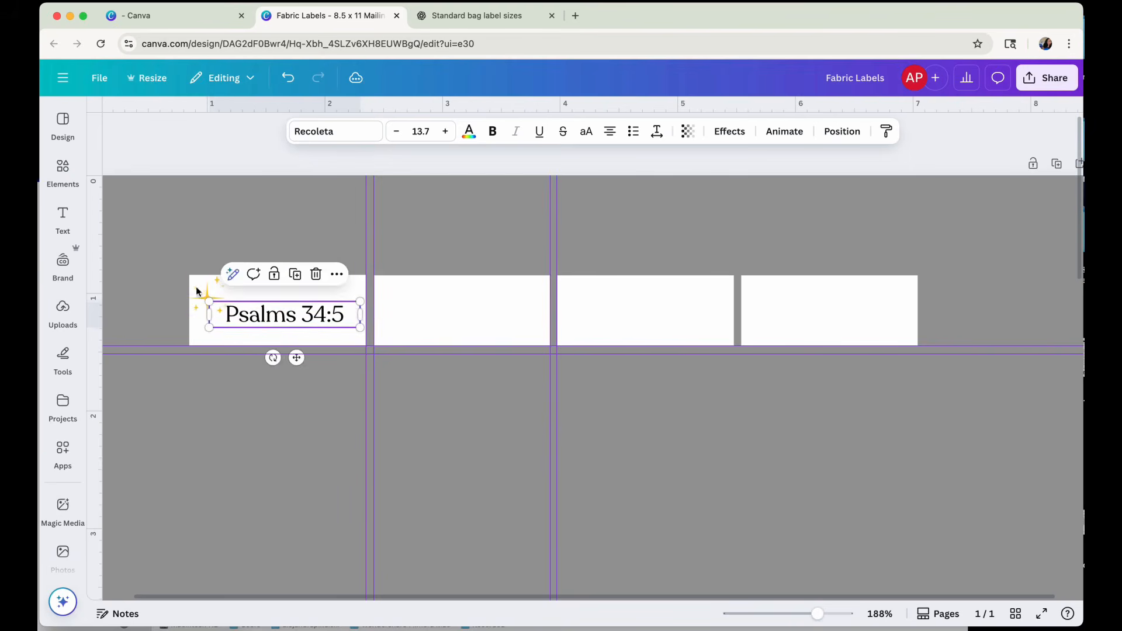
{"action": "left_click", "coordinate": [477, 131]}
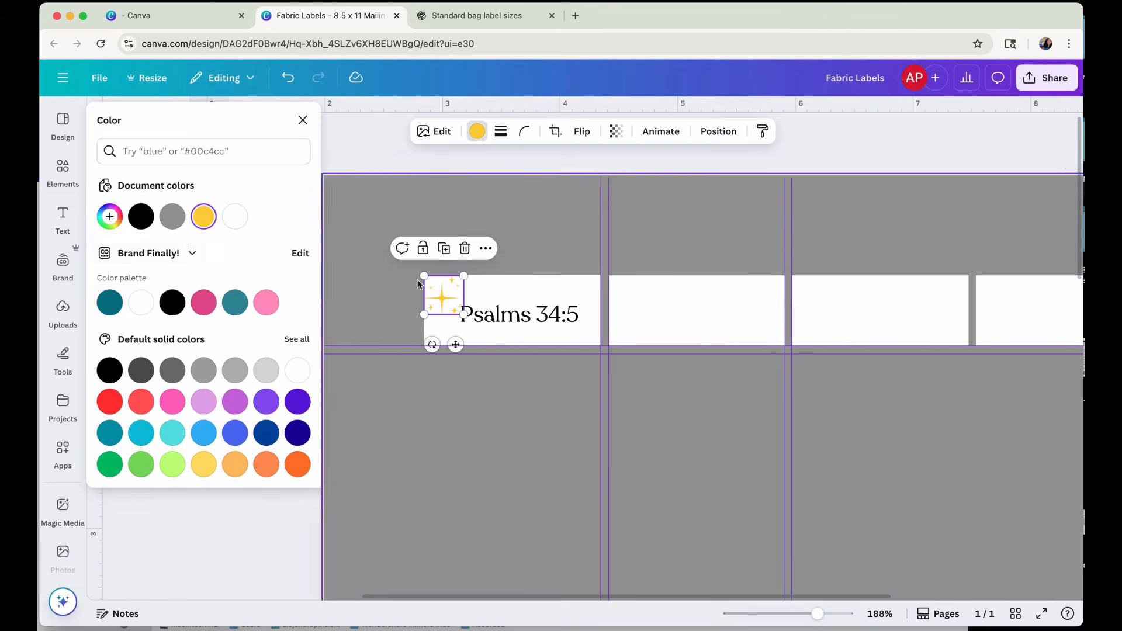
{"action": "left_click", "coordinate": [189, 256]}
{"action": "left_click", "coordinate": [672, 422]}
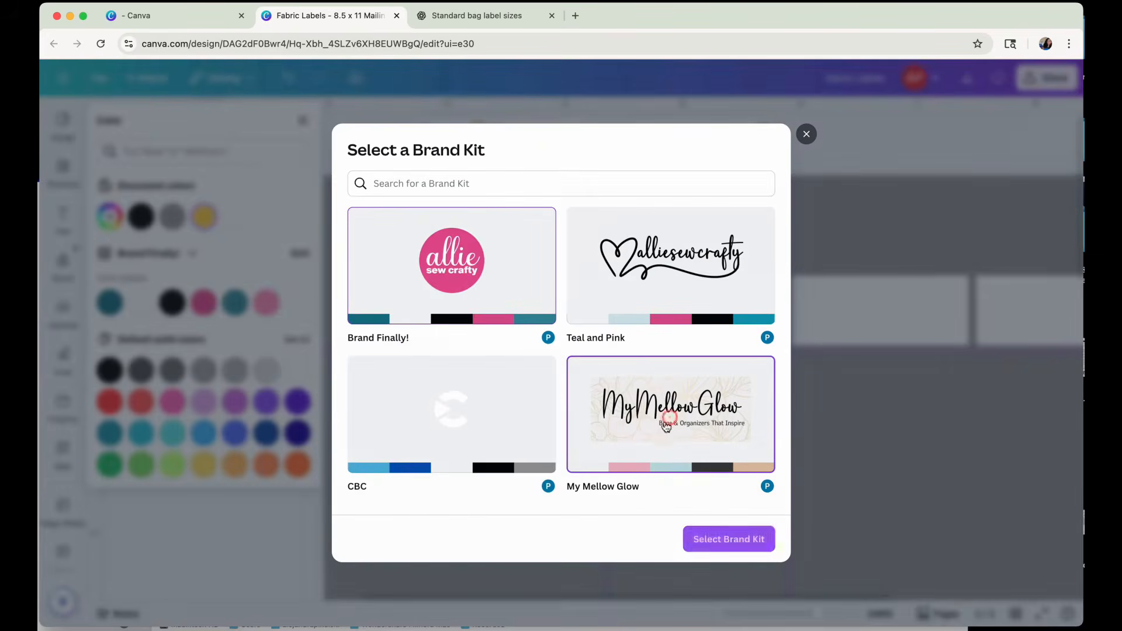
{"action": "left_click", "coordinate": [729, 539]}
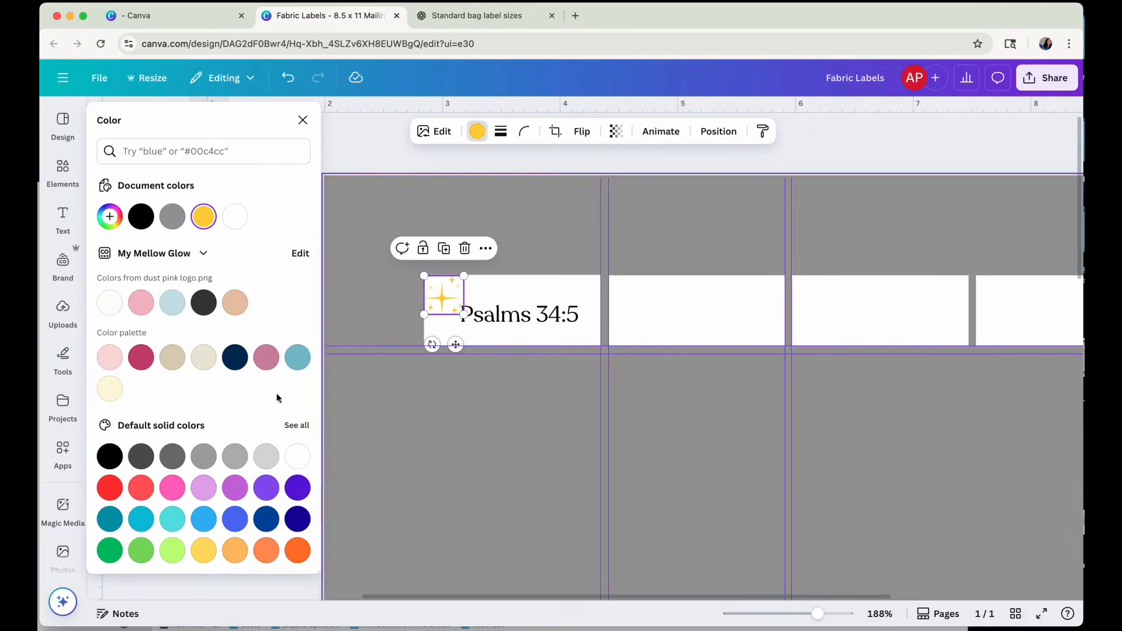
{"action": "left_click", "coordinate": [239, 305]}
{"action": "left_click", "coordinate": [149, 310]}
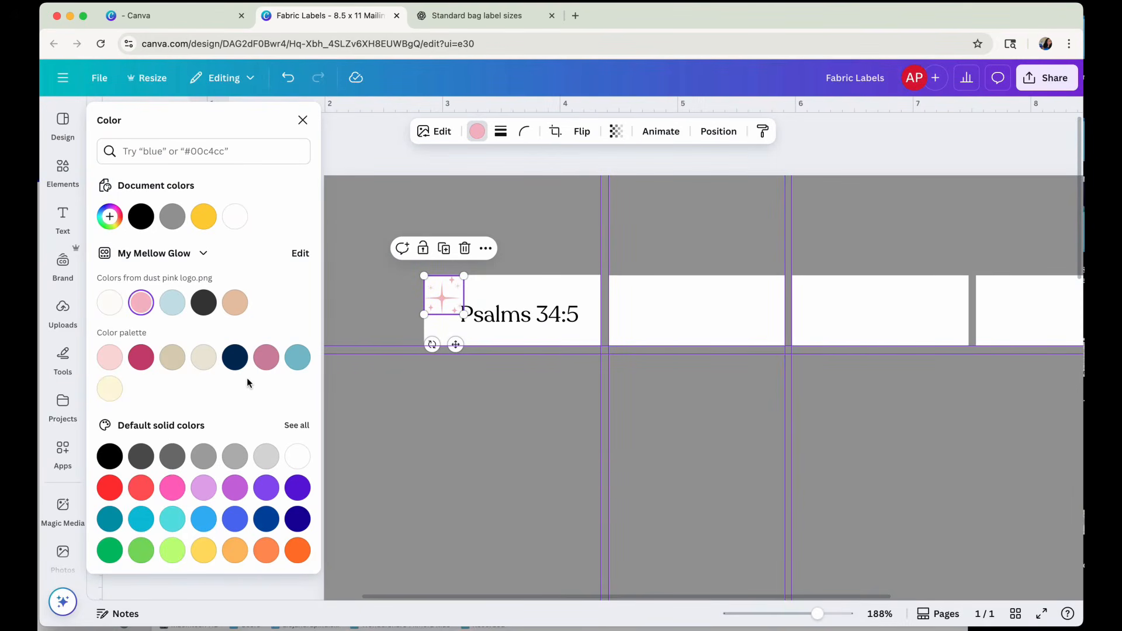
Try black and the brand logo's tan on the sparkle graphic, and delete it from the first label.
{"action": "left_click", "coordinate": [110, 456]}
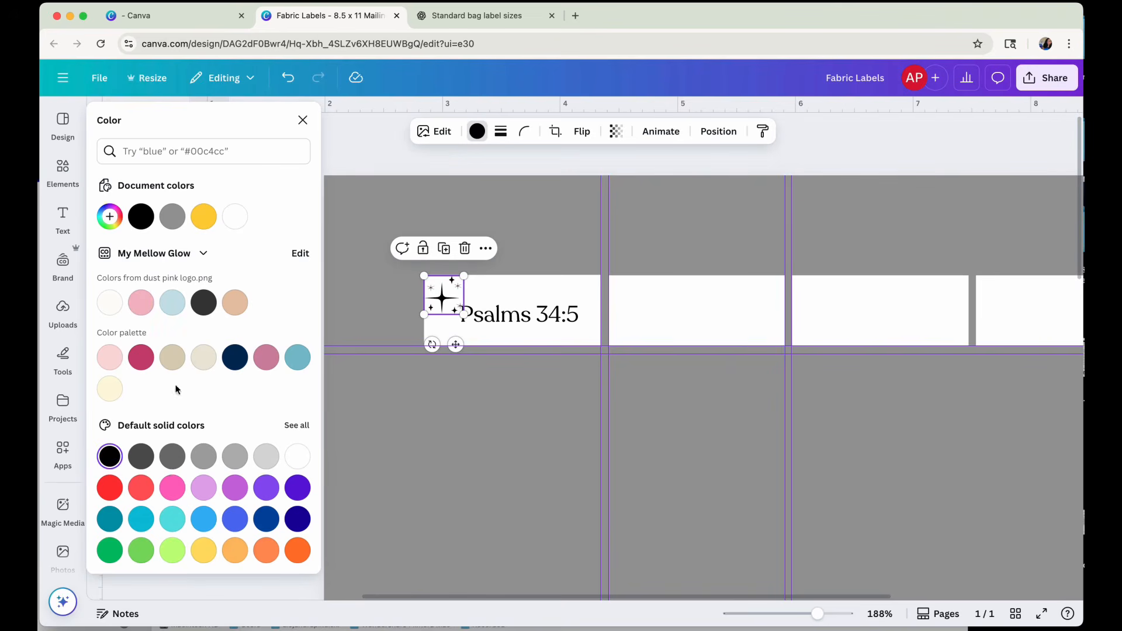
{"action": "left_click", "coordinate": [229, 311]}
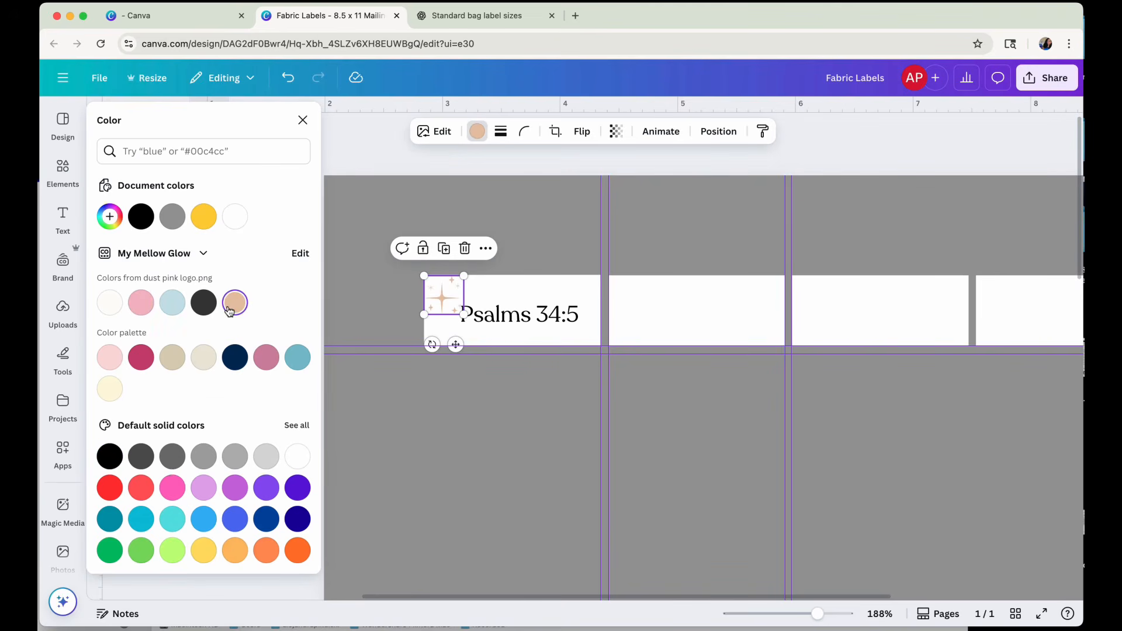
{"action": "left_click_drag", "start_coordinate": [429, 292], "coordinate": [447, 303]}
{"action": "left_click", "coordinate": [473, 262]}
Enlarge the Psalms 34:5 text to size 16 so its box spans the first label, and centre it vertically.
{"action": "left_click", "coordinate": [281, 316]}
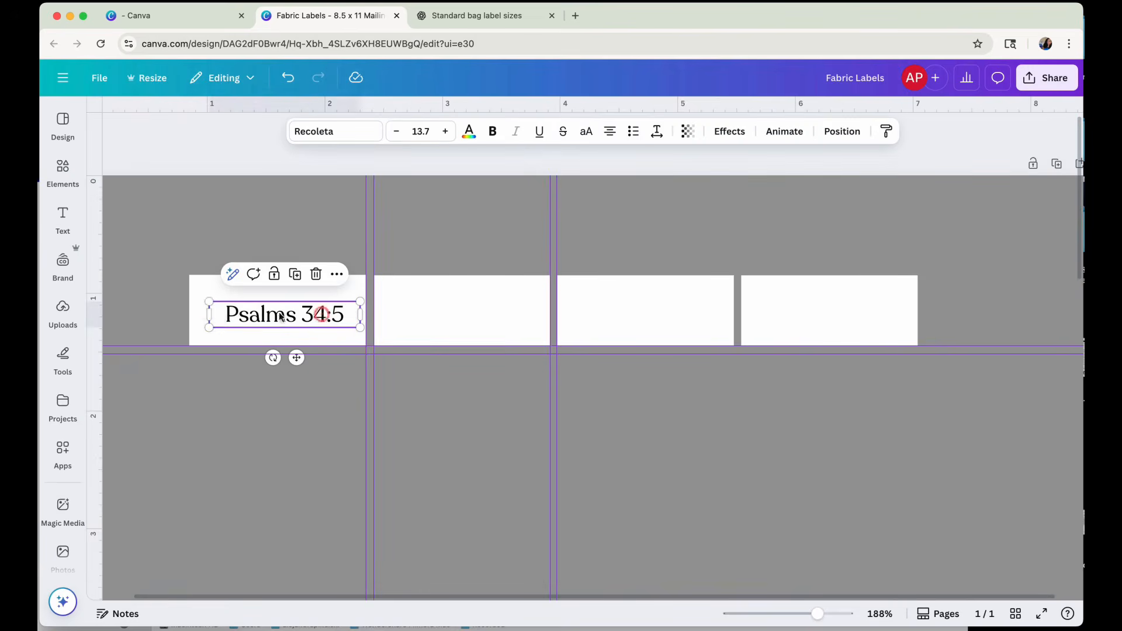
{"action": "left_click_drag", "start_coordinate": [209, 303], "coordinate": [190, 298]}
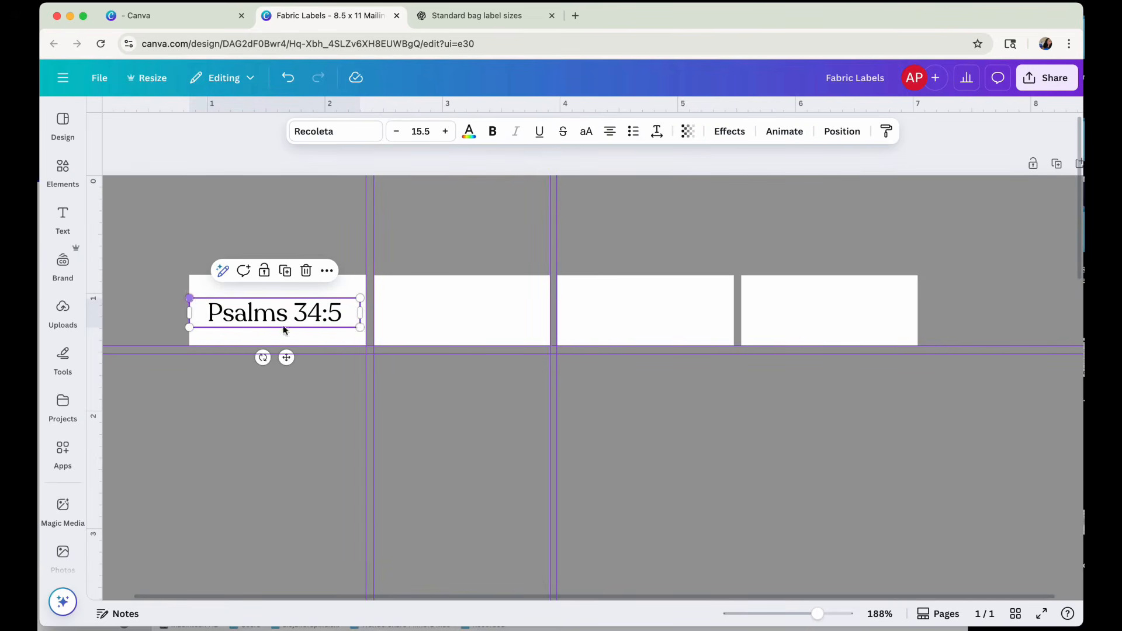
{"action": "left_click_drag", "start_coordinate": [360, 327], "coordinate": [366, 329]}
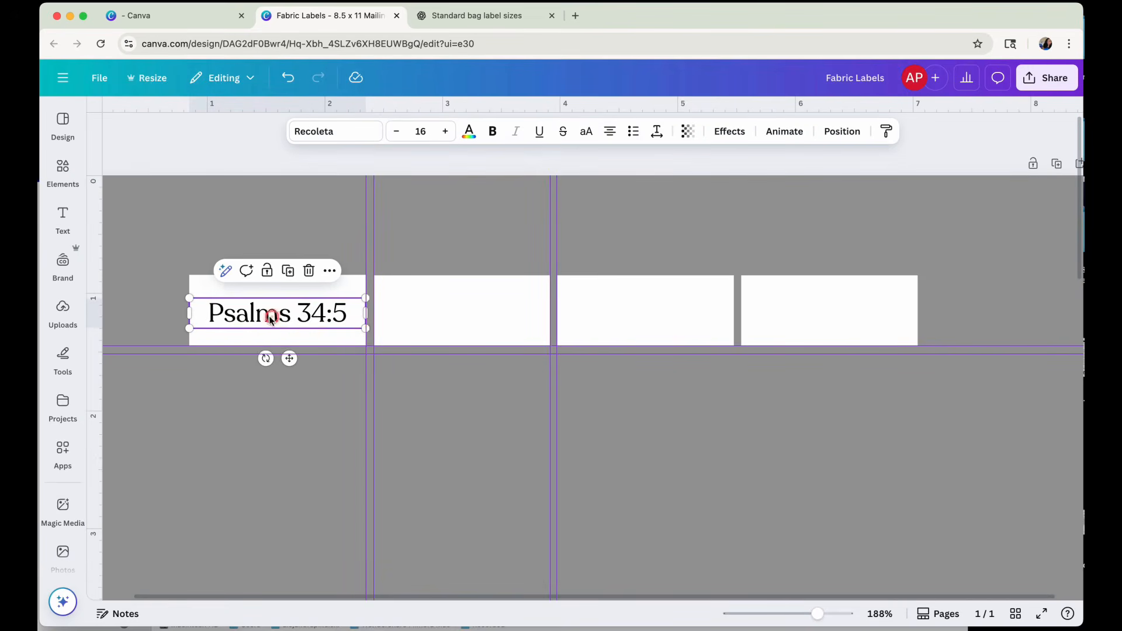
{"action": "left_click_drag", "start_coordinate": [270, 316], "coordinate": [271, 314]}
{"action": "left_click_drag", "start_coordinate": [197, 322], "coordinate": [232, 320]}
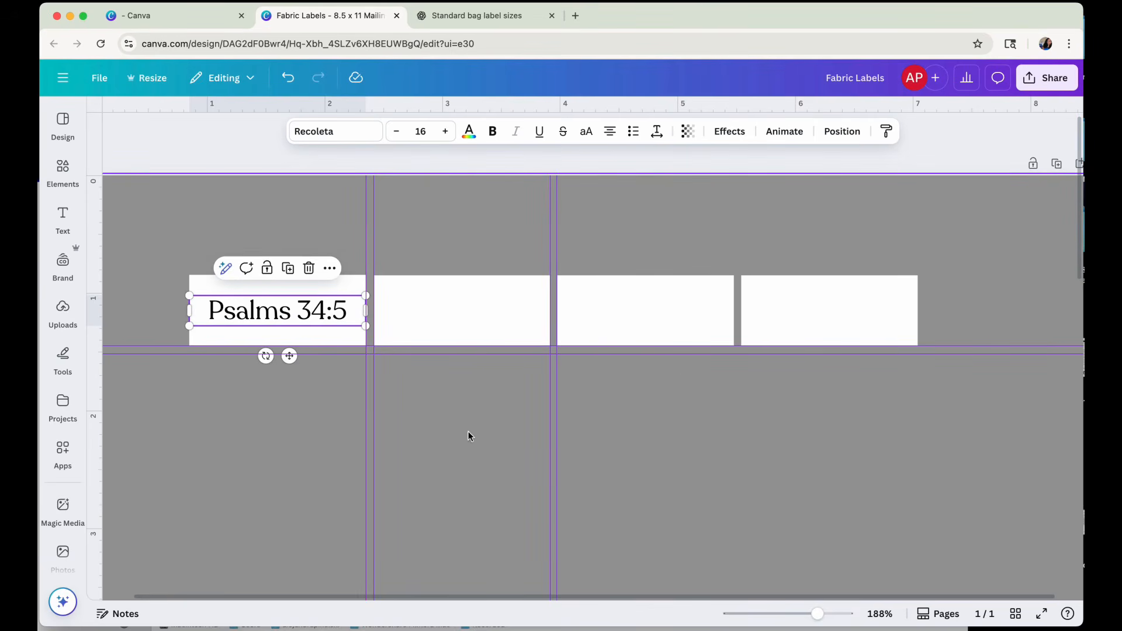
Move the first label together with its Psalms 34:5 text close to the page's left edge.
{"action": "scroll", "coordinate": [684, 378], "scroll_direction": "down", "scroll_amount": 2}
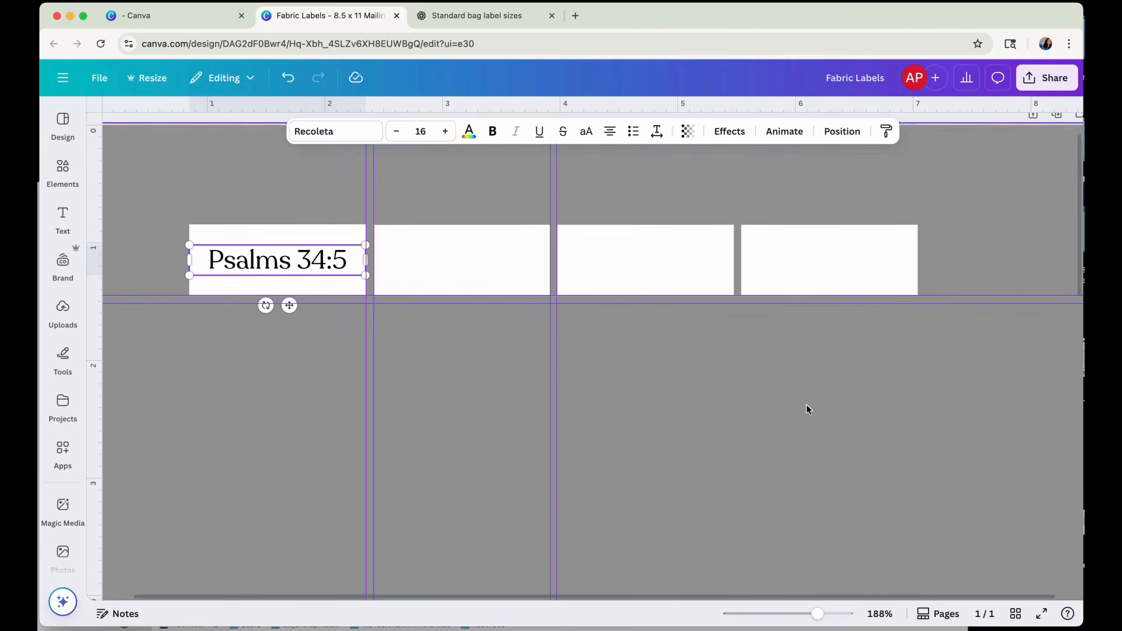
{"action": "left_click_drag", "start_coordinate": [817, 612], "coordinate": [789, 612]}
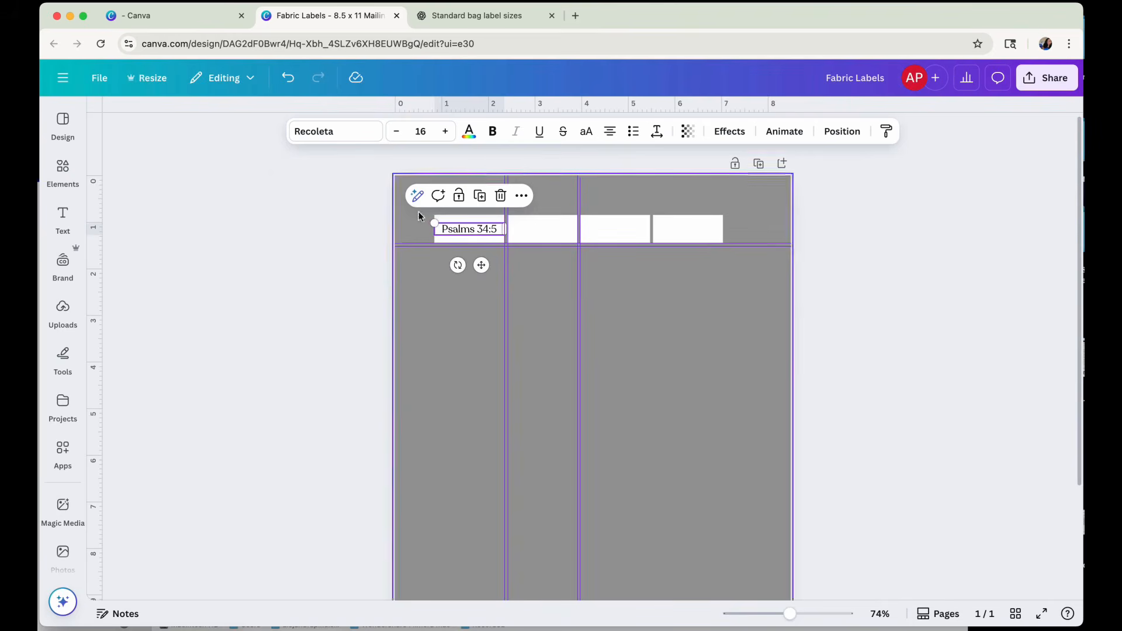
{"action": "mouse_move", "coordinate": [418, 211]}
{"action": "left_mouse_down"}
{"action": "mouse_move", "coordinate": [467, 233]}
{"action": "mouse_move", "coordinate": [423, 229]}
{"action": "left_mouse_up"}
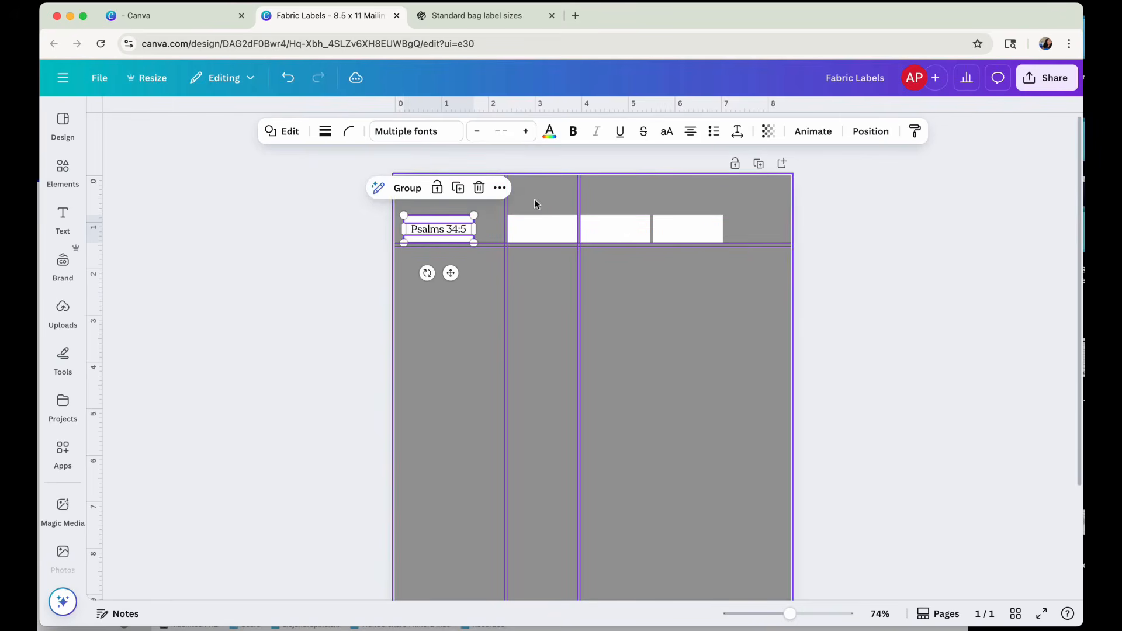
Move the first pair of vertical guides to the first label's new right edge, the outer one at about 1.76 in.
{"action": "mouse_move", "coordinate": [536, 226]}
{"action": "left_mouse_down"}
{"action": "mouse_move", "coordinate": [514, 233]}
{"action": "mouse_move", "coordinate": [546, 232]}
{"action": "left_mouse_up"}
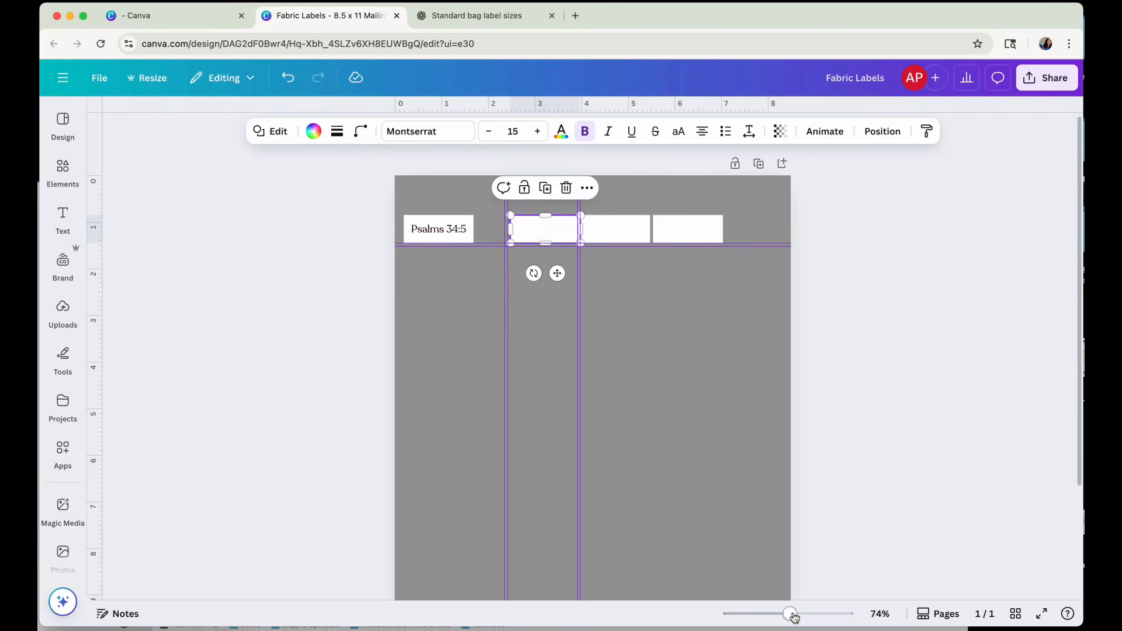
{"action": "left_click_drag", "start_coordinate": [794, 618], "coordinate": [799, 615]}
{"action": "scroll", "coordinate": [604, 388], "scroll_direction": "up", "scroll_amount": 3}
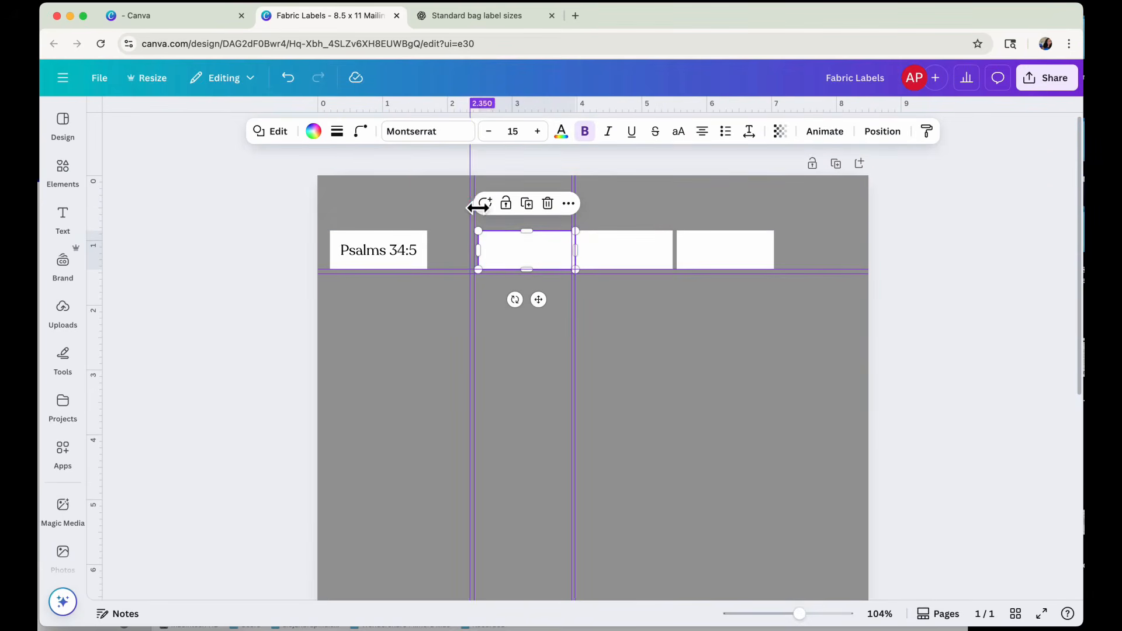
{"action": "left_click_drag", "start_coordinate": [478, 207], "coordinate": [443, 200]}
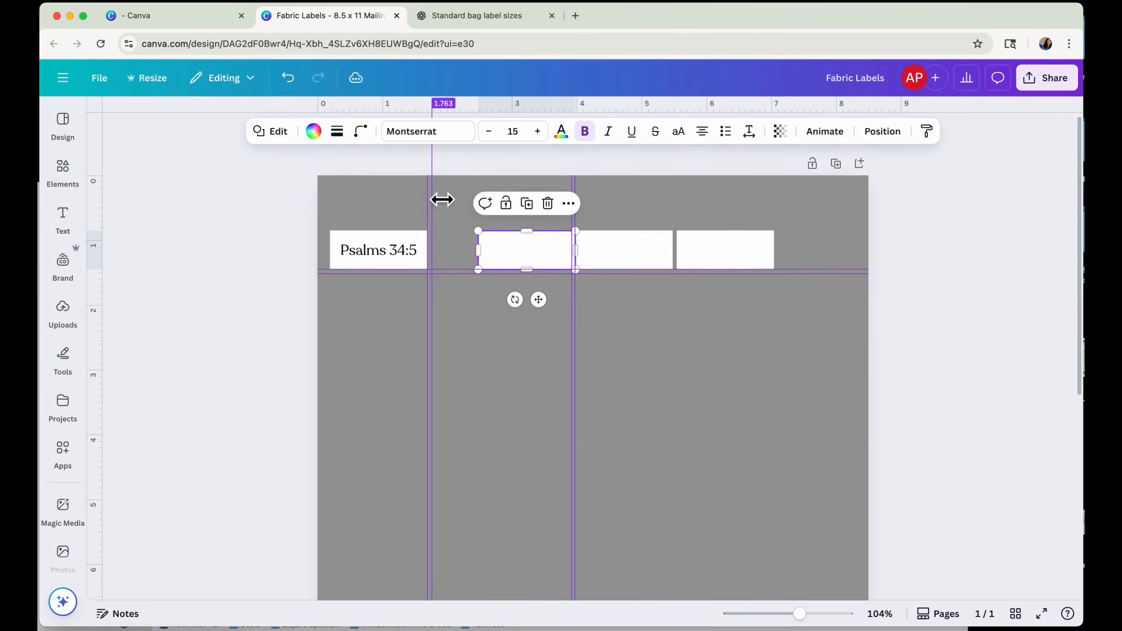
Shift the three blank labels left to leave only narrow gaps after the first, and remove the second pair of vertical guides.
{"action": "left_click_drag", "start_coordinate": [526, 251], "coordinate": [482, 261]}
{"action": "left_click_drag", "start_coordinate": [596, 243], "coordinate": [557, 243]}
{"action": "left_click_drag", "start_coordinate": [693, 245], "coordinate": [651, 250]}
{"action": "left_click_drag", "start_coordinate": [576, 203], "coordinate": [93, 208]}
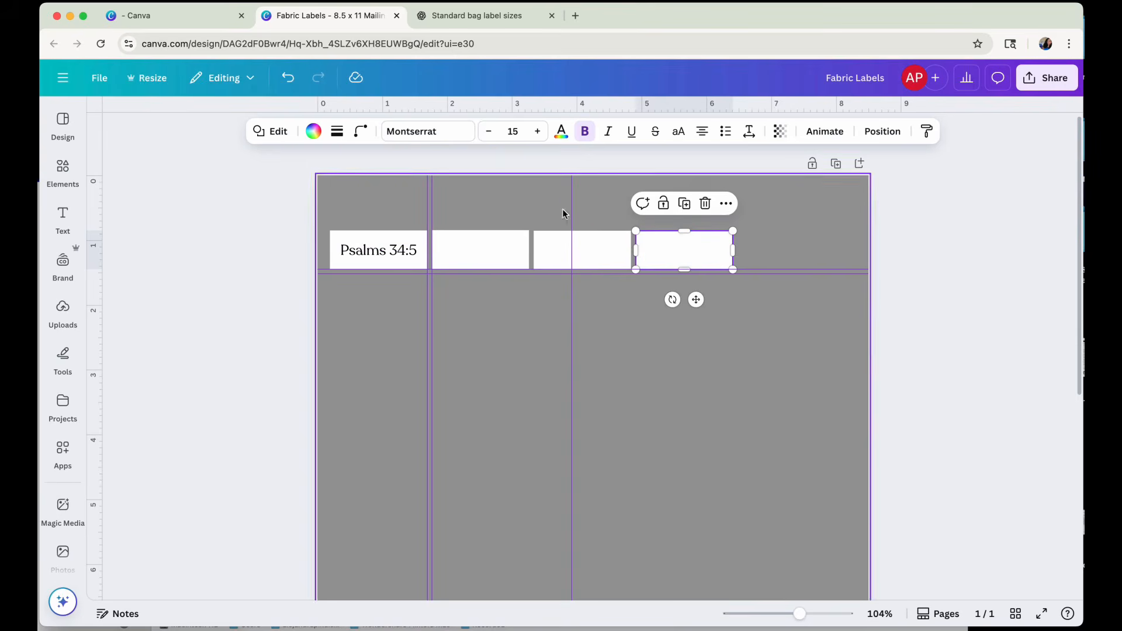
{"action": "left_click_drag", "start_coordinate": [577, 215], "coordinate": [96, 226]}
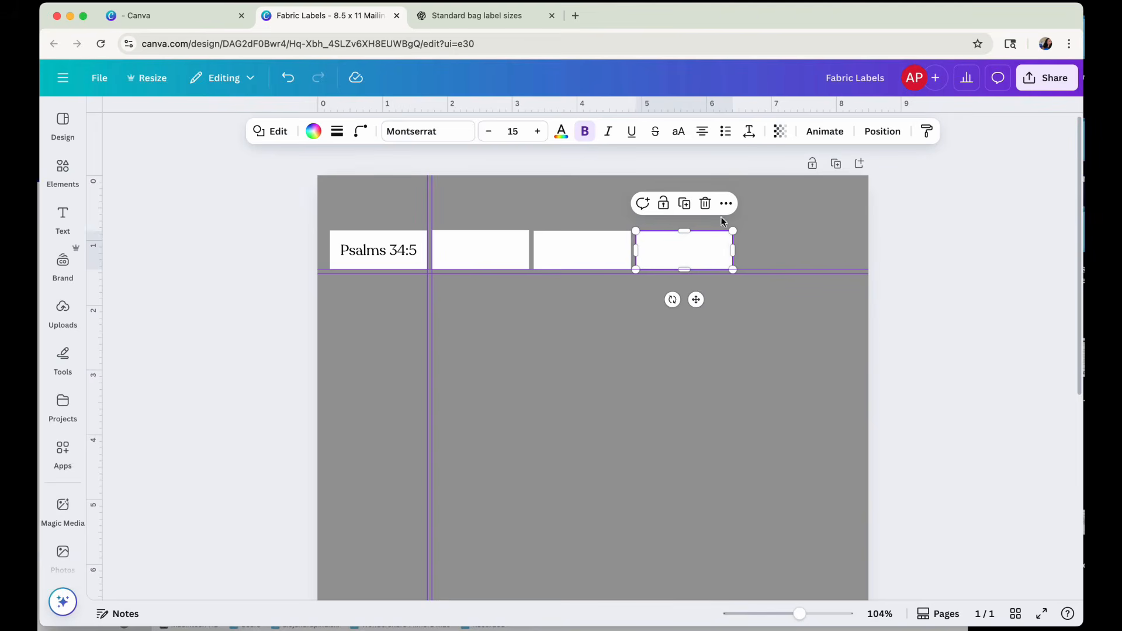
Duplicate the last label as a fifth in the row, and duplicate the whole row directly below, aligned to the lower guide.
{"action": "left_click", "coordinate": [685, 203]}
{"action": "left_click_drag", "start_coordinate": [731, 255], "coordinate": [814, 250]}
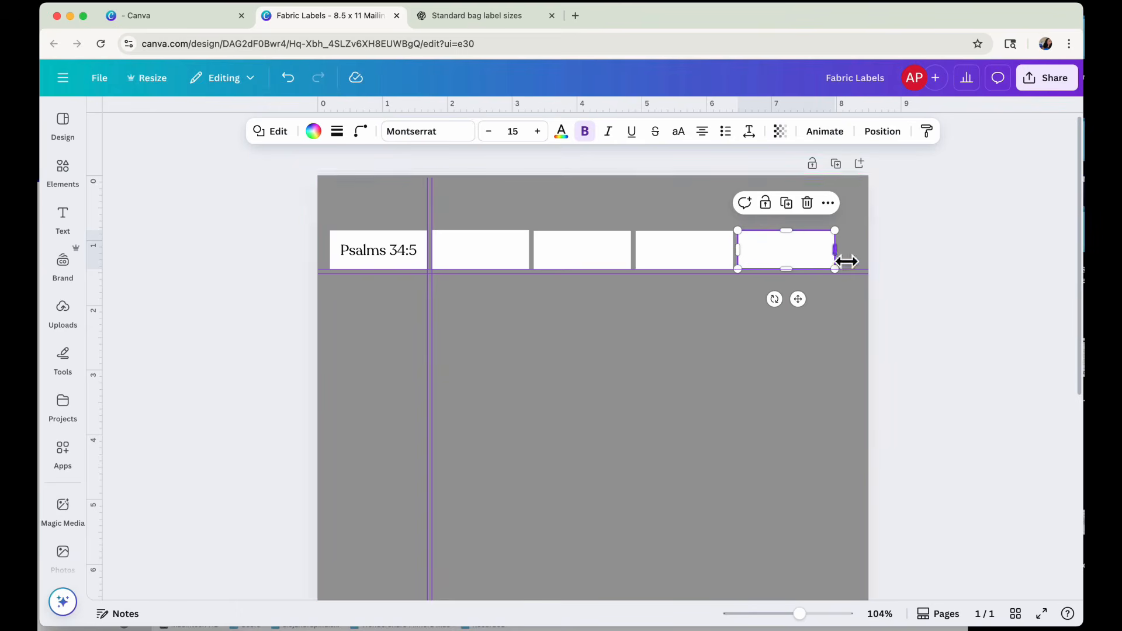
{"action": "left_click_drag", "start_coordinate": [843, 254], "coordinate": [358, 270]}
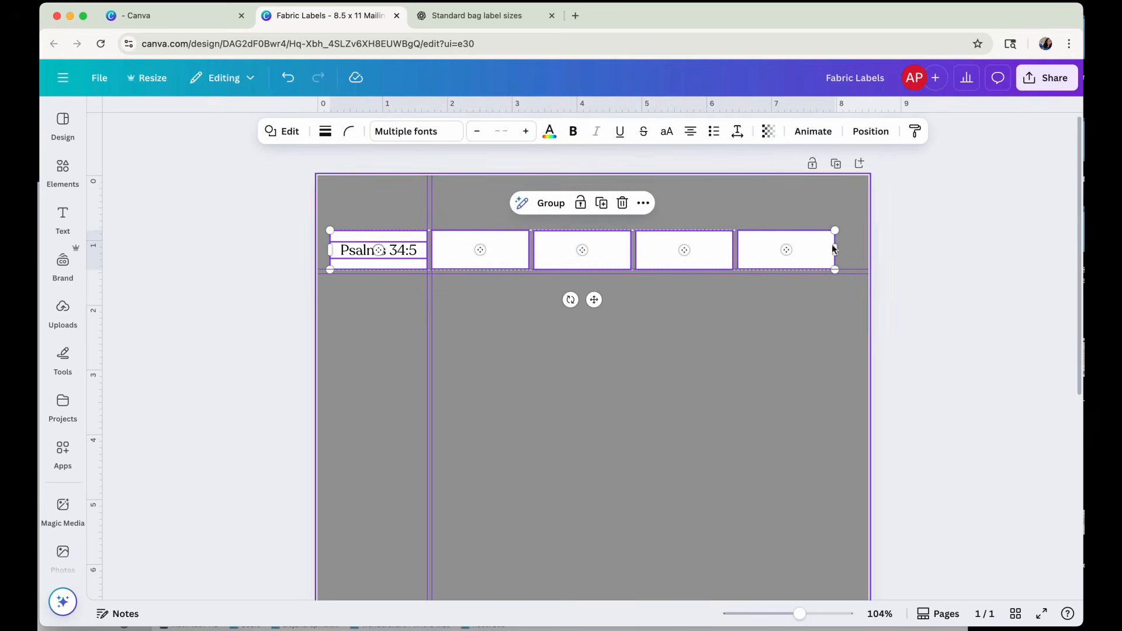
{"action": "left_click", "coordinate": [606, 206]}
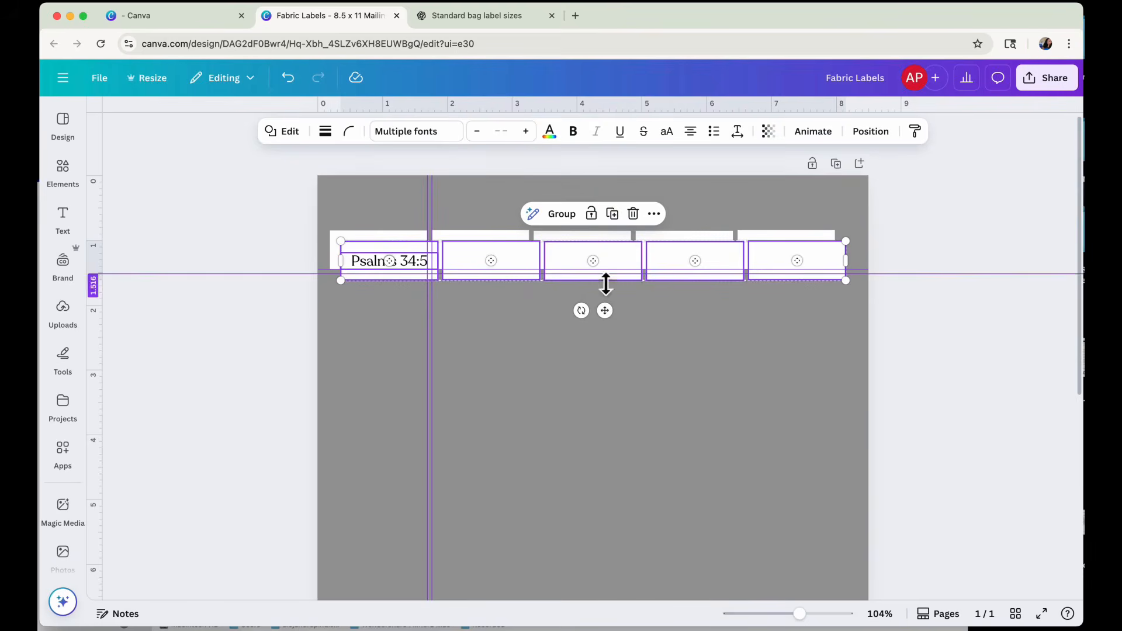
{"action": "left_click_drag", "start_coordinate": [602, 308], "coordinate": [594, 343]}
{"action": "left_click", "coordinate": [660, 393]}
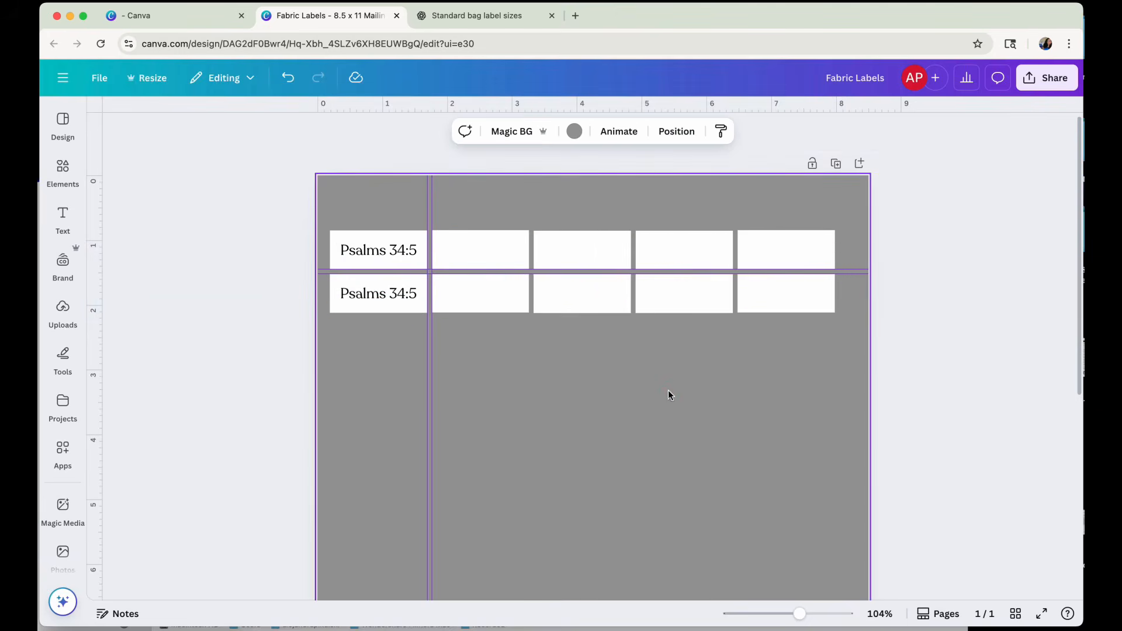
Copy the second row's Psalms 34:5 text onto the neighbouring label and set the copy's font to Home Regular.
{"action": "left_click", "coordinate": [383, 293]}
{"action": "left_click_drag", "start_coordinate": [383, 293], "coordinate": [523, 283]}
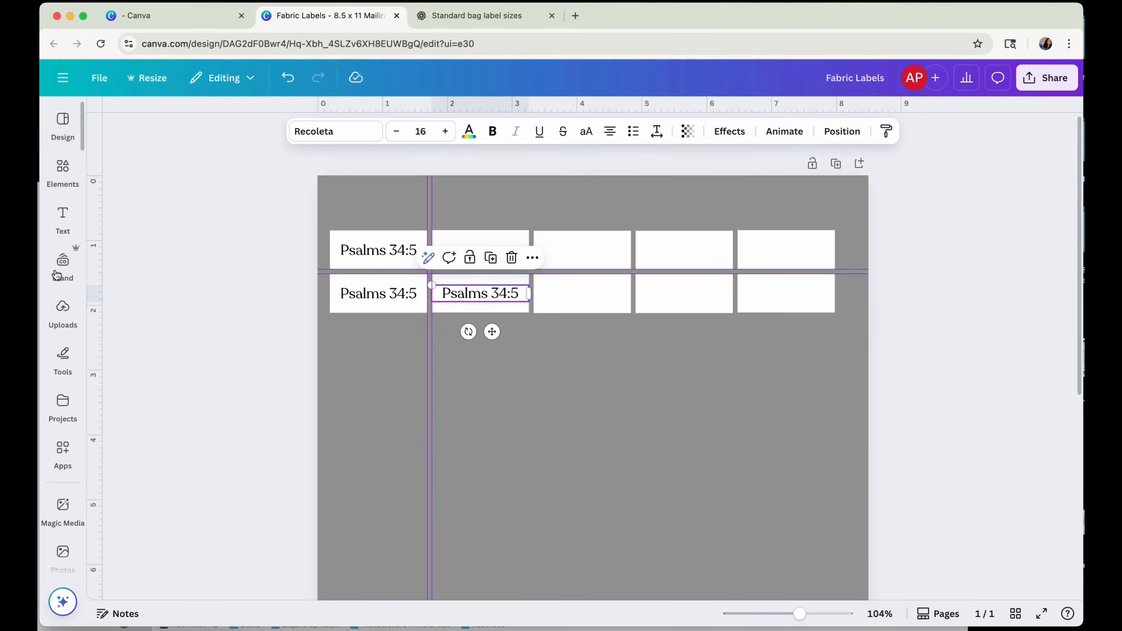
{"action": "left_click", "coordinate": [319, 134]}
{"action": "scroll", "coordinate": [176, 482], "scroll_direction": "down", "scroll_amount": 5}
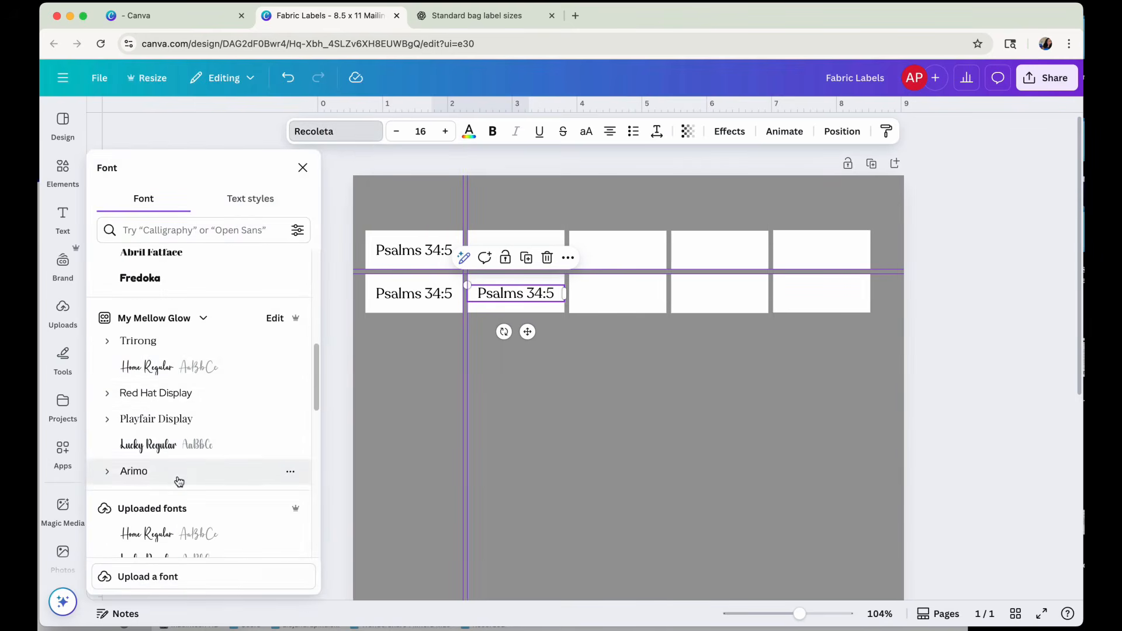
{"action": "left_click", "coordinate": [175, 368]}
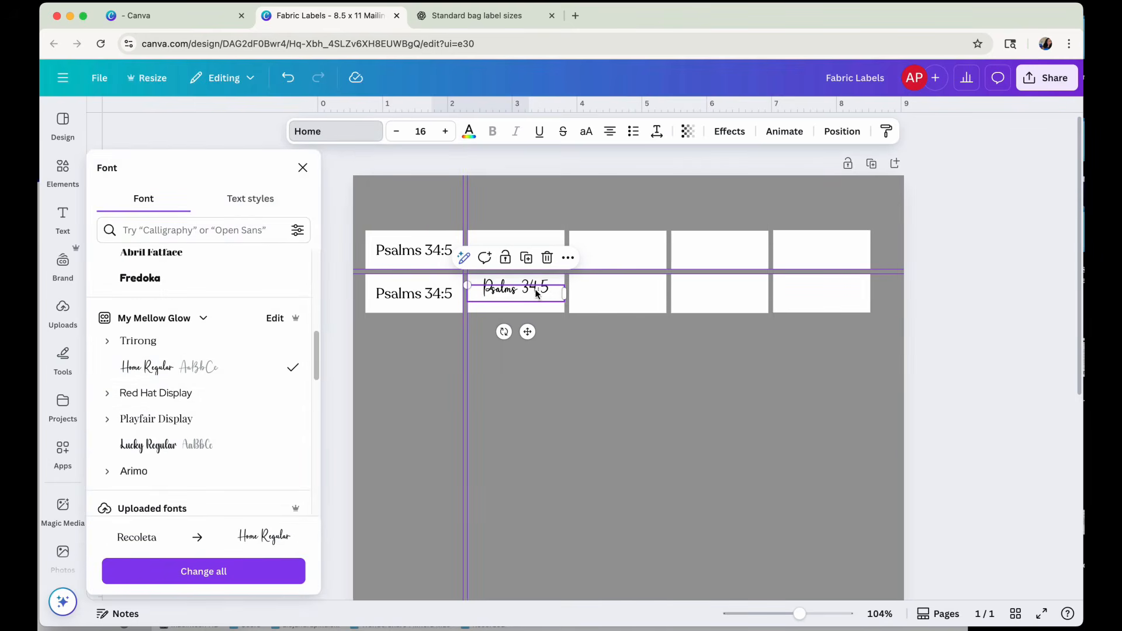
Replace the copied text with "Handmade" and move it up to the first row's second label.
{"action": "left_click", "coordinate": [516, 288]}
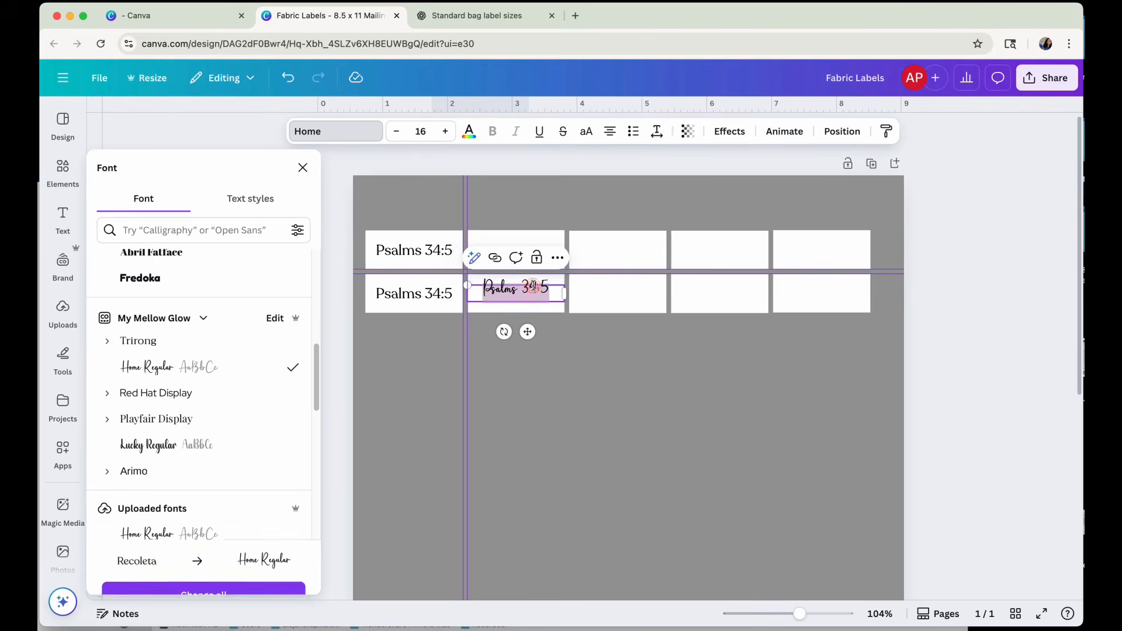
{"action": "key", "text": "BackSpace"}
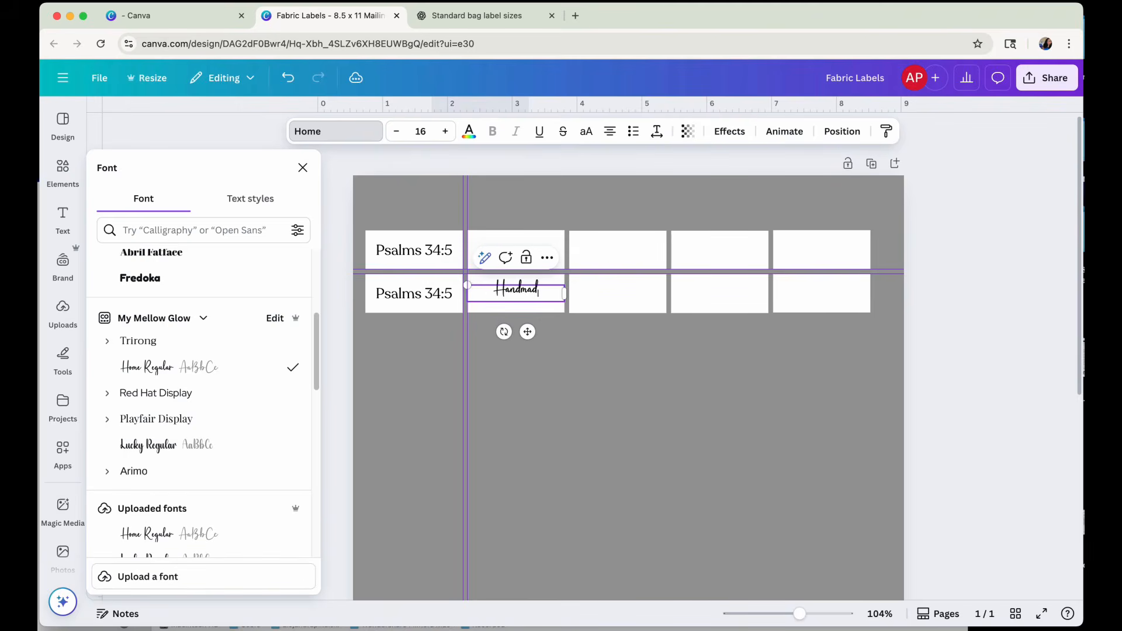
{"action": "left_click", "coordinate": [609, 351]}
{"action": "left_click_drag", "start_coordinate": [501, 286], "coordinate": [491, 246]}
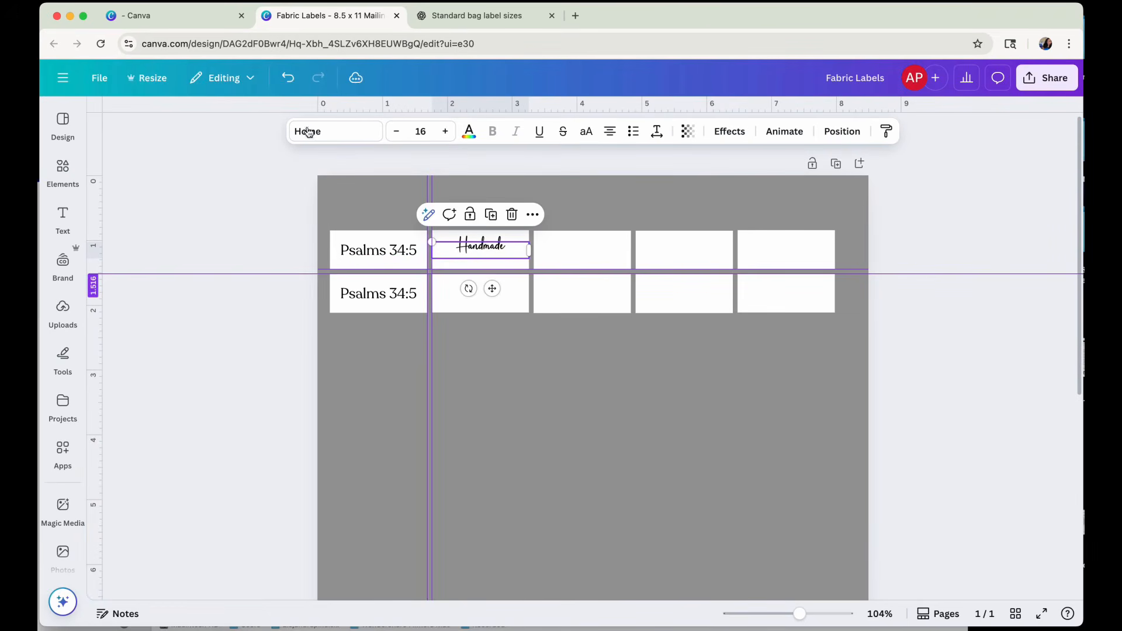
Search the graphics for "heart" and add the slightly tilted, solid light pink heart to the page.
{"action": "left_click", "coordinate": [63, 170]}
{"action": "left_click", "coordinate": [152, 119]}
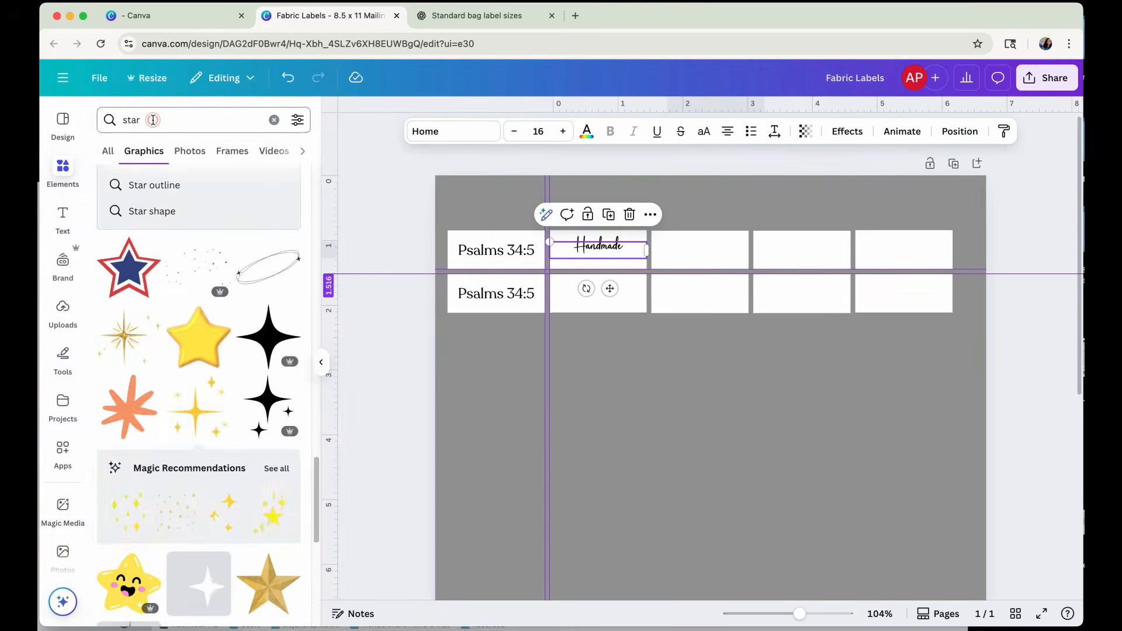
{"action": "type", "text": "heart"}
{"action": "key", "text": "Return"}
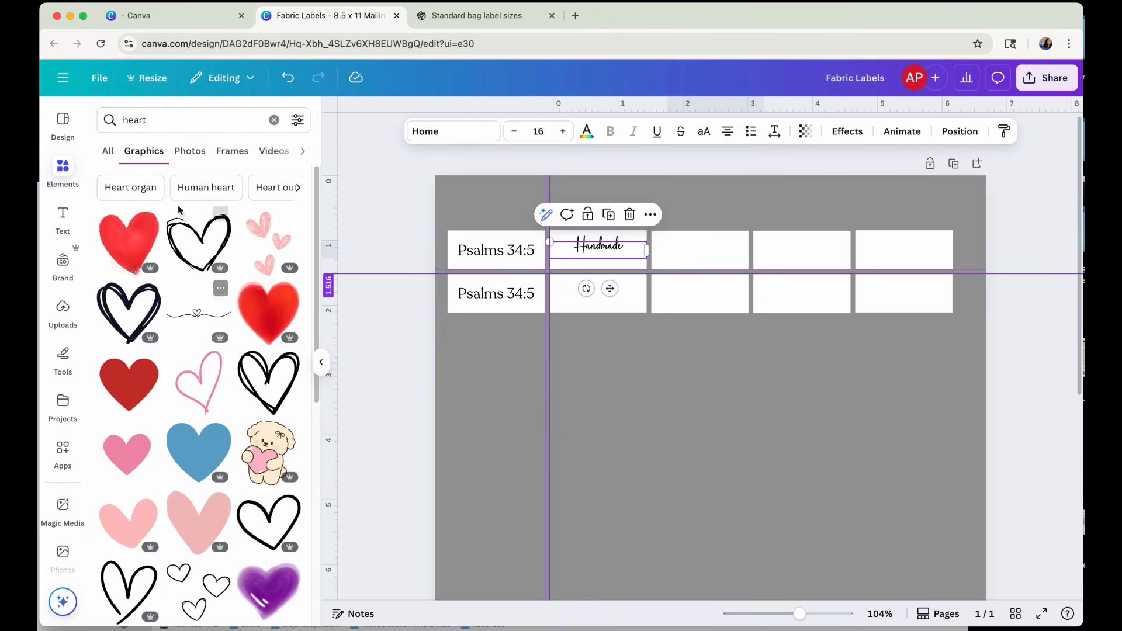
{"action": "left_click", "coordinate": [187, 152]}
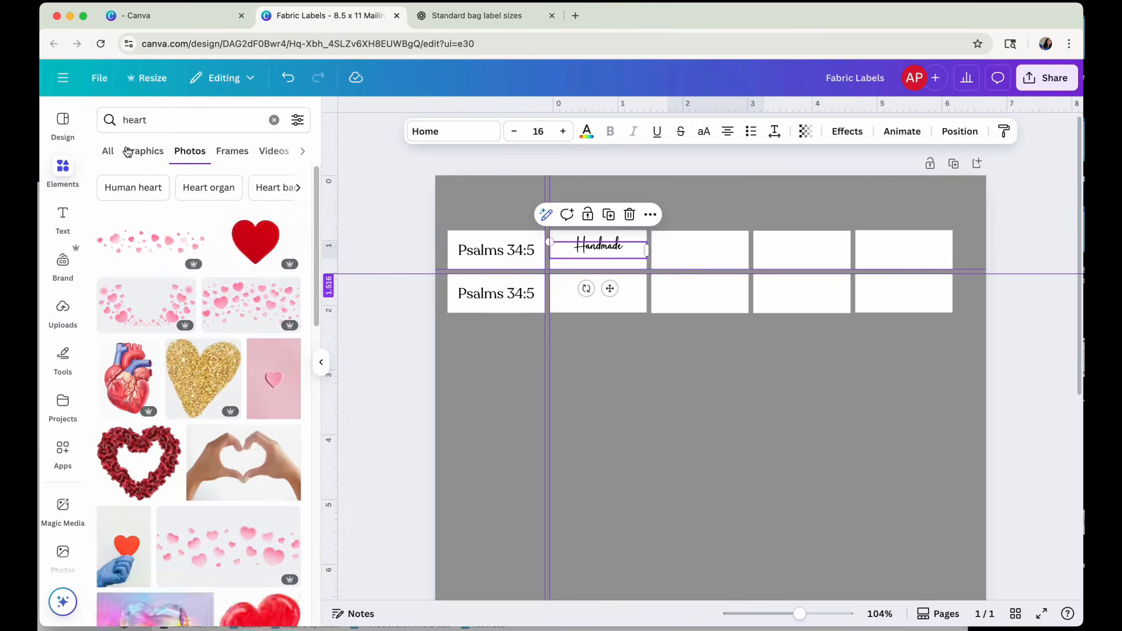
{"action": "left_click", "coordinate": [142, 151]}
{"action": "scroll", "coordinate": [194, 278], "scroll_direction": "down", "scroll_amount": 3}
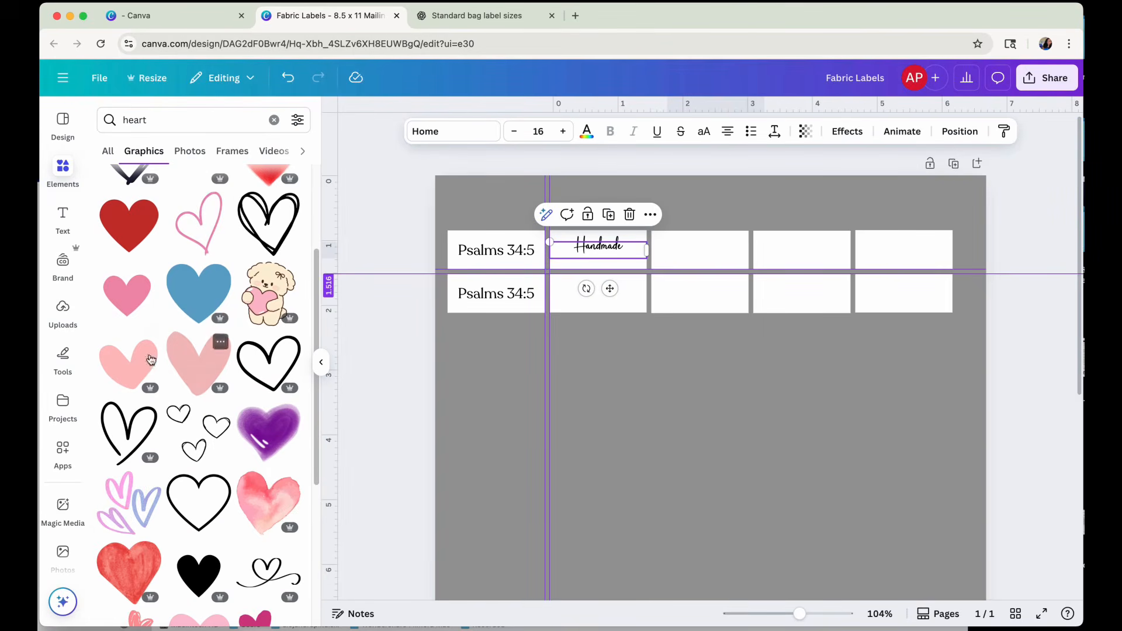
{"action": "left_click", "coordinate": [128, 359]}
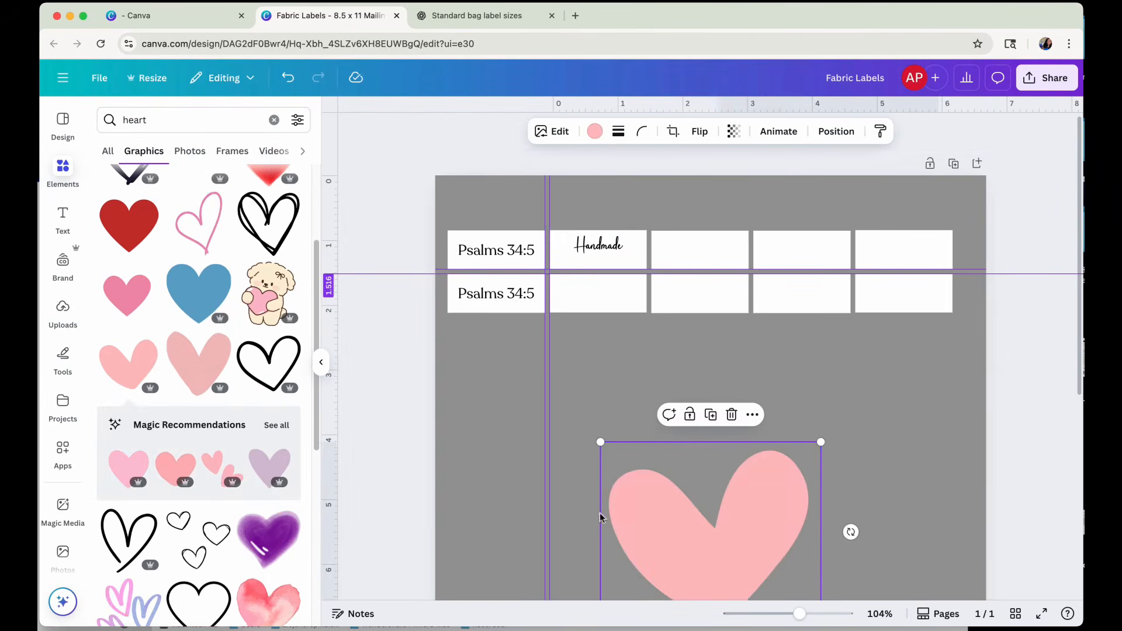
Shrink the pink heart to about 0.35 in wide and place it in the first label's upper-left corner.
{"action": "left_click_drag", "start_coordinate": [600, 443], "coordinate": [435, 235]}
{"action": "left_click_drag", "start_coordinate": [799, 614], "coordinate": [823, 614]}
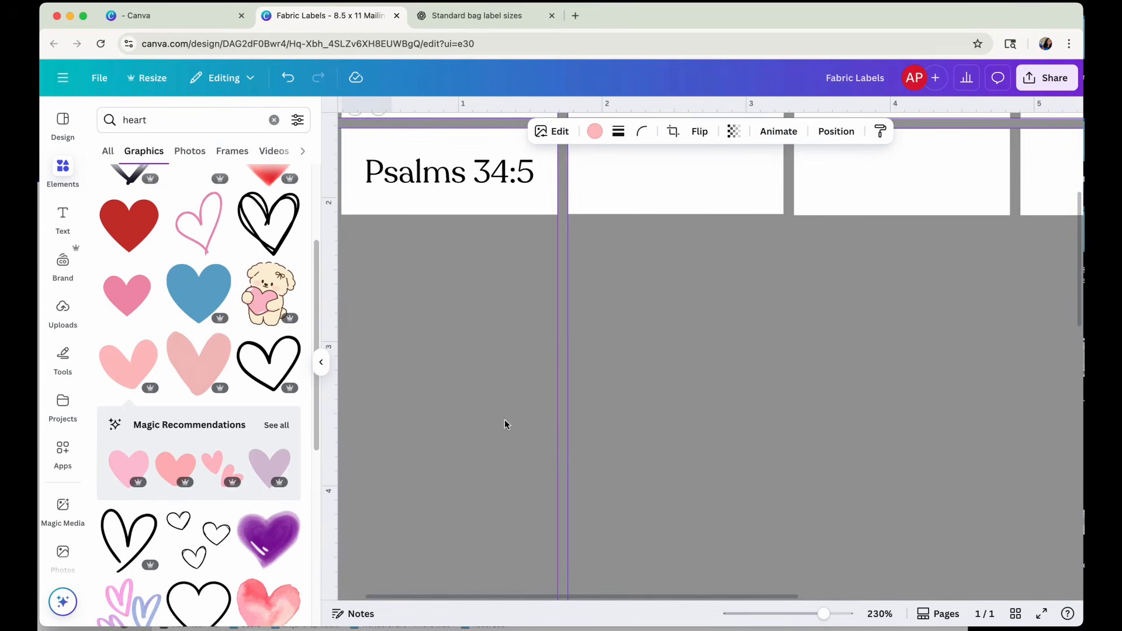
{"action": "scroll", "coordinate": [503, 423], "scroll_direction": "up", "scroll_amount": 4}
{"action": "left_click", "coordinate": [377, 272]}
{"action": "mouse_move", "coordinate": [377, 272]}
{"action": "left_mouse_down"}
{"action": "mouse_move", "coordinate": [386, 275]}
{"action": "mouse_move", "coordinate": [381, 255]}
{"action": "mouse_move", "coordinate": [386, 272]}
{"action": "left_mouse_up"}
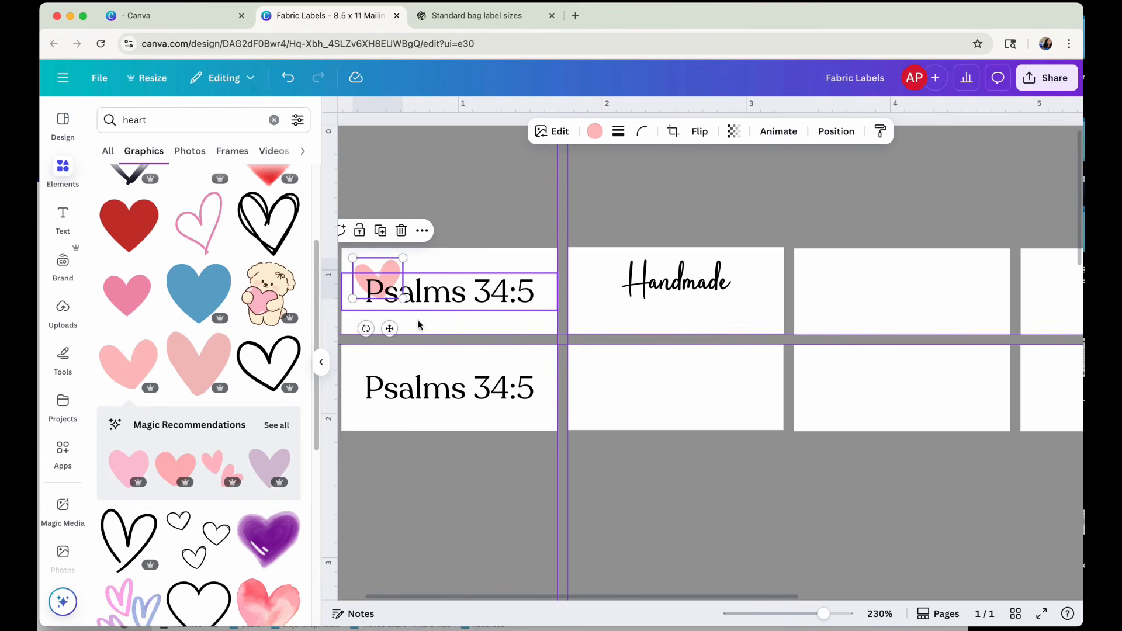
Duplicate the small pink heart and place the copy on the second label at the start of the Handmade text.
{"action": "left_click", "coordinate": [439, 328]}
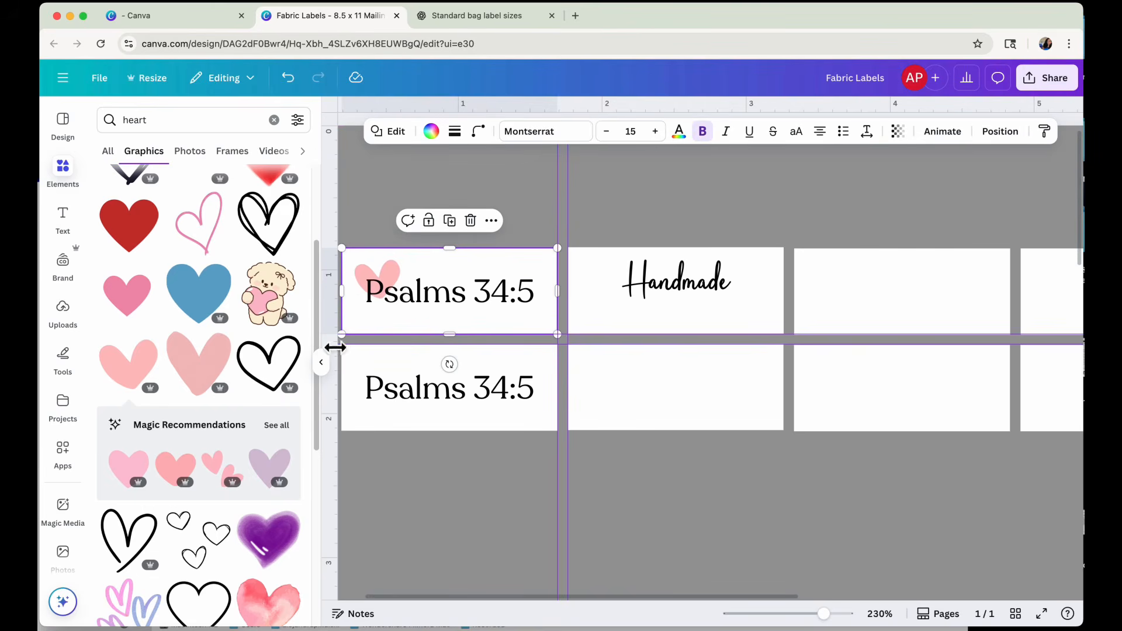
{"action": "left_click", "coordinate": [321, 362]}
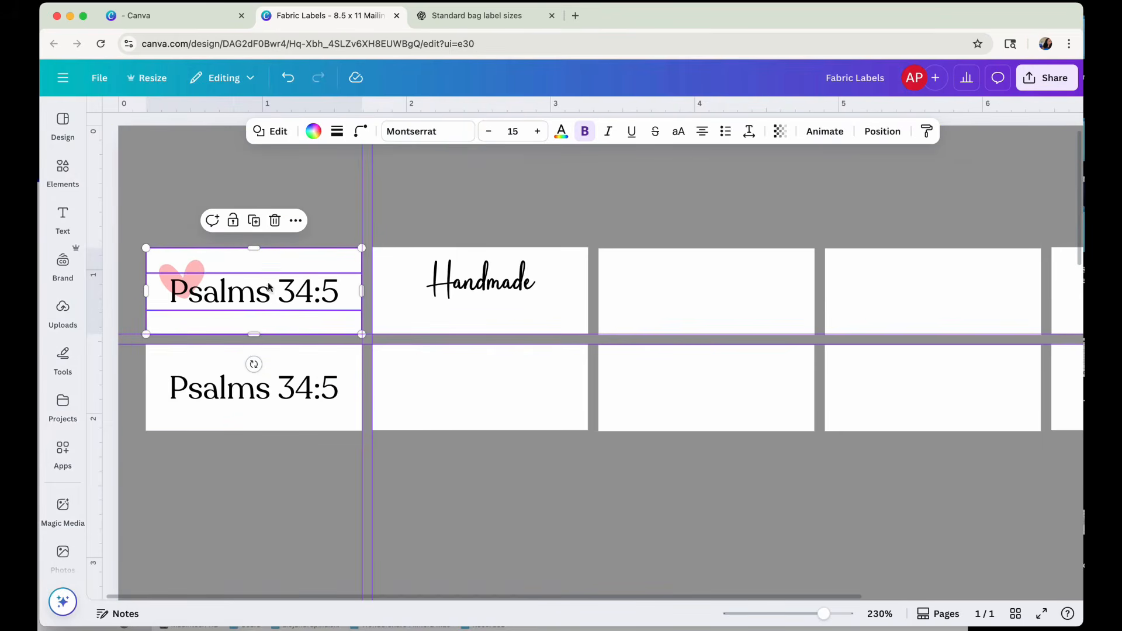
{"action": "left_click", "coordinate": [187, 271]}
{"action": "left_click", "coordinate": [184, 230]}
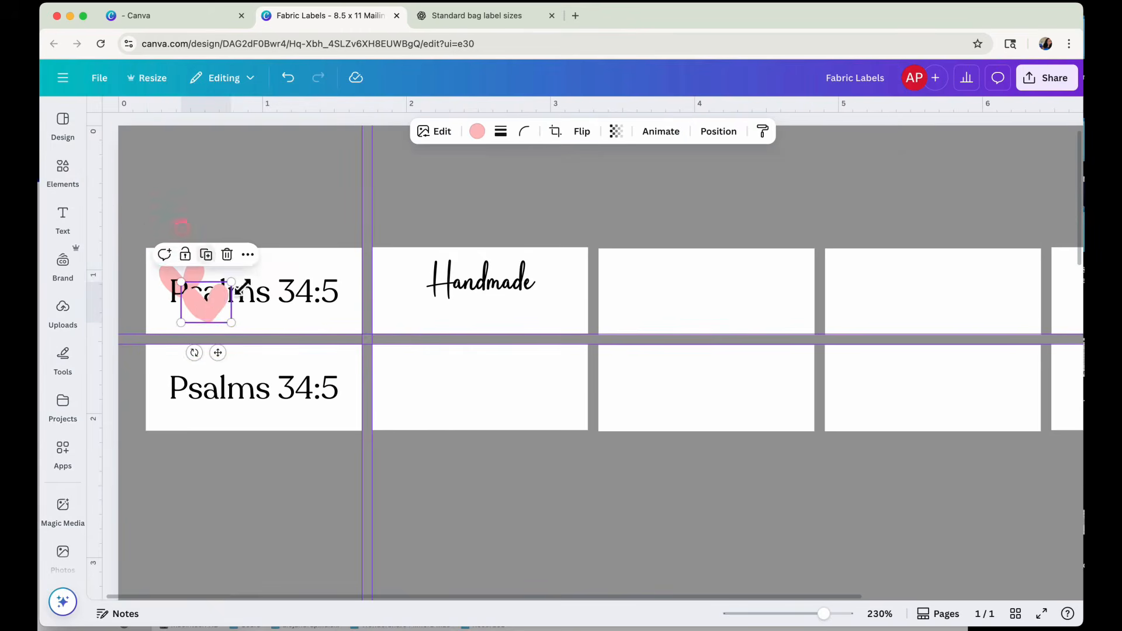
{"action": "left_click_drag", "start_coordinate": [208, 301], "coordinate": [417, 288]}
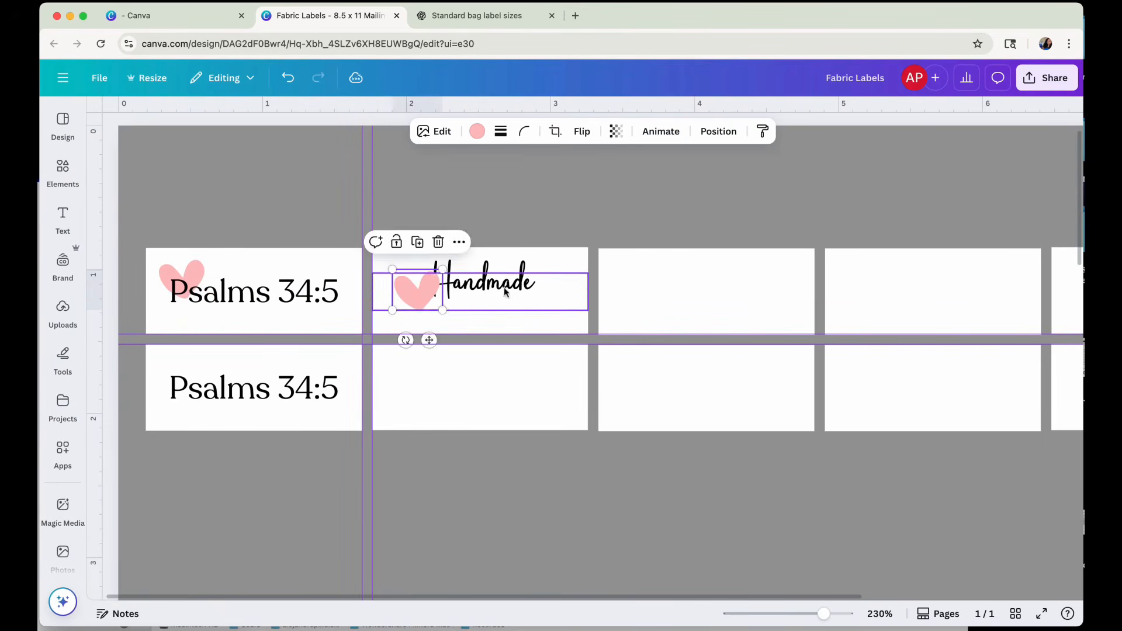
Nudge the Handmade text slightly down on its label and bring its layer in front of the pink heart.
{"action": "left_click_drag", "start_coordinate": [501, 283], "coordinate": [501, 291]}
{"action": "left_click_drag", "start_coordinate": [413, 294], "coordinate": [417, 295]}
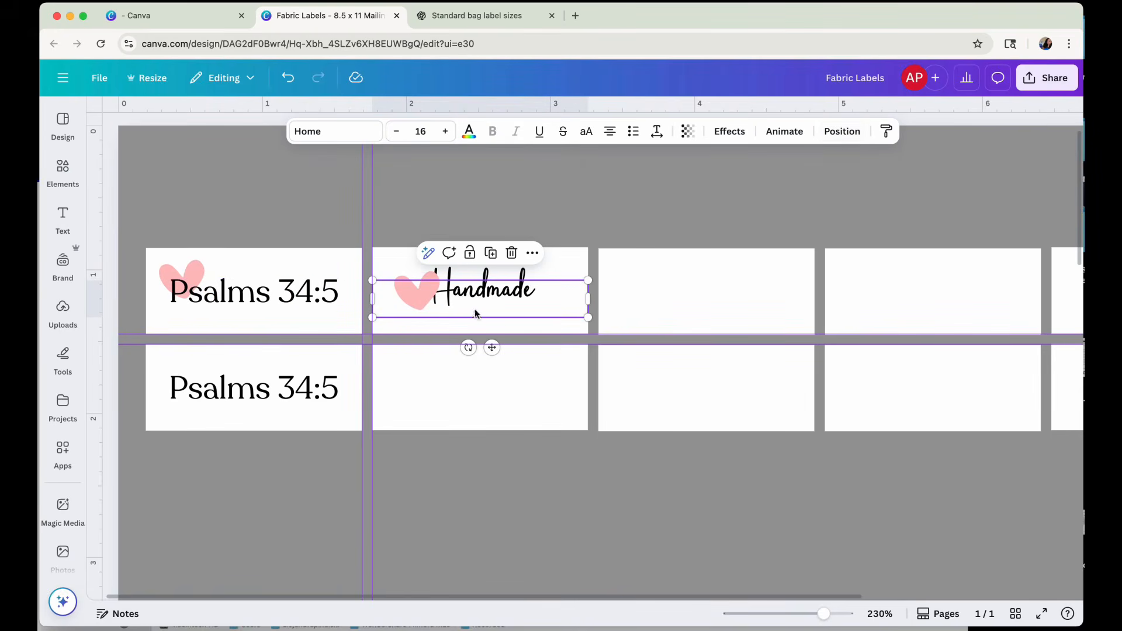
{"action": "left_click", "coordinate": [840, 132]}
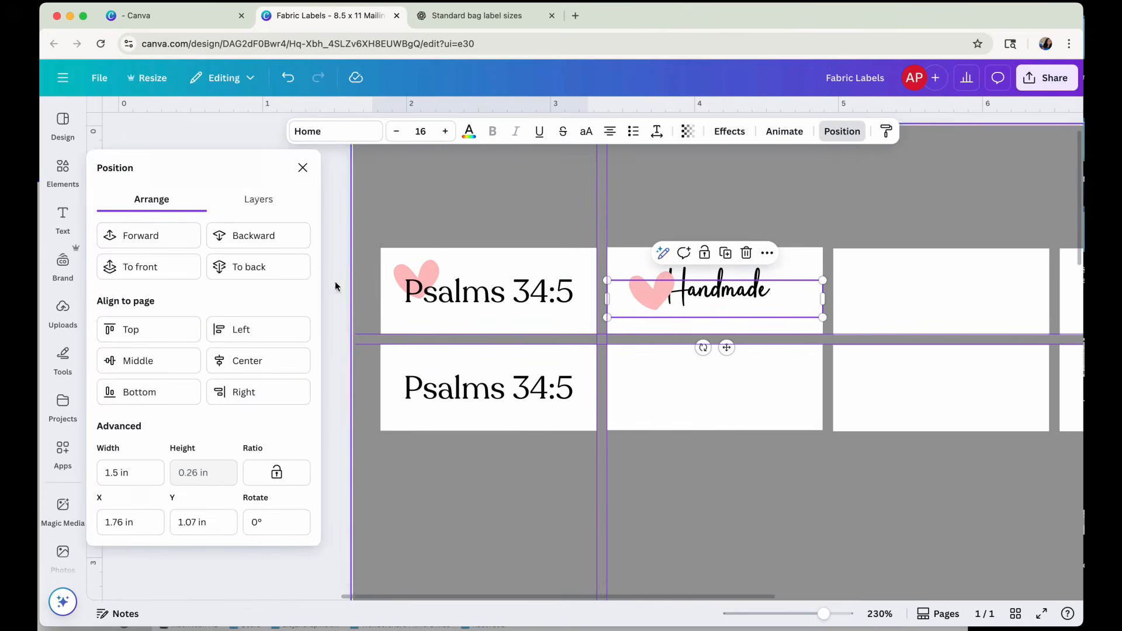
{"action": "left_click", "coordinate": [256, 201]}
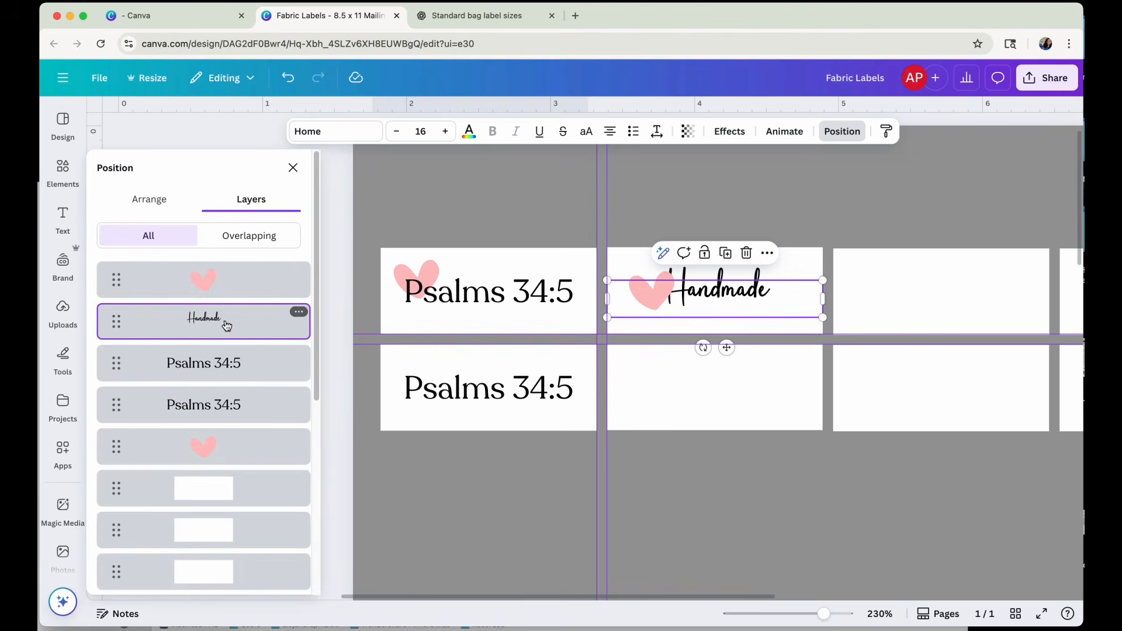
{"action": "left_click_drag", "start_coordinate": [223, 324], "coordinate": [221, 270]}
{"action": "left_click", "coordinate": [774, 330]}
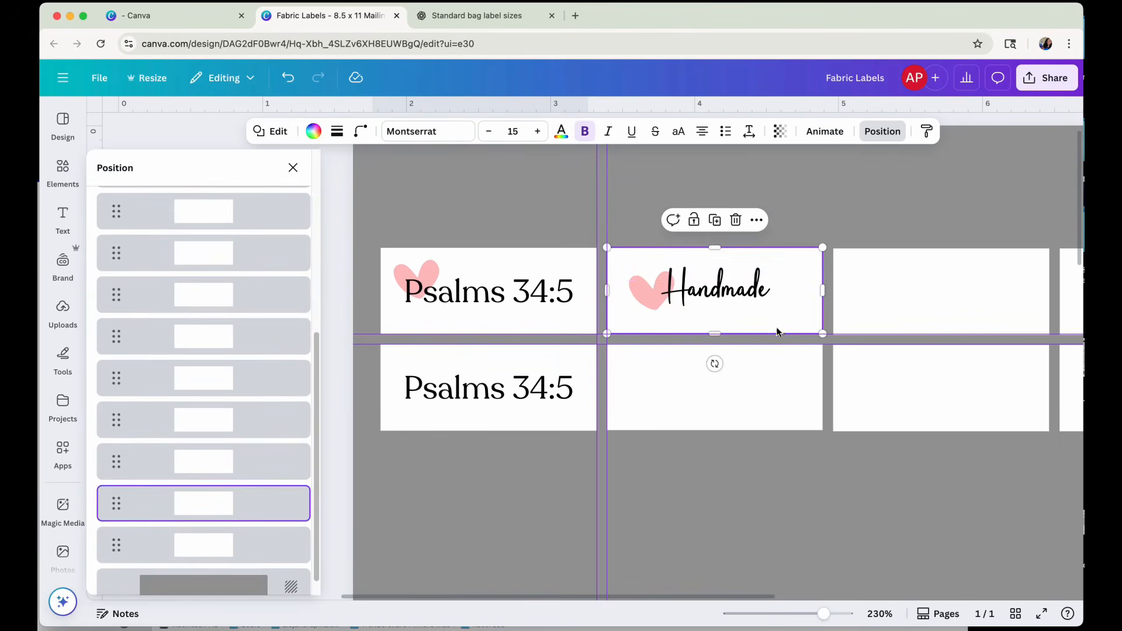
Enlarge the Handmade text on the second label to a font size of 24.4.
{"action": "left_click", "coordinate": [721, 320]}
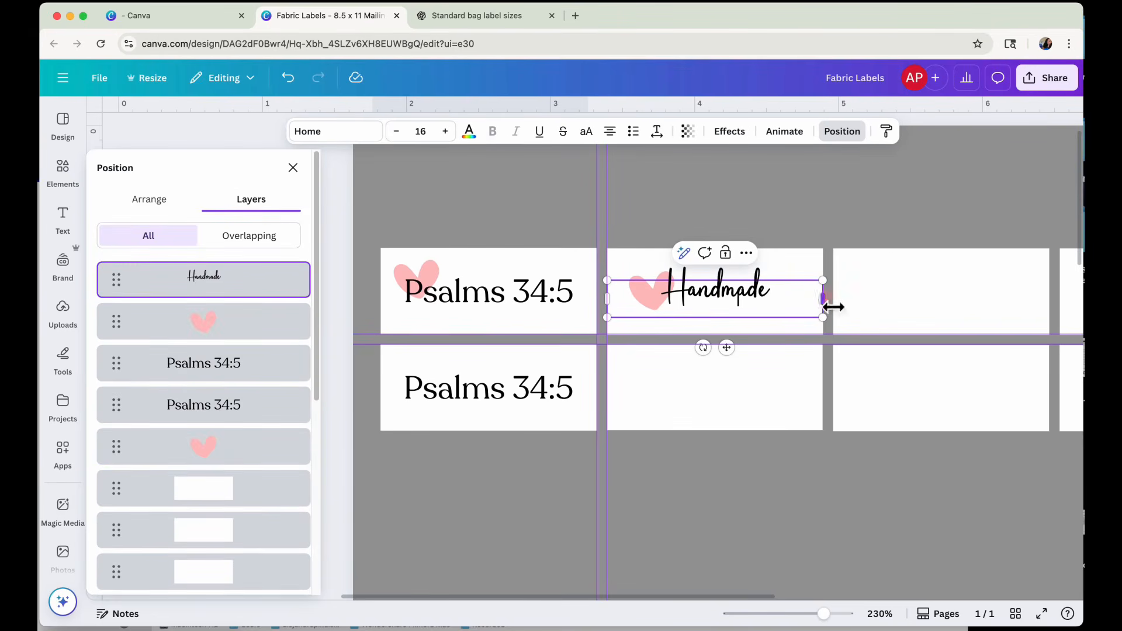
{"action": "left_click_drag", "start_coordinate": [833, 307], "coordinate": [836, 345]}
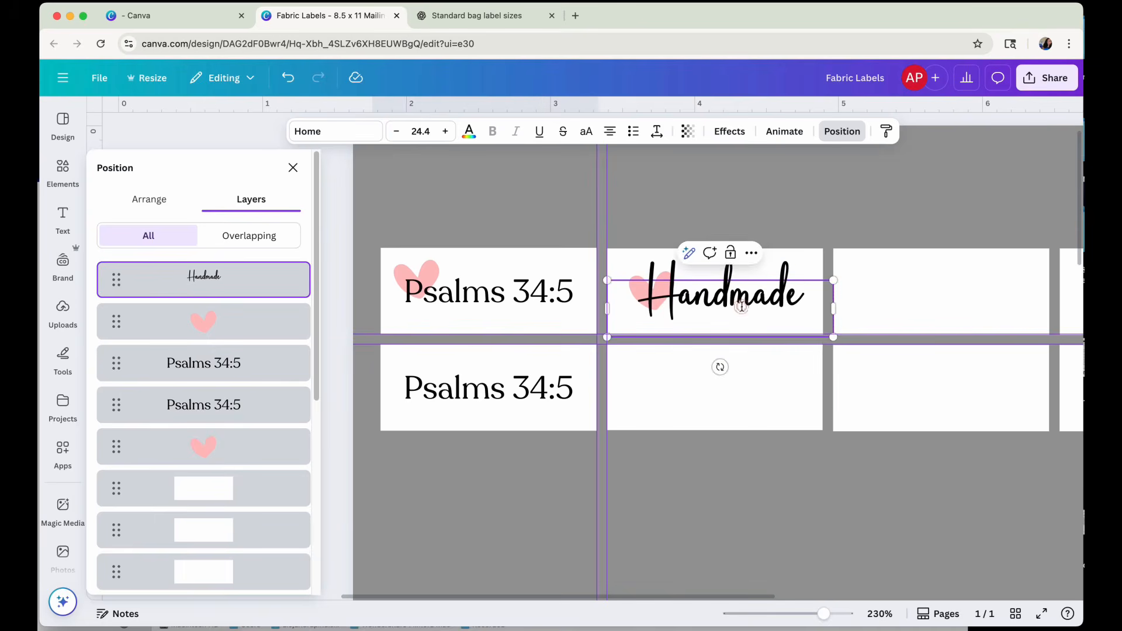
{"action": "left_click", "coordinate": [737, 412]}
{"action": "left_click", "coordinate": [960, 401]}
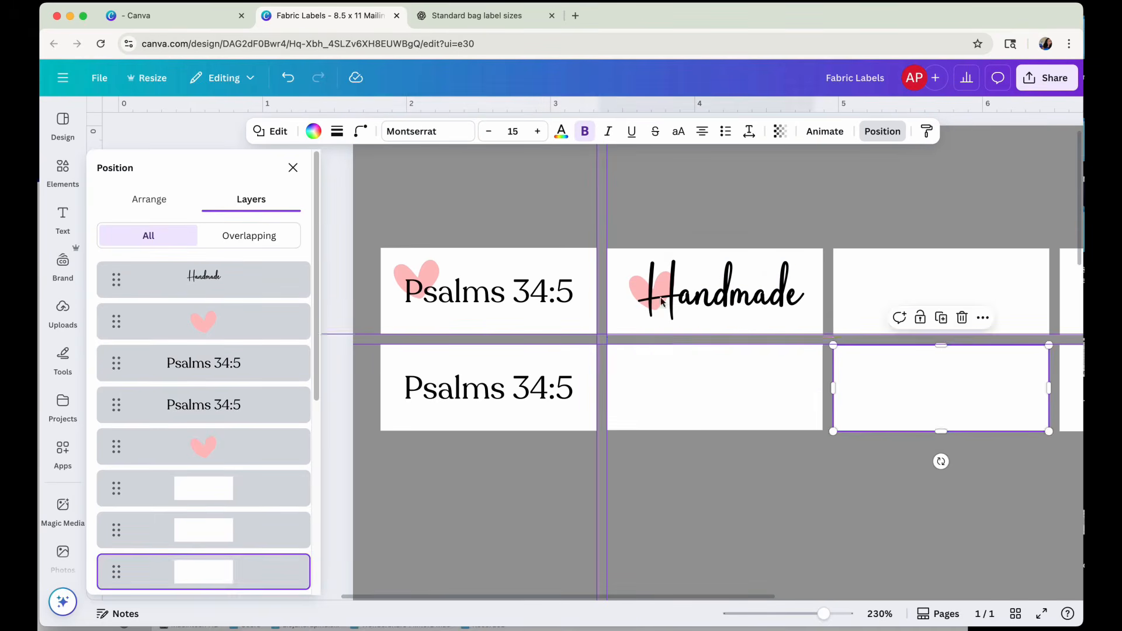
Narrow the Handmade text box to fit its word and shift it right within the second label.
{"action": "left_click", "coordinate": [609, 320]}
{"action": "mouse_move", "coordinate": [607, 311]}
{"action": "left_mouse_down"}
{"action": "mouse_move", "coordinate": [654, 318]}
{"action": "mouse_move", "coordinate": [614, 317]}
{"action": "left_mouse_up"}
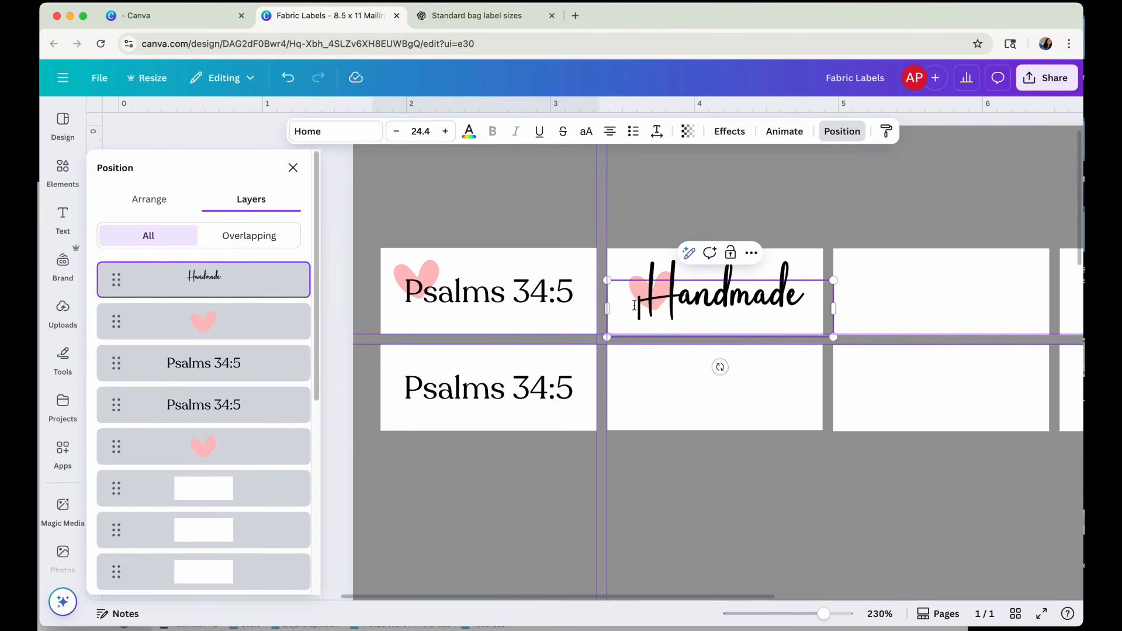
{"action": "left_click_drag", "start_coordinate": [834, 309], "coordinate": [761, 294]}
{"action": "left_click", "coordinate": [814, 313]}
{"action": "left_click", "coordinate": [725, 295]}
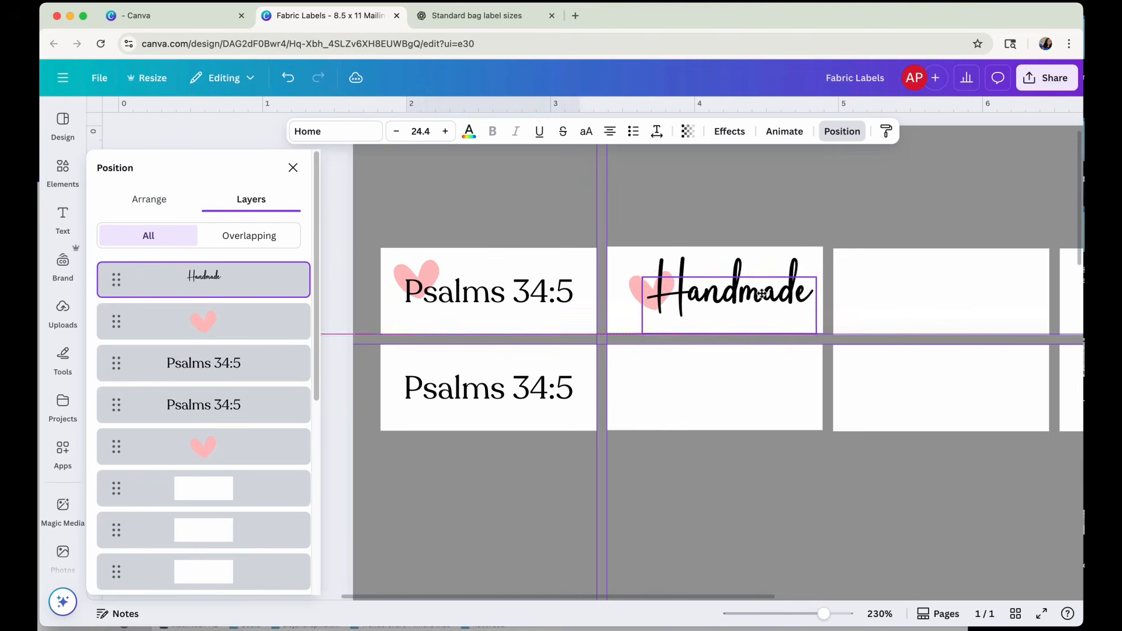
Move the second label's heart slightly up and left, and nudge the Handmade text down beside it.
{"action": "left_click", "coordinate": [252, 320]}
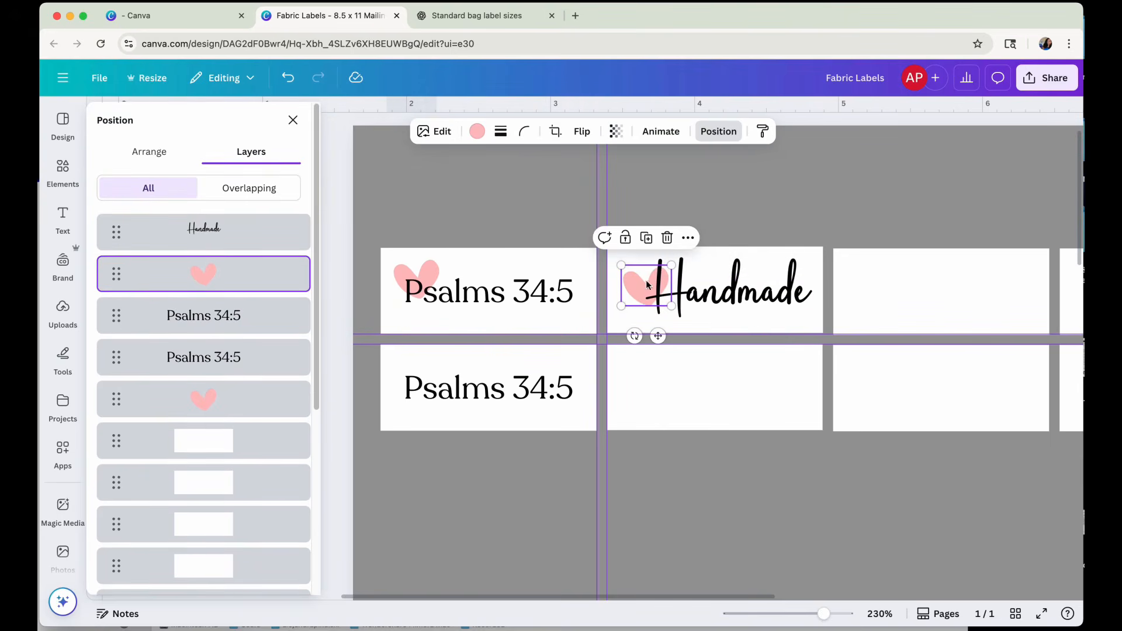
{"action": "left_click_drag", "start_coordinate": [732, 289], "coordinate": [730, 293]}
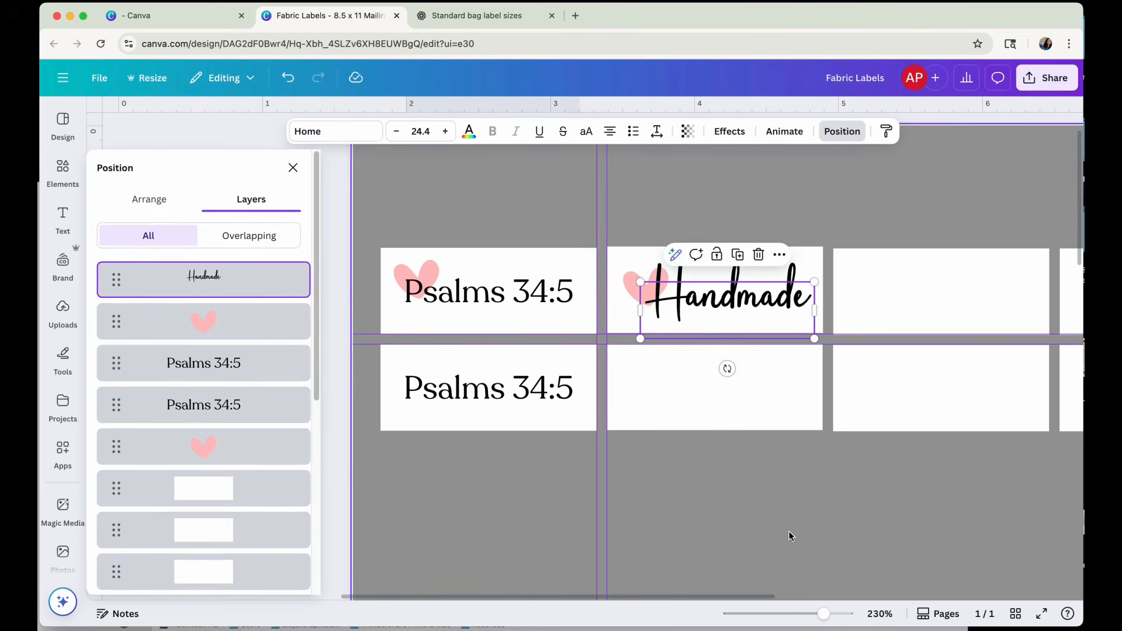
{"action": "left_click", "coordinate": [760, 514]}
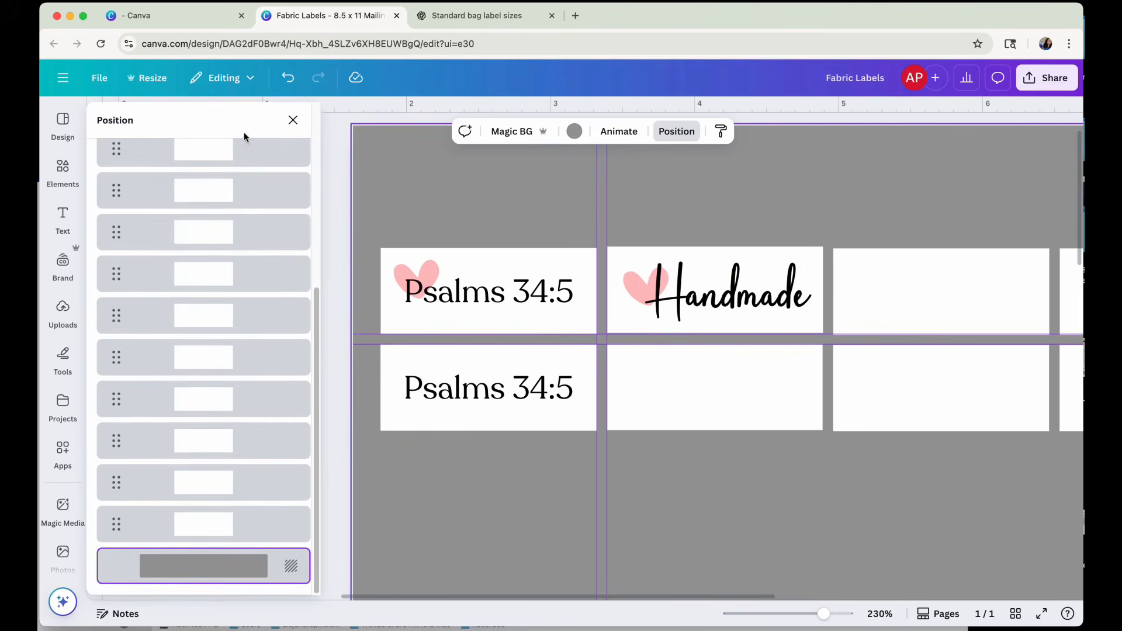
{"action": "left_click", "coordinate": [294, 121]}
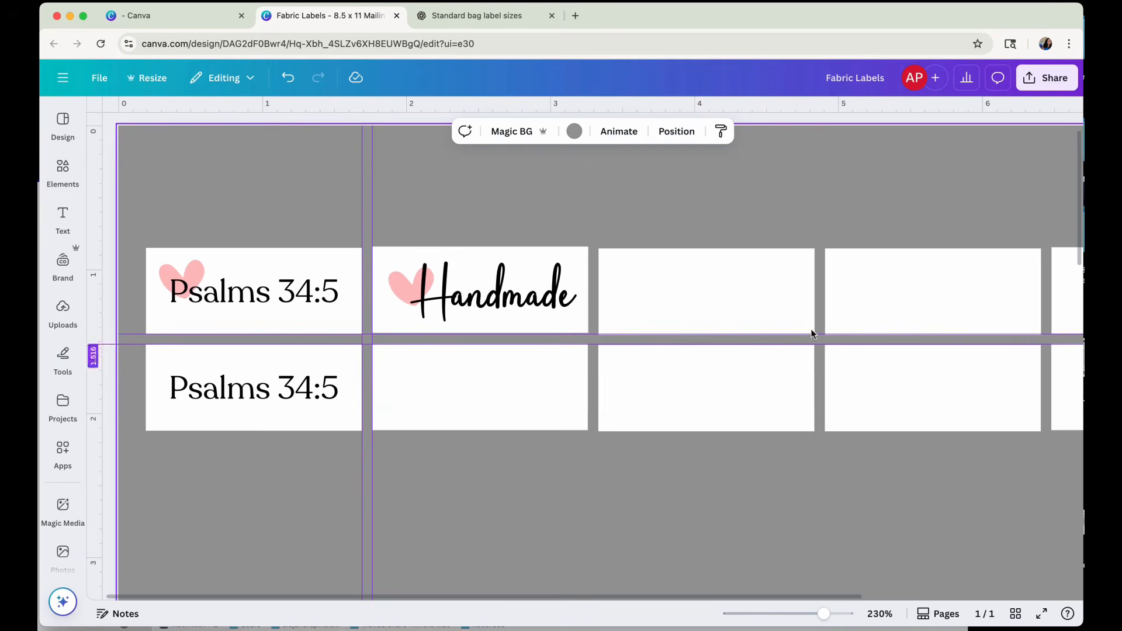
Group the second row of labels with its Psalms 34:5 text and center the group horizontally on the page.
{"action": "left_click_drag", "start_coordinate": [833, 596], "coordinate": [794, 614]}
{"action": "scroll", "coordinate": [706, 232], "scroll_direction": "left", "scroll_amount": 5}
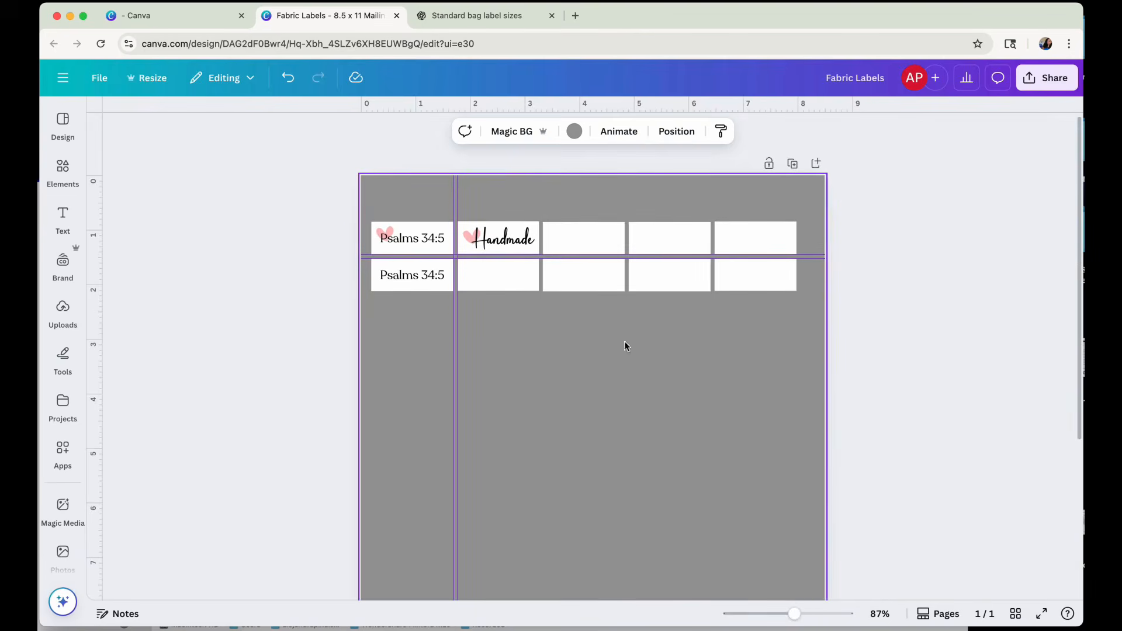
{"action": "scroll", "coordinate": [711, 455], "scroll_direction": "down", "scroll_amount": 4}
{"action": "scroll", "coordinate": [708, 457], "scroll_direction": "up", "scroll_amount": 4}
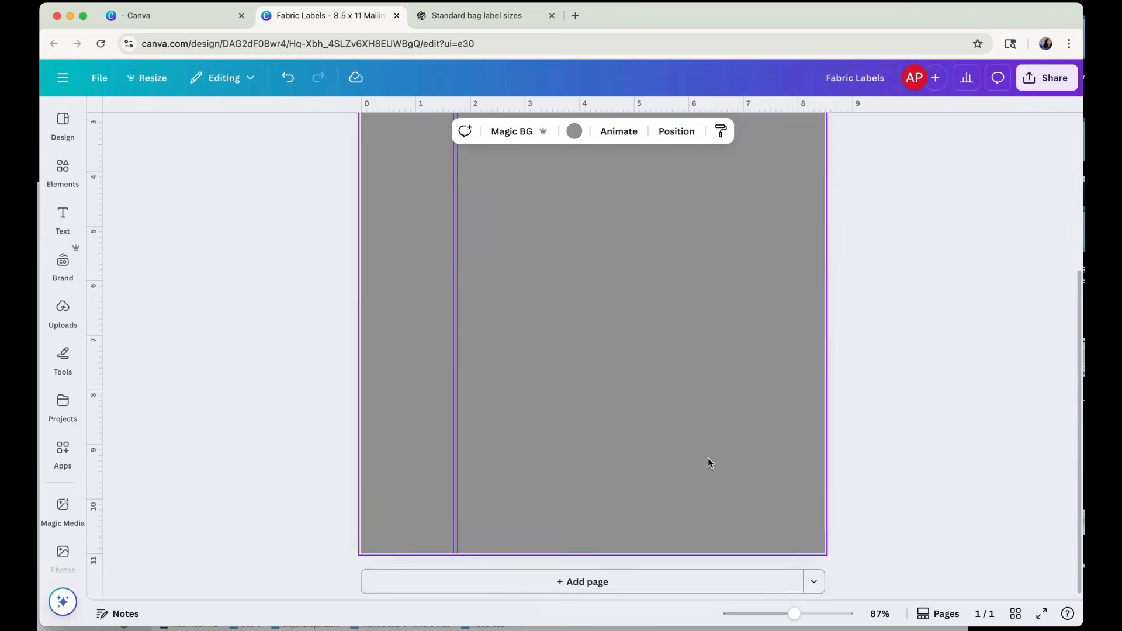
{"action": "left_click_drag", "start_coordinate": [805, 277], "coordinate": [374, 273]}
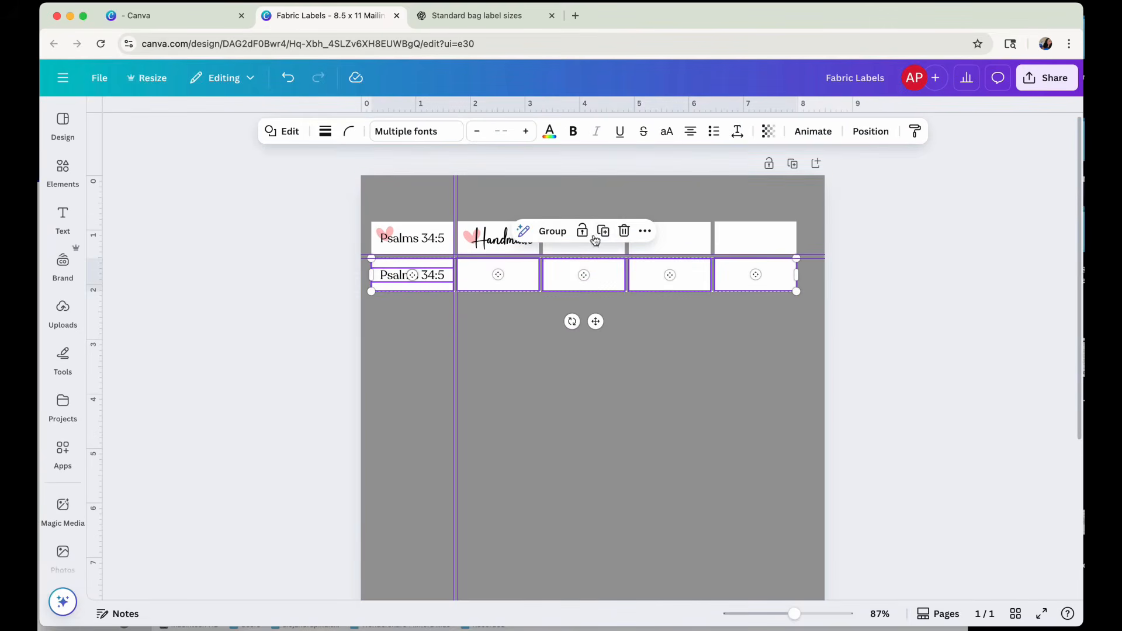
{"action": "left_click", "coordinate": [556, 230]}
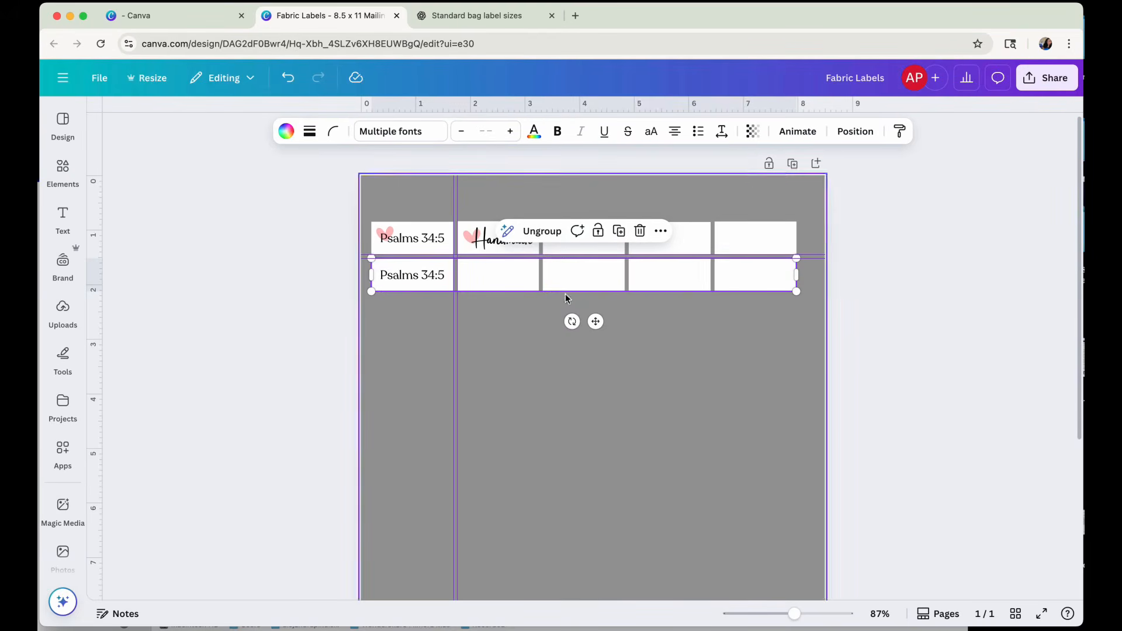
{"action": "left_click", "coordinate": [855, 131]}
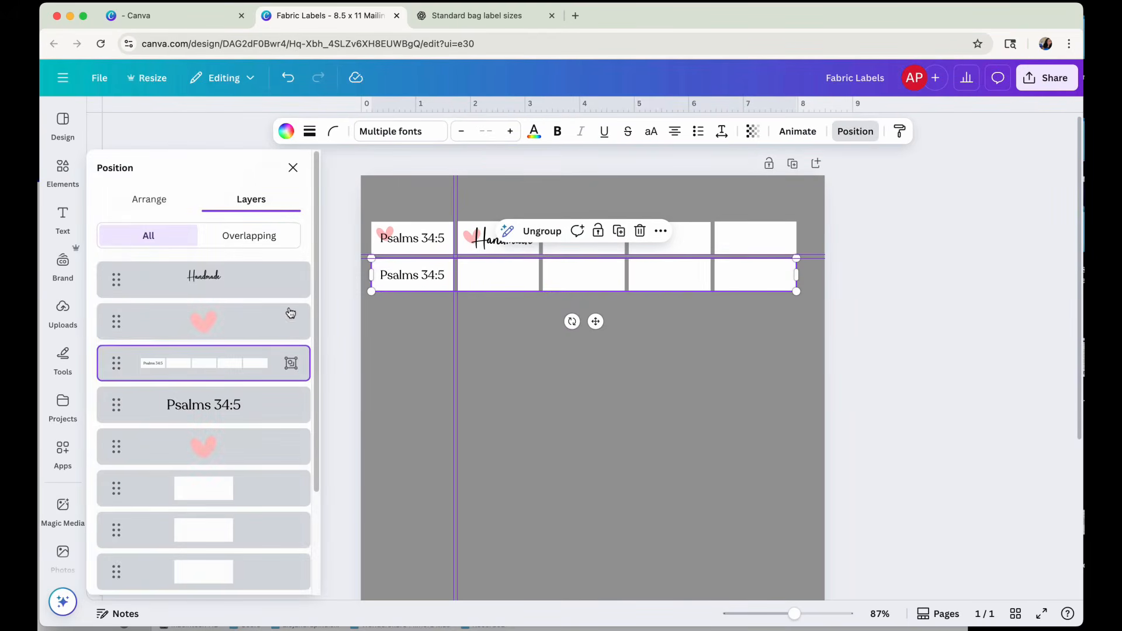
{"action": "left_click", "coordinate": [156, 203]}
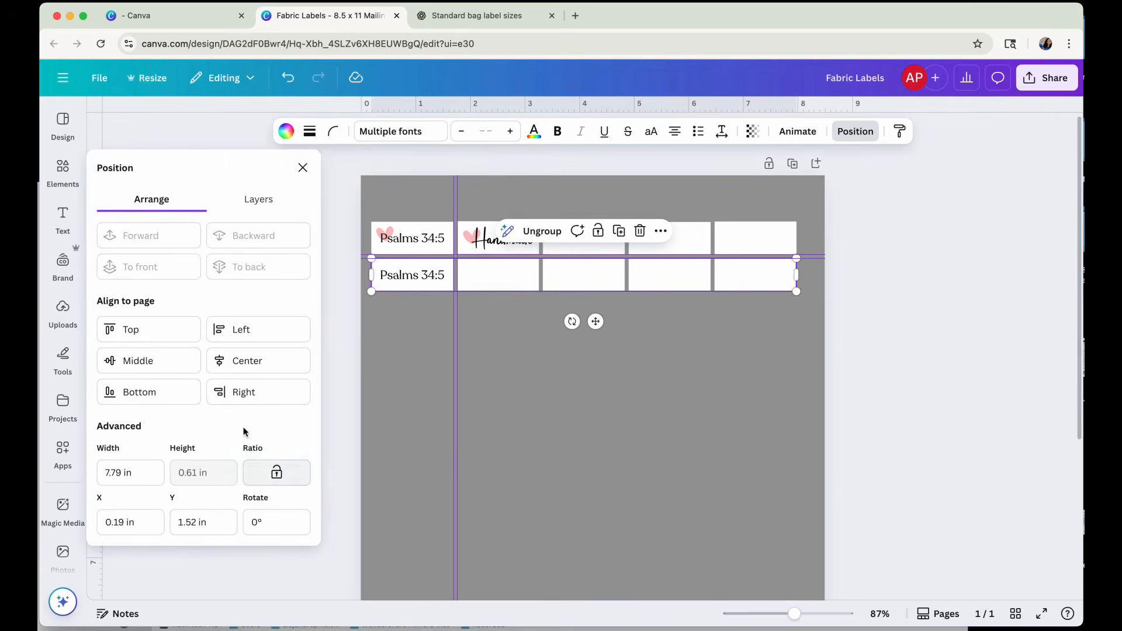
{"action": "left_click", "coordinate": [245, 369]}
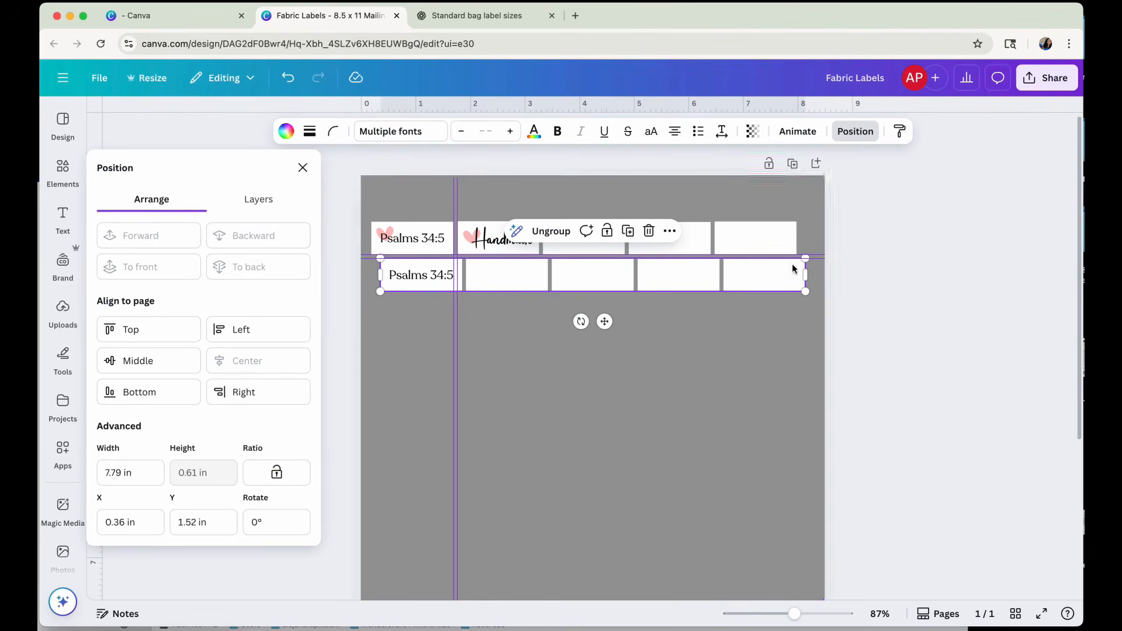
Group the first row's labels, texts and hearts and center the group horizontally on the page.
{"action": "left_click", "coordinate": [811, 243]}
{"action": "left_click_drag", "start_coordinate": [811, 240], "coordinate": [365, 233]}
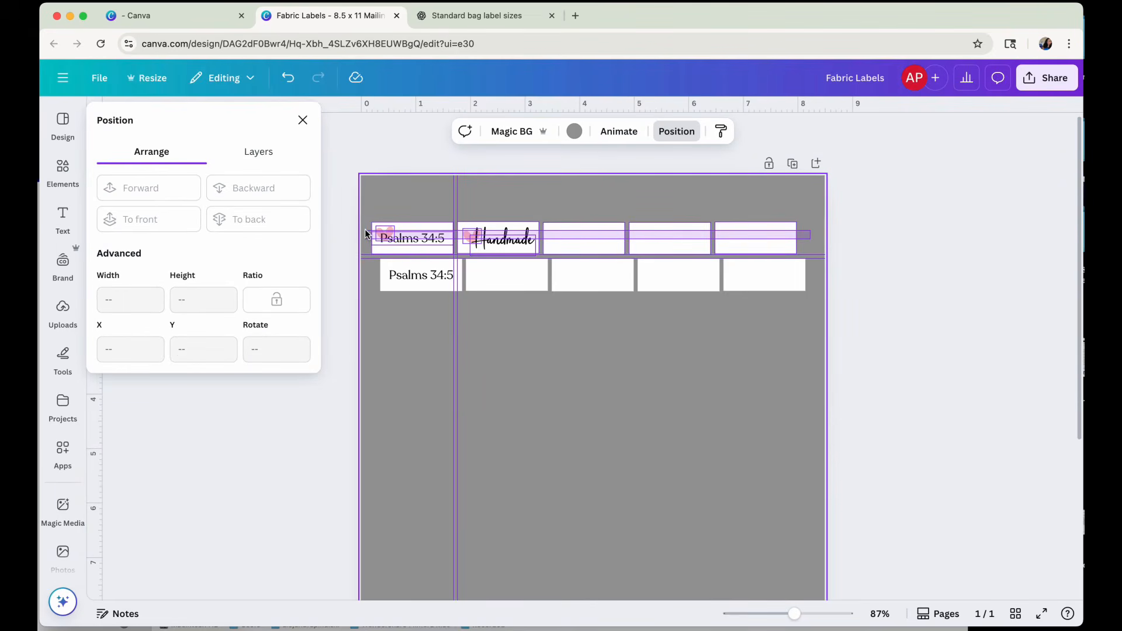
{"action": "left_click_drag", "start_coordinate": [364, 233], "coordinate": [365, 229]}
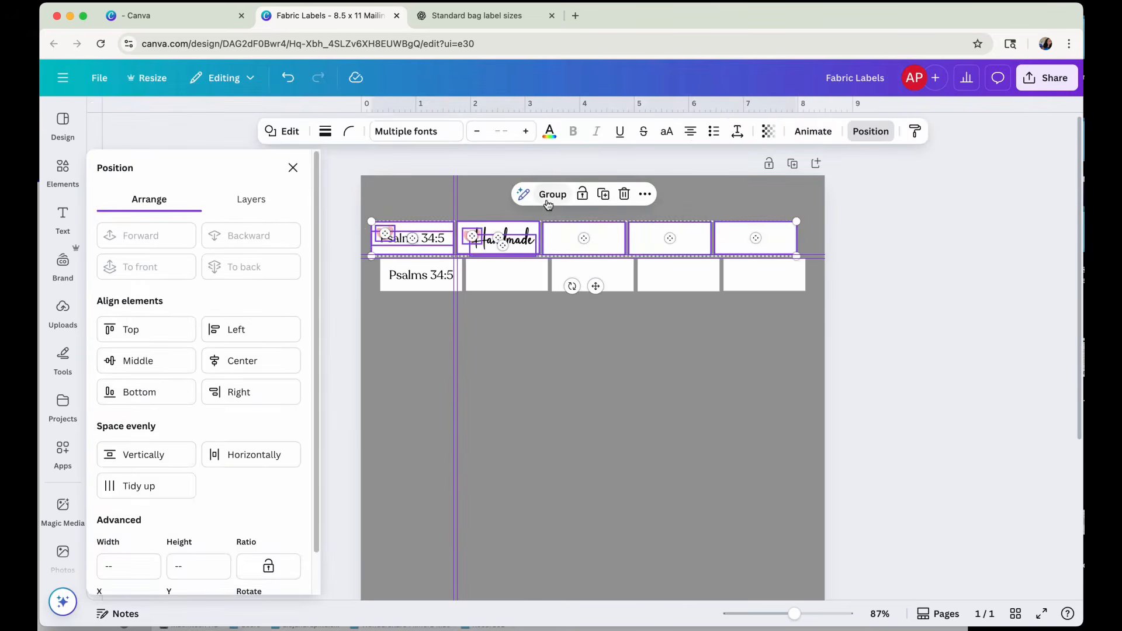
{"action": "left_click", "coordinate": [548, 196]}
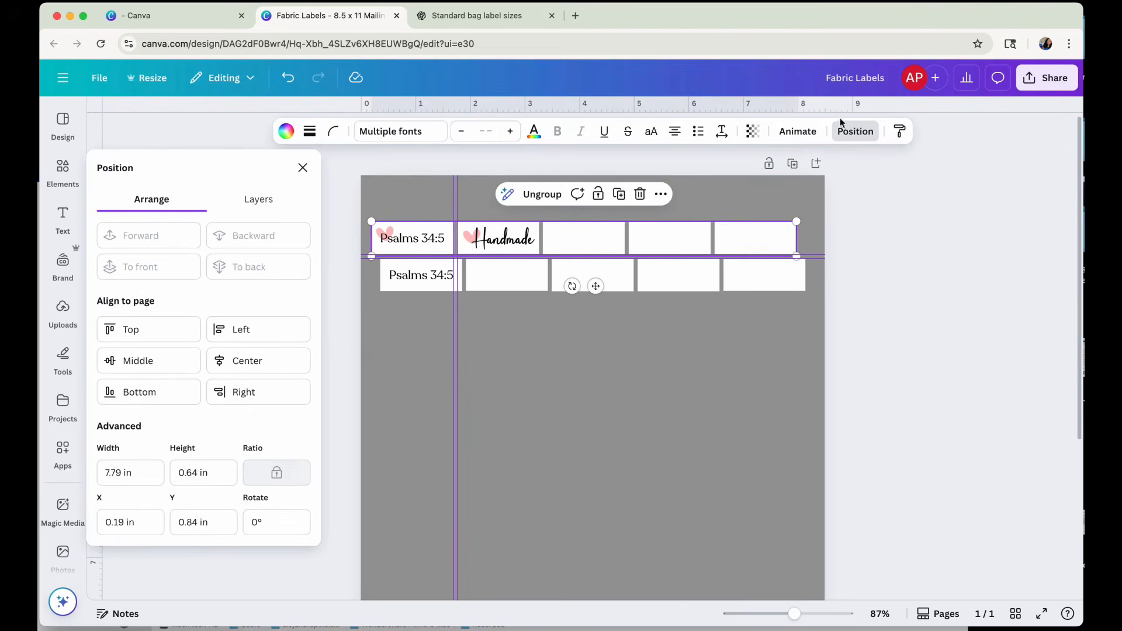
{"action": "left_click", "coordinate": [243, 368]}
Shift the vertical guides right to line up with the gap between the first and second label columns.
{"action": "left_click", "coordinate": [539, 400]}
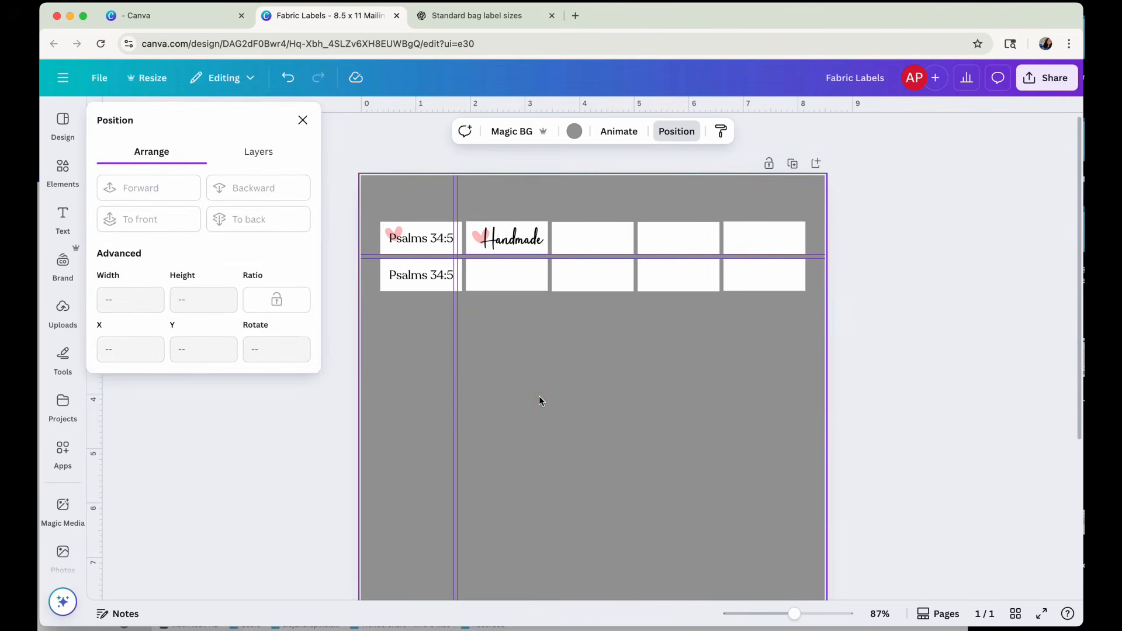
{"action": "mouse_move", "coordinate": [457, 389]}
{"action": "left_mouse_down"}
{"action": "mouse_move", "coordinate": [473, 394]}
{"action": "mouse_move", "coordinate": [465, 397]}
{"action": "left_mouse_up"}
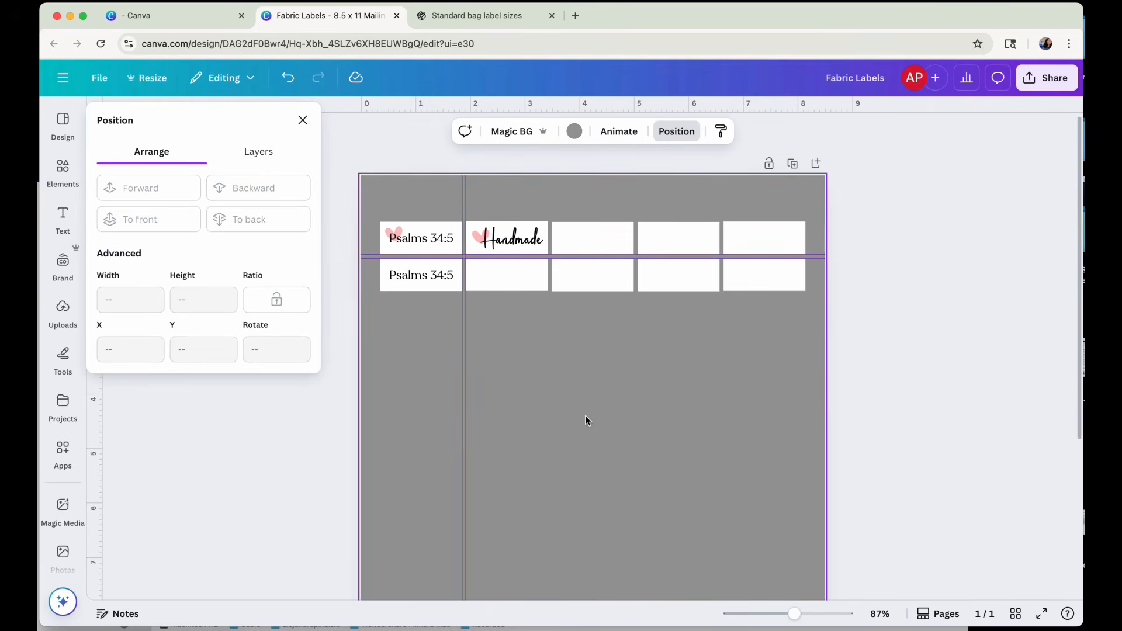
{"action": "left_click", "coordinate": [902, 336]}
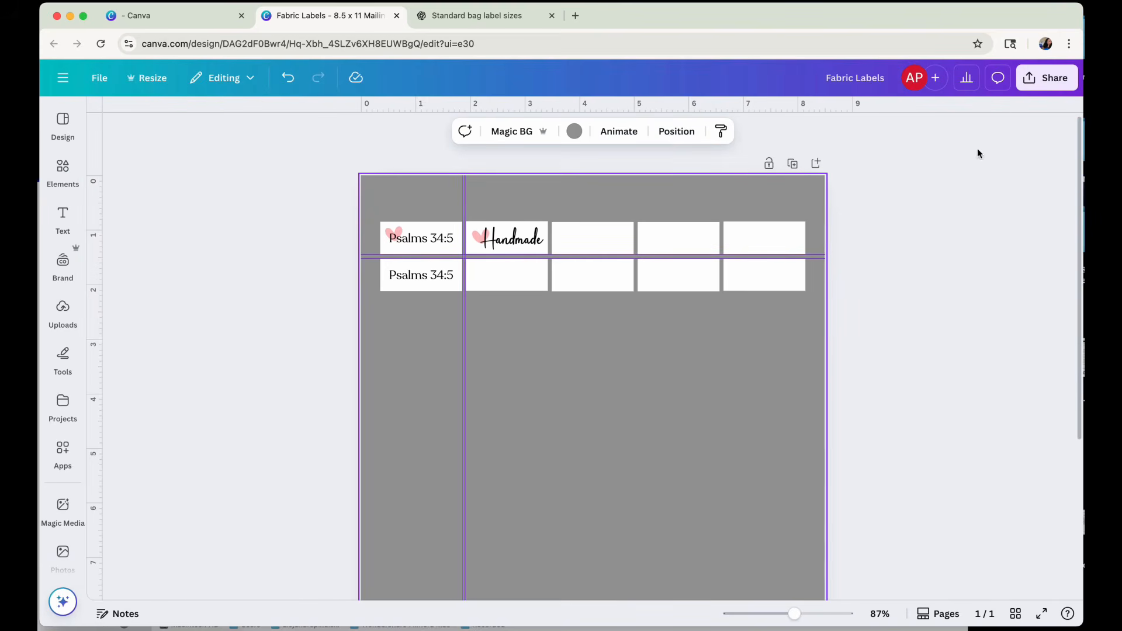
Open the design's download settings and choose PDF Print as the file type.
{"action": "left_click", "coordinate": [1032, 81]}
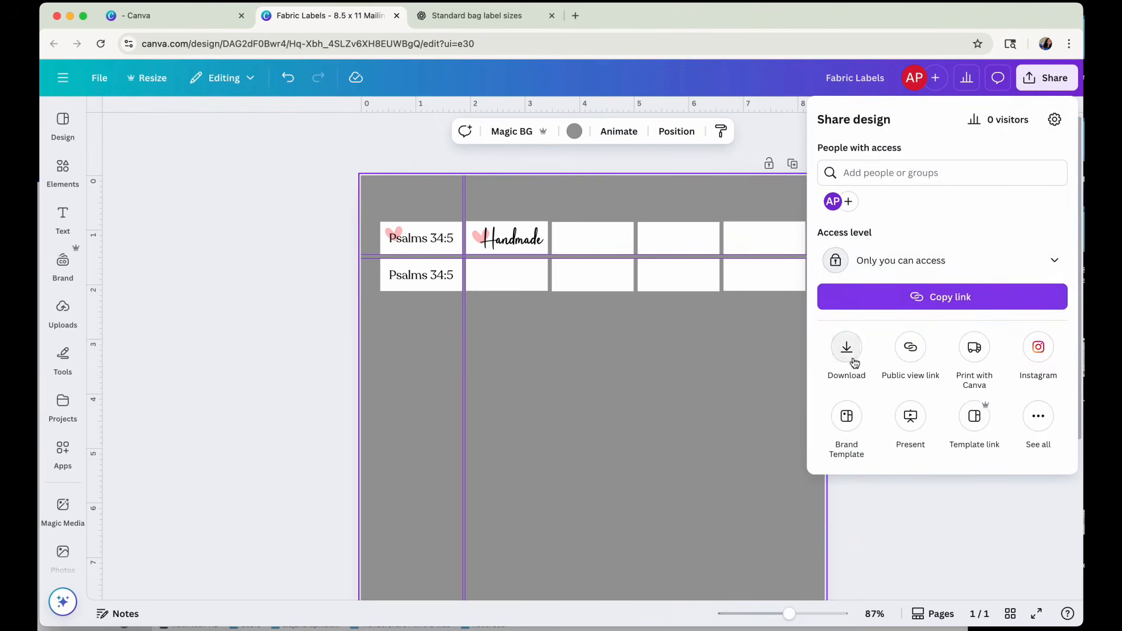
{"action": "left_click", "coordinate": [854, 361]}
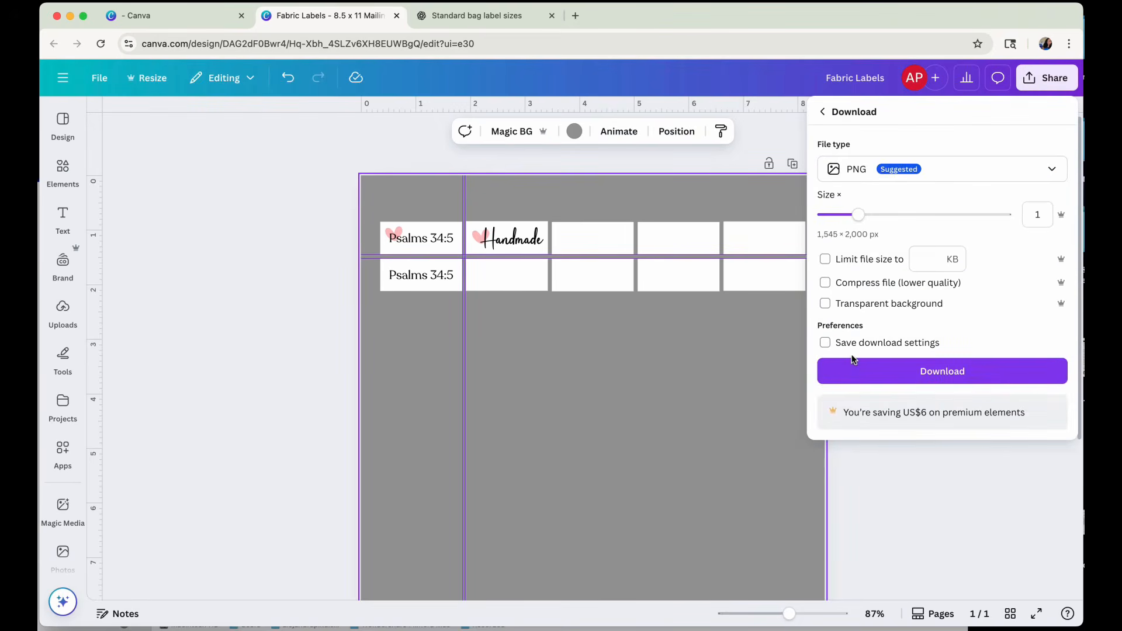
{"action": "left_click", "coordinate": [919, 170]}
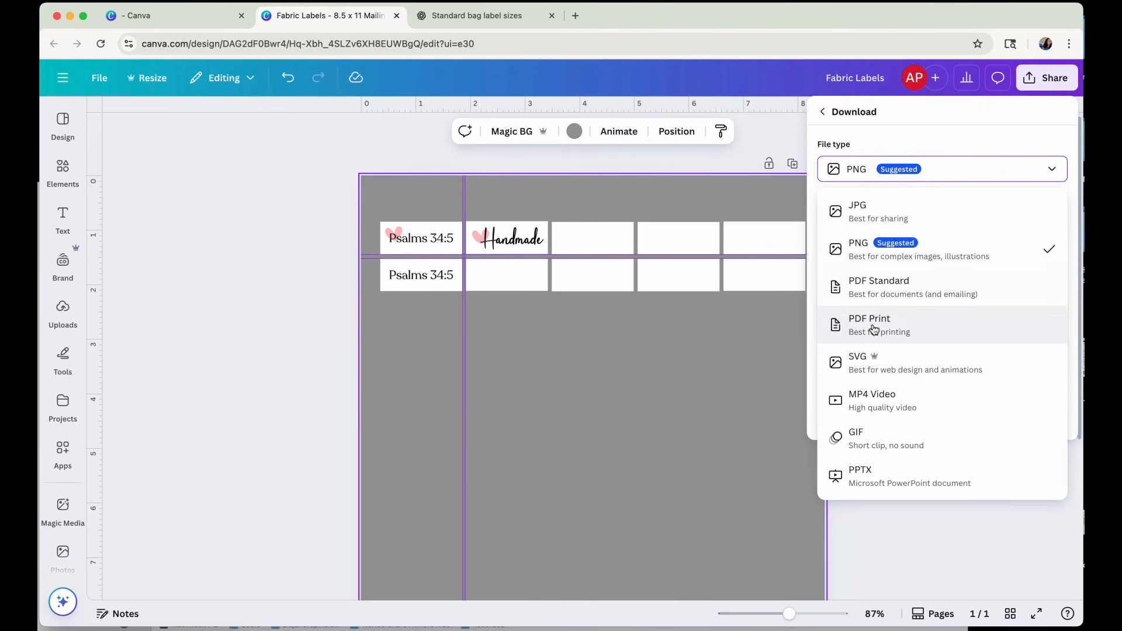
{"action": "left_click", "coordinate": [934, 332]}
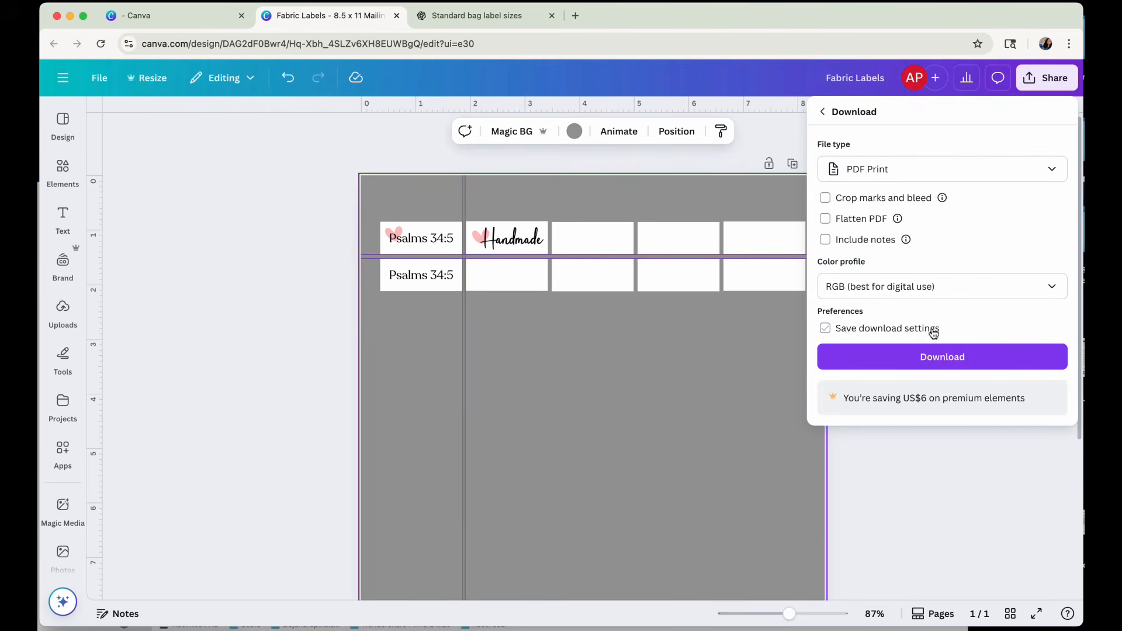
Set the PDF's color profile to CMYK (best for professional printing).
{"action": "left_click", "coordinate": [930, 296]}
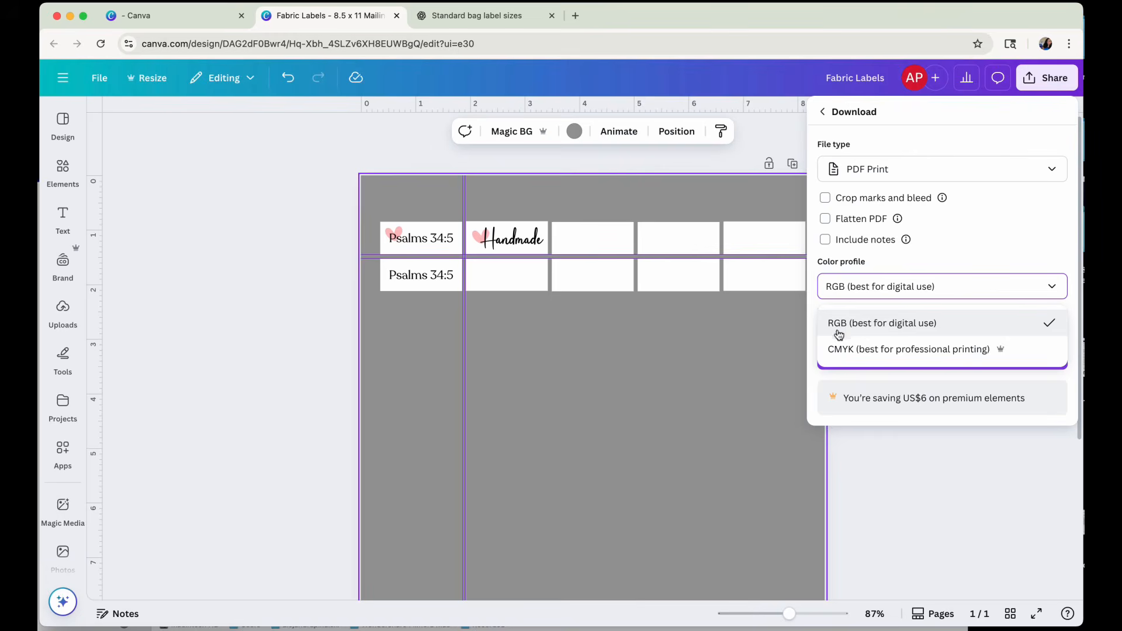
{"action": "left_click", "coordinate": [845, 351]}
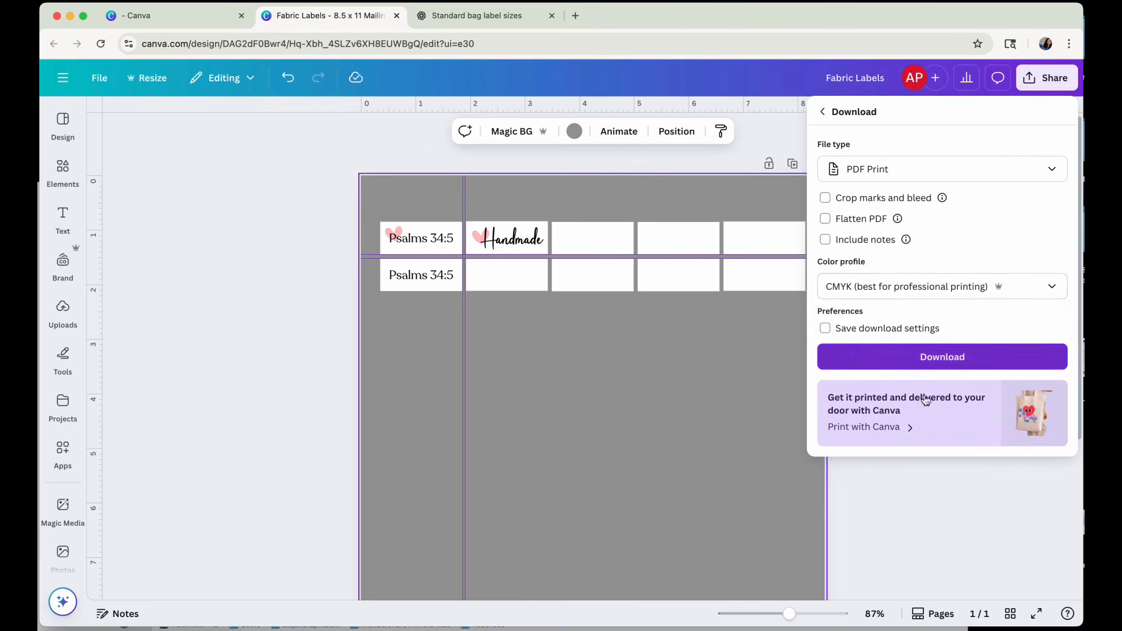
{"action": "left_click", "coordinate": [1001, 294]}
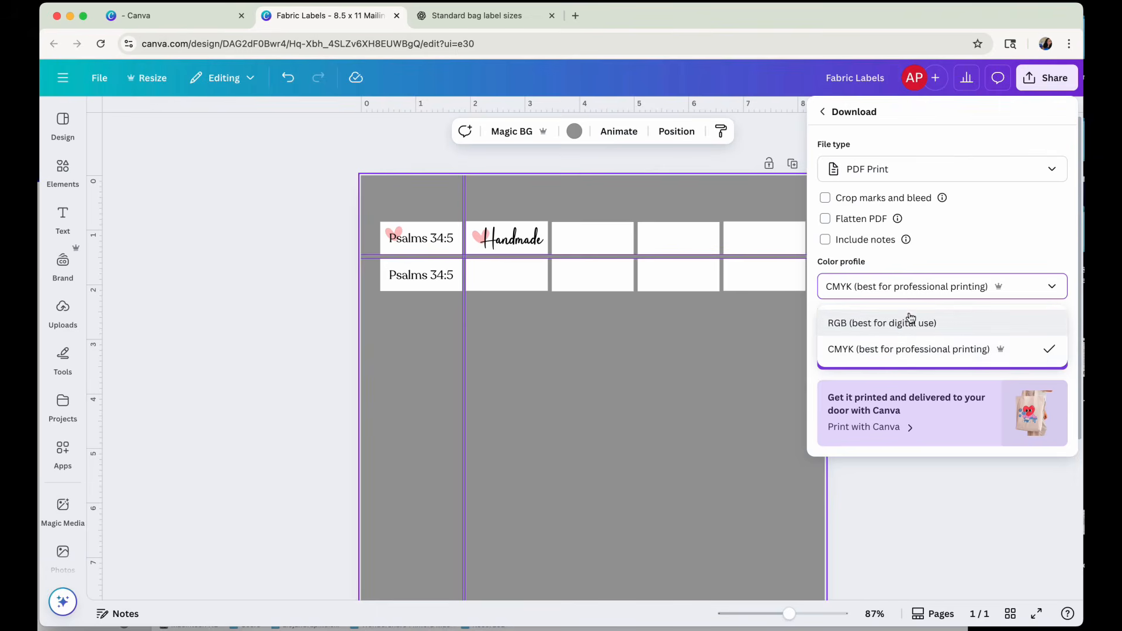
{"action": "left_click", "coordinate": [904, 351]}
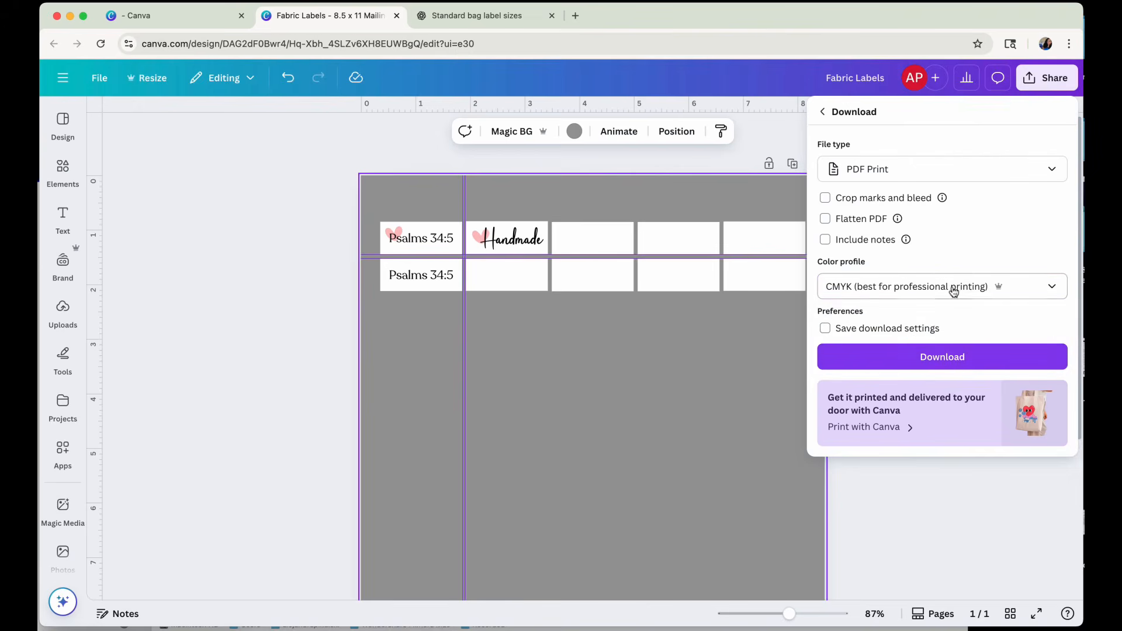
{"action": "mouse_move", "coordinate": [943, 199]}
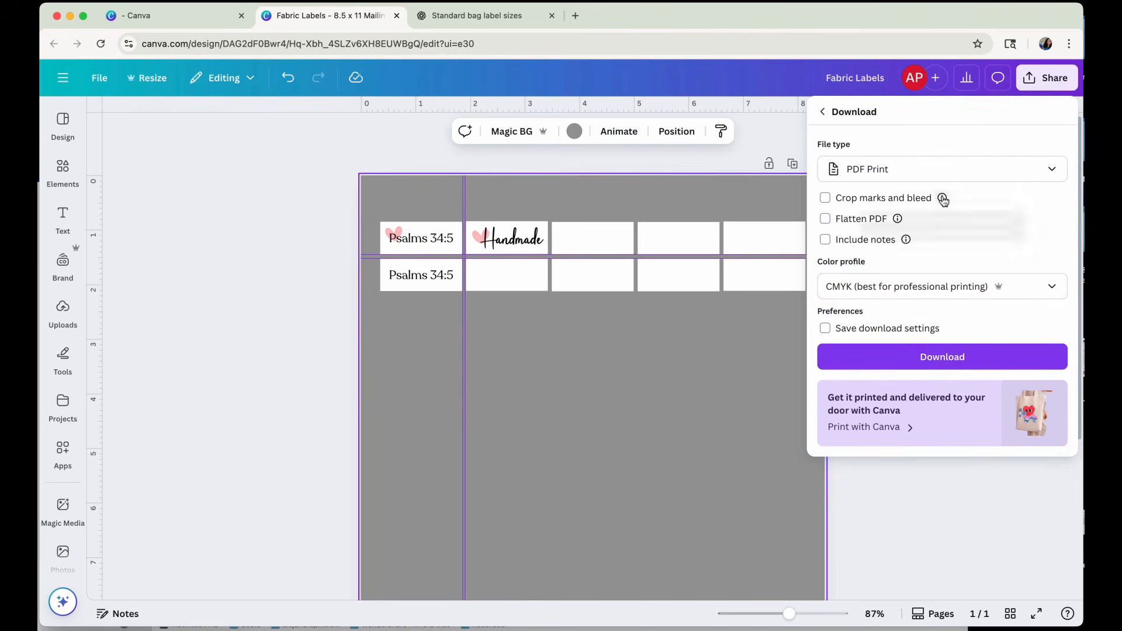
Download the label sheet with the chosen PDF settings and save it as Fabric Labels in the Allie Sew Crafty folder.
{"action": "mouse_move", "coordinate": [898, 221]}
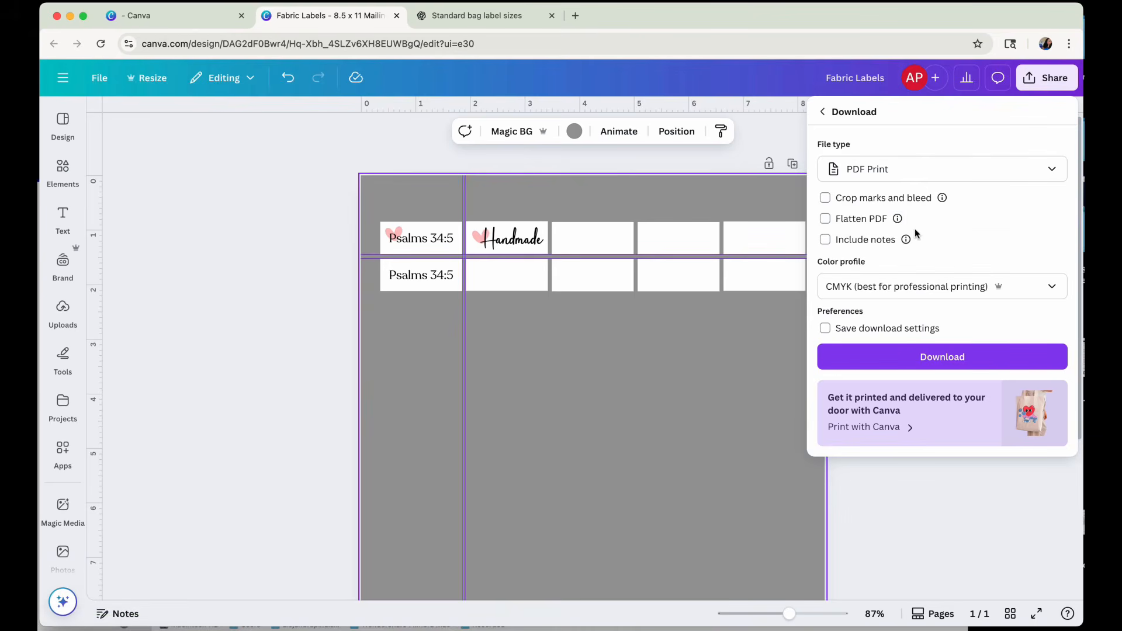
{"action": "left_click", "coordinate": [954, 364]}
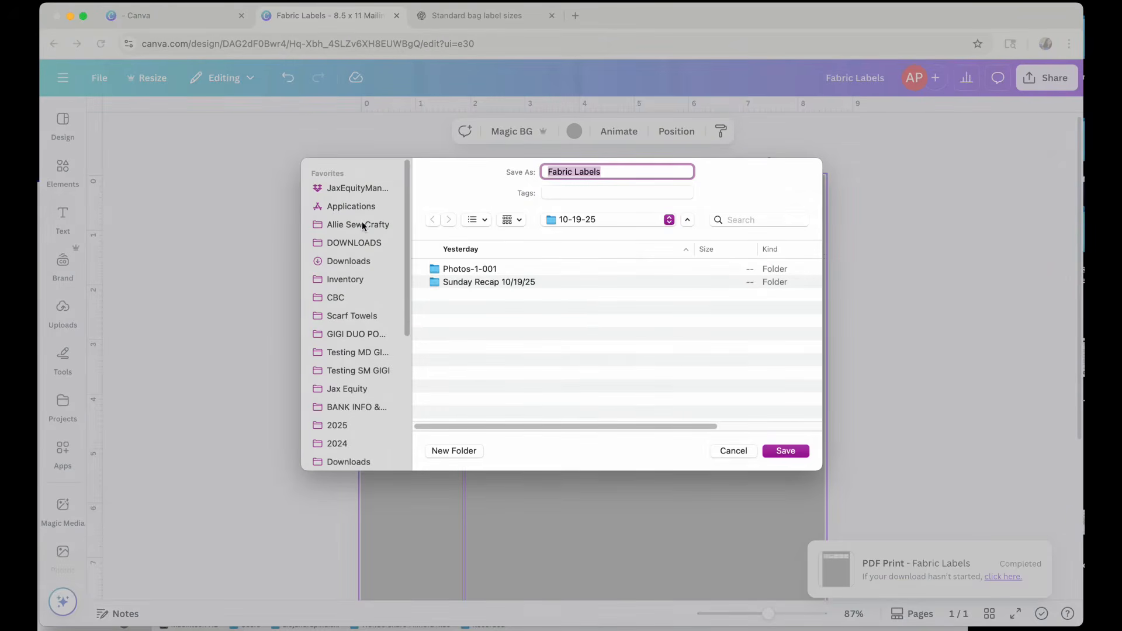
{"action": "left_click", "coordinate": [339, 224]}
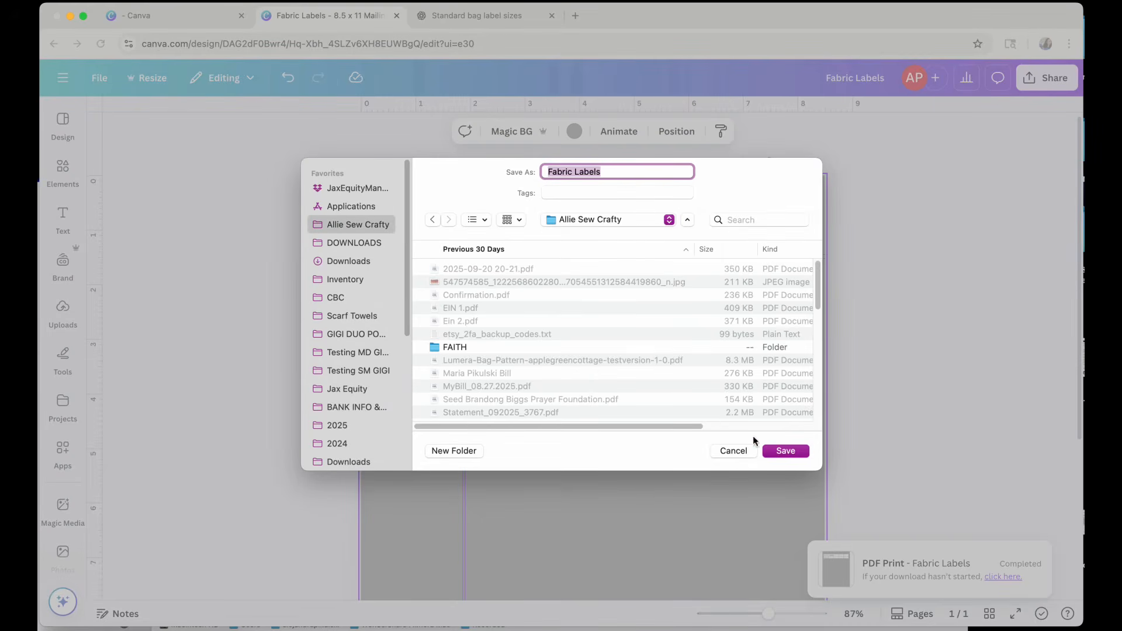
{"action": "left_click", "coordinate": [786, 451]}
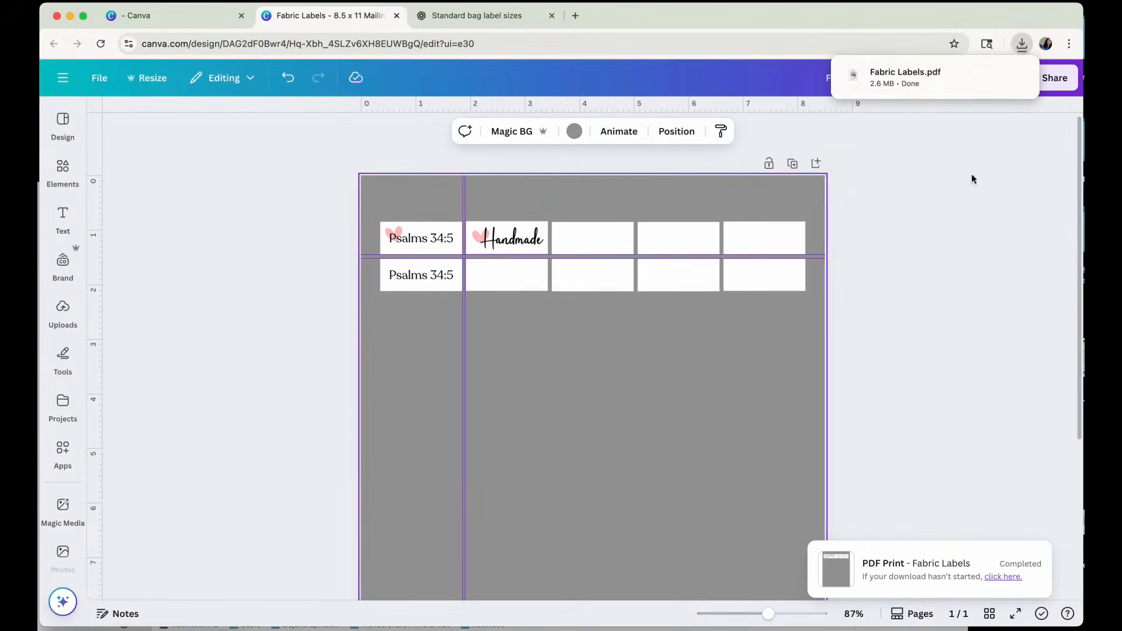
Open the saved Fabric Labels.pdf from its folder in Preview and review its print settings.
{"action": "left_click", "coordinate": [993, 75]}
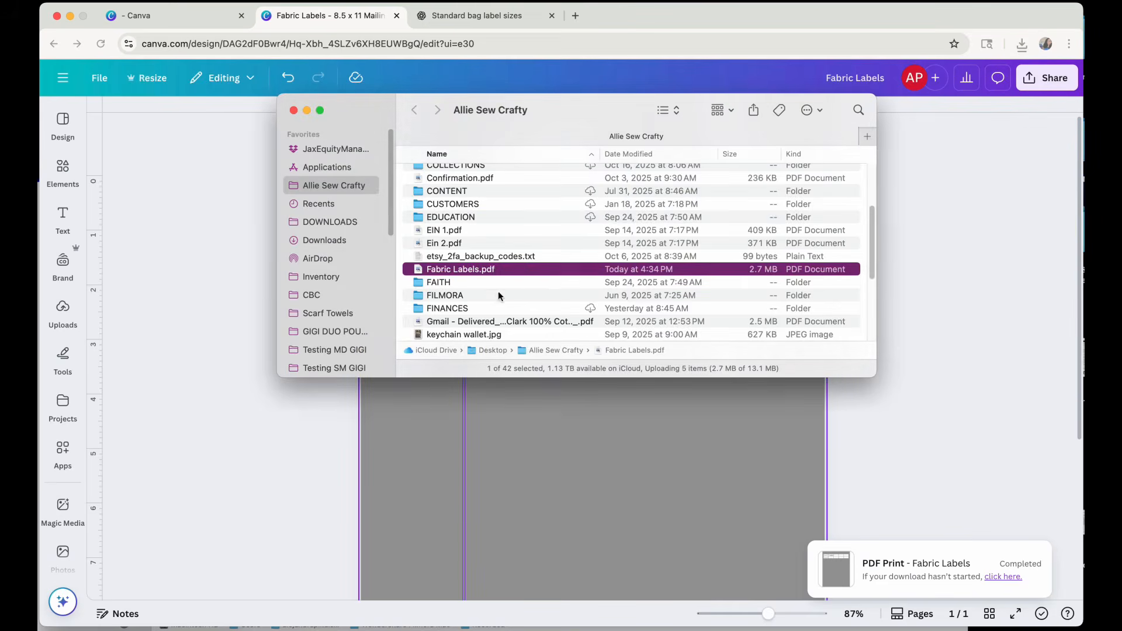
{"action": "double_click", "coordinate": [536, 272]}
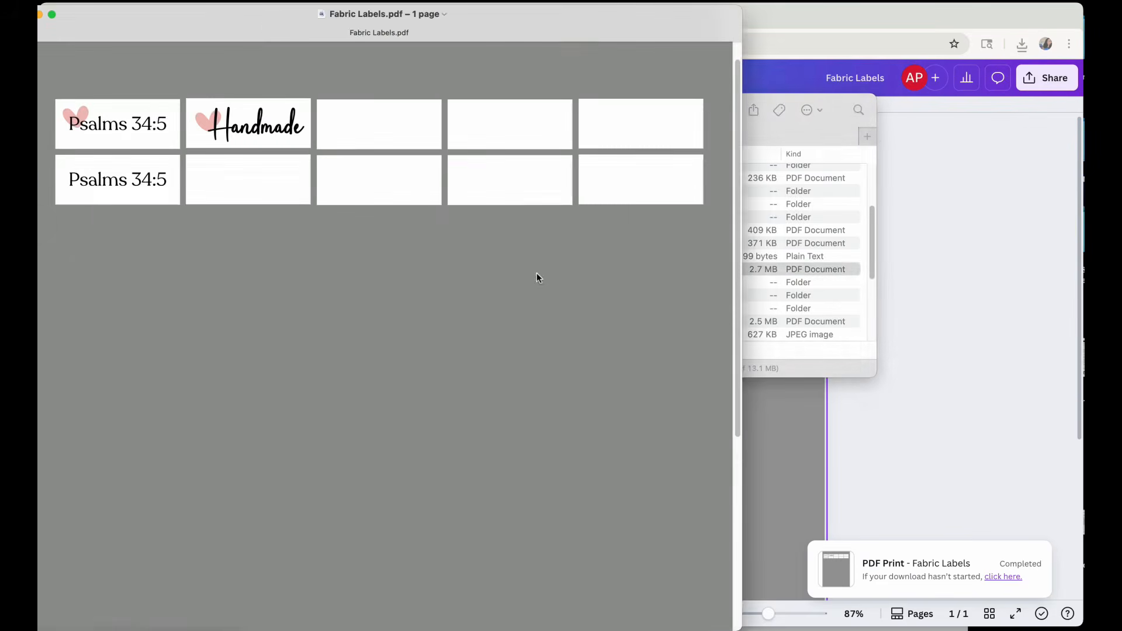
{"action": "left_click_drag", "start_coordinate": [243, 31], "coordinate": [357, 32]}
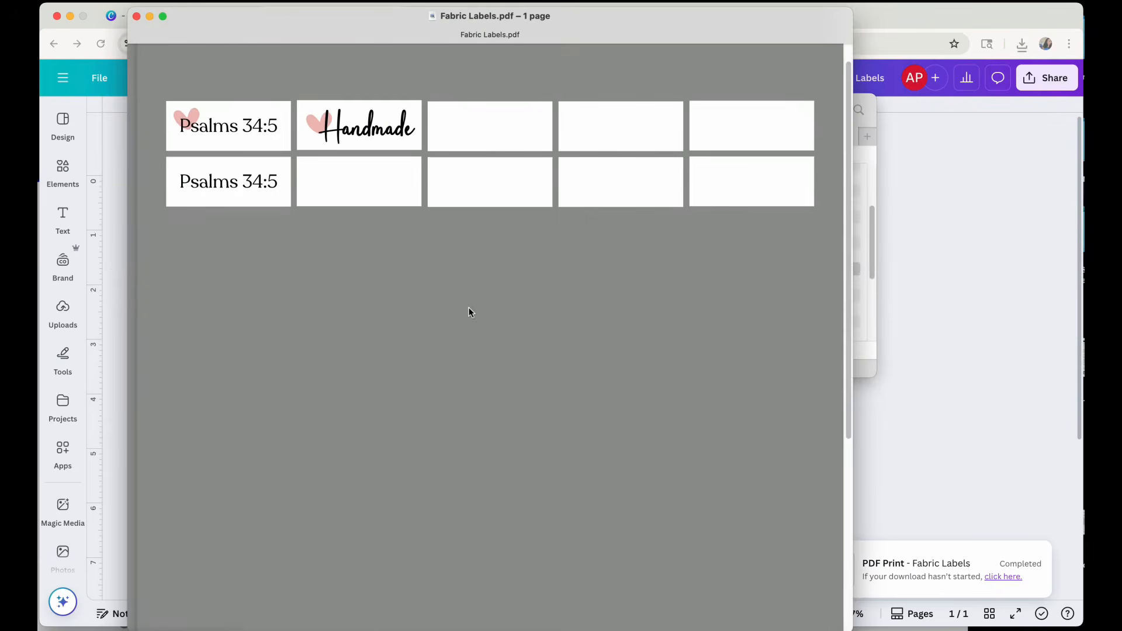
{"action": "left_click", "coordinate": [102, 1]}
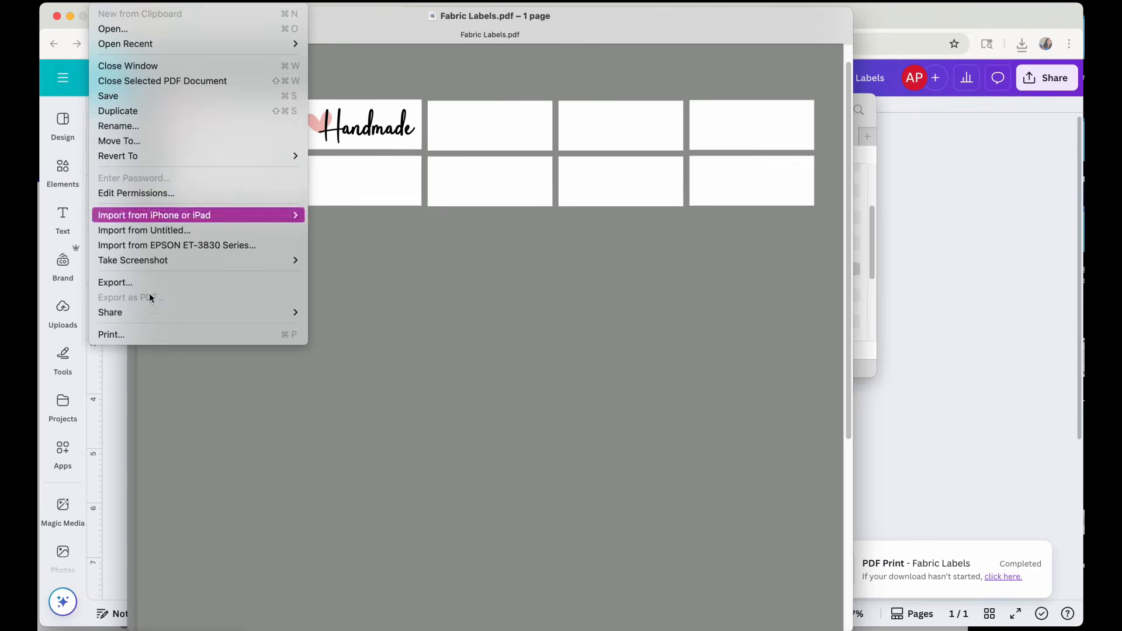
{"action": "left_click", "coordinate": [139, 332]}
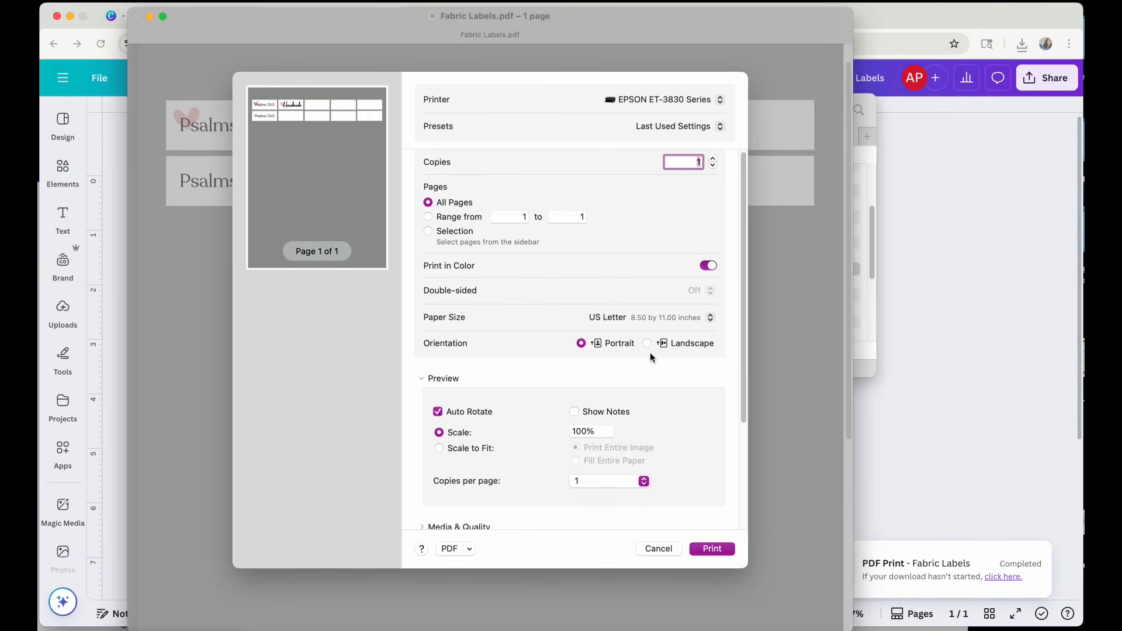
{"action": "scroll", "coordinate": [683, 473], "scroll_direction": "down", "scroll_amount": 1}
{"action": "scroll", "coordinate": [682, 468], "scroll_direction": "down", "scroll_amount": 5}
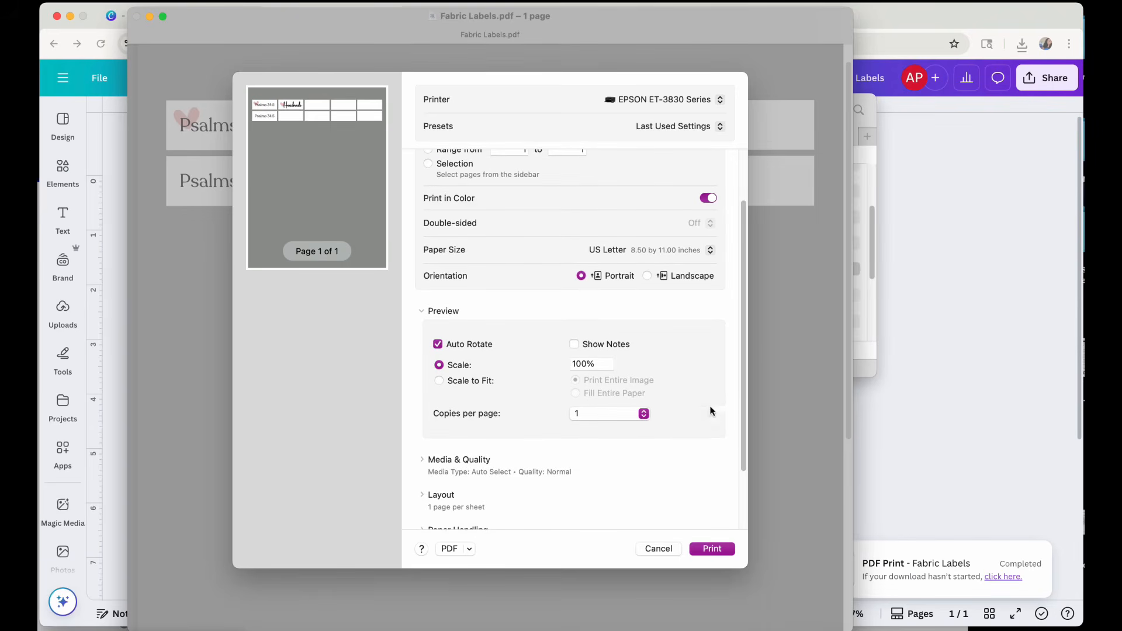
{"action": "scroll", "coordinate": [710, 412], "scroll_direction": "down", "scroll_amount": 2}
{"action": "scroll", "coordinate": [707, 408], "scroll_direction": "down", "scroll_amount": 2}
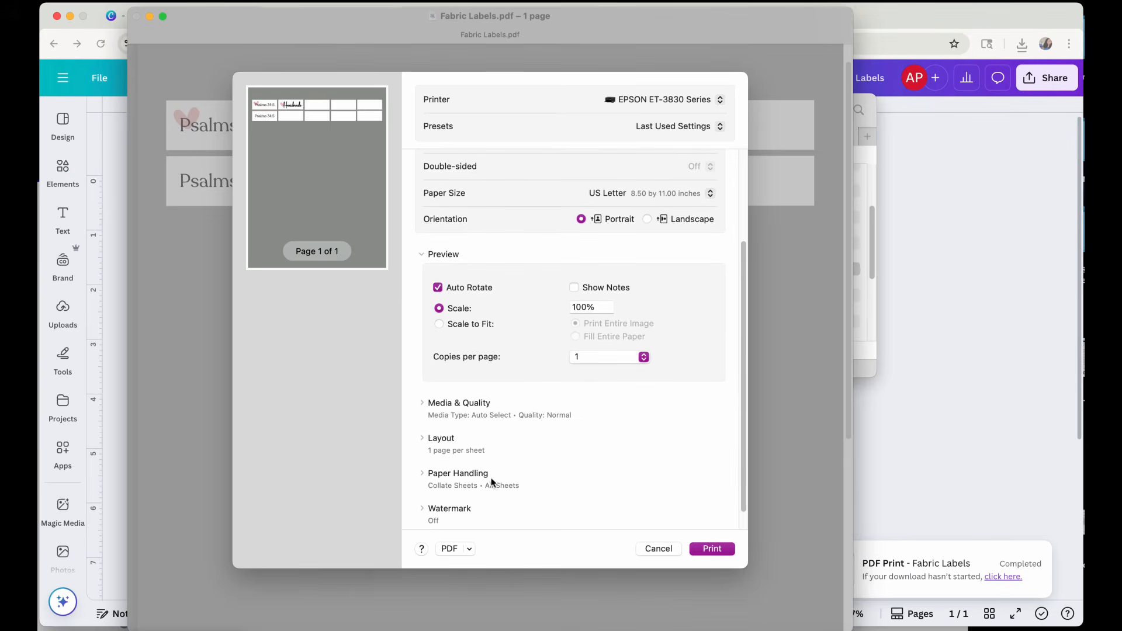
Set the print quality to Best and the media type to Photo.
{"action": "left_click", "coordinate": [422, 404]}
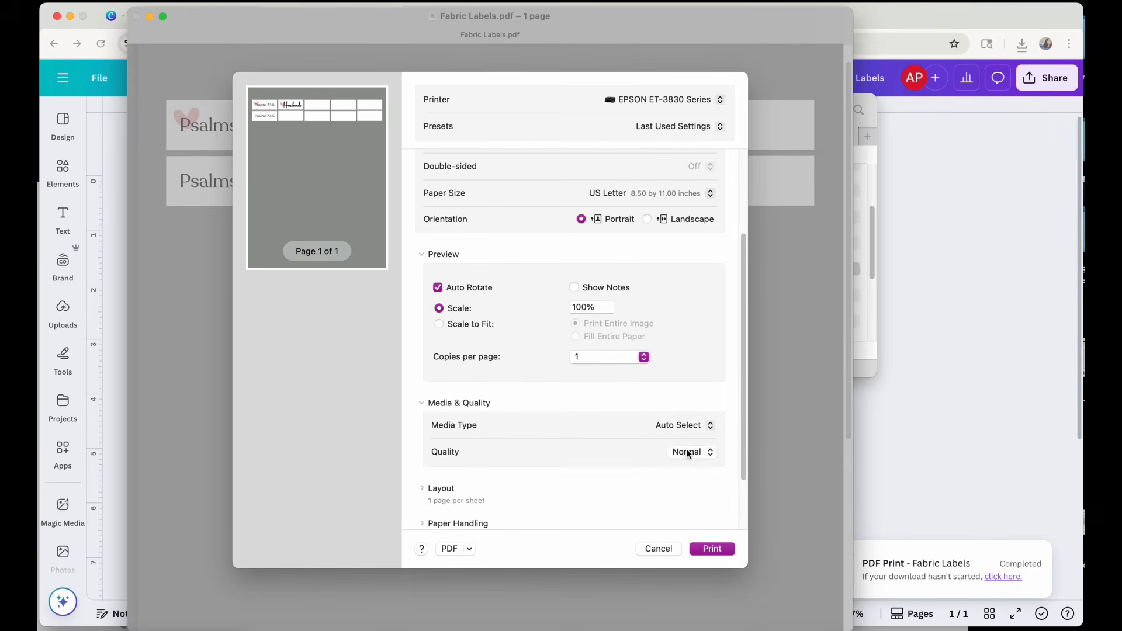
{"action": "left_click", "coordinate": [690, 453]}
{"action": "left_click", "coordinate": [690, 469]}
{"action": "left_click", "coordinate": [680, 427]}
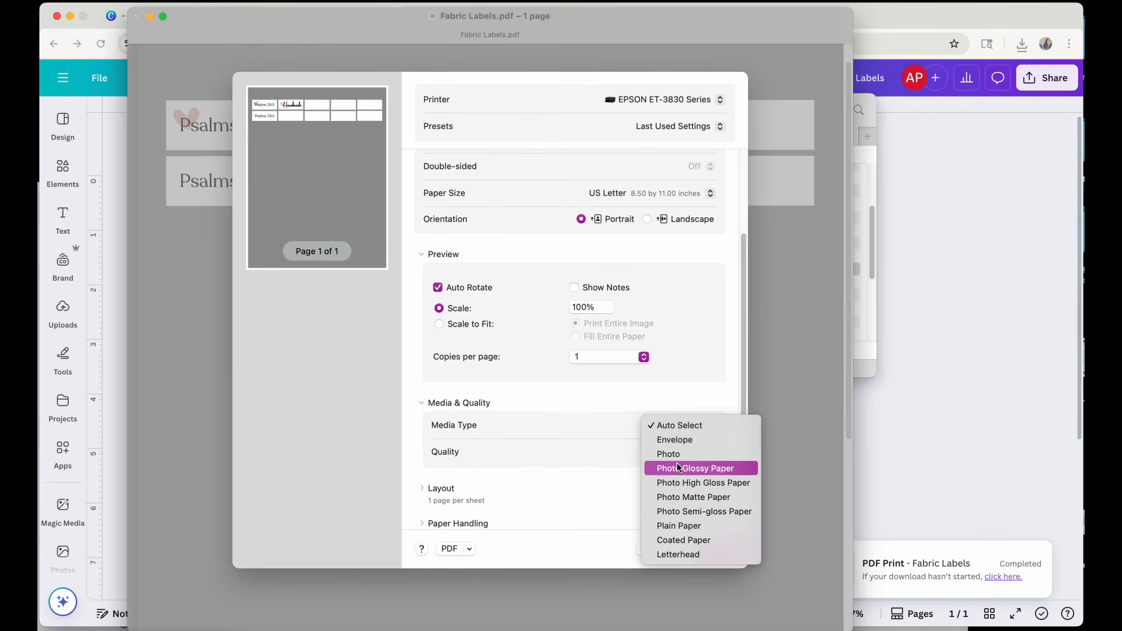
{"action": "left_click", "coordinate": [675, 454]}
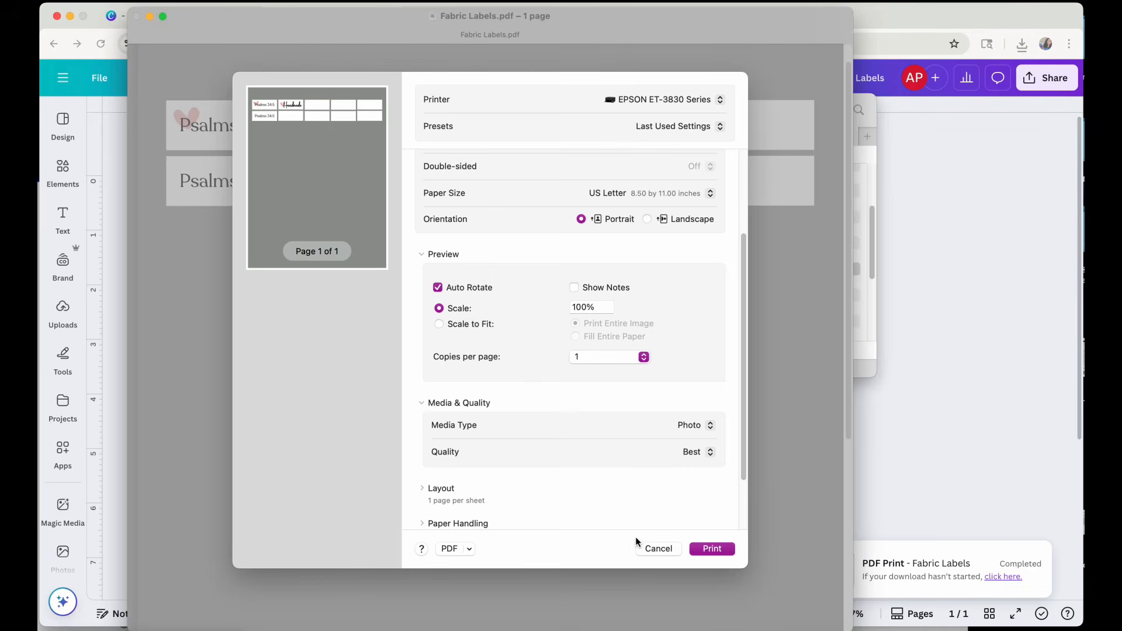
Cancel the print, close the PDF and its folder window, and return to the Canva design.
{"action": "left_click", "coordinate": [647, 548]}
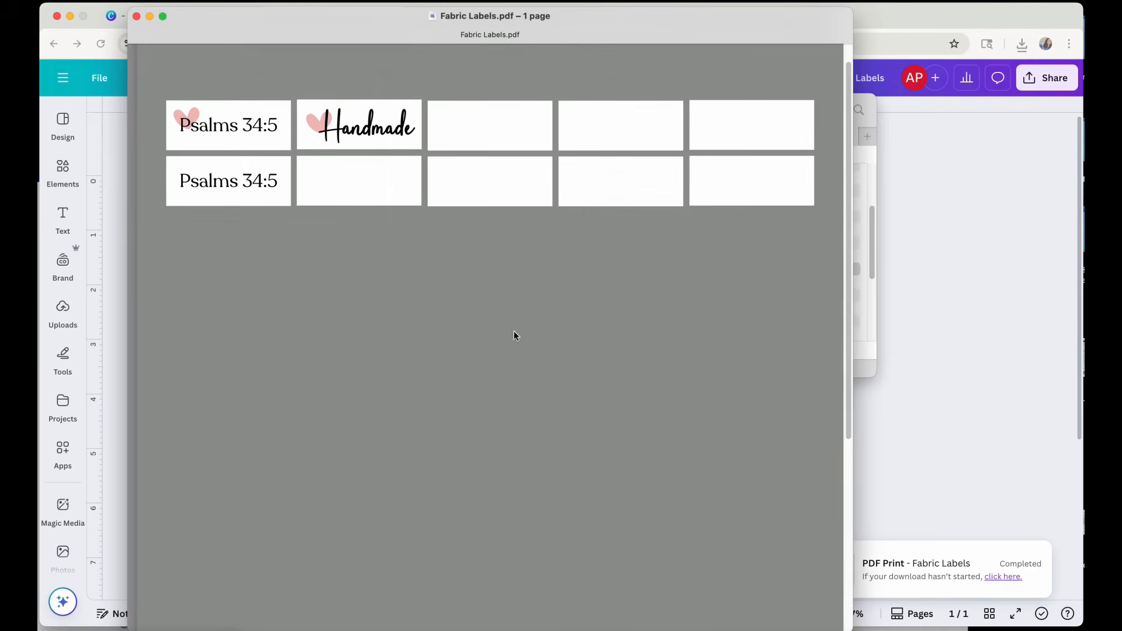
{"action": "left_click", "coordinate": [136, 15]}
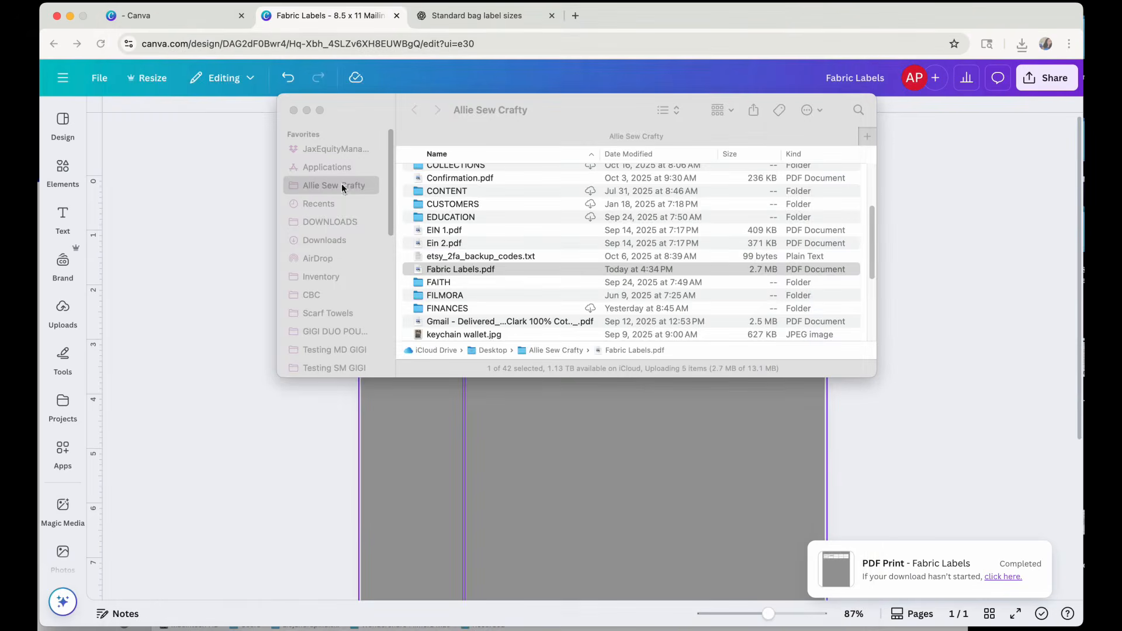
{"action": "left_click", "coordinate": [293, 110]}
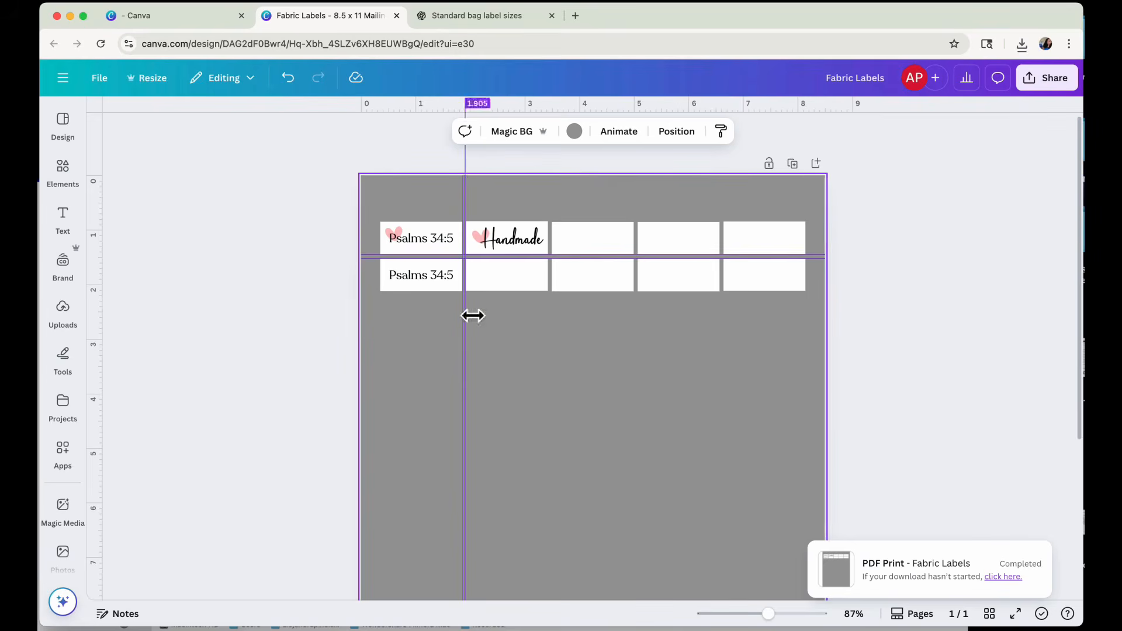
Add a square shape and place it below the second row, aligned with the first label's left edge.
{"action": "left_click", "coordinate": [63, 217]}
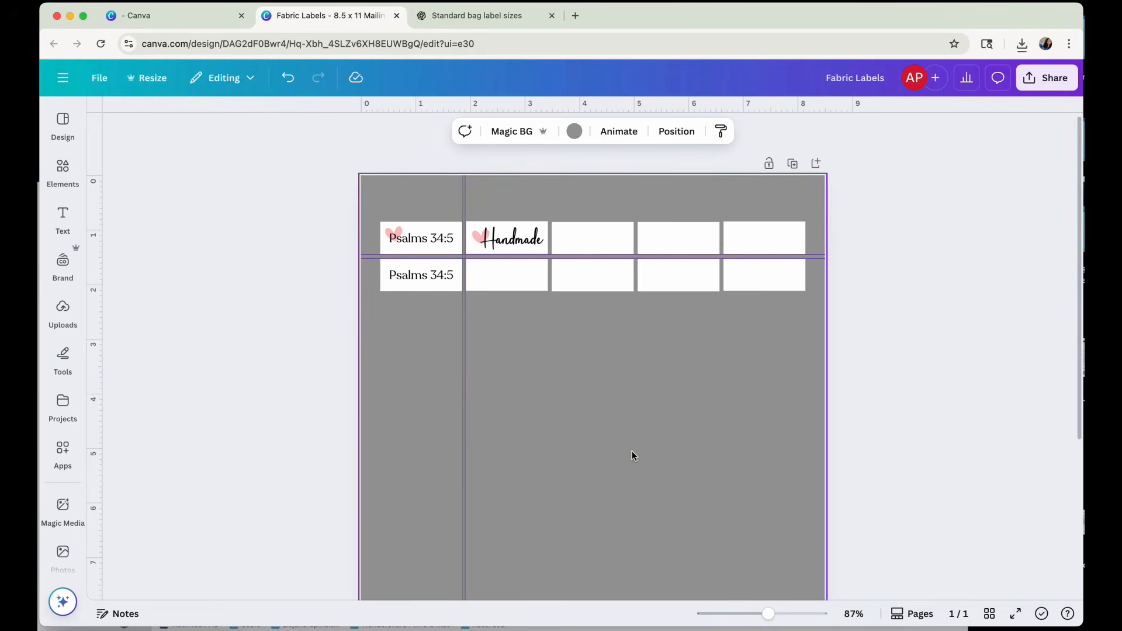
{"action": "key", "text": "r"}
{"action": "left_click_drag", "start_coordinate": [602, 486], "coordinate": [469, 385]}
{"action": "left_click_drag", "start_coordinate": [470, 384], "coordinate": [470, 384]}
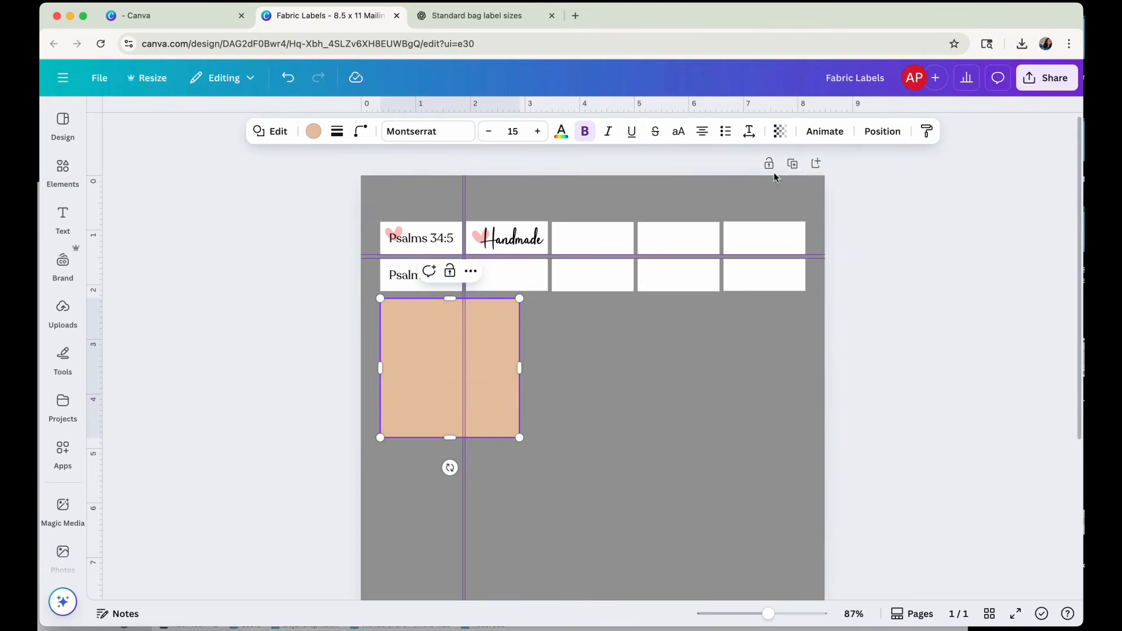
Check the square logo label size in the ChatGPT table and set the new shape's width and height to 1.5 in.
{"action": "left_click", "coordinate": [880, 131]}
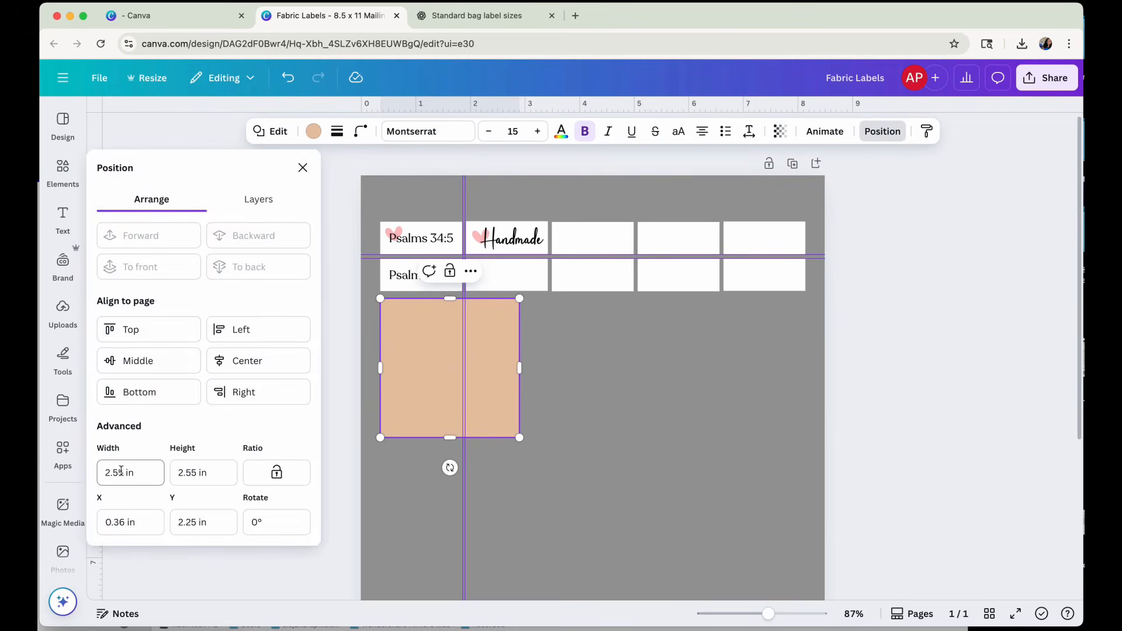
{"action": "left_click", "coordinate": [474, 17]}
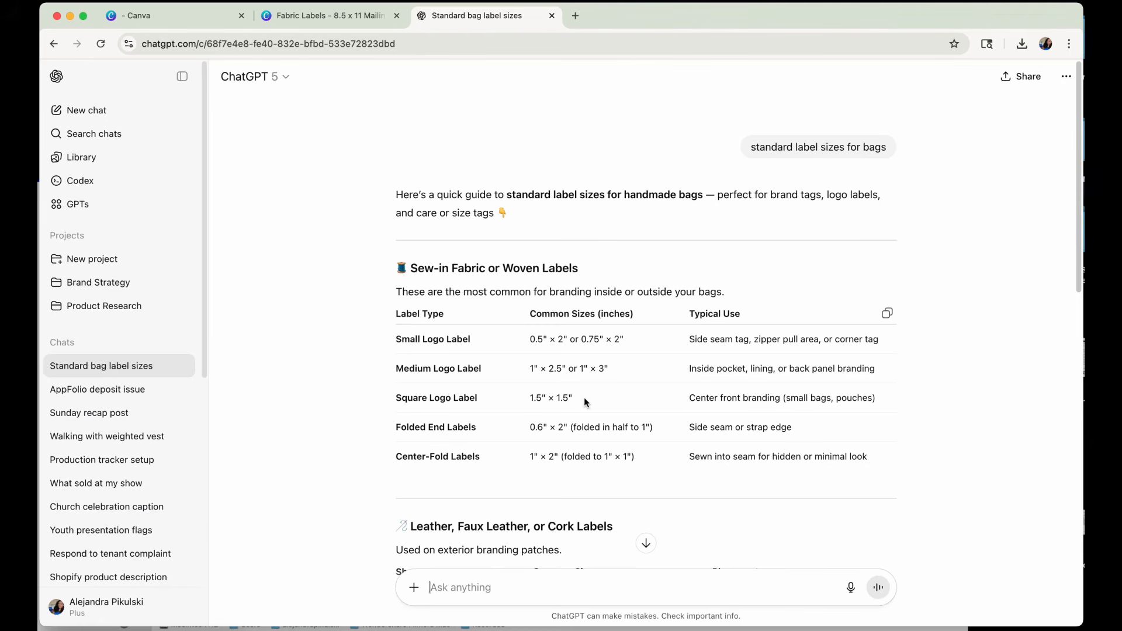
{"action": "left_click", "coordinate": [342, 19]}
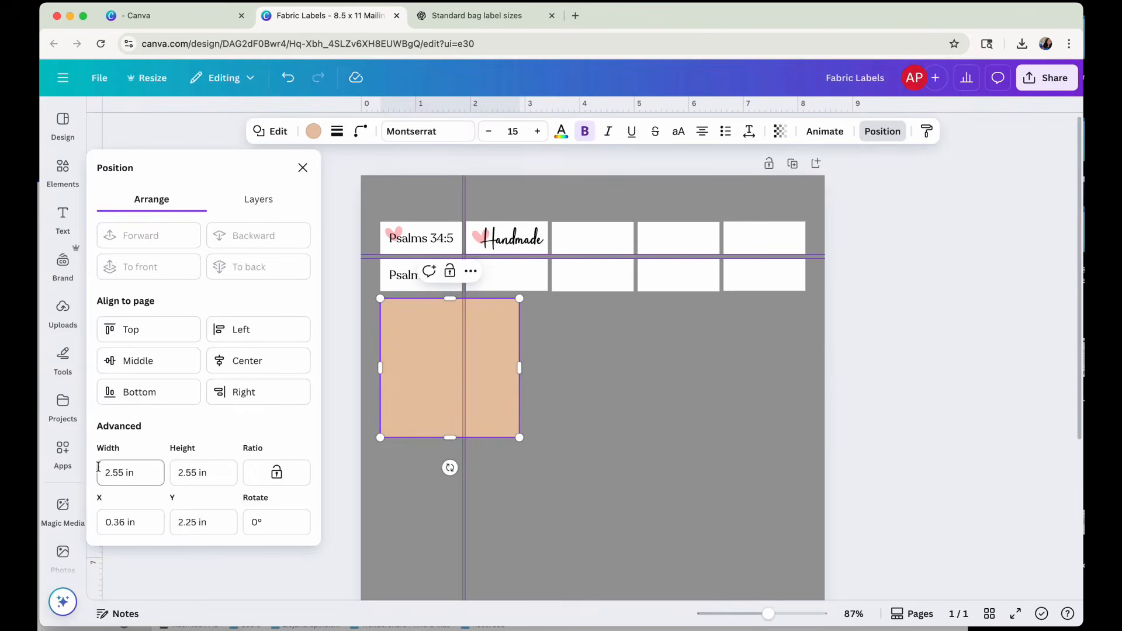
{"action": "left_click", "coordinate": [117, 472]}
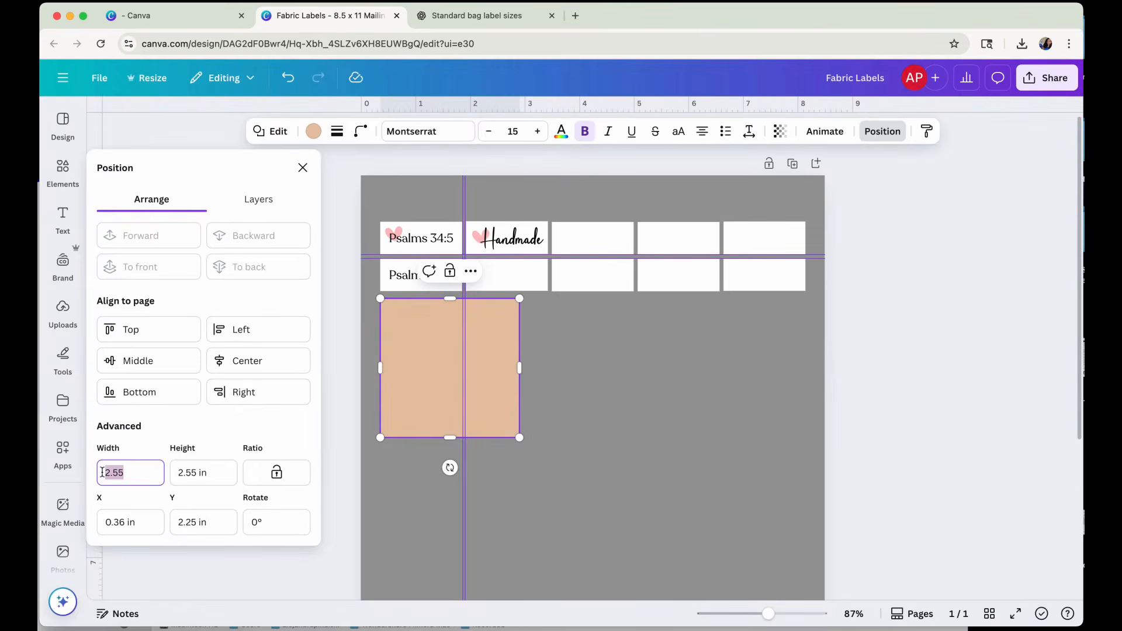
{"action": "type", "text": "1."}
{"action": "key", "text": "Tab"}
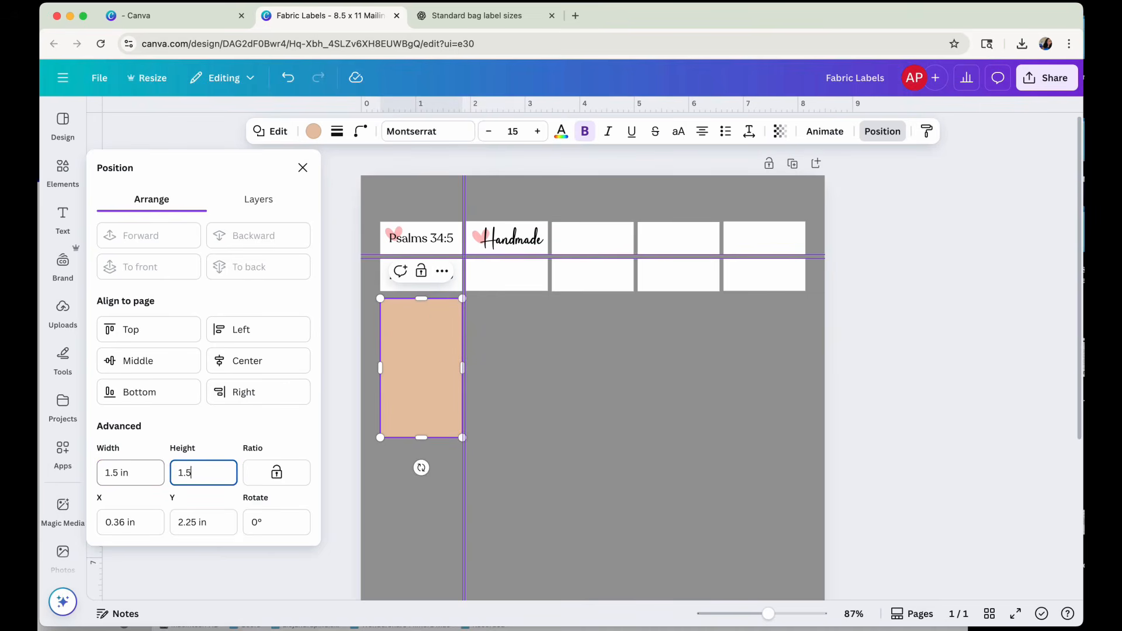
{"action": "key", "text": "Return"}
{"action": "left_click", "coordinate": [505, 374]}
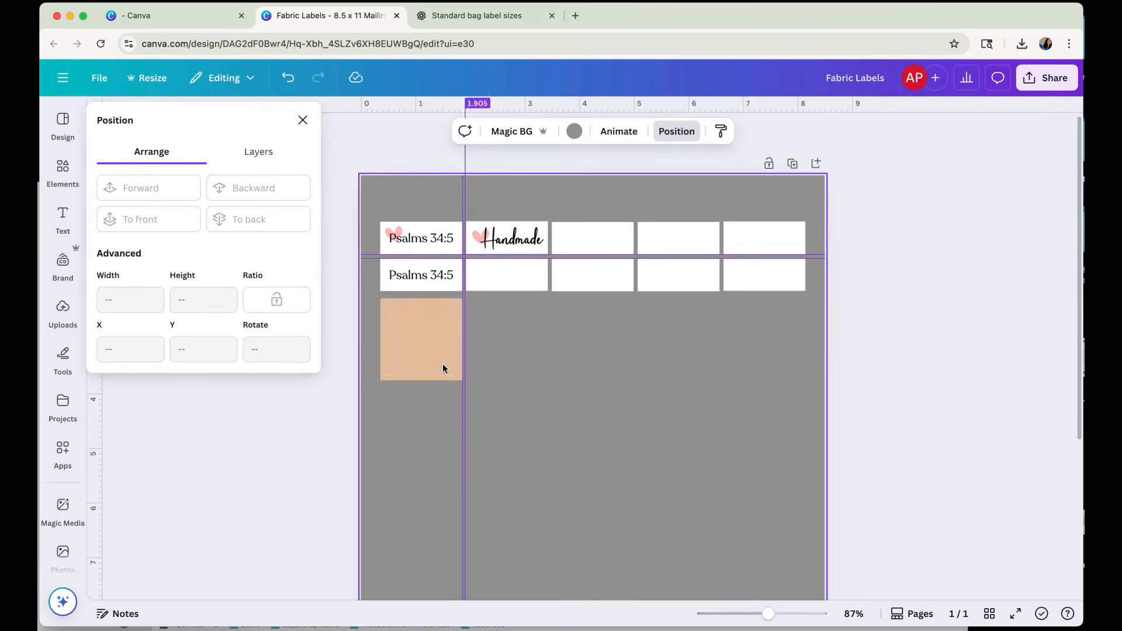
Look up the folded end label size in the ChatGPT table and add another square shape to the label sheet.
{"action": "left_click", "coordinate": [465, 16]}
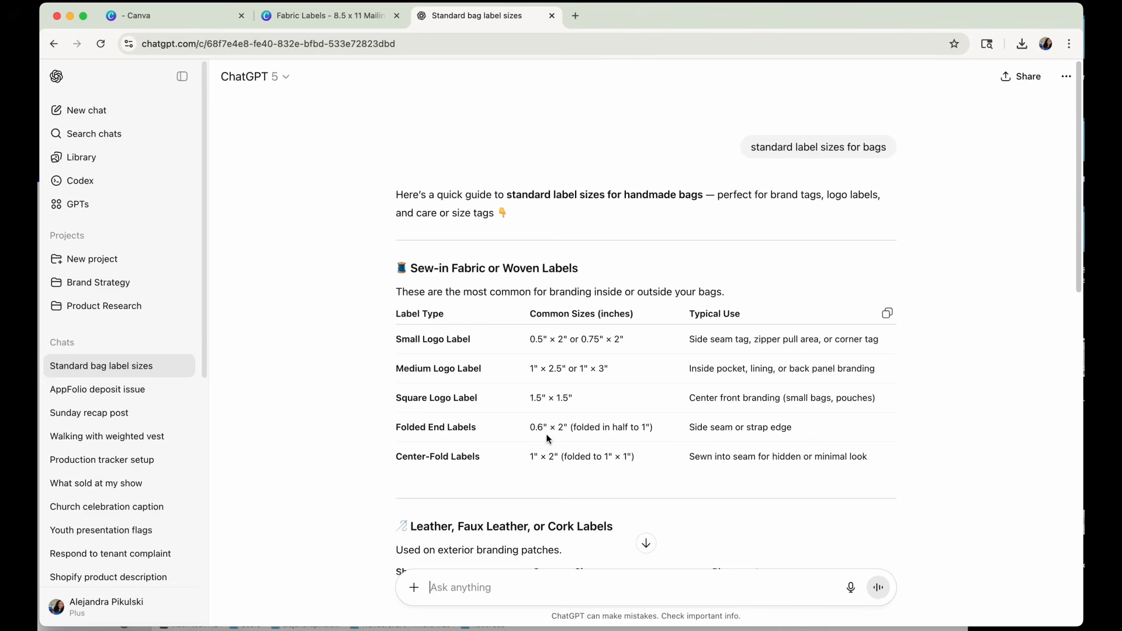
{"action": "left_click", "coordinate": [331, 16]}
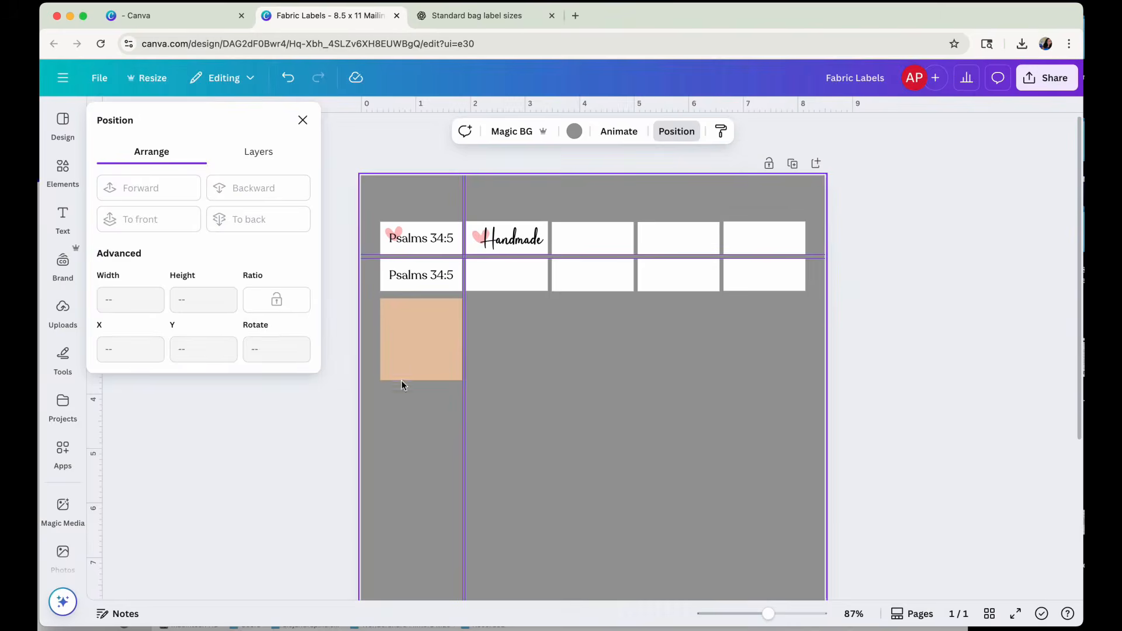
{"action": "key", "text": "r"}
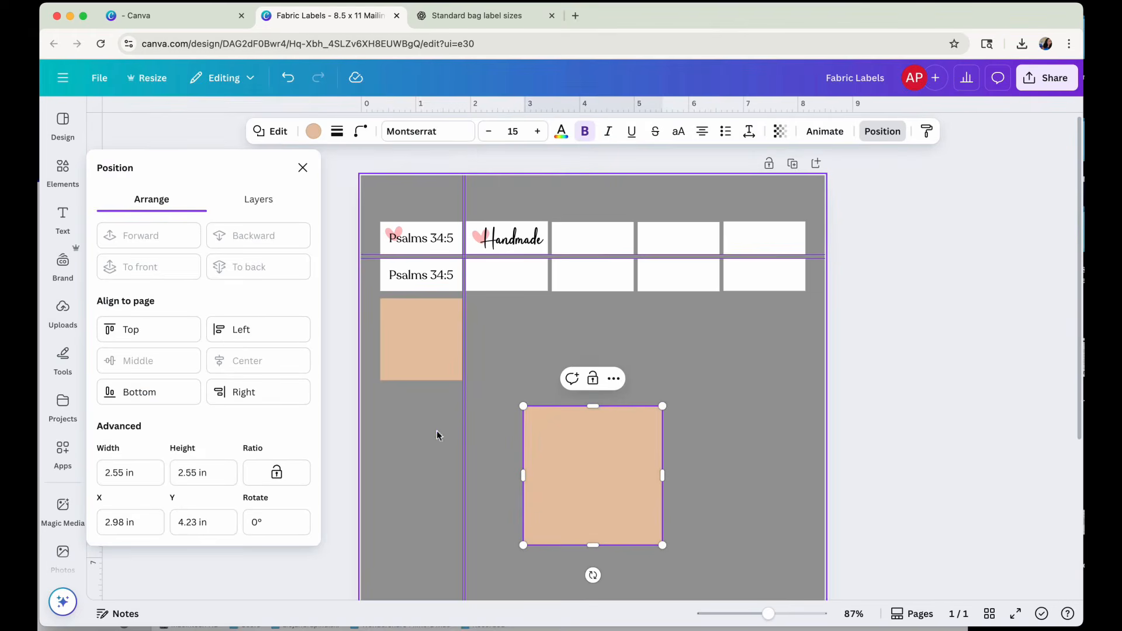
Set the second new shape's width to 0.6 in and height to 2 in.
{"action": "left_click_drag", "start_coordinate": [125, 471], "coordinate": [75, 477]}
{"action": "key", "text": "Right"}
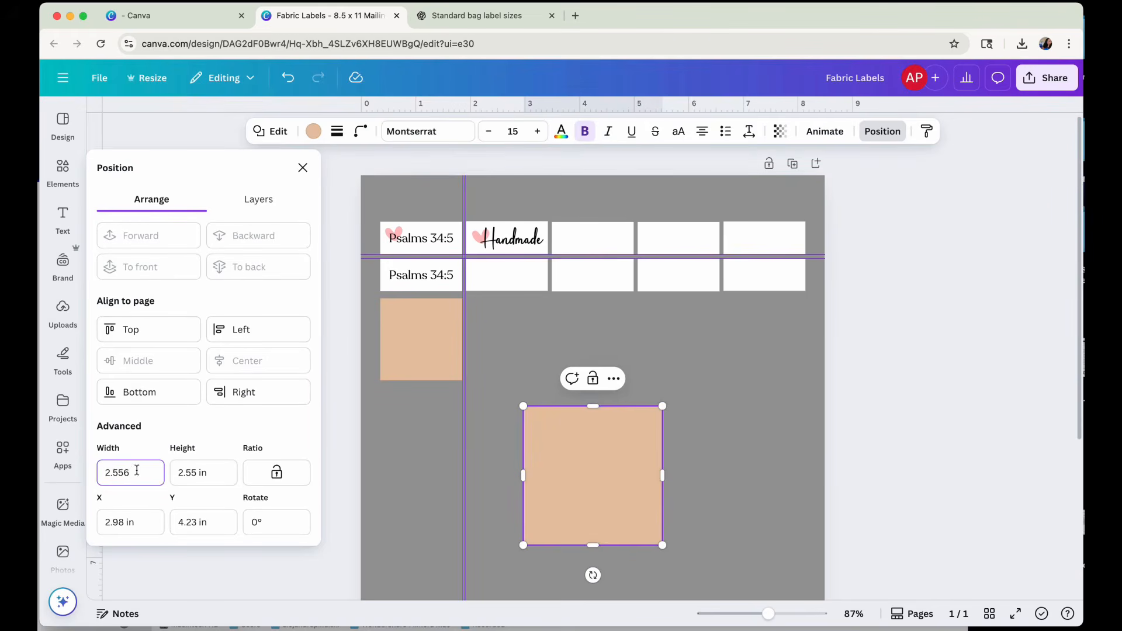
{"action": "left_click_drag", "start_coordinate": [137, 471], "coordinate": [67, 479]}
{"action": "type", "text": "0.6"}
{"action": "key", "text": "Tab"}
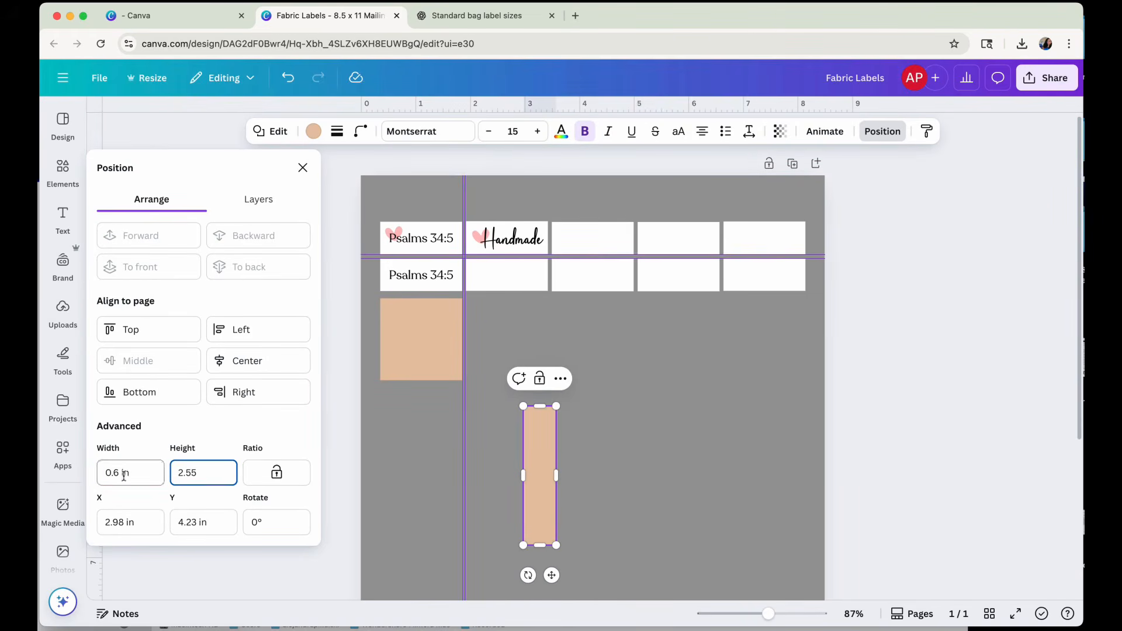
{"action": "left_click_drag", "start_coordinate": [213, 473], "coordinate": [165, 481]}
{"action": "type", "text": "2"}
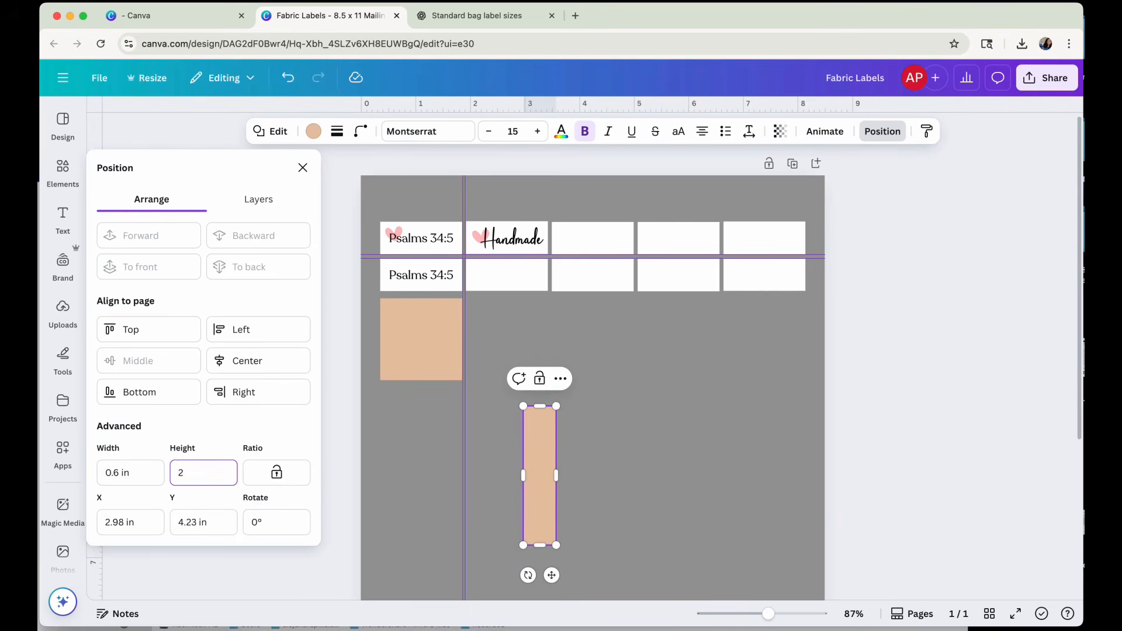
{"action": "key", "text": "Return"}
{"action": "left_click", "coordinate": [584, 485]}
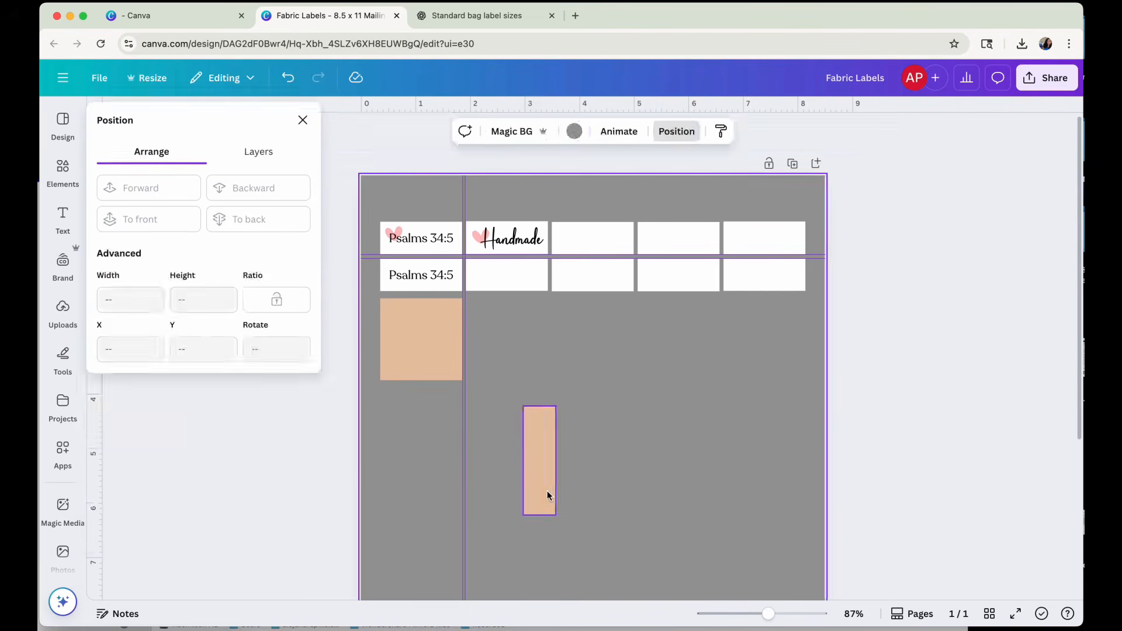
Rotate the 0.6 × 2 in rectangle to -90° and center it horizontally below the second row of labels.
{"action": "left_click_drag", "start_coordinate": [547, 495], "coordinate": [530, 386]}
{"action": "left_click_drag", "start_coordinate": [514, 439], "coordinate": [641, 367]}
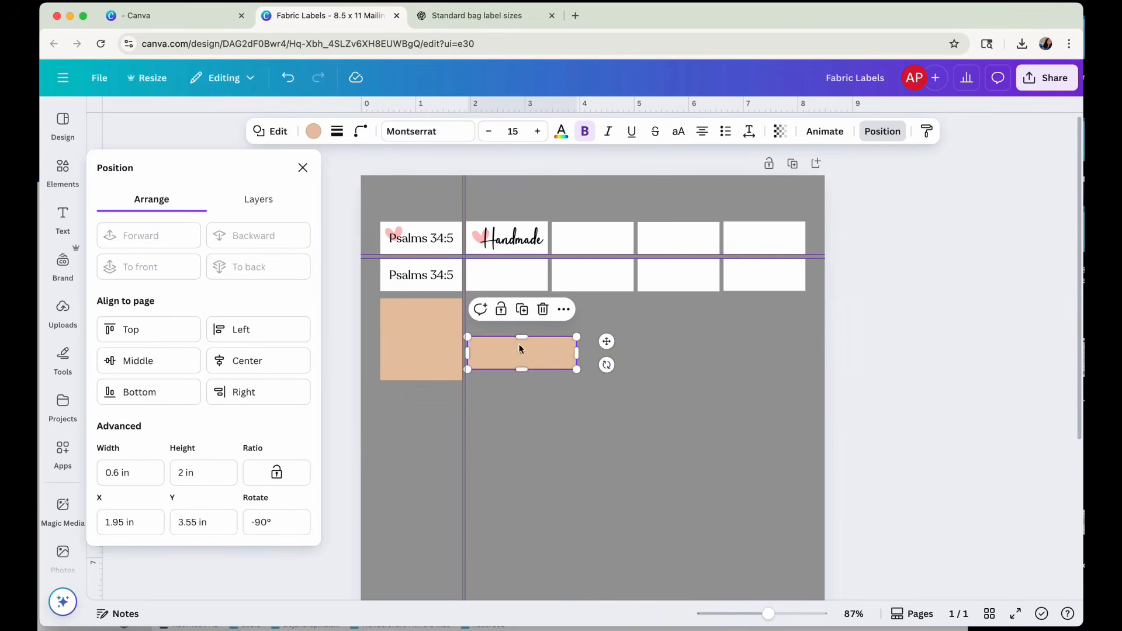
{"action": "left_click_drag", "start_coordinate": [523, 358], "coordinate": [597, 324]}
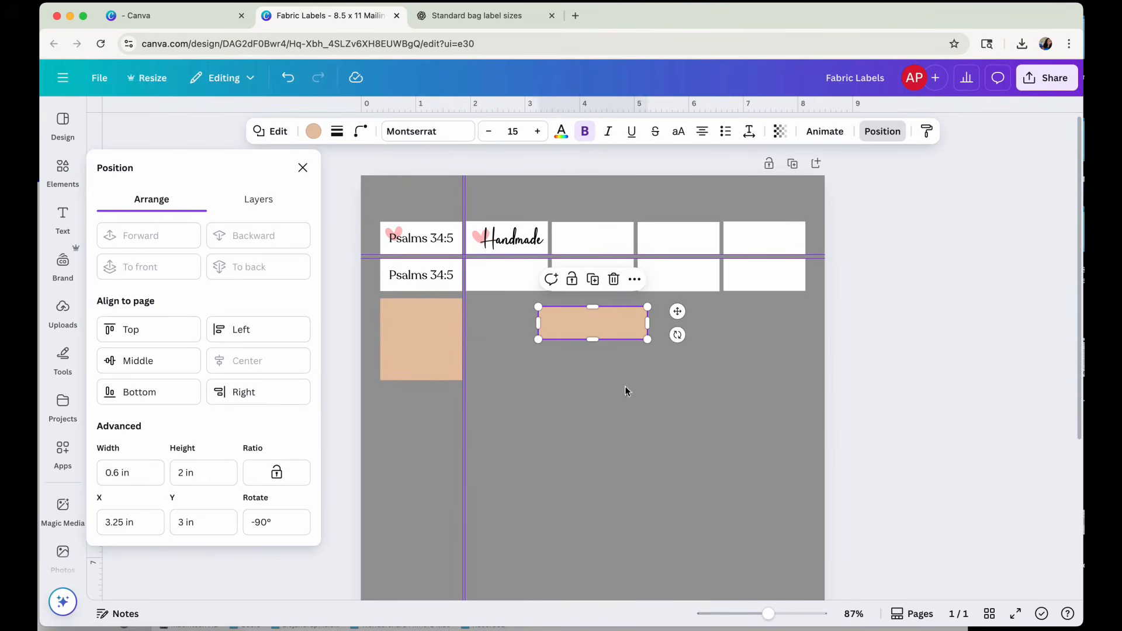
Add a horizontal guide at 3.004 in through the square's middle and move the rectangle level with the square's top edge.
{"action": "left_click_drag", "start_coordinate": [768, 614], "coordinate": [809, 614]}
{"action": "scroll", "coordinate": [801, 466], "scroll_direction": "up", "scroll_amount": 2}
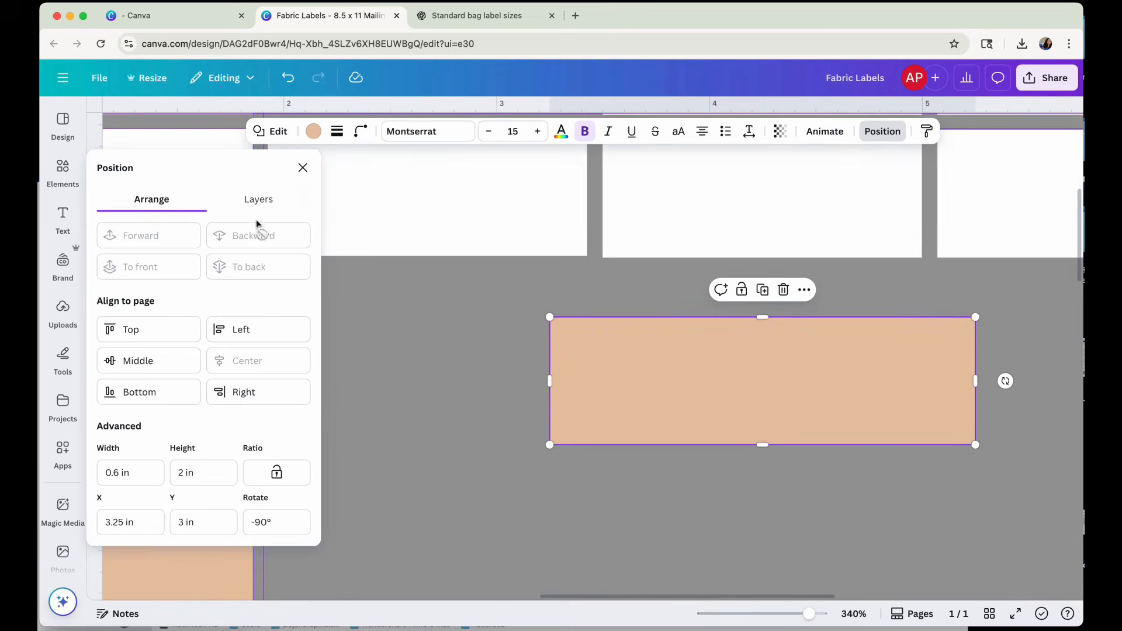
{"action": "left_click", "coordinate": [303, 168]}
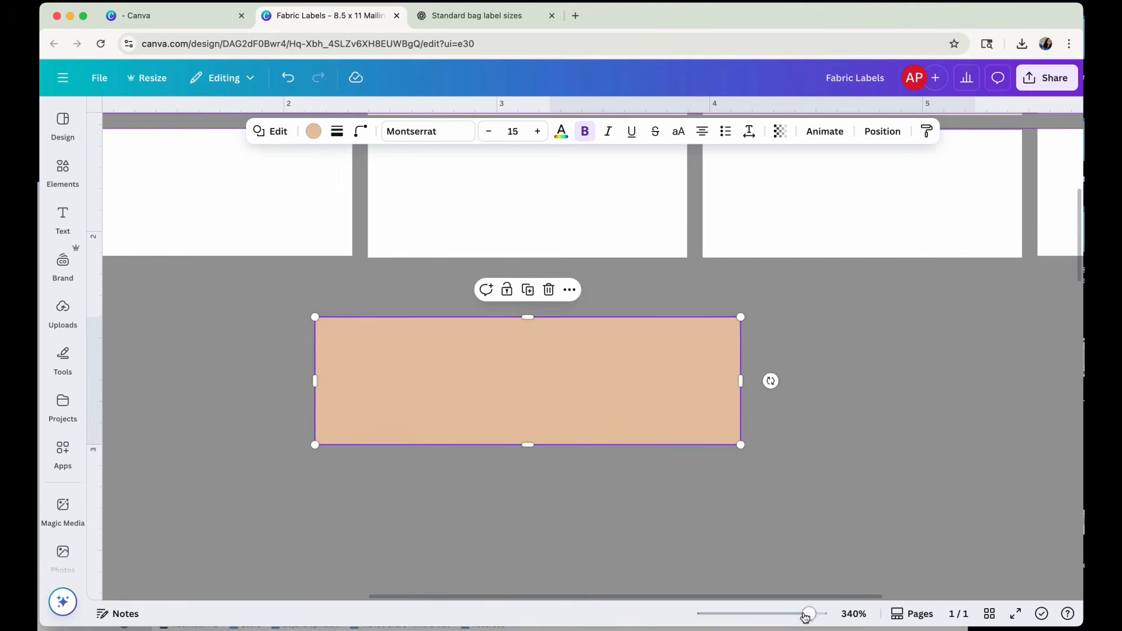
{"action": "left_click_drag", "start_coordinate": [809, 614], "coordinate": [787, 613]}
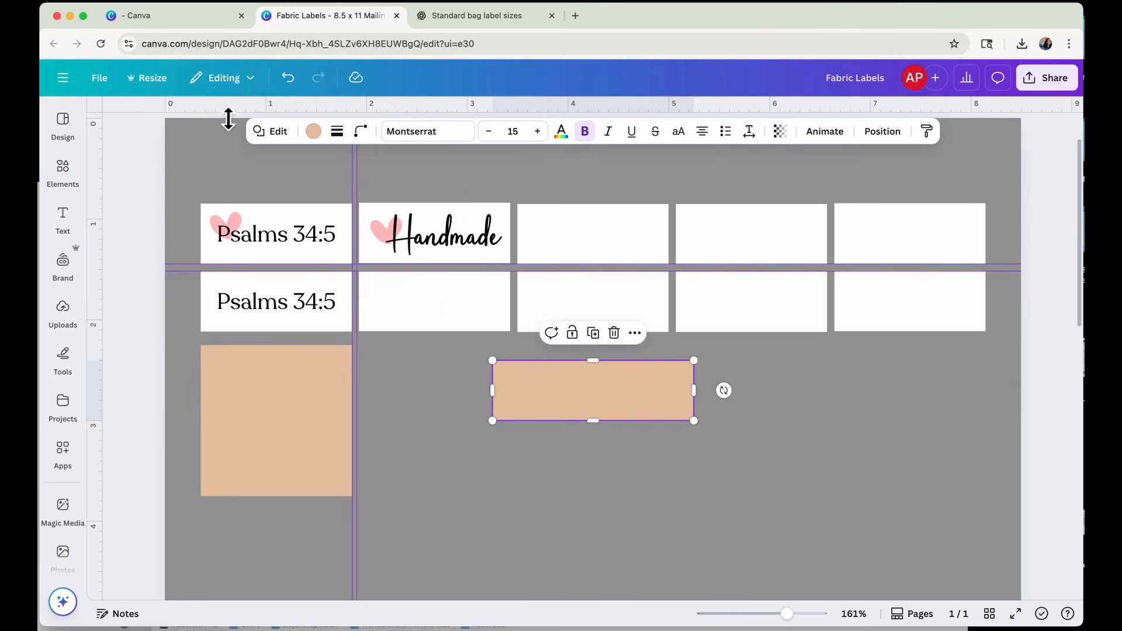
{"action": "left_click_drag", "start_coordinate": [228, 117], "coordinate": [236, 429]}
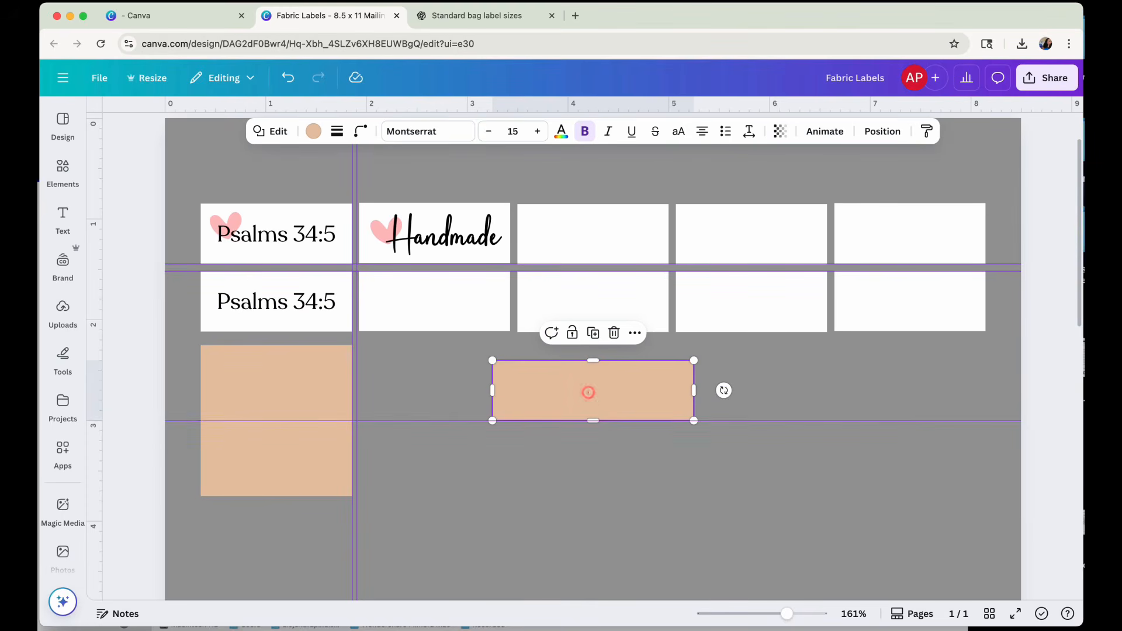
{"action": "left_click_drag", "start_coordinate": [586, 391], "coordinate": [657, 376]}
{"action": "left_click", "coordinate": [266, 415]}
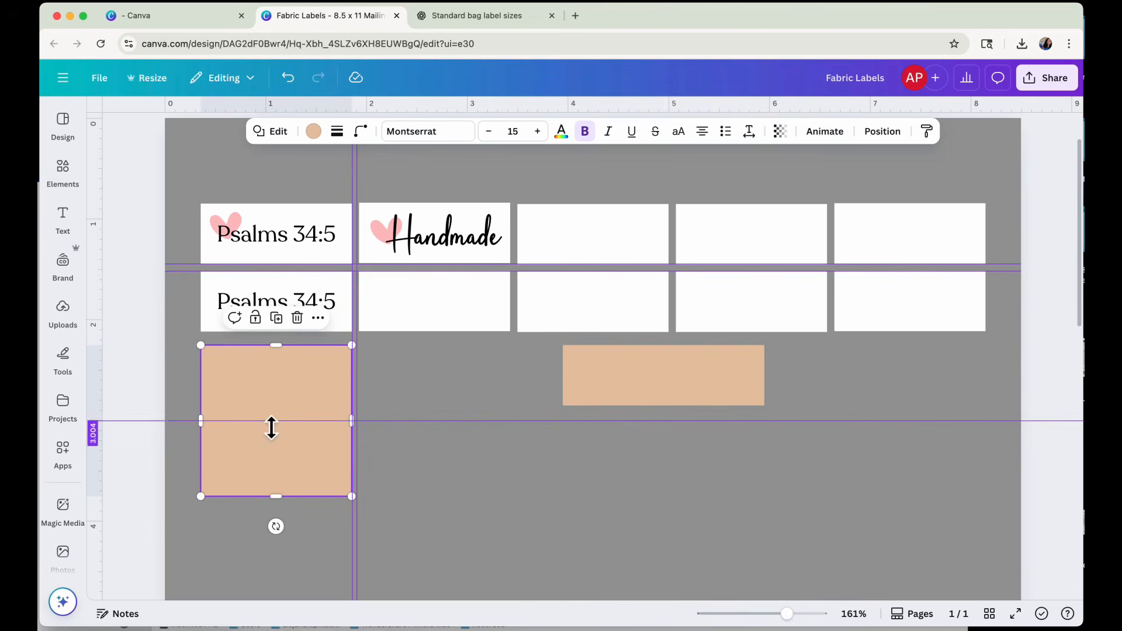
{"action": "mouse_move", "coordinate": [271, 426]}
{"action": "left_mouse_down"}
{"action": "mouse_move", "coordinate": [277, 414]}
{"action": "mouse_move", "coordinate": [273, 427]}
{"action": "left_mouse_up"}
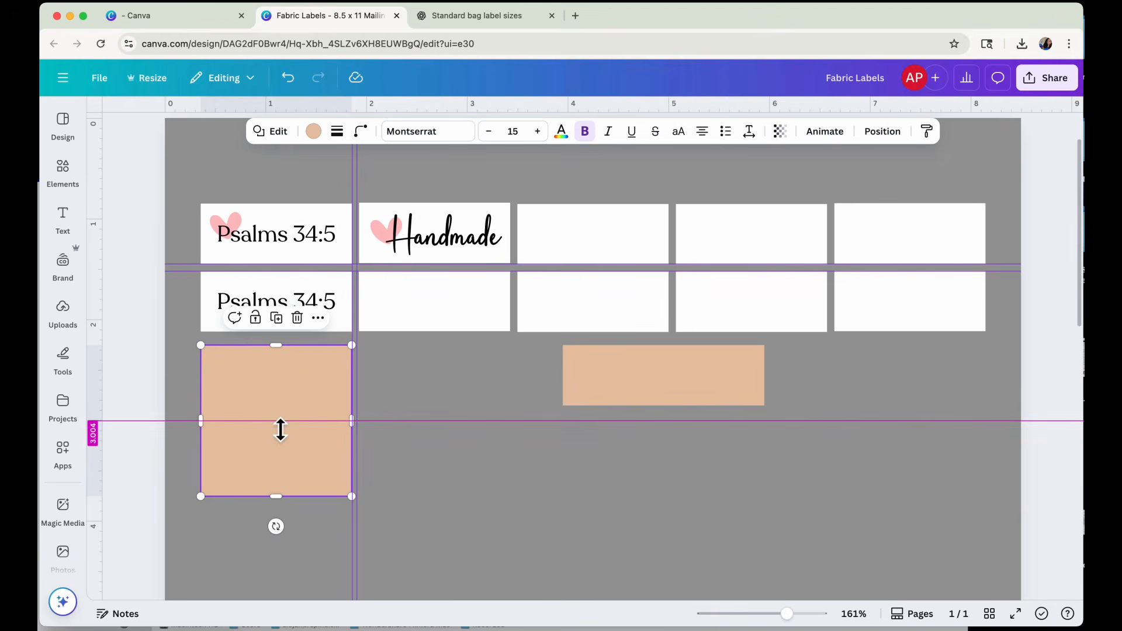
{"action": "mouse_move", "coordinate": [281, 430]}
{"action": "left_mouse_down"}
{"action": "mouse_move", "coordinate": [276, 502]}
{"action": "mouse_move", "coordinate": [276, 356]}
{"action": "mouse_move", "coordinate": [278, 432]}
{"action": "left_mouse_up"}
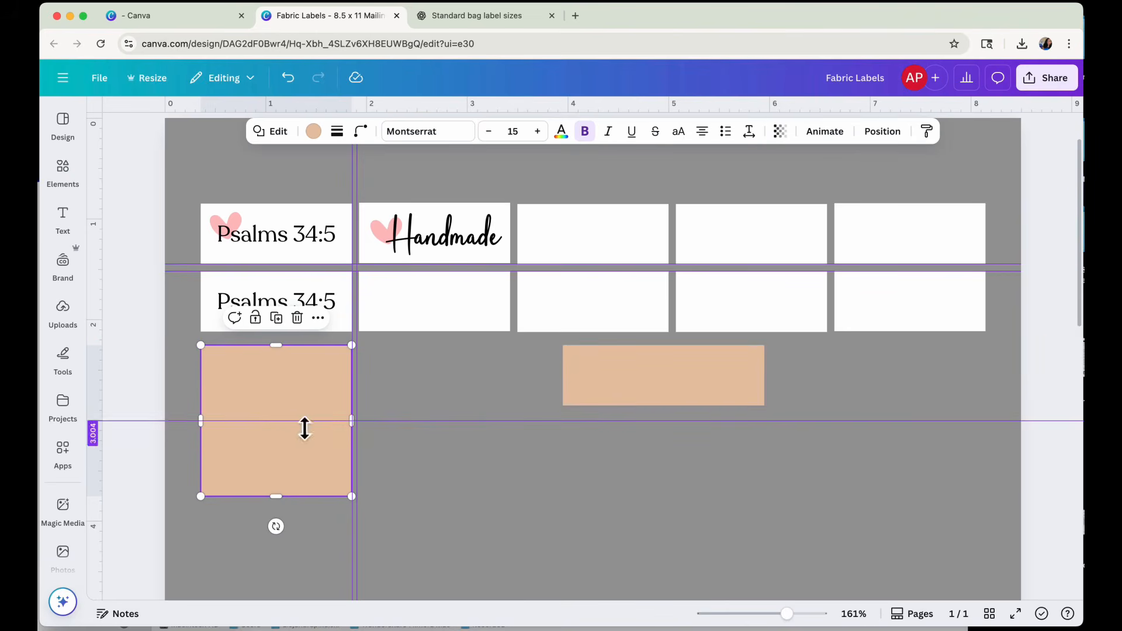
Add a vertical guide at about 4.84 in and move the rectangle back to the horizontal center of the sheet.
{"action": "left_click_drag", "start_coordinate": [97, 287], "coordinate": [667, 344]}
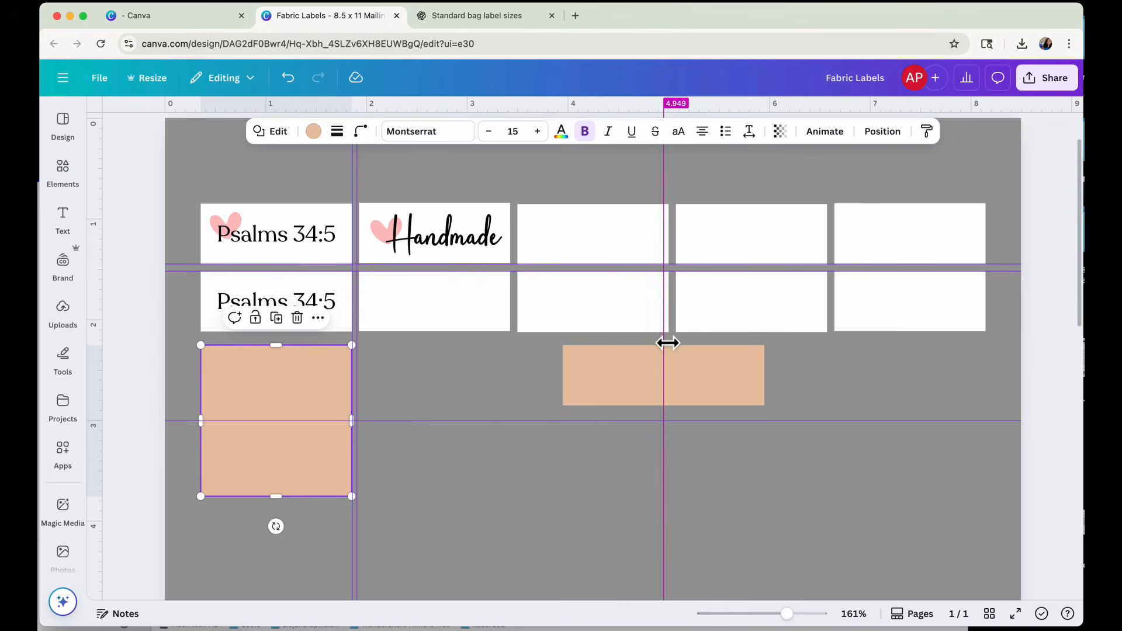
{"action": "left_click_drag", "start_coordinate": [668, 343], "coordinate": [652, 343]}
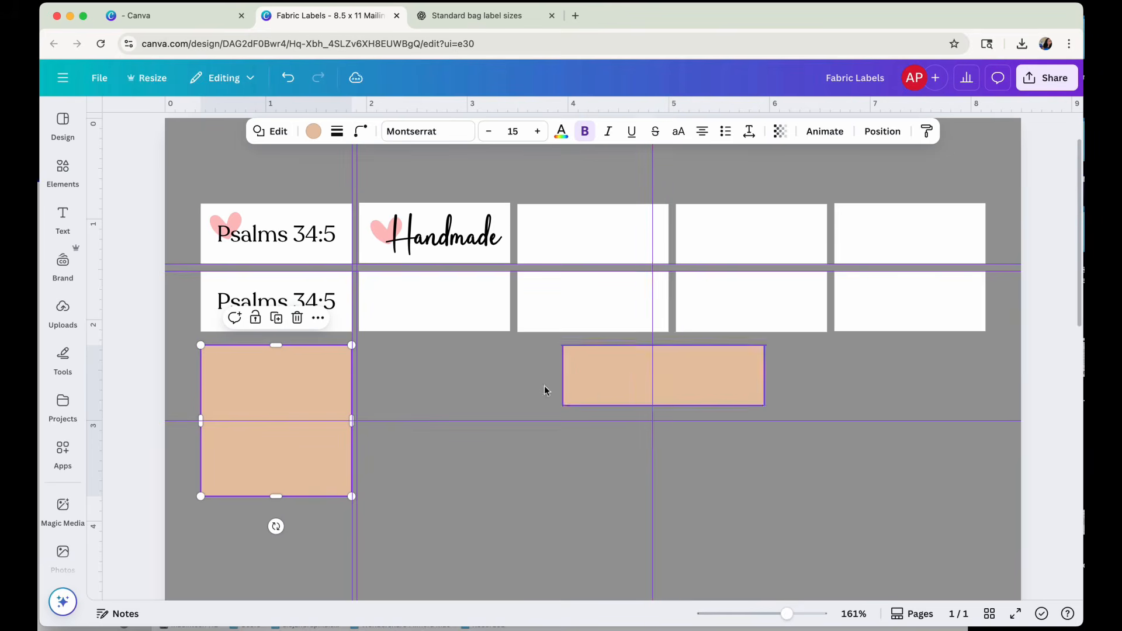
{"action": "scroll", "coordinate": [433, 379], "scroll_direction": "up", "scroll_amount": 1}
{"action": "scroll", "coordinate": [434, 379], "scroll_direction": "up", "scroll_amount": 1}
{"action": "left_click_drag", "start_coordinate": [627, 411], "coordinate": [557, 412]}
{"action": "scroll", "coordinate": [558, 415], "scroll_direction": "up", "scroll_amount": 1}
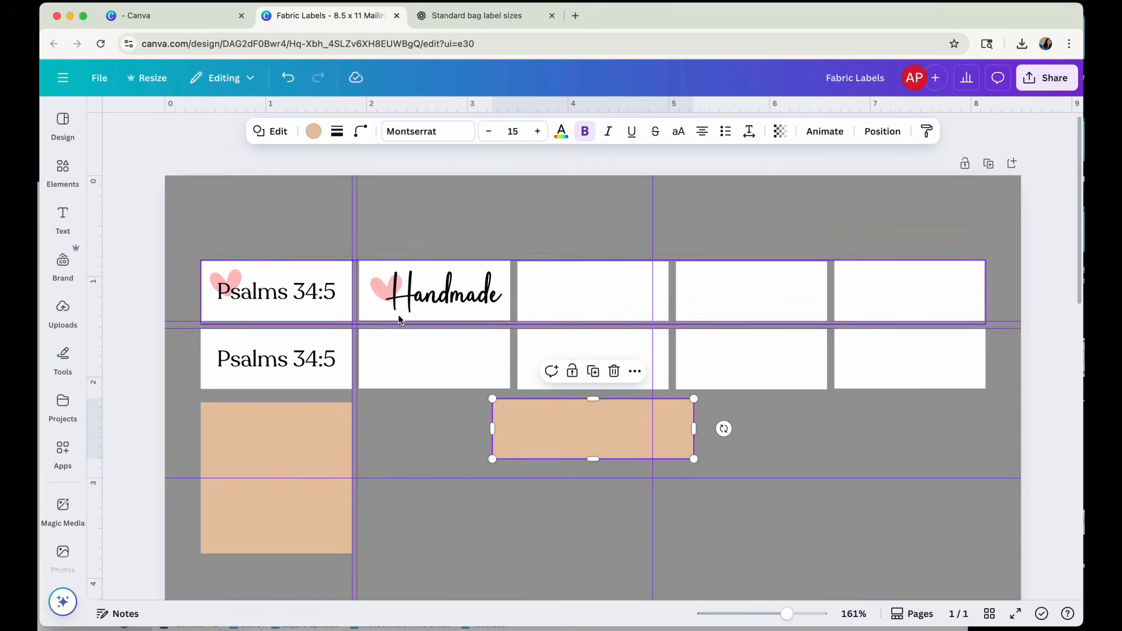
Move the rectangle so its bottom edge rests on the 3 in horizontal guide and it spans about 3 to 5 in.
{"action": "scroll", "coordinate": [546, 467], "scroll_direction": "down", "scroll_amount": 5}
{"action": "scroll", "coordinate": [544, 450], "scroll_direction": "down", "scroll_amount": 6}
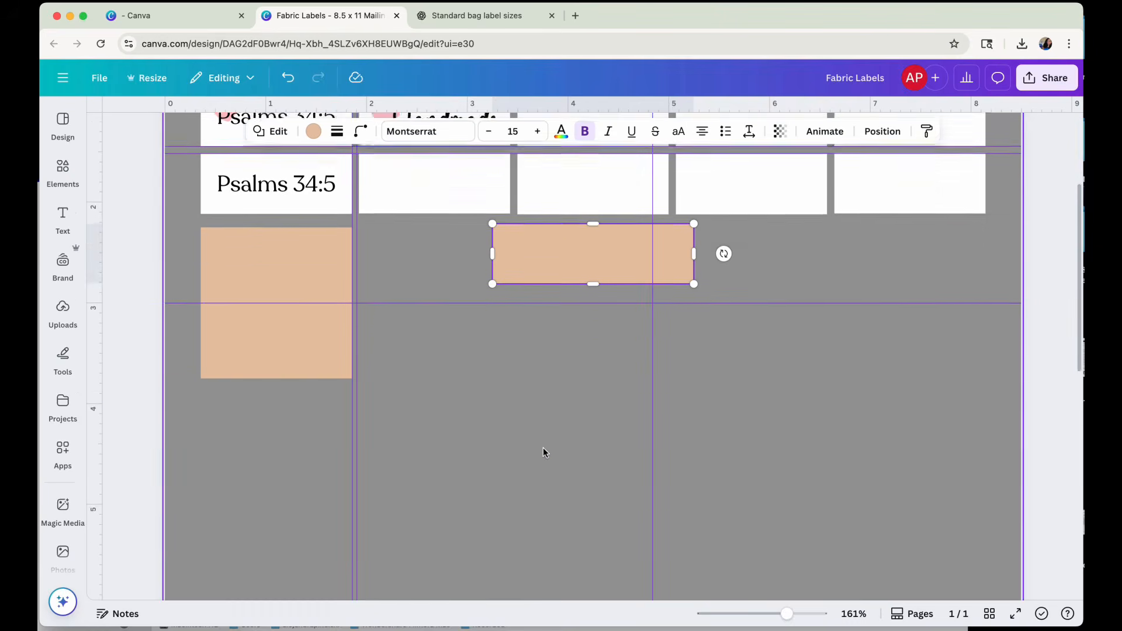
{"action": "scroll", "coordinate": [543, 451], "scroll_direction": "up", "scroll_amount": 1}
{"action": "scroll", "coordinate": [542, 451], "scroll_direction": "up", "scroll_amount": 2}
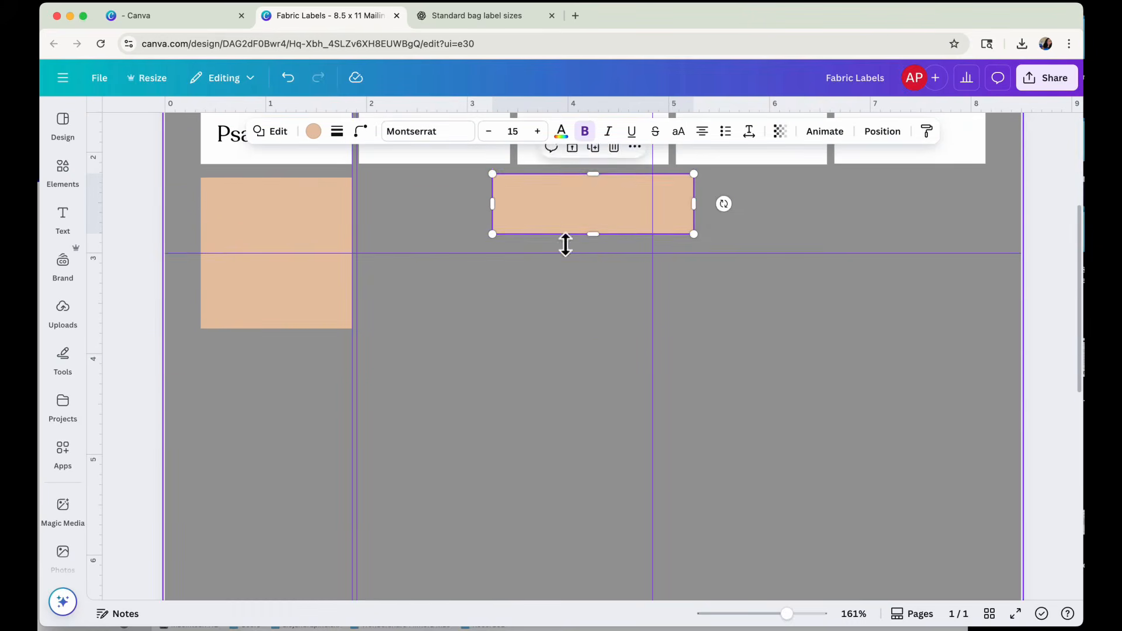
{"action": "left_click_drag", "start_coordinate": [553, 213], "coordinate": [561, 249]}
{"action": "left_click", "coordinate": [826, 232]}
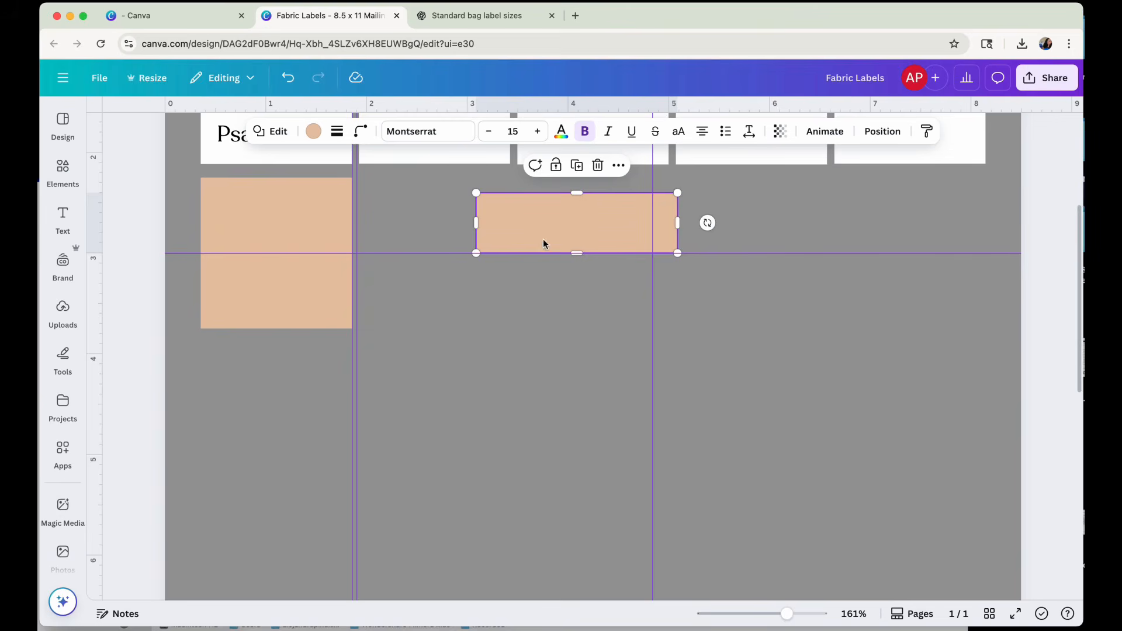
{"action": "left_click_drag", "start_coordinate": [540, 237], "coordinate": [536, 239]}
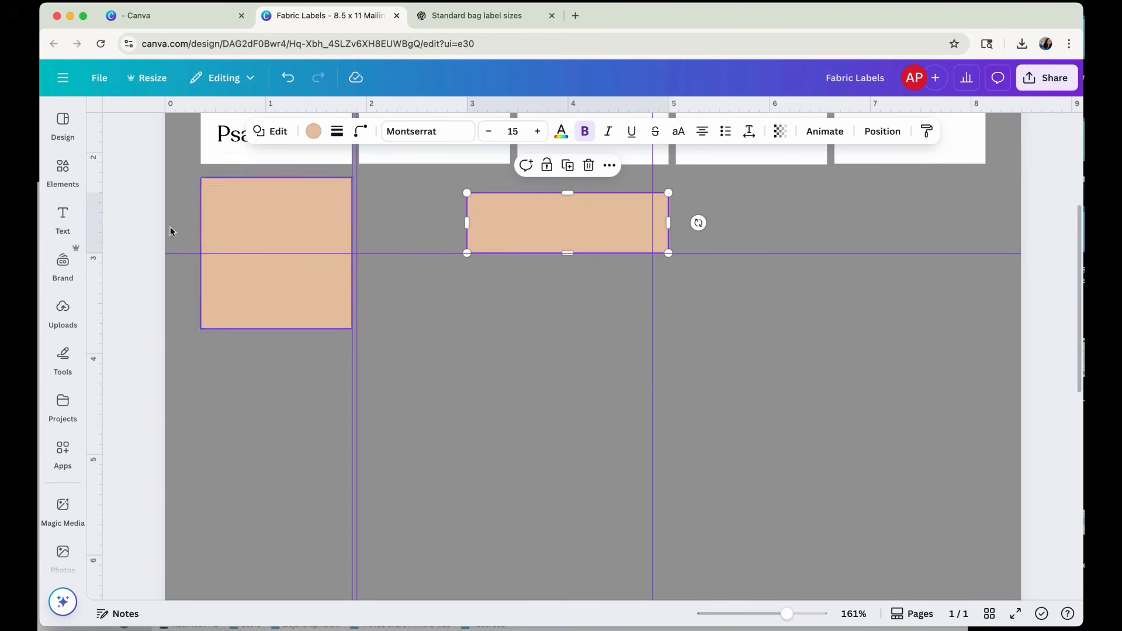
Add a vertical guide through the rectangle's center at about 4 in and shift the 4.84 in guide to about 5.4 in.
{"action": "left_click_drag", "start_coordinate": [105, 228], "coordinate": [577, 251]}
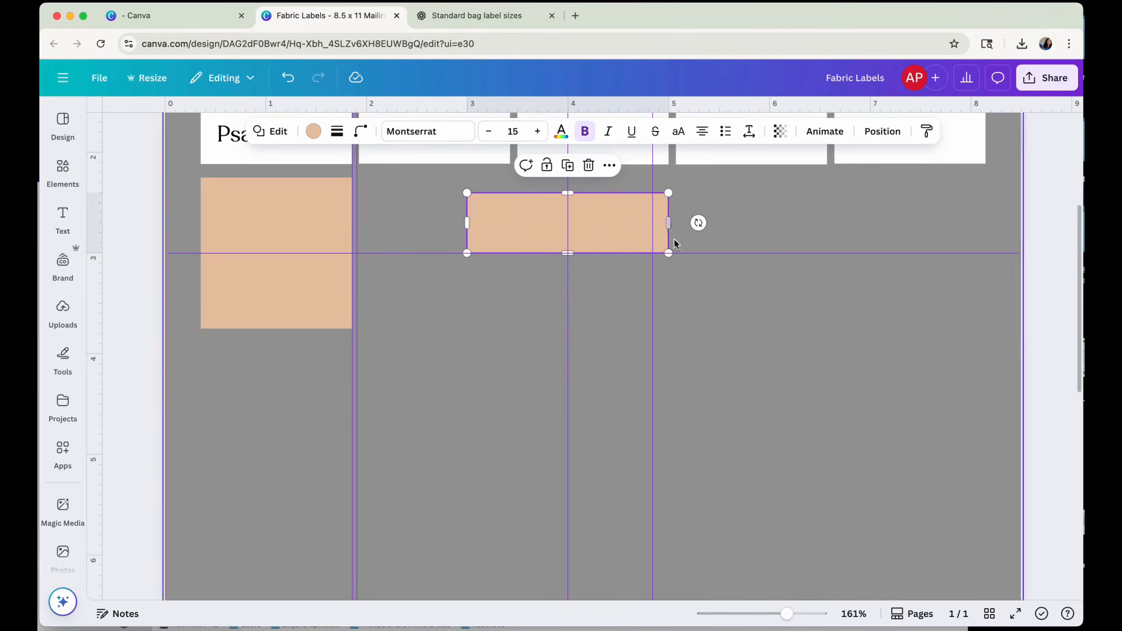
{"action": "left_click_drag", "start_coordinate": [653, 230], "coordinate": [715, 236]}
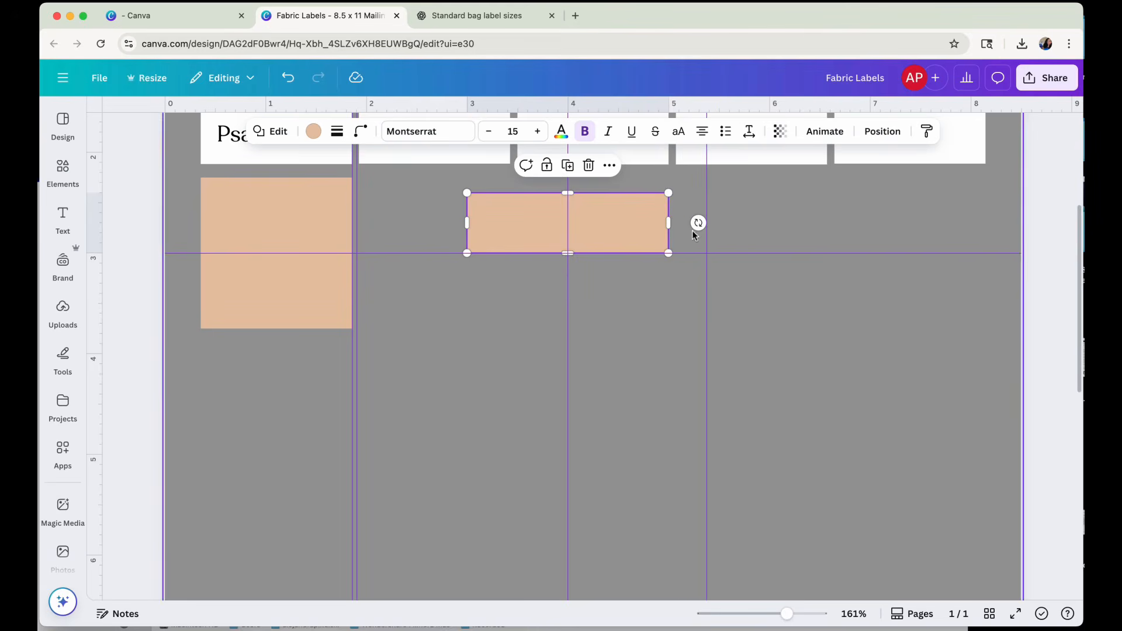
{"action": "left_click_drag", "start_coordinate": [602, 225], "coordinate": [603, 225]}
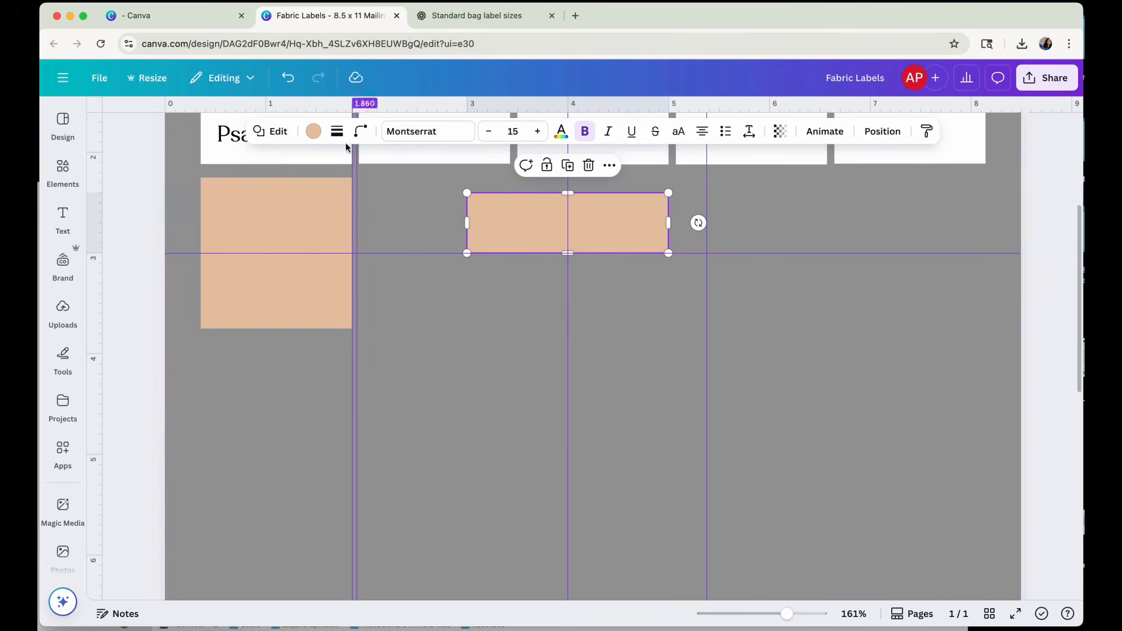
Delete the 0.6 × 2 in rectangle from the label sheet.
{"action": "scroll", "coordinate": [556, 331], "scroll_direction": "up", "scroll_amount": 3}
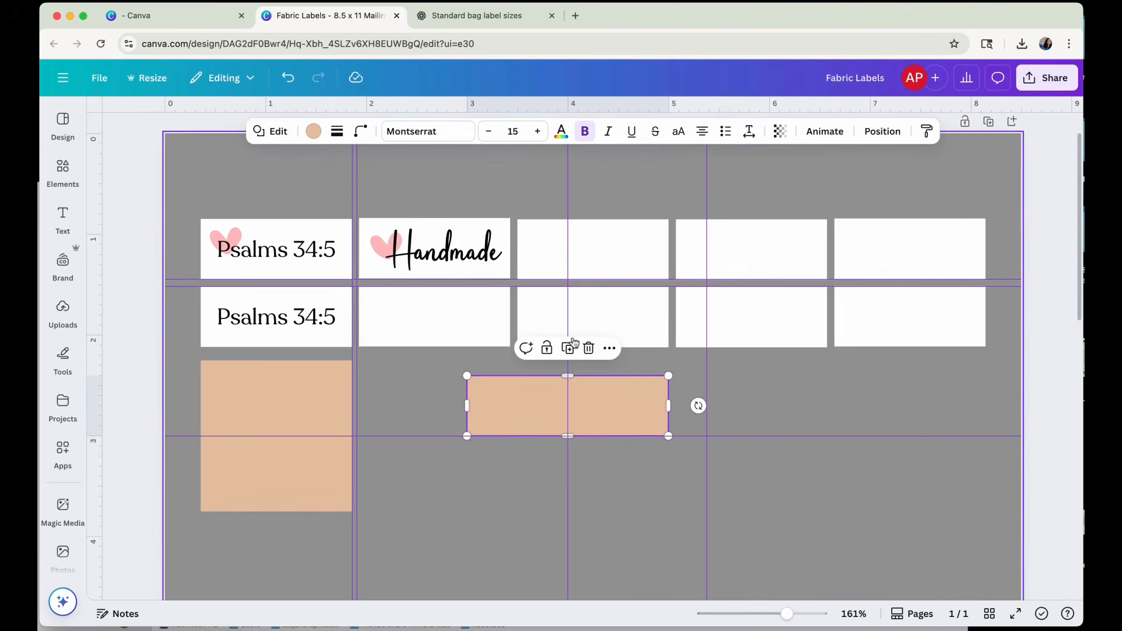
{"action": "left_click", "coordinate": [591, 350]}
{"action": "left_click", "coordinate": [306, 402]}
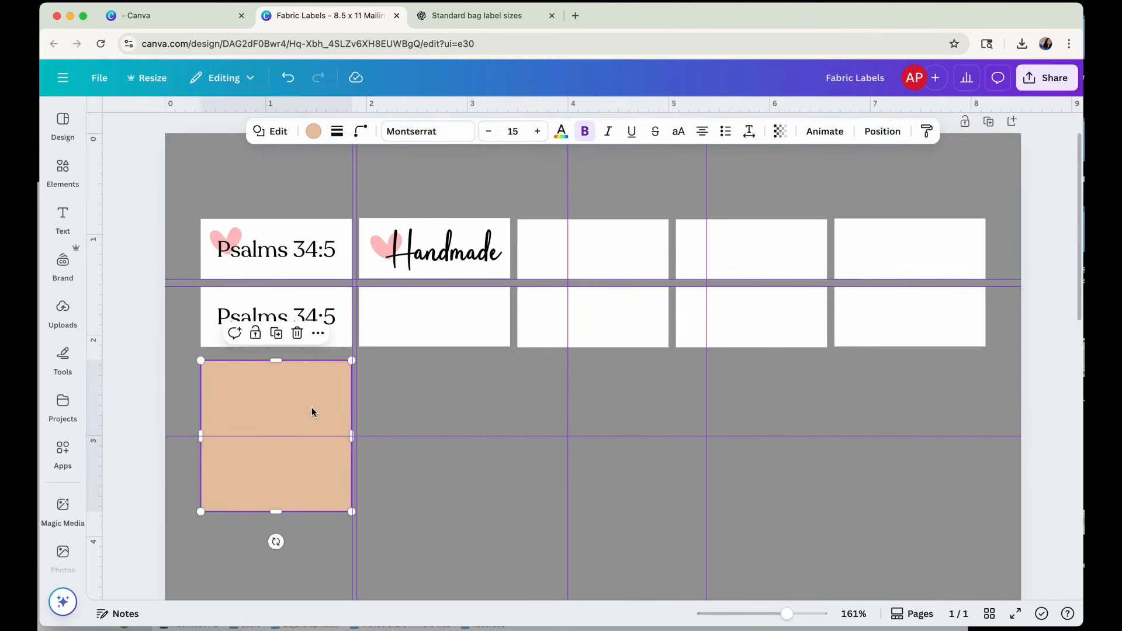
{"action": "left_click", "coordinate": [63, 218]}
{"action": "double_click", "coordinate": [304, 395]}
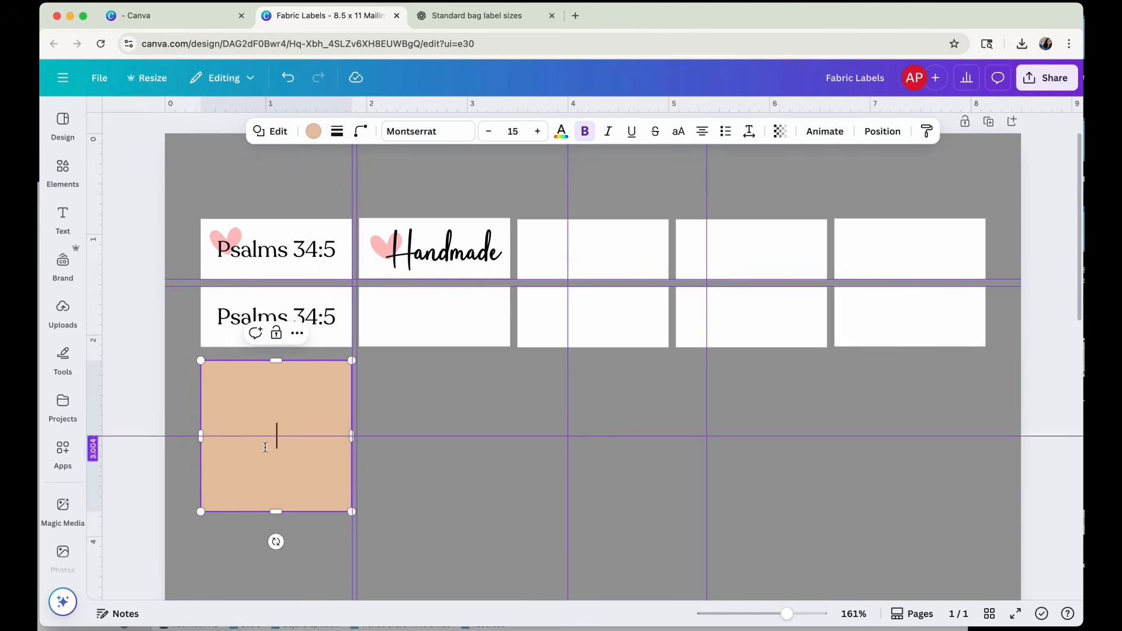
{"action": "left_click", "coordinate": [409, 447]}
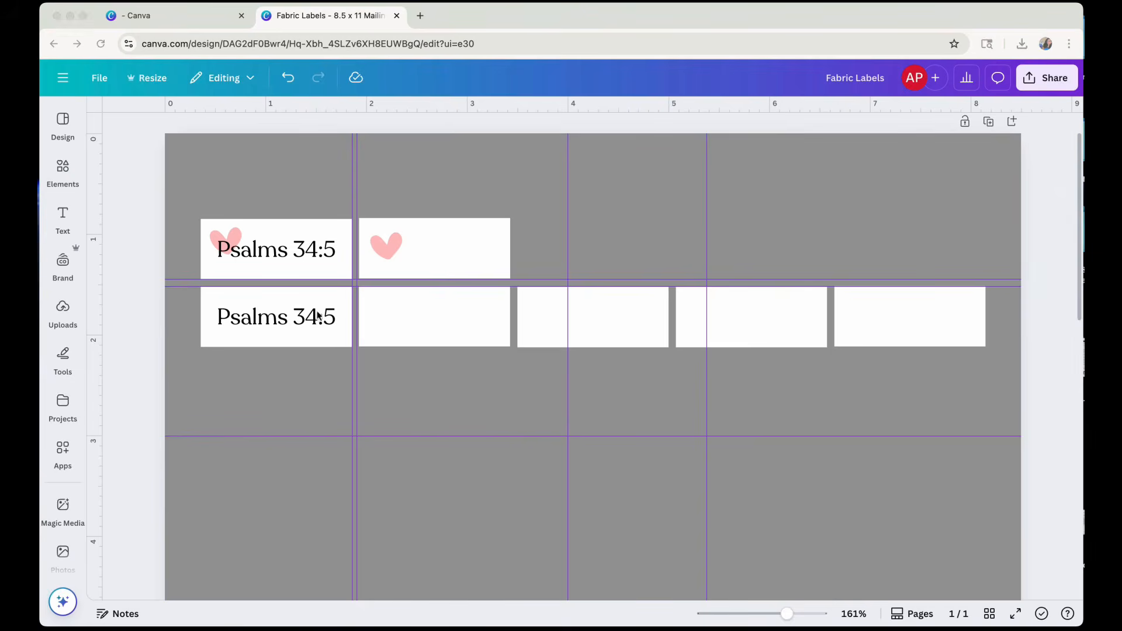
Delete the second row's text and its five white labels, and move the 4 in vertical guide to the heart-only label's right edge.
{"action": "left_click", "coordinate": [275, 320]}
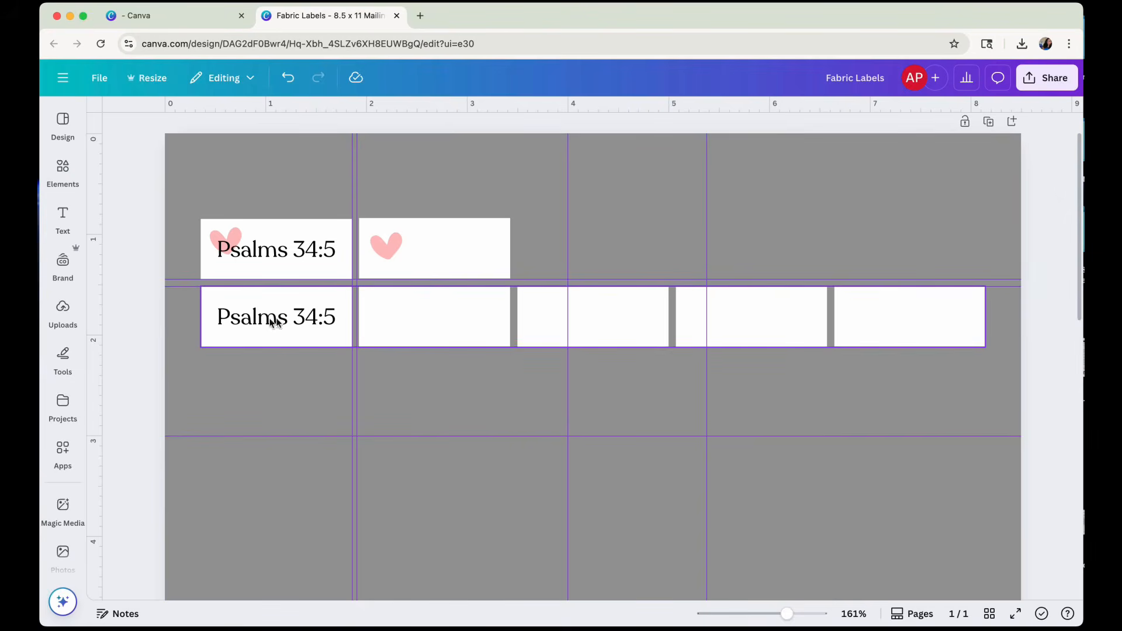
{"action": "left_click", "coordinate": [278, 322]}
{"action": "key", "text": "Delete"}
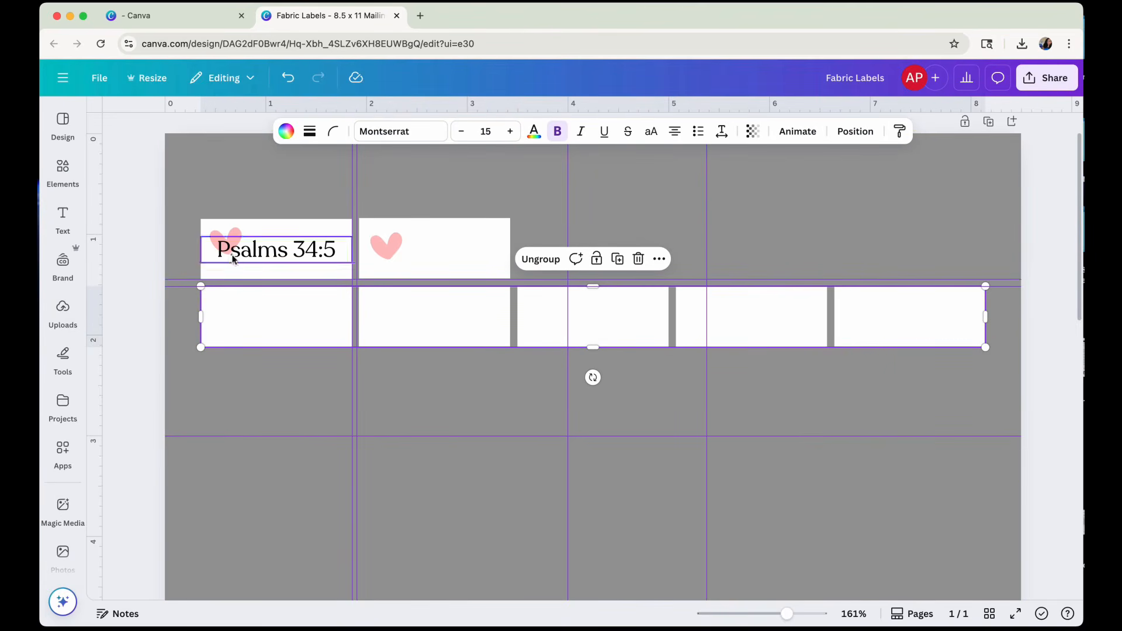
{"action": "left_click", "coordinate": [212, 332]}
{"action": "key", "text": "Delete"}
{"action": "left_click", "coordinate": [409, 333]}
{"action": "key", "text": "Delete"}
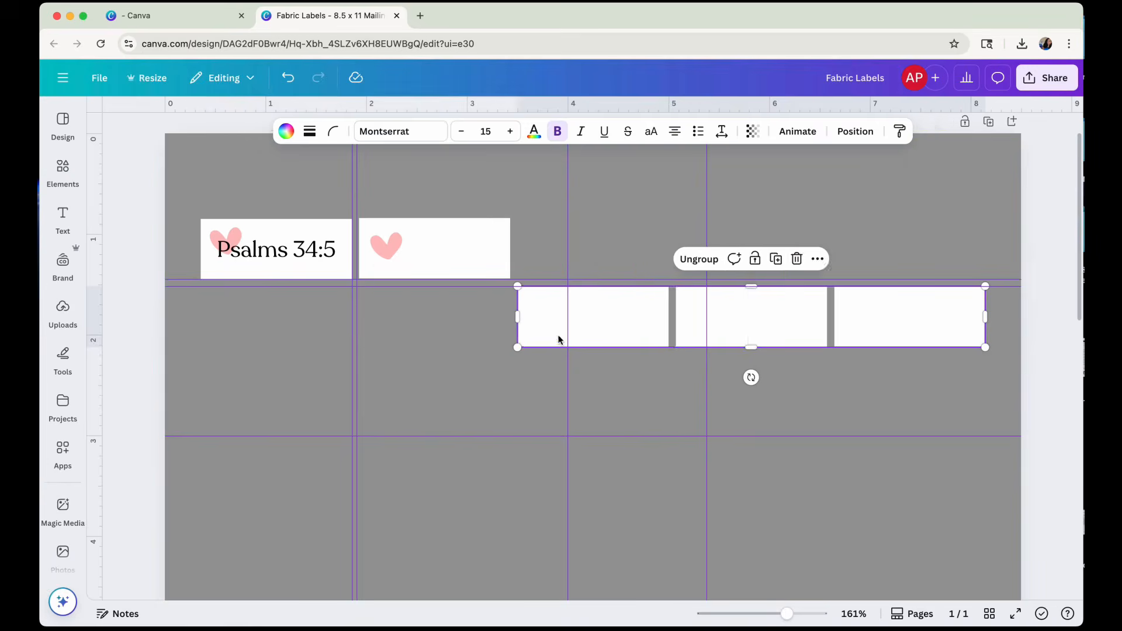
{"action": "left_click", "coordinate": [558, 339]}
{"action": "key", "text": "Delete"}
{"action": "left_click", "coordinate": [717, 343]}
{"action": "key", "text": "Delete"}
{"action": "left_click", "coordinate": [870, 333]}
{"action": "key", "text": "Delete"}
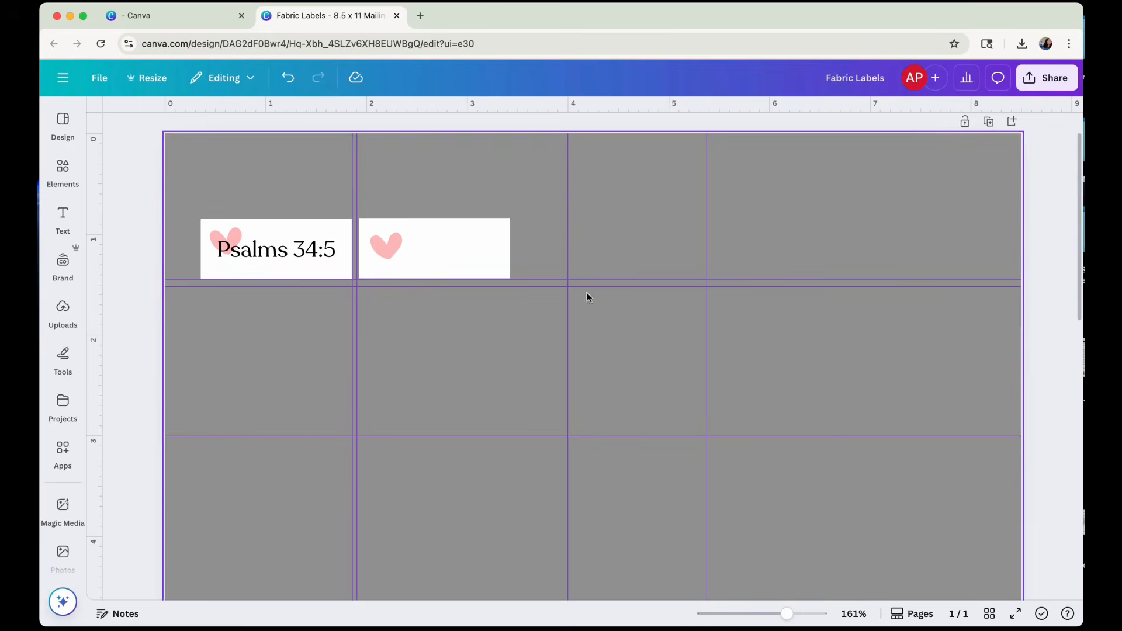
{"action": "left_click_drag", "start_coordinate": [575, 253], "coordinate": [512, 256]}
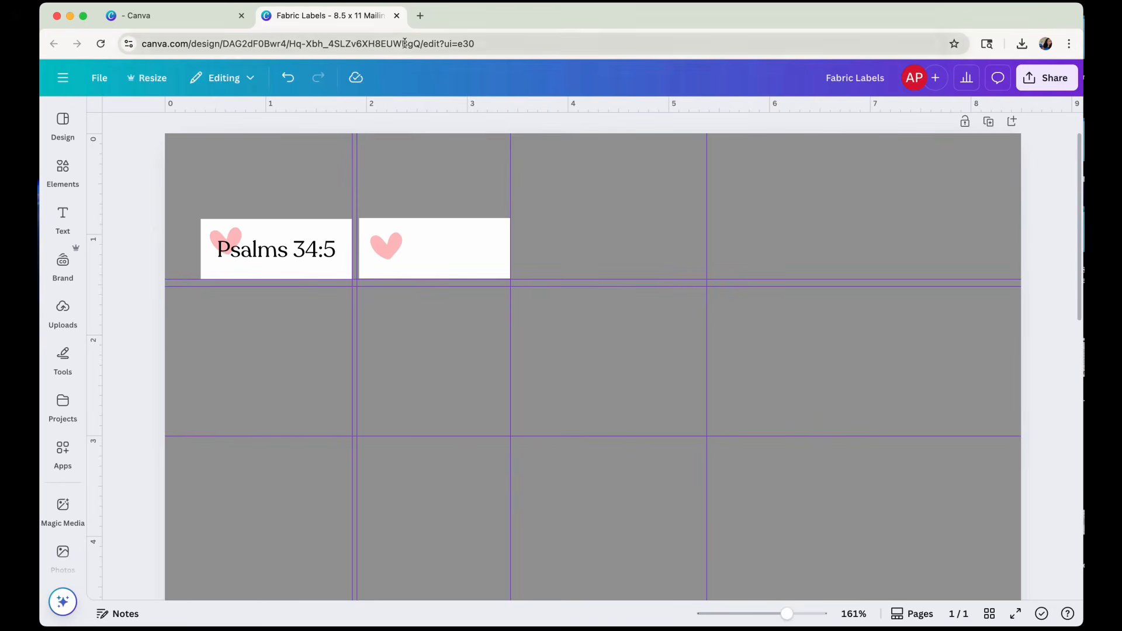
Search Google for "psalms 34:5" in a new browser tab.
{"action": "left_click", "coordinate": [420, 15]}
{"action": "left_click", "coordinate": [359, 268]}
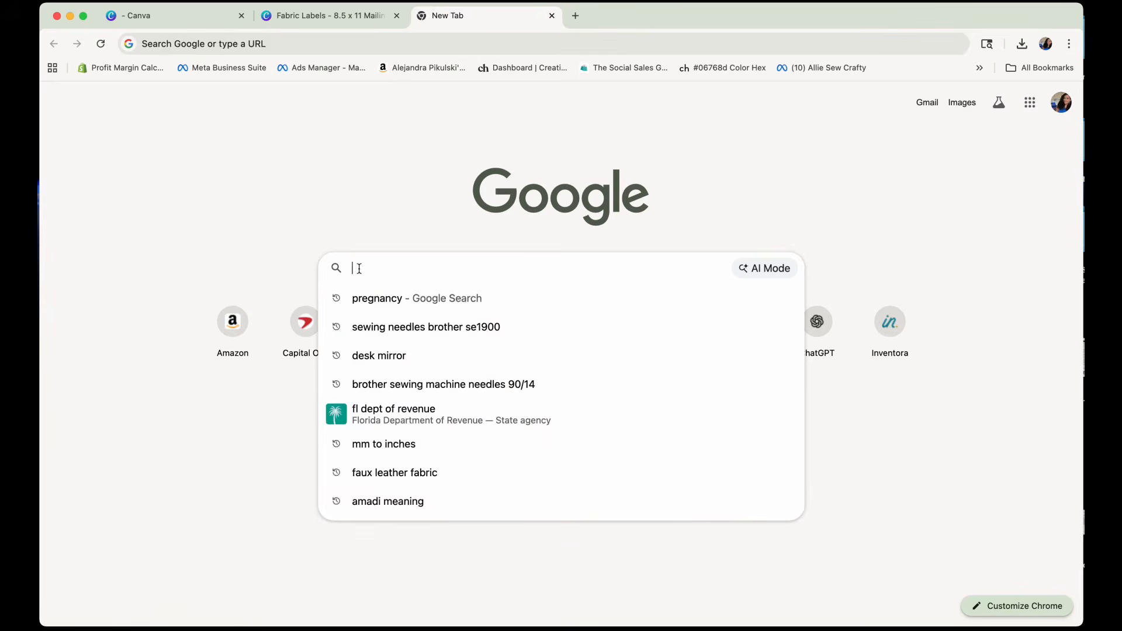
{"action": "type", "text": "psalm"}
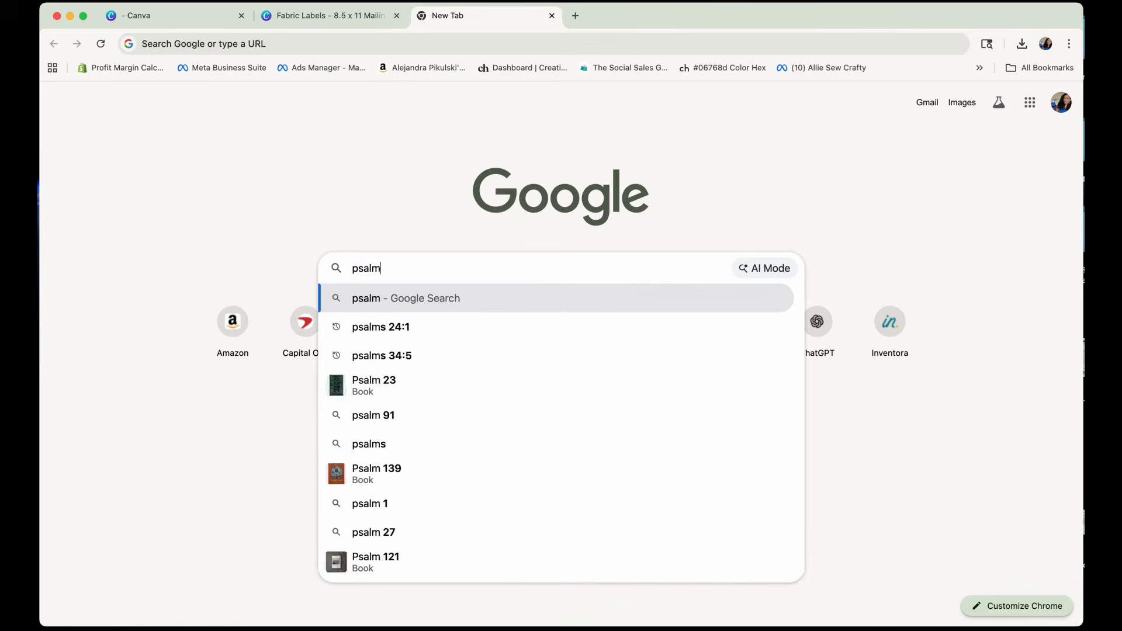
{"action": "type", "text": "s 34:"}
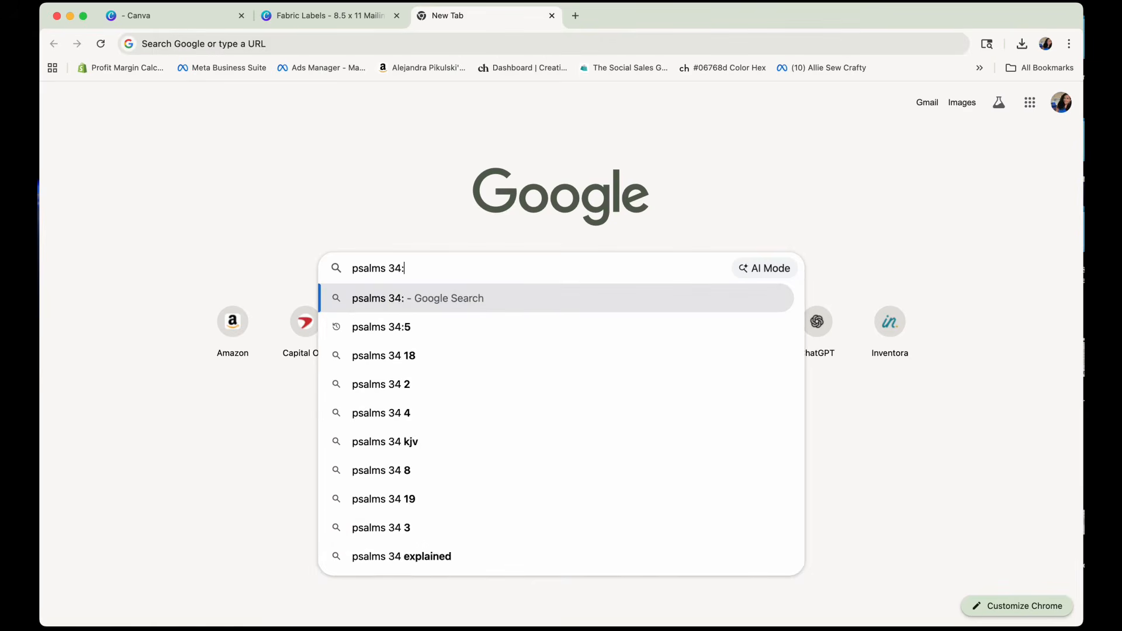
{"action": "type", "text": "5"}
{"action": "key", "text": "Return"}
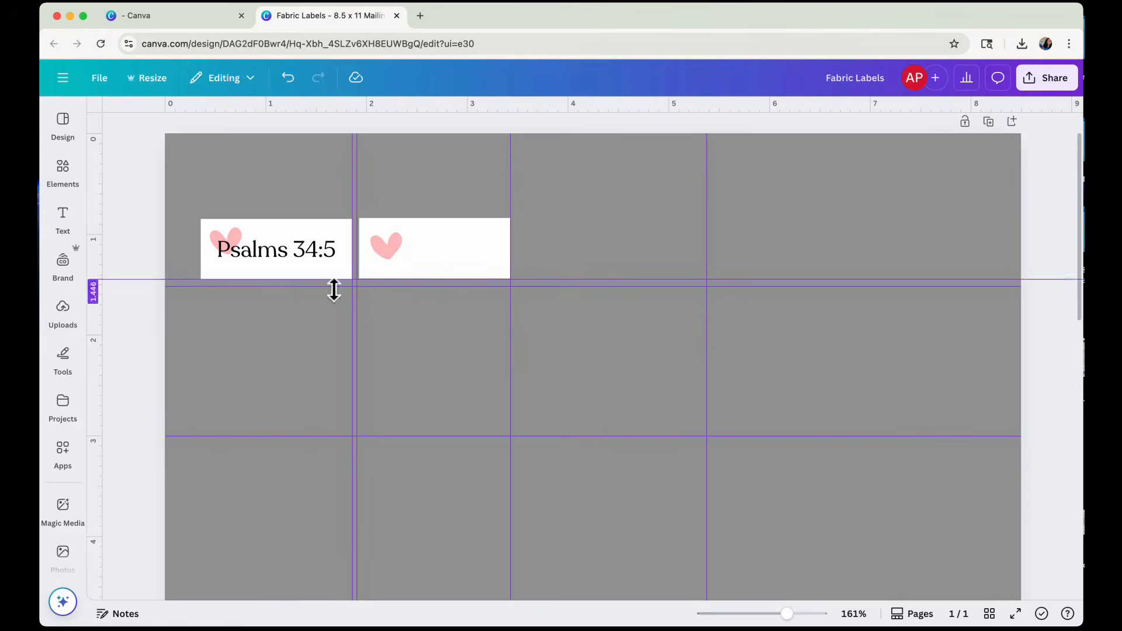
Delete the heart and white rectangle of the second label in the first row.
{"action": "left_click", "coordinate": [377, 249]}
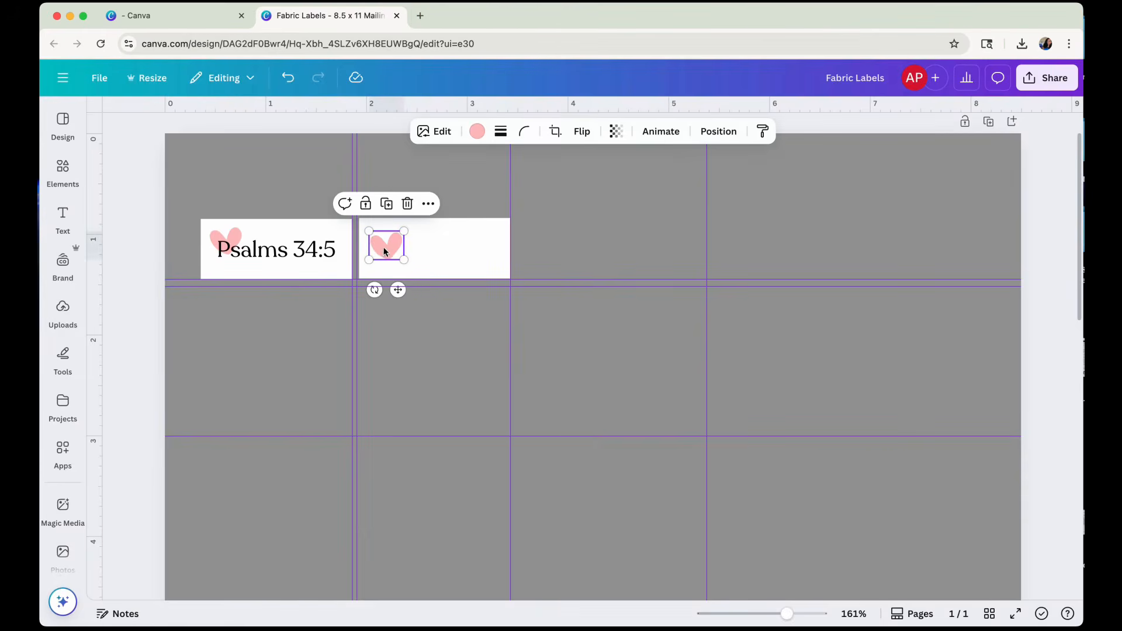
{"action": "key", "text": "Delete"}
{"action": "left_click", "coordinate": [401, 248]}
{"action": "key", "text": "Delete"}
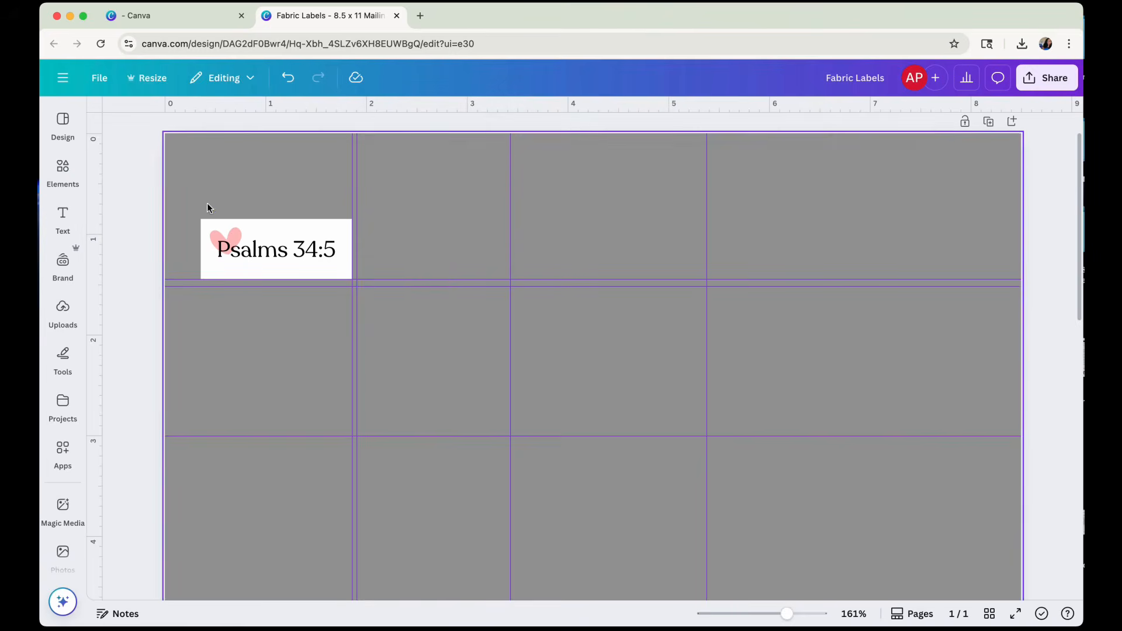
Group the first label's heart, "Psalms 34:5" text and white rectangle, and place a duplicate beside it in the same row.
{"action": "left_click_drag", "start_coordinate": [209, 202], "coordinate": [321, 288]}
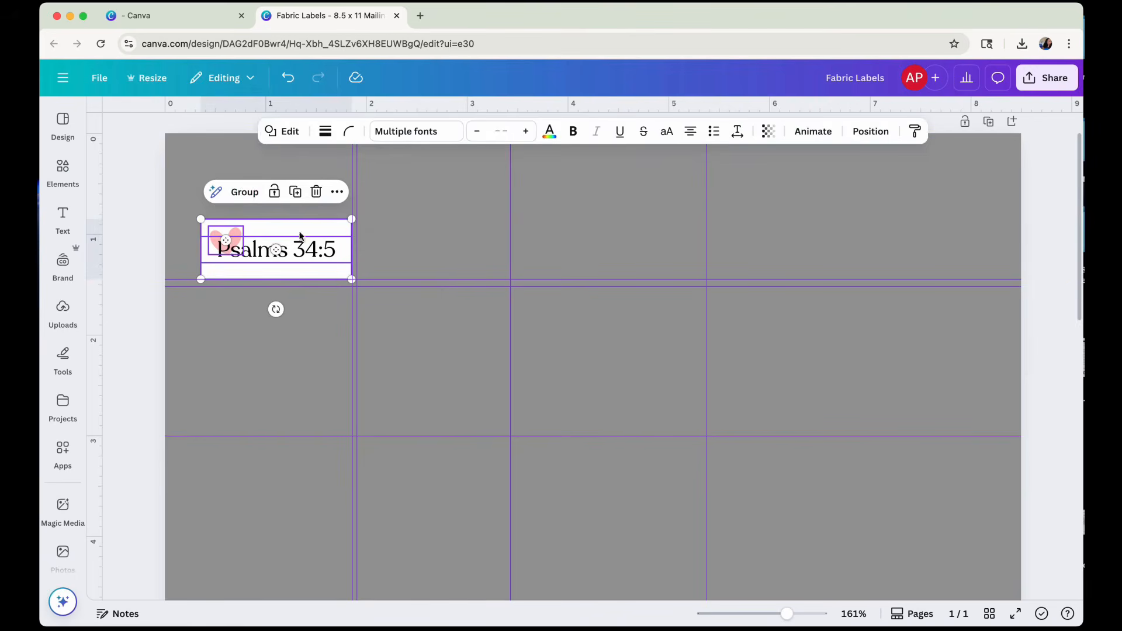
{"action": "left_click", "coordinate": [246, 193]}
{"action": "left_click", "coordinate": [310, 191]}
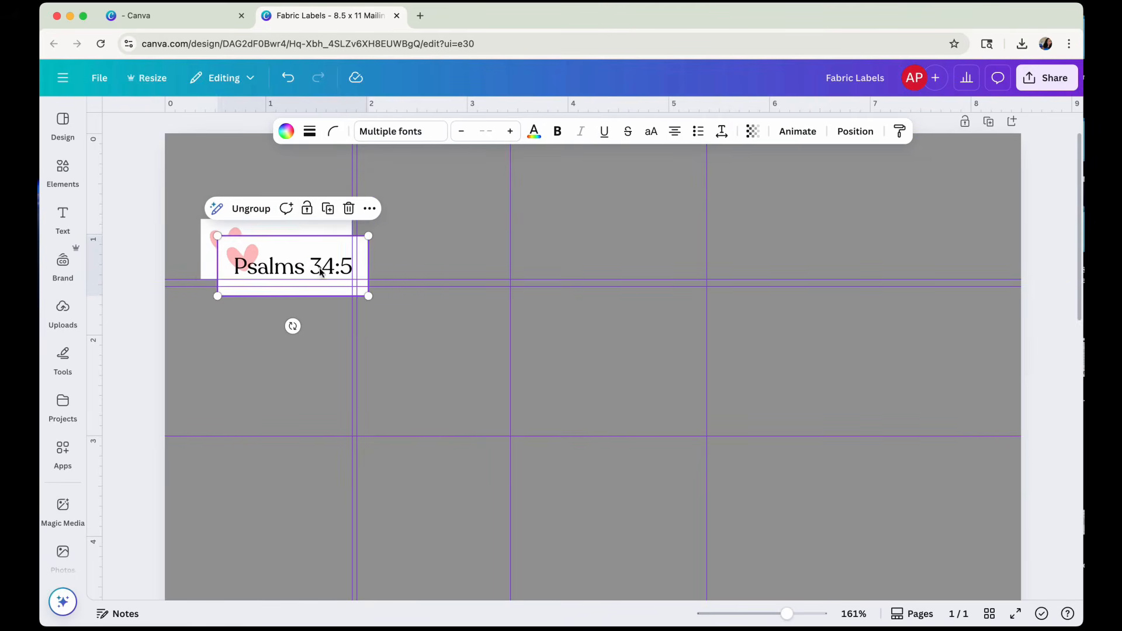
{"action": "left_click_drag", "start_coordinate": [321, 272], "coordinate": [460, 250]}
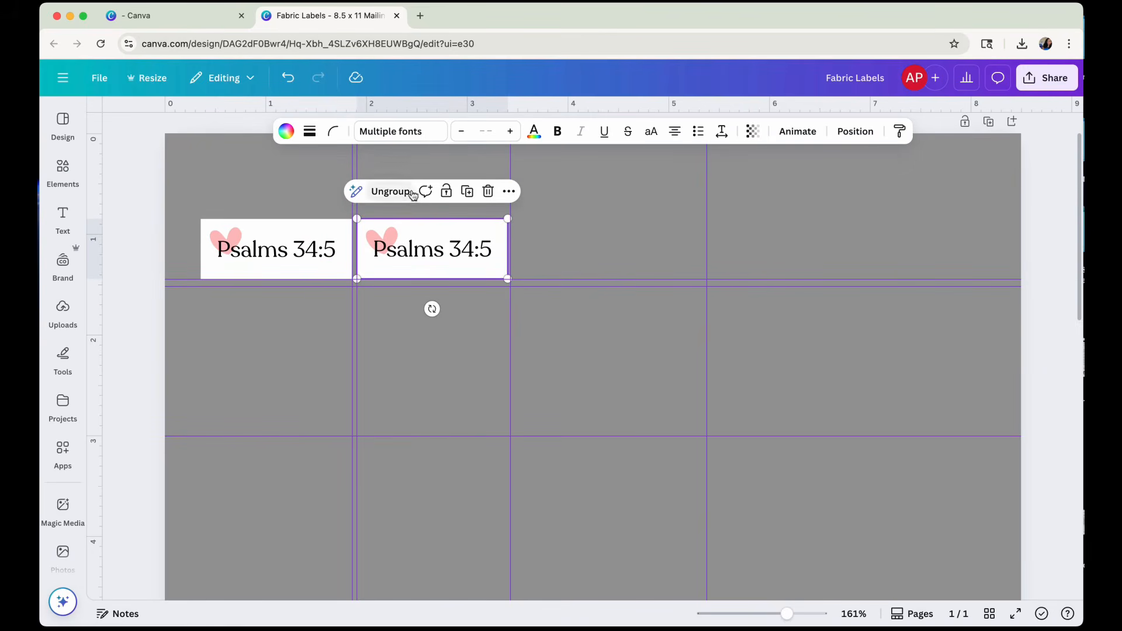
Duplicate the grouped "Psalms 34:5" label three more times to complete a row of five.
{"action": "left_click", "coordinate": [467, 191]}
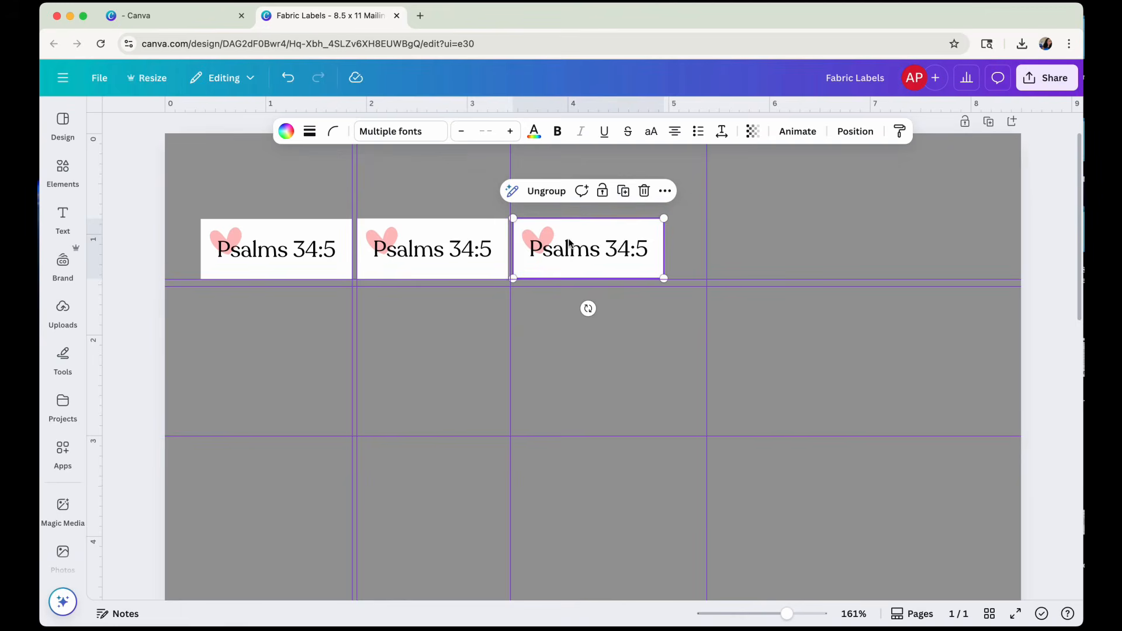
{"action": "left_click", "coordinate": [622, 192]}
{"action": "left_click", "coordinate": [780, 192]}
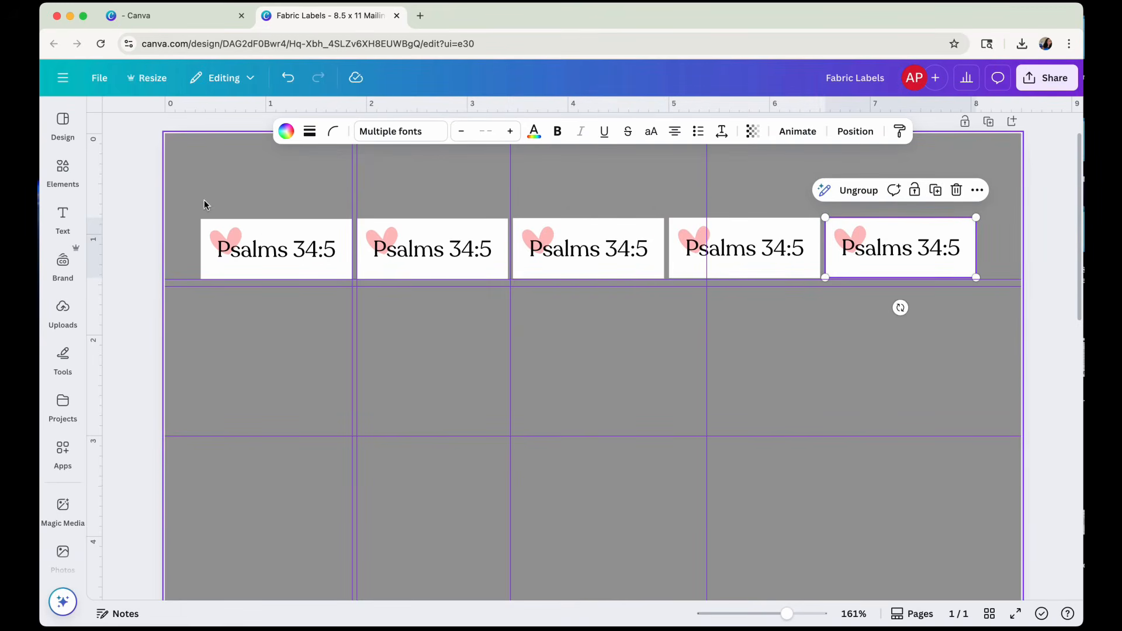
Remove the vertical guide between the second and third labels and the one crossing the fourth label.
{"action": "left_click", "coordinate": [838, 362]}
{"action": "left_click_drag", "start_coordinate": [710, 203], "coordinate": [1052, 220]}
{"action": "left_click_drag", "start_coordinate": [514, 195], "coordinate": [1052, 246]}
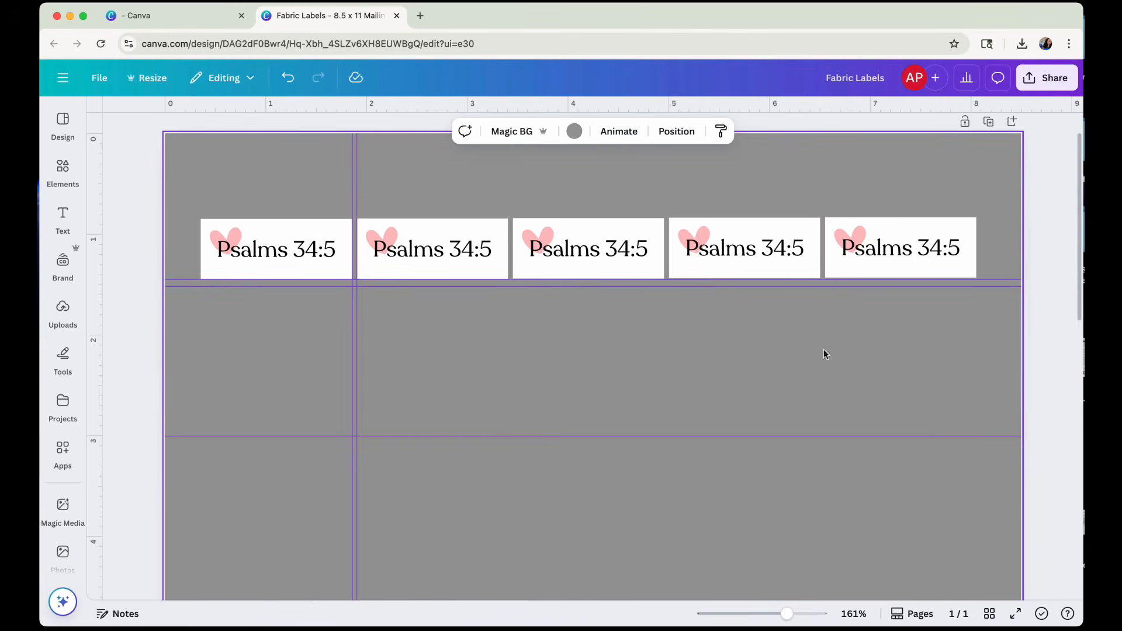
Group the five "Psalms 34:5" labels into one row and place a duplicate directly beneath it.
{"action": "left_click_drag", "start_coordinate": [992, 251], "coordinate": [207, 246]}
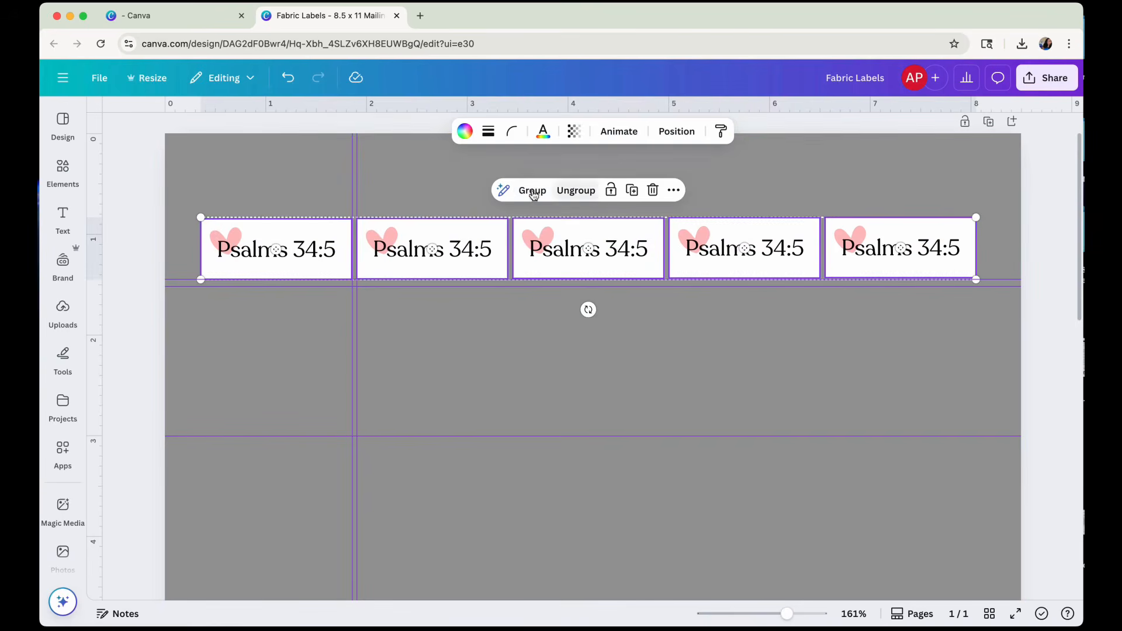
{"action": "left_click", "coordinate": [532, 193]}
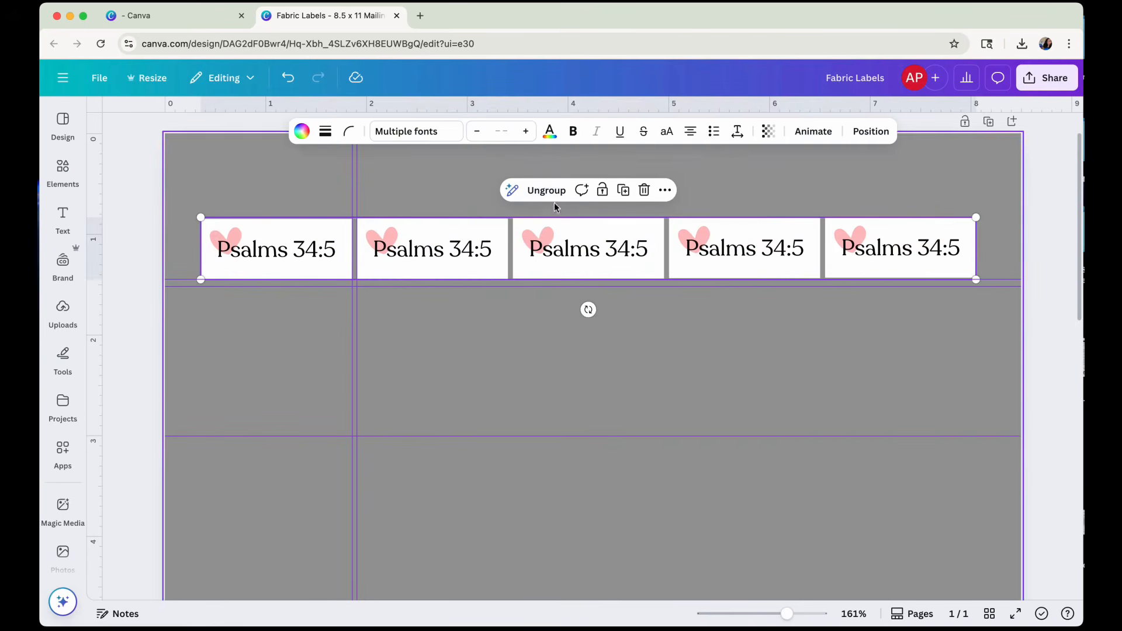
{"action": "left_click", "coordinate": [624, 192]}
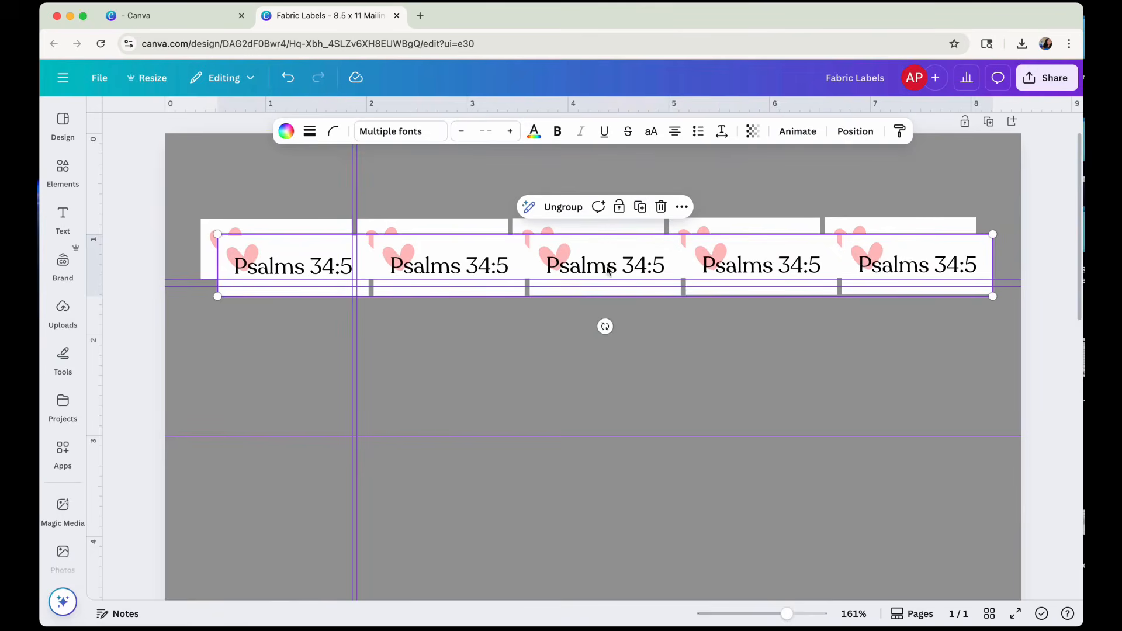
{"action": "left_click_drag", "start_coordinate": [609, 270], "coordinate": [598, 319]}
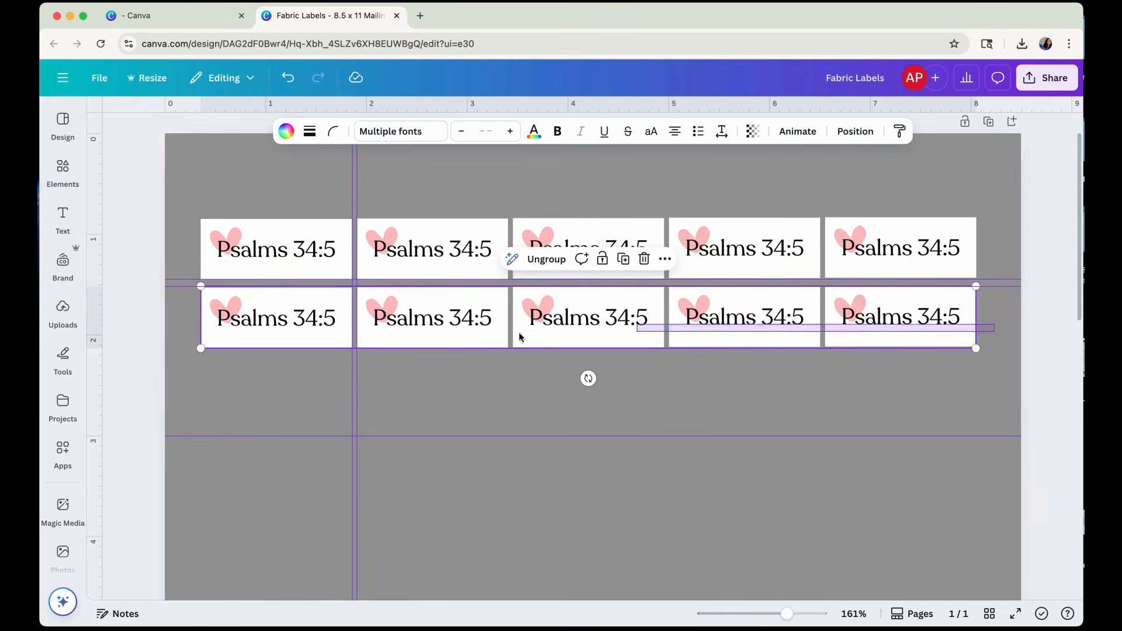
Center both label rows horizontally on the page and shift the vertical guides to the gap between the first two columns.
{"action": "left_click", "coordinate": [864, 132]}
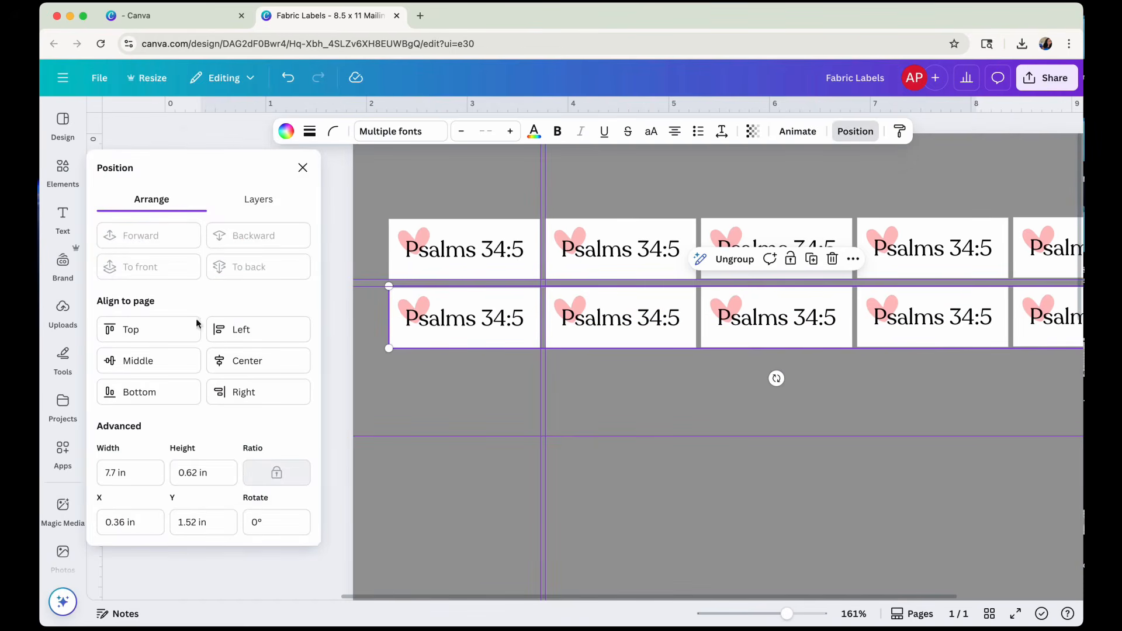
{"action": "left_click", "coordinate": [230, 359]}
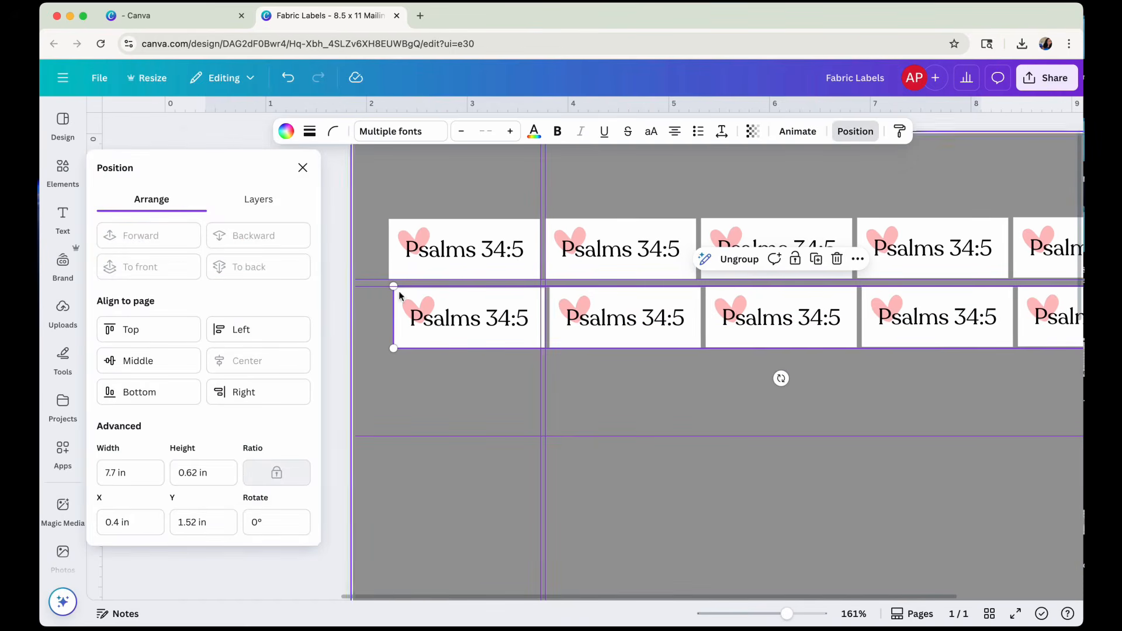
{"action": "left_click", "coordinate": [411, 255]}
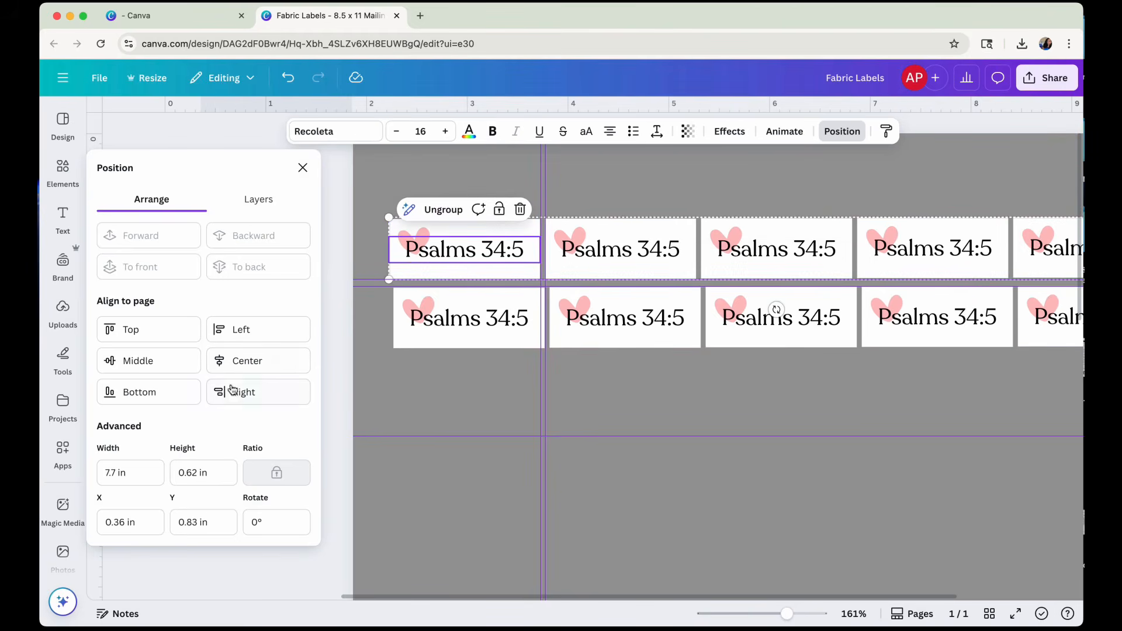
{"action": "left_click", "coordinate": [218, 360]}
{"action": "left_click", "coordinate": [648, 398]}
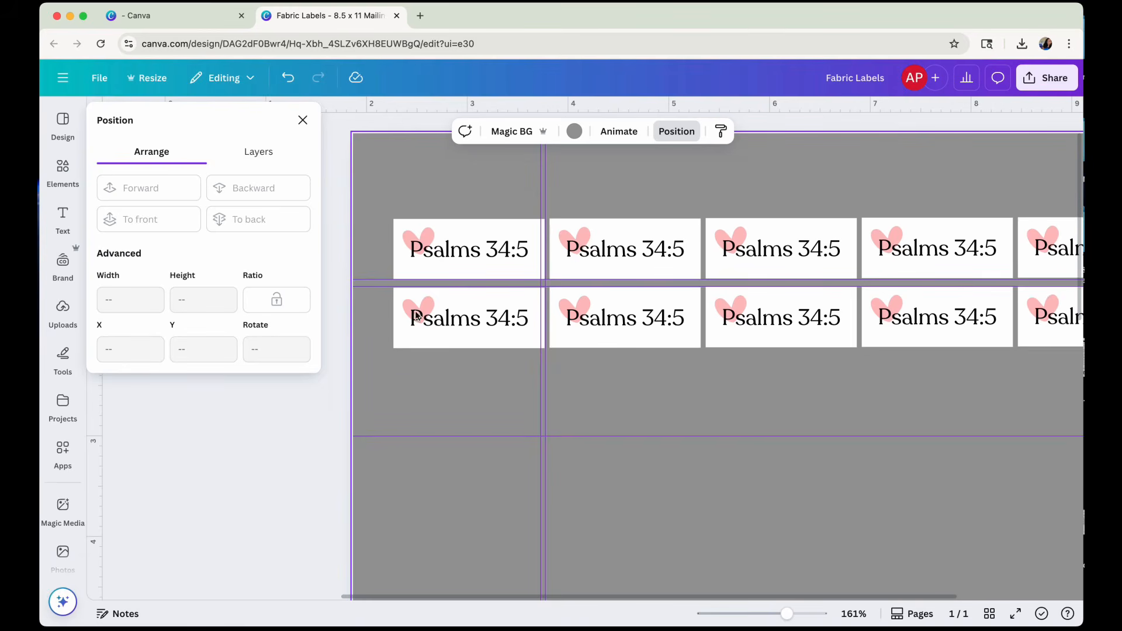
{"action": "left_click", "coordinate": [303, 119]}
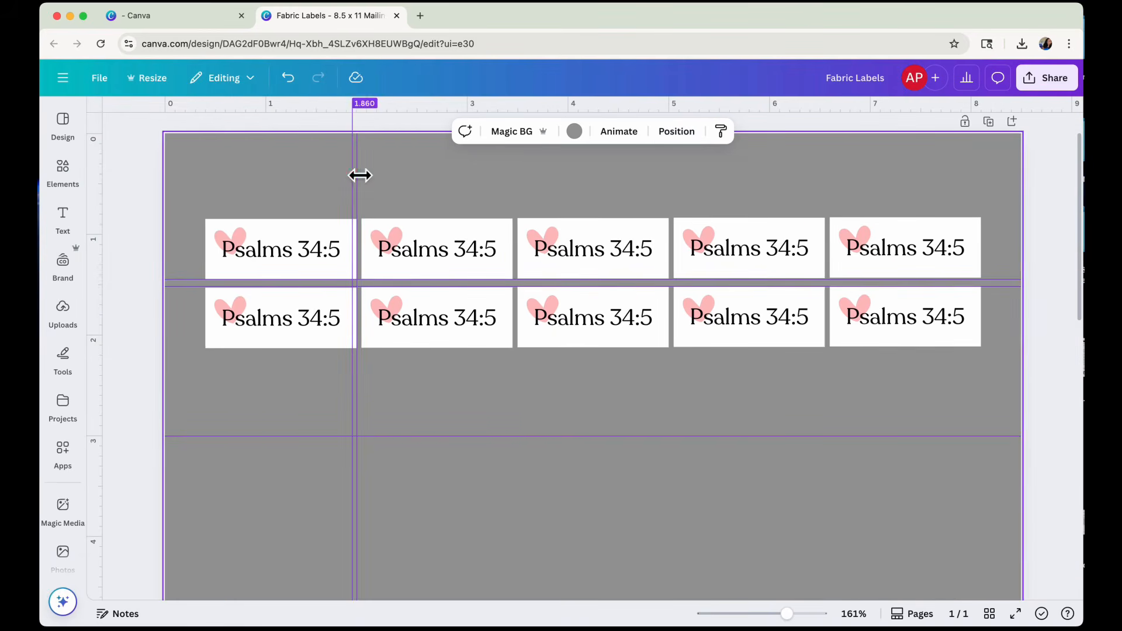
{"action": "left_click_drag", "start_coordinate": [363, 176], "coordinate": [364, 175]}
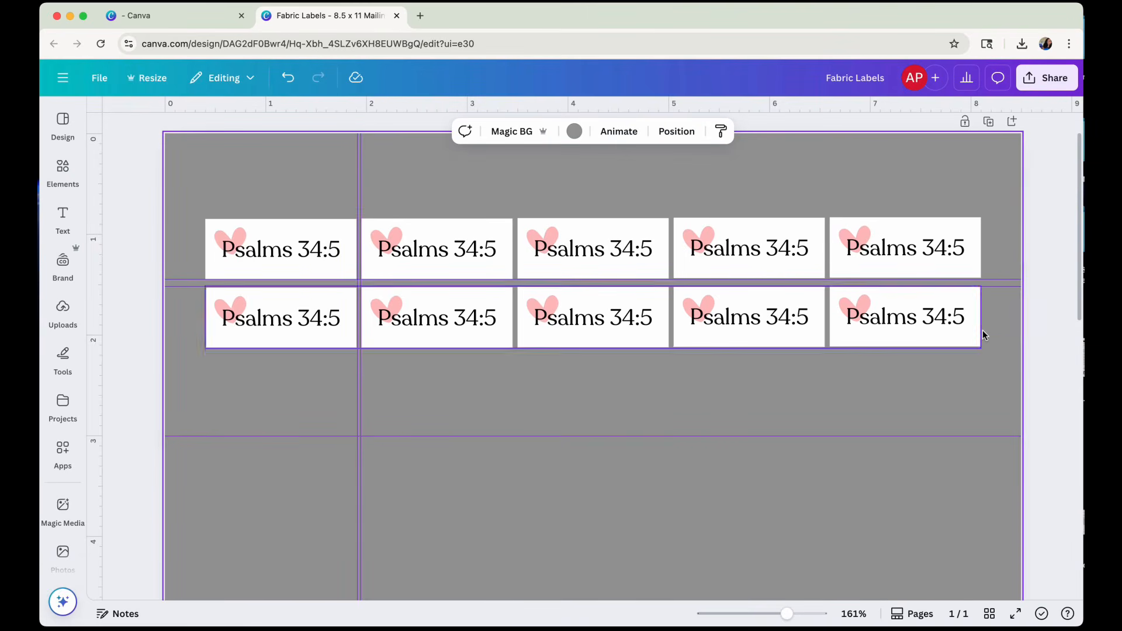
Duplicate the second label row and place the copy below it as a third row, keeping the same spacing.
{"action": "left_click_drag", "start_coordinate": [993, 331], "coordinate": [201, 311]}
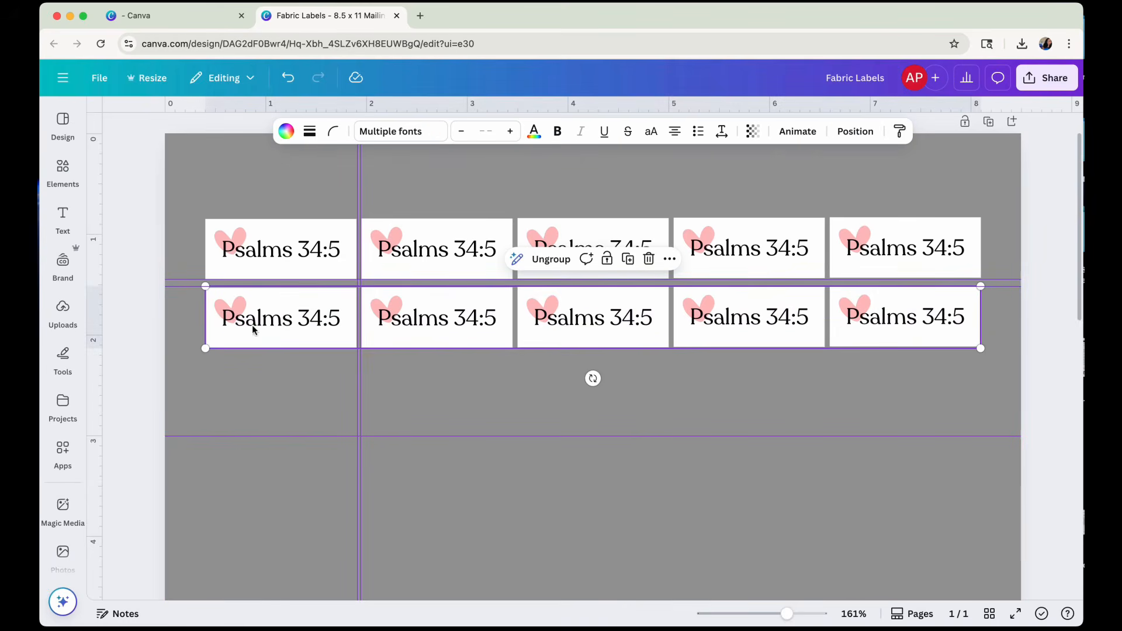
{"action": "left_click", "coordinate": [639, 264]}
{"action": "left_click_drag", "start_coordinate": [621, 340], "coordinate": [603, 389]}
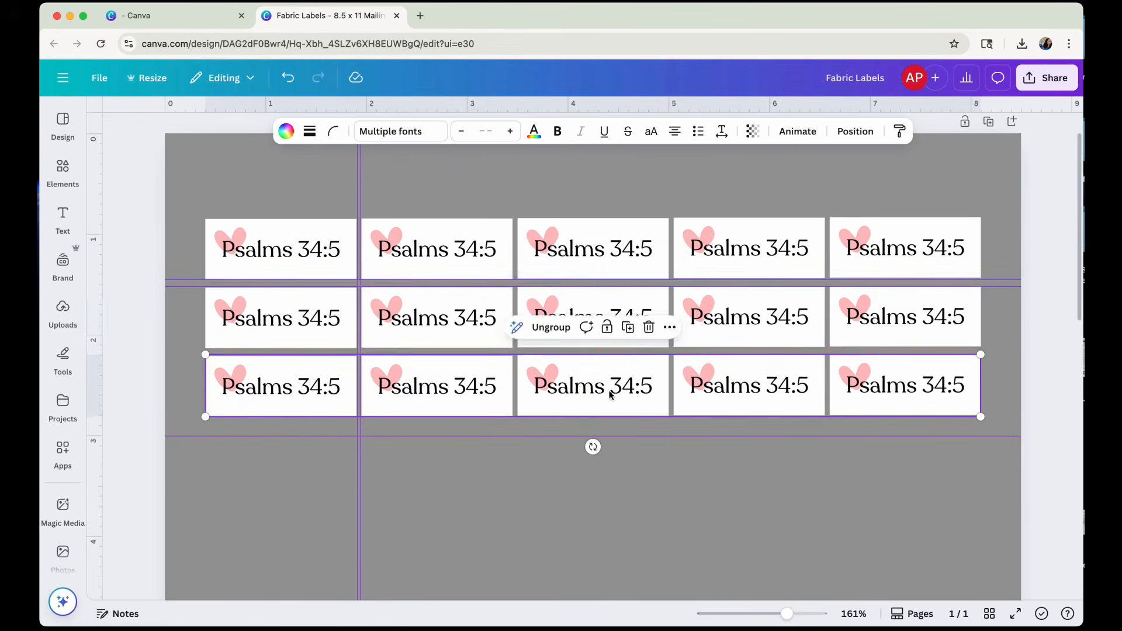
Duplicate the bottom label row eleven more times at the same spacing to fill the page with 14 rows.
{"action": "scroll", "coordinate": [629, 288], "scroll_direction": "down", "scroll_amount": 2}
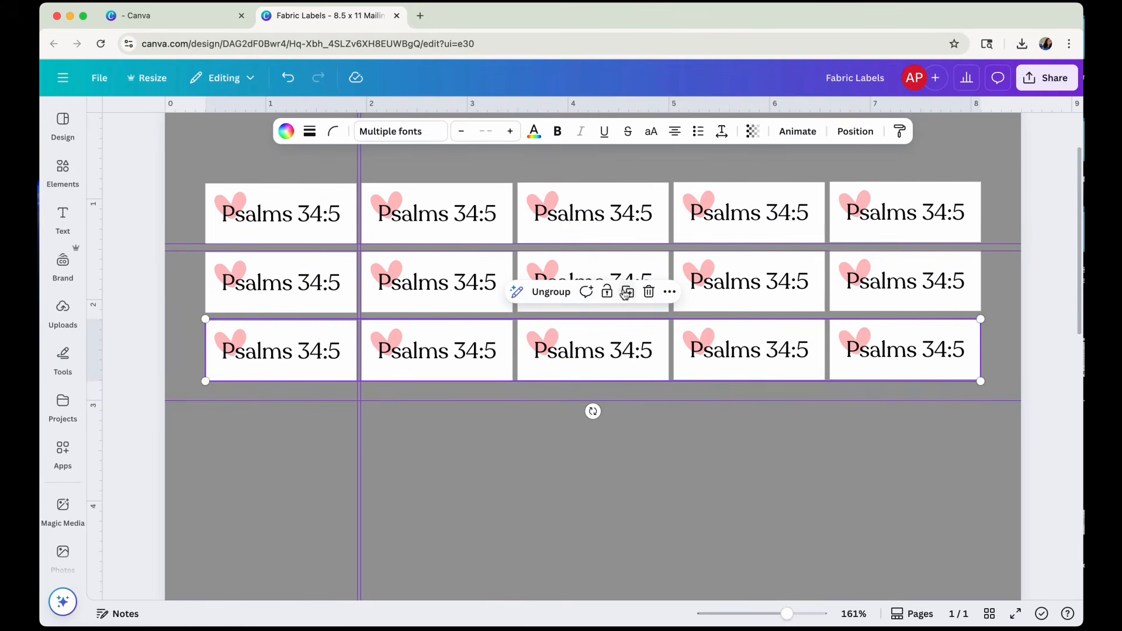
{"action": "left_click", "coordinate": [628, 362]}
{"action": "left_click", "coordinate": [630, 360]}
{"action": "scroll", "coordinate": [646, 387], "scroll_direction": "down", "scroll_amount": 6}
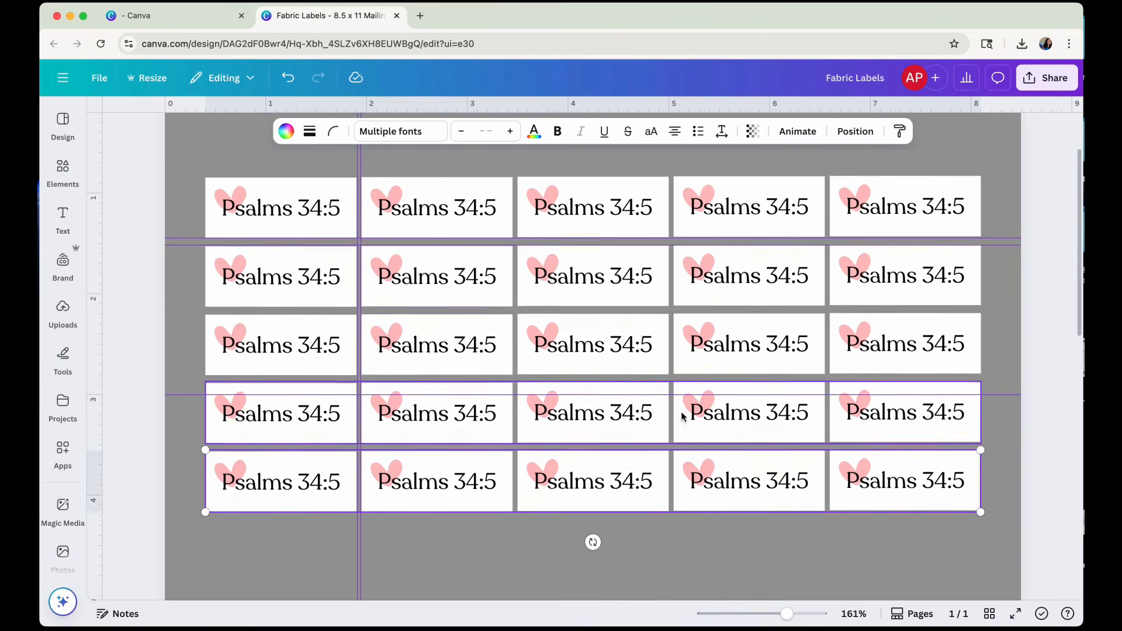
{"action": "left_click", "coordinate": [630, 253]}
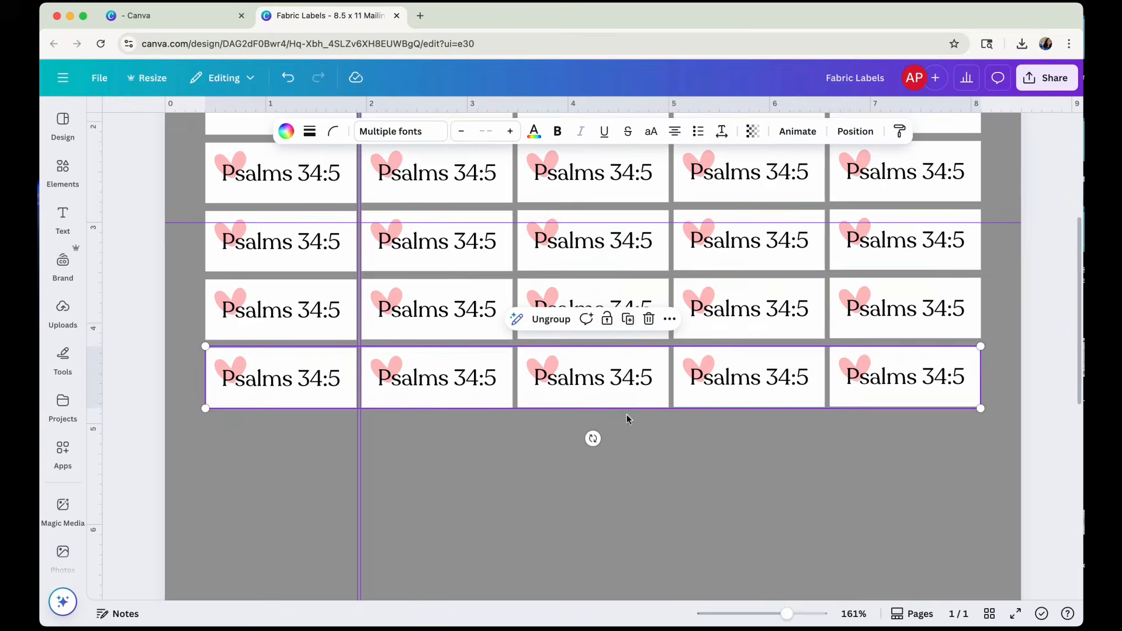
{"action": "left_click", "coordinate": [630, 322]}
{"action": "scroll", "coordinate": [689, 450], "scroll_direction": "down", "scroll_amount": 3}
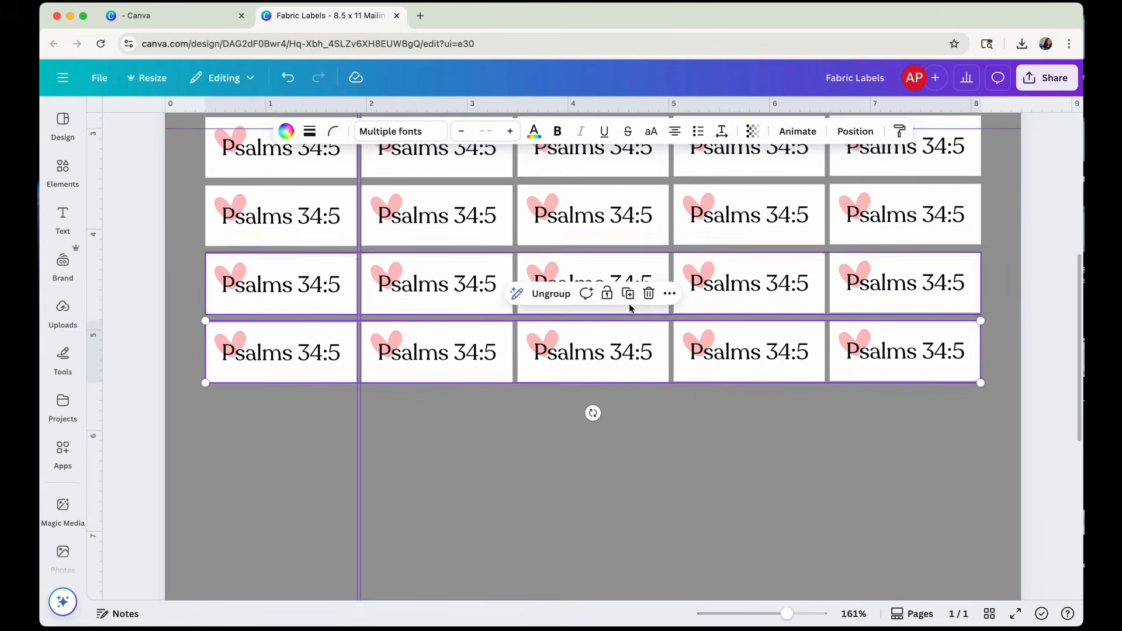
{"action": "left_click", "coordinate": [631, 296]}
{"action": "scroll", "coordinate": [657, 461], "scroll_direction": "down", "scroll_amount": 3}
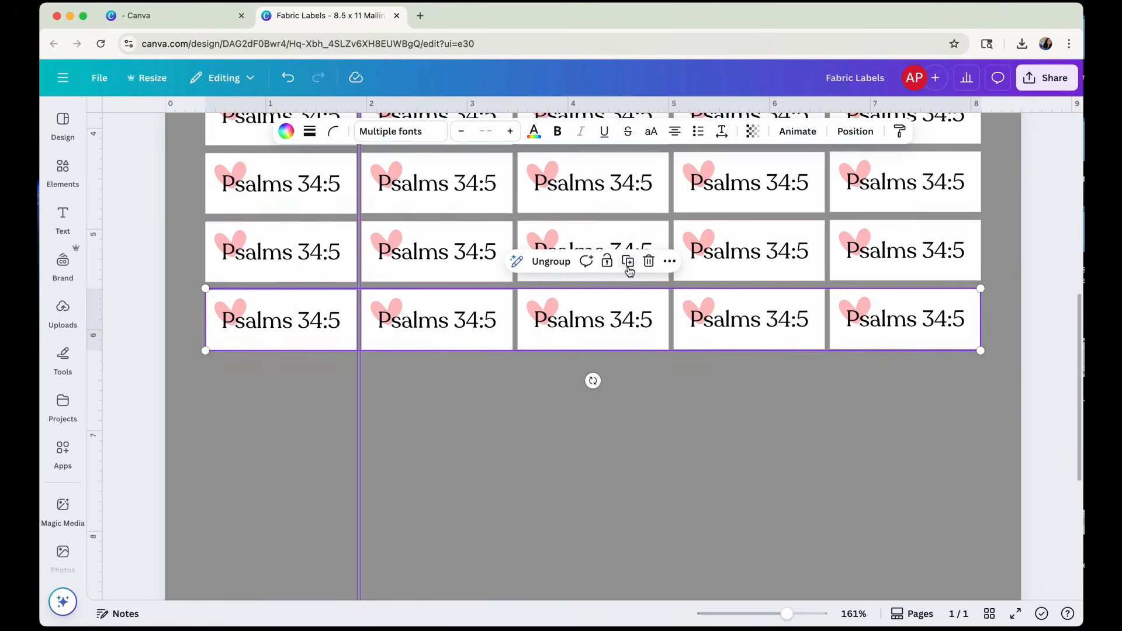
{"action": "left_click", "coordinate": [629, 259]}
{"action": "left_click", "coordinate": [630, 331]}
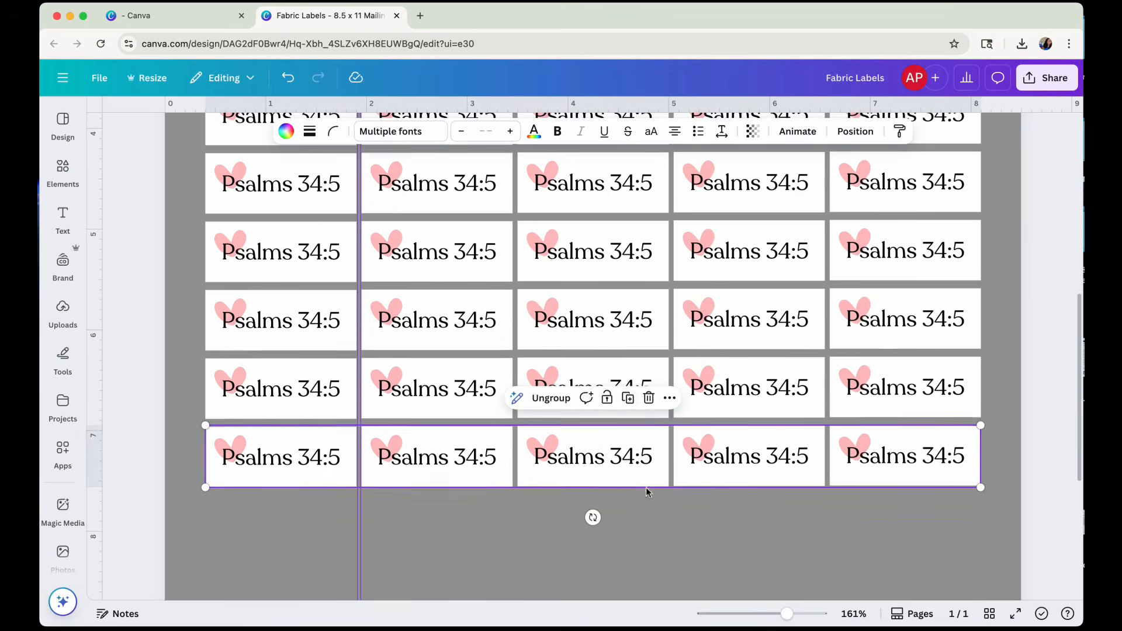
{"action": "scroll", "coordinate": [638, 431], "scroll_direction": "down", "scroll_amount": 3}
{"action": "left_click", "coordinate": [629, 295]}
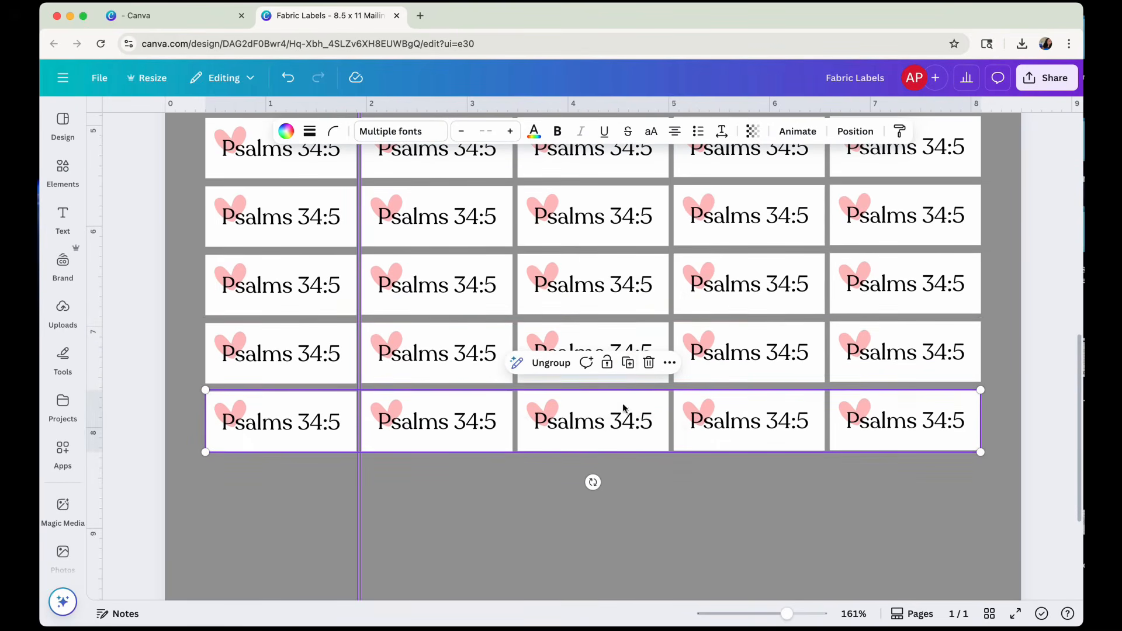
{"action": "left_click", "coordinate": [629, 364]}
{"action": "scroll", "coordinate": [626, 389], "scroll_direction": "down", "scroll_amount": 5}
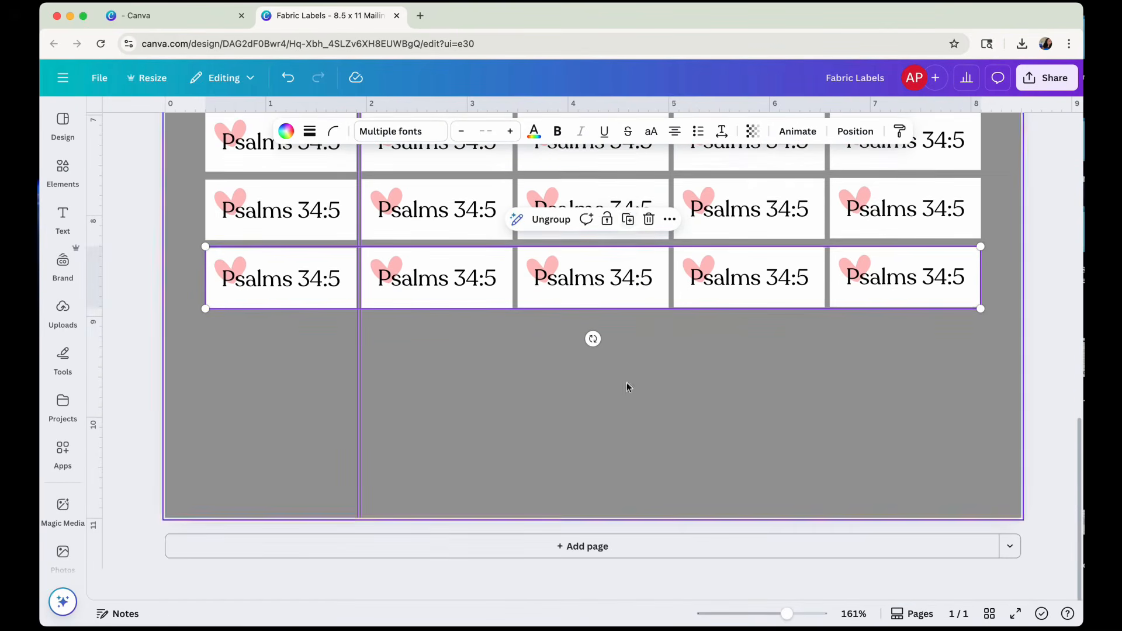
{"action": "left_click", "coordinate": [629, 219]}
{"action": "left_click", "coordinate": [627, 288]}
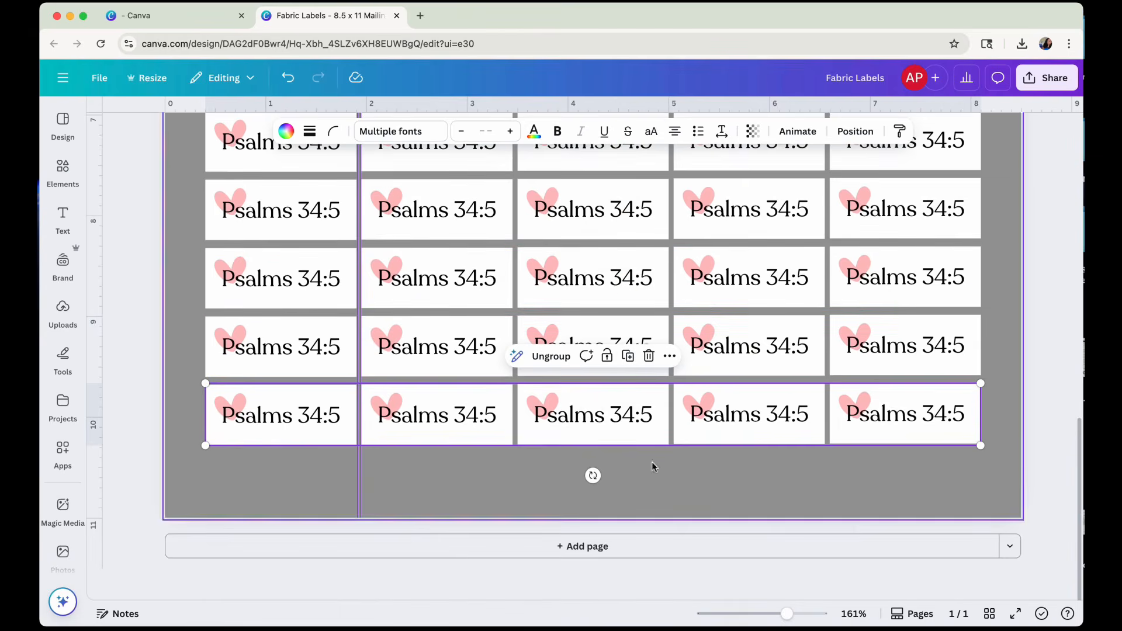
Deselect the label rows and remove the horizontal guide crossing the fourth row, near 3 in.
{"action": "scroll", "coordinate": [845, 423], "scroll_direction": "up", "scroll_amount": 1}
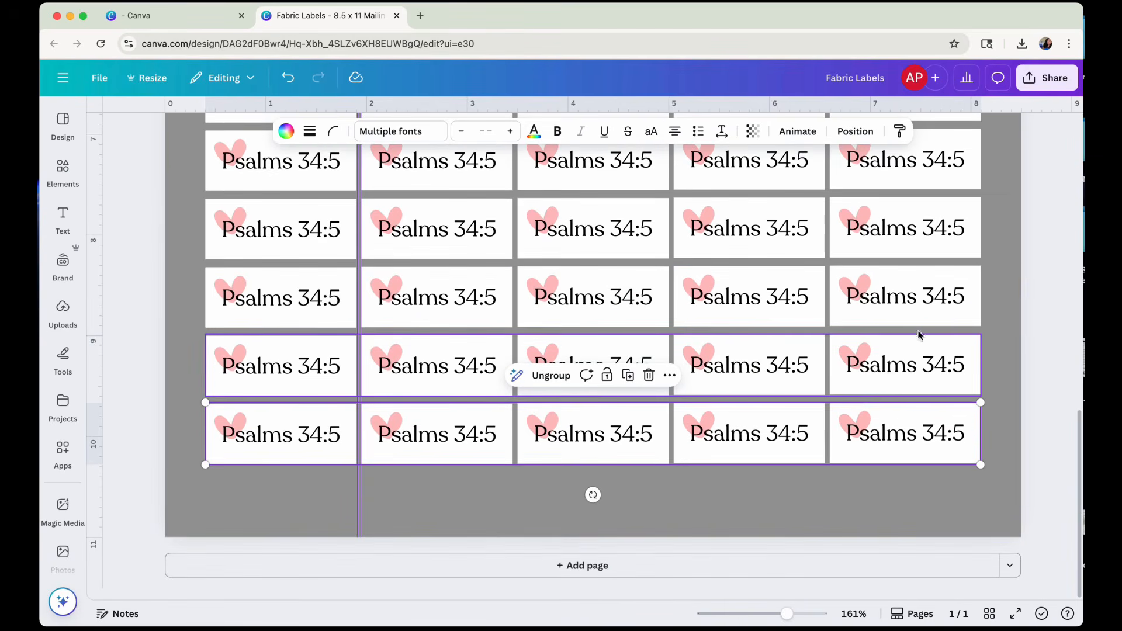
{"action": "scroll", "coordinate": [921, 191], "scroll_direction": "up", "scroll_amount": 5}
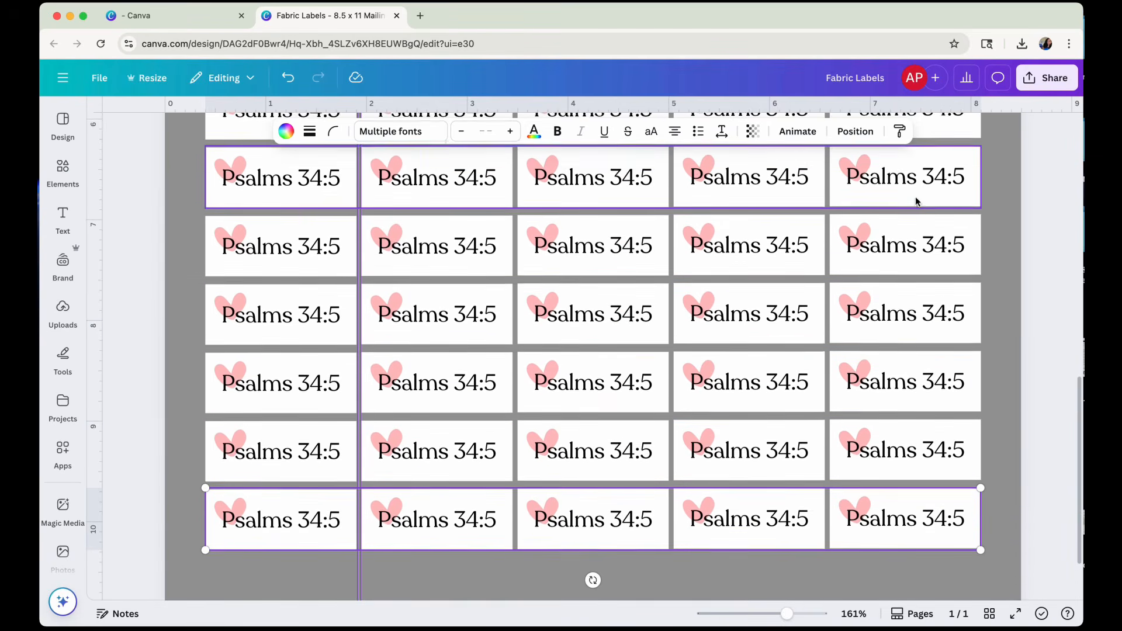
{"action": "scroll", "coordinate": [915, 228], "scroll_direction": "up", "scroll_amount": 3}
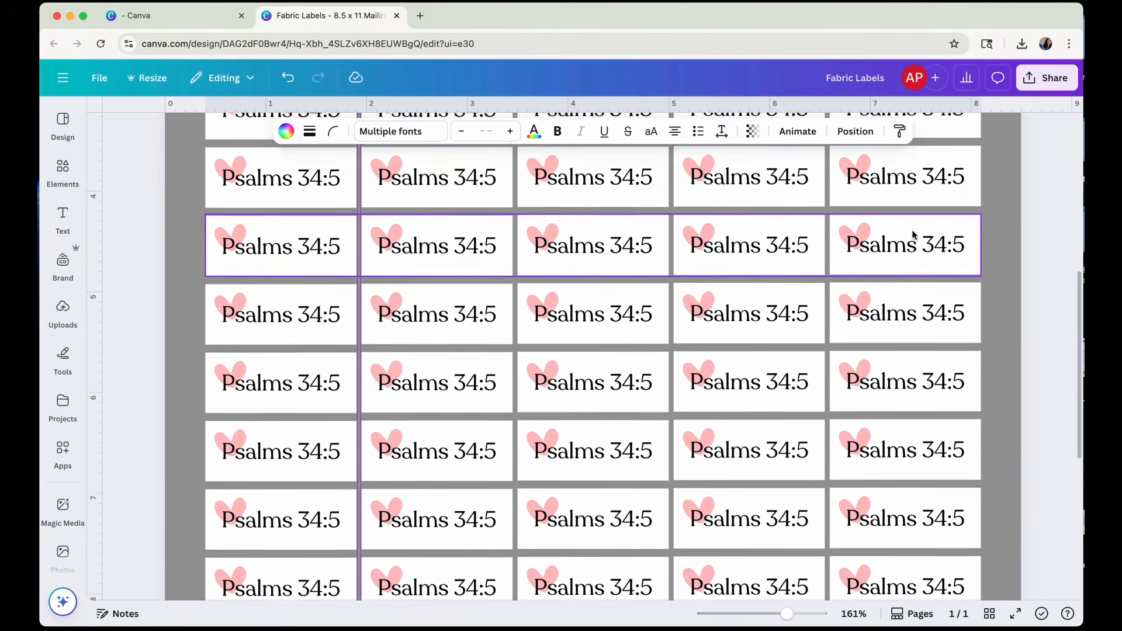
{"action": "scroll", "coordinate": [906, 225], "scroll_direction": "up", "scroll_amount": 3}
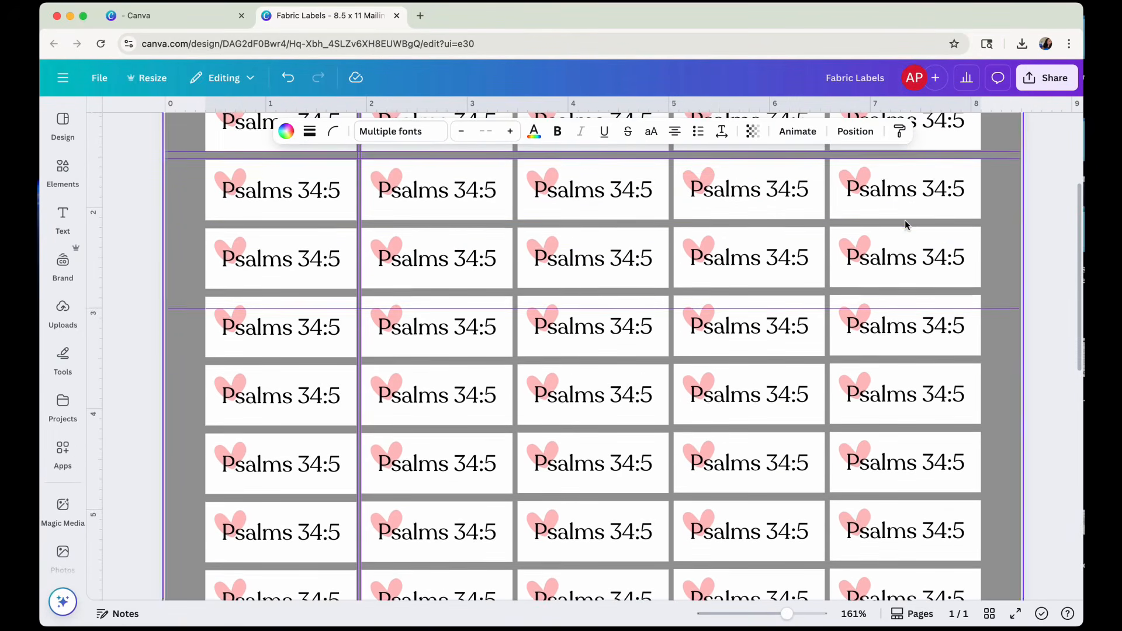
{"action": "scroll", "coordinate": [908, 208], "scroll_direction": "up", "scroll_amount": 1}
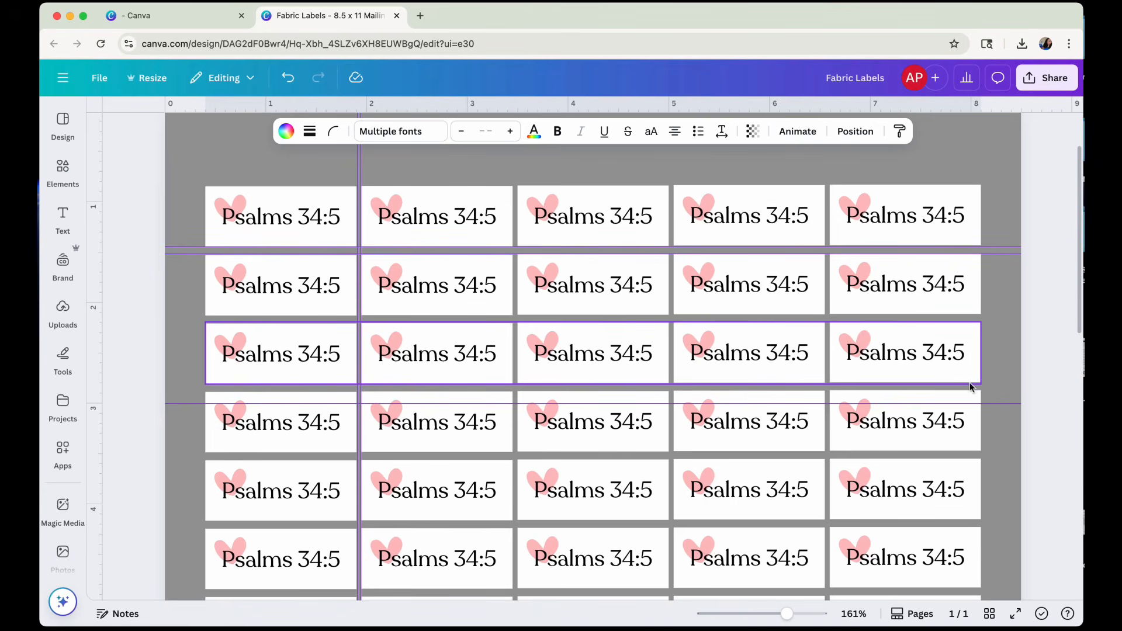
{"action": "left_click", "coordinate": [1043, 339]}
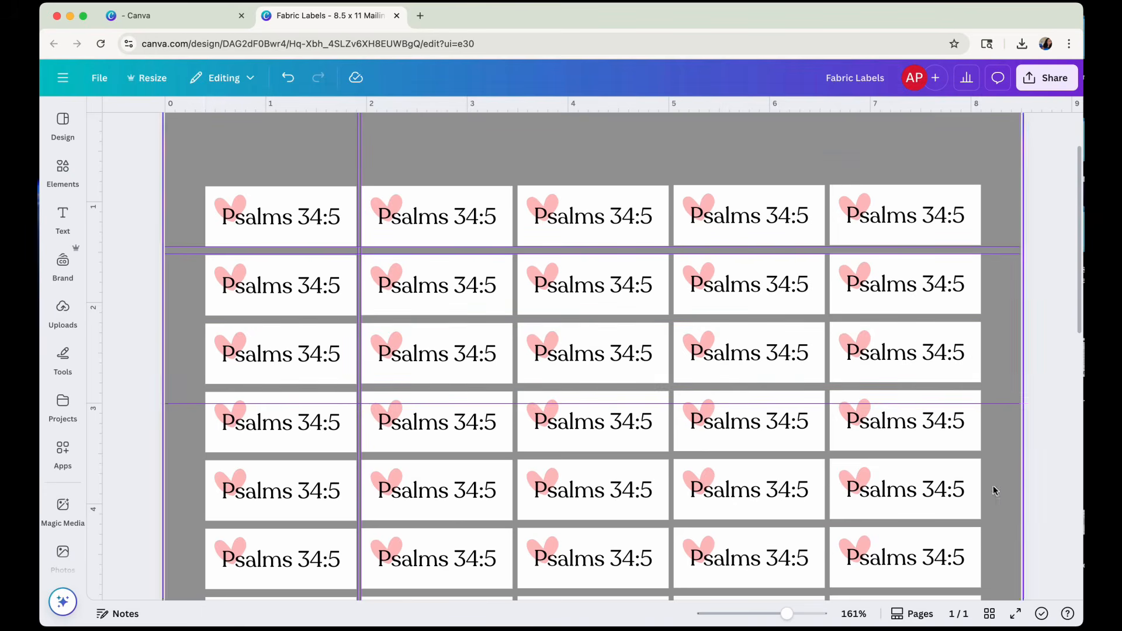
{"action": "left_click_drag", "start_coordinate": [1000, 413], "coordinate": [978, 105]}
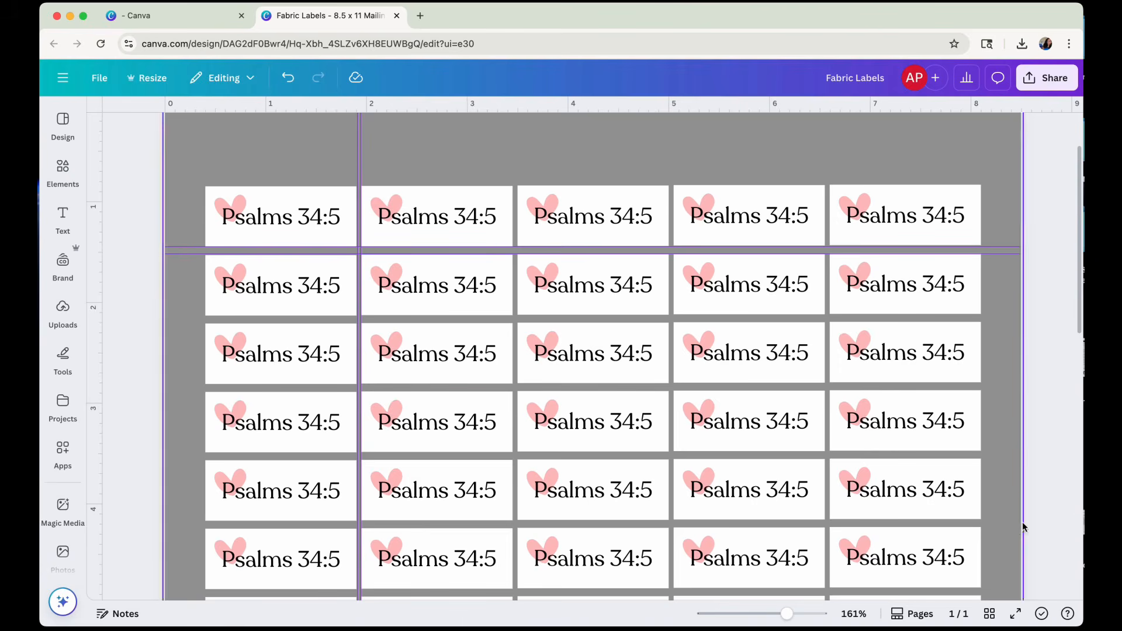
Review the label rows from the top of the page down to its bottom edge for even spacing.
{"action": "scroll", "coordinate": [1022, 524], "scroll_direction": "down", "scroll_amount": 5}
{"action": "scroll", "coordinate": [1022, 524], "scroll_direction": "down", "scroll_amount": 7}
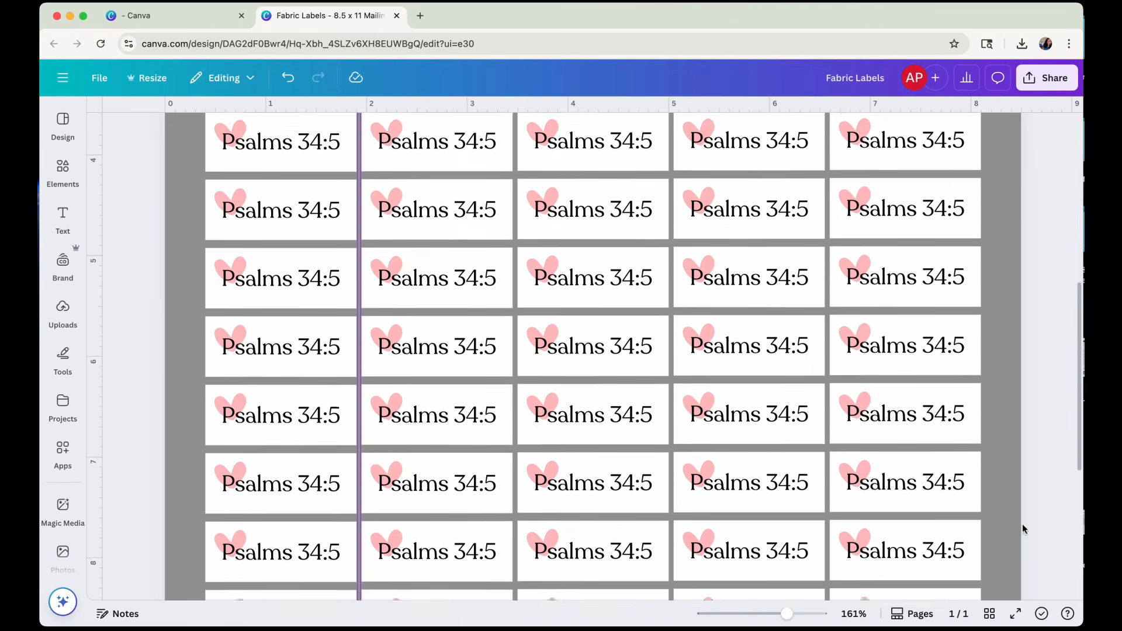
{"action": "scroll", "coordinate": [1022, 529], "scroll_direction": "down", "scroll_amount": 2}
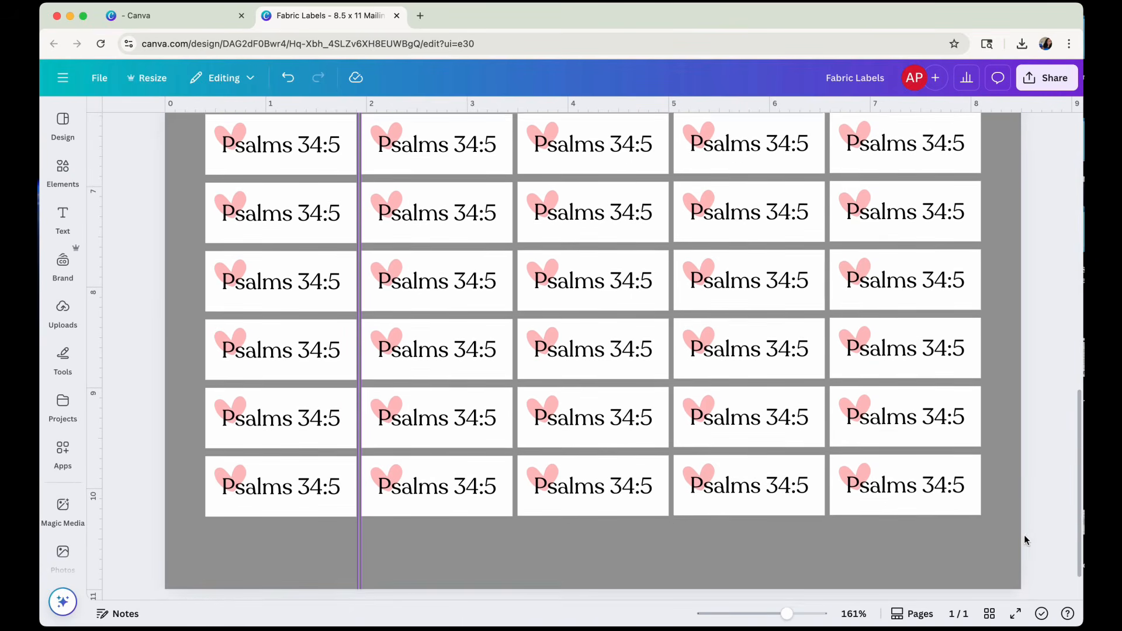
{"action": "scroll", "coordinate": [1024, 535], "scroll_direction": "down", "scroll_amount": 1}
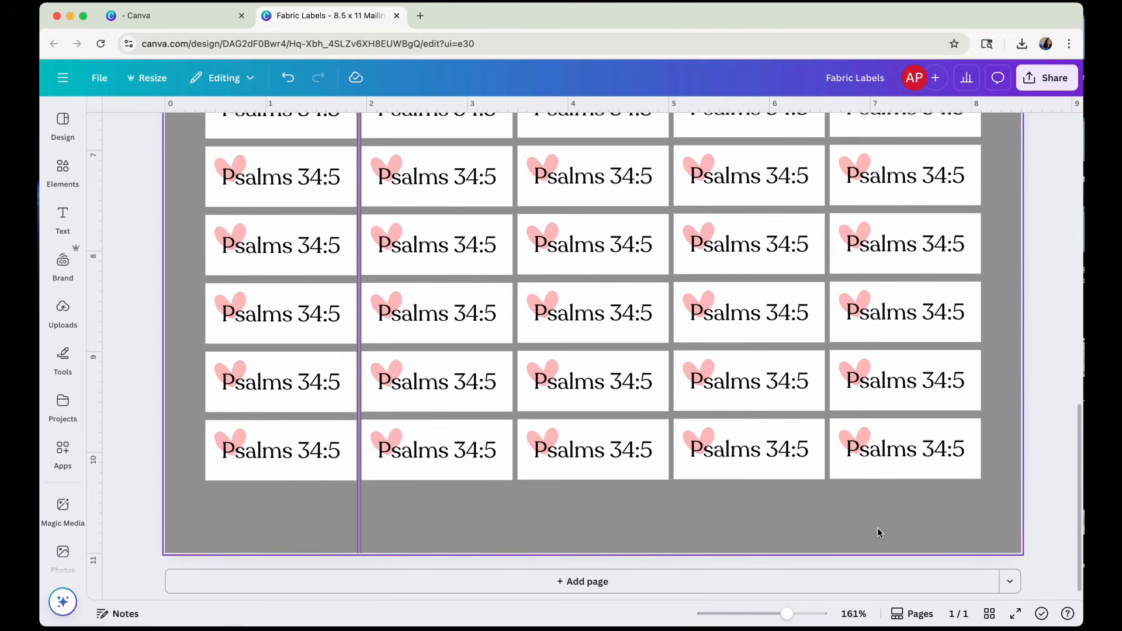
{"action": "scroll", "coordinate": [878, 527], "scroll_direction": "up", "scroll_amount": 12}
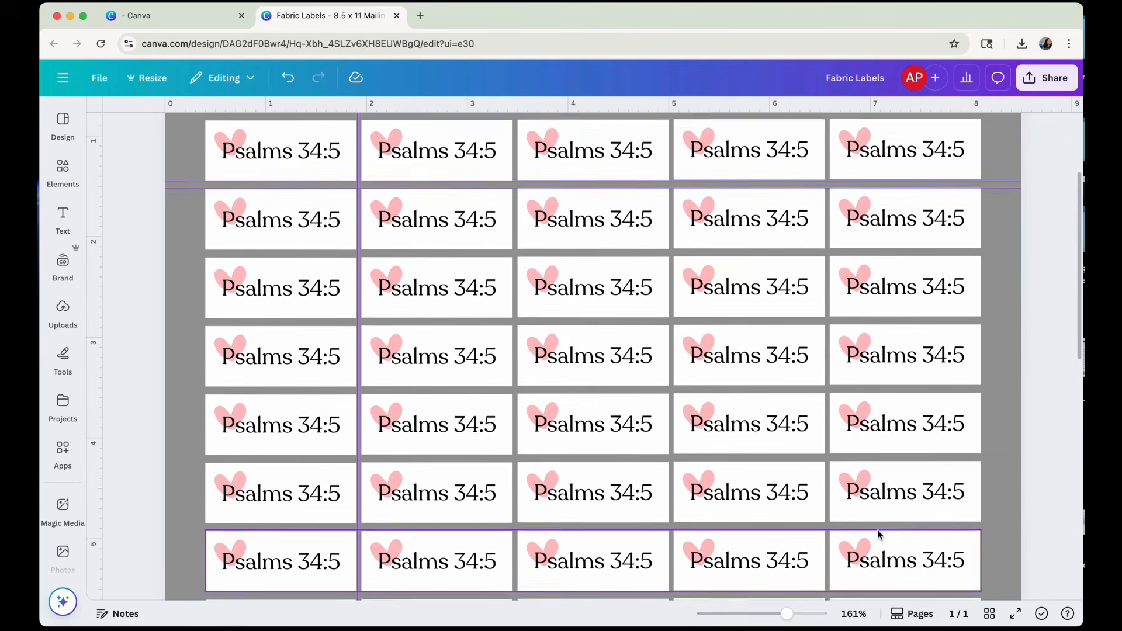
{"action": "scroll", "coordinate": [878, 534], "scroll_direction": "up", "scroll_amount": 3}
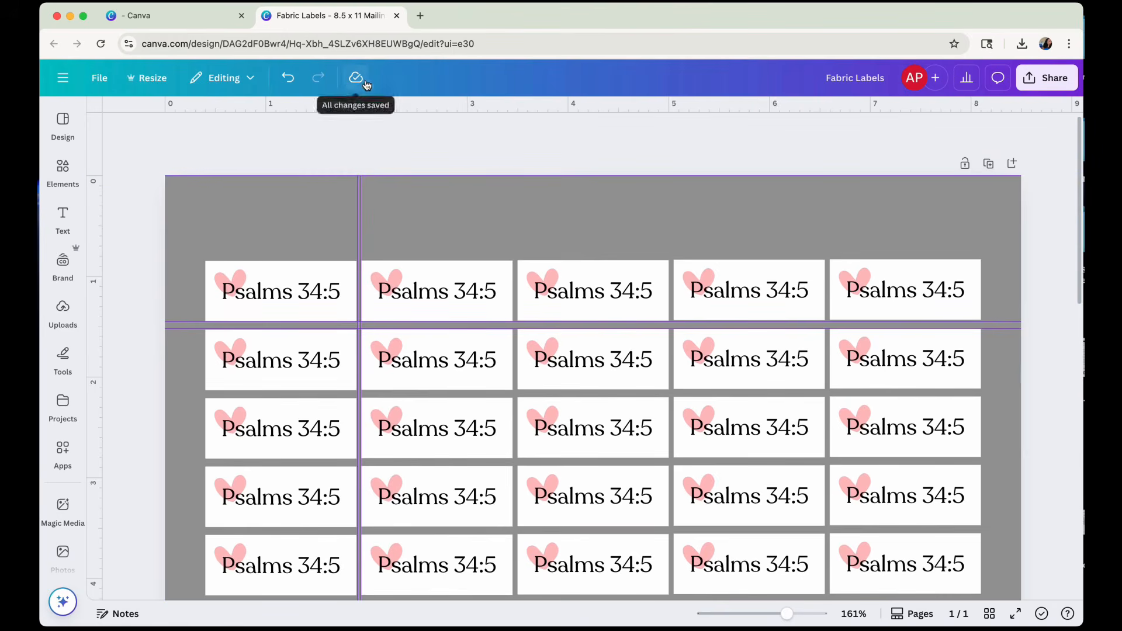
Open the download settings for the label sheet and choose PDF Print as the file type.
{"action": "left_click", "coordinate": [100, 78]}
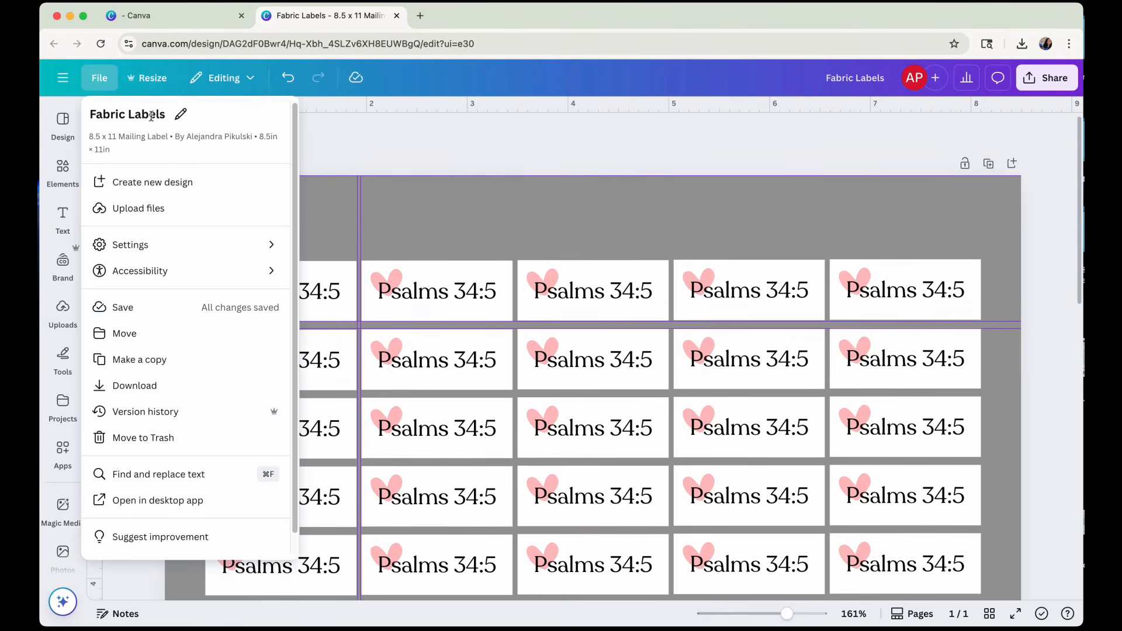
{"action": "left_click", "coordinate": [1048, 84]}
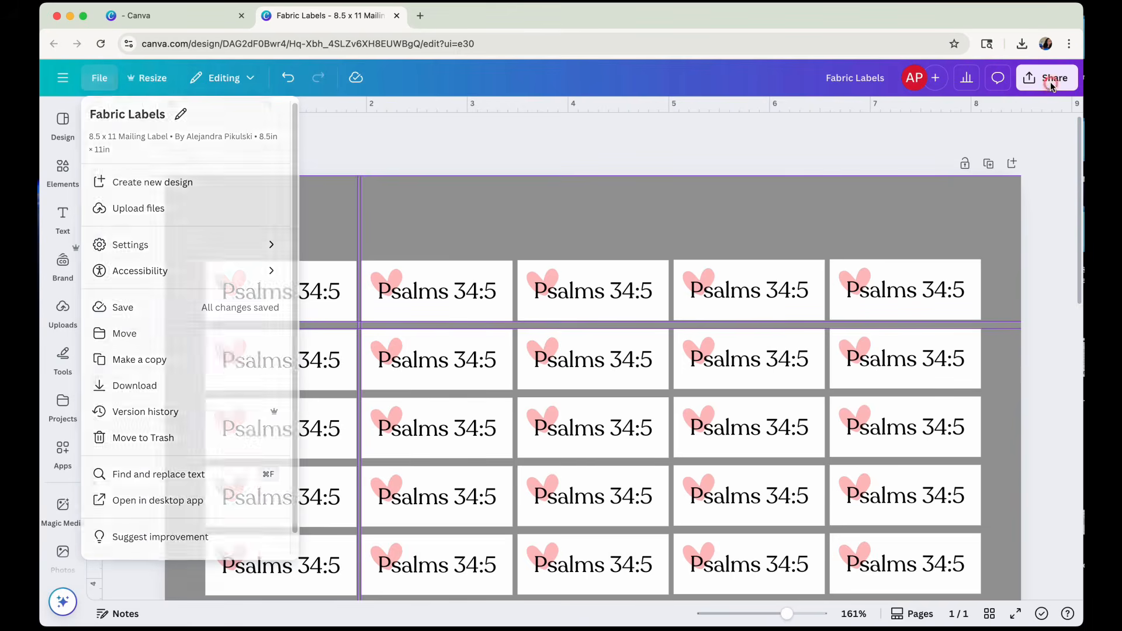
{"action": "left_click", "coordinate": [847, 351]}
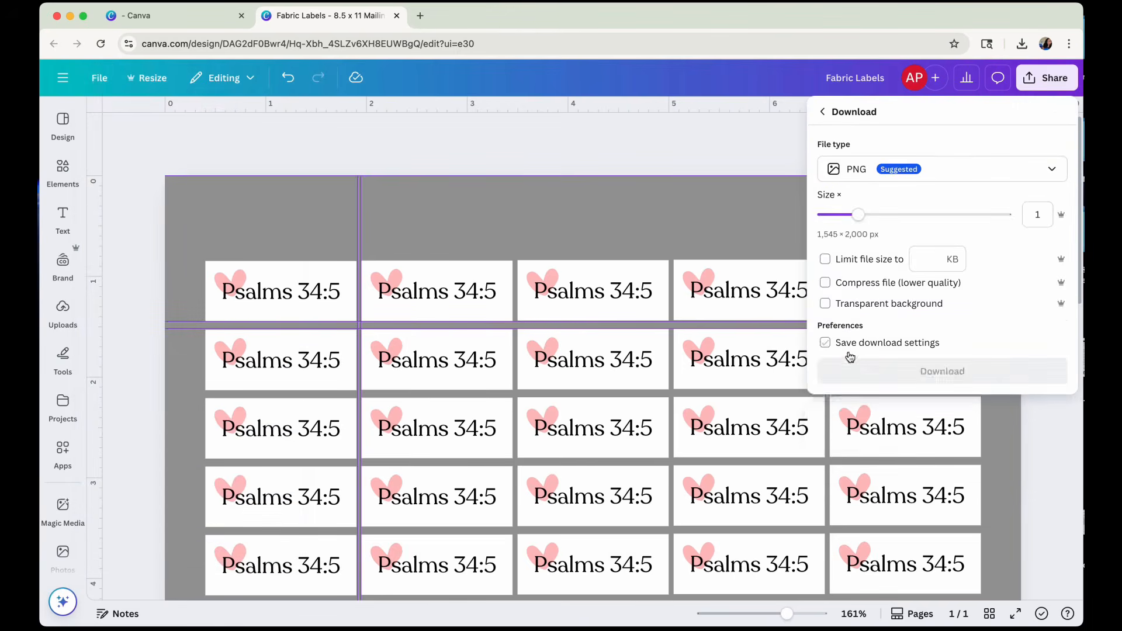
{"action": "left_click", "coordinate": [882, 169]}
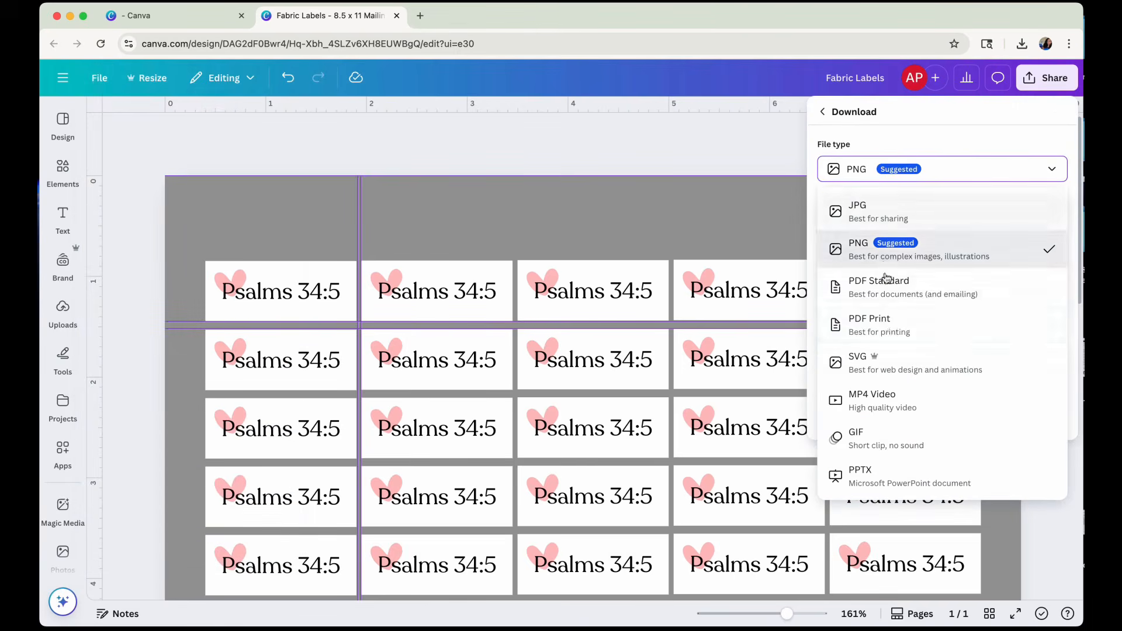
{"action": "left_click", "coordinate": [891, 328]}
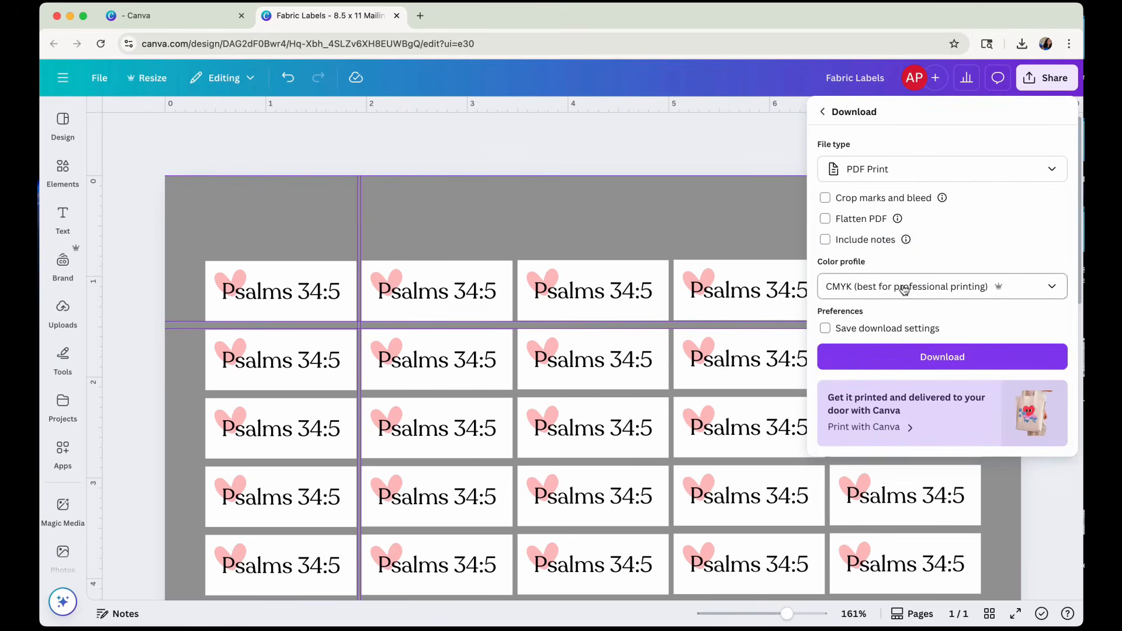
Download the label sheet and save the PDF under the file name "Fabric Labels Psalms".
{"action": "left_click", "coordinate": [942, 358]}
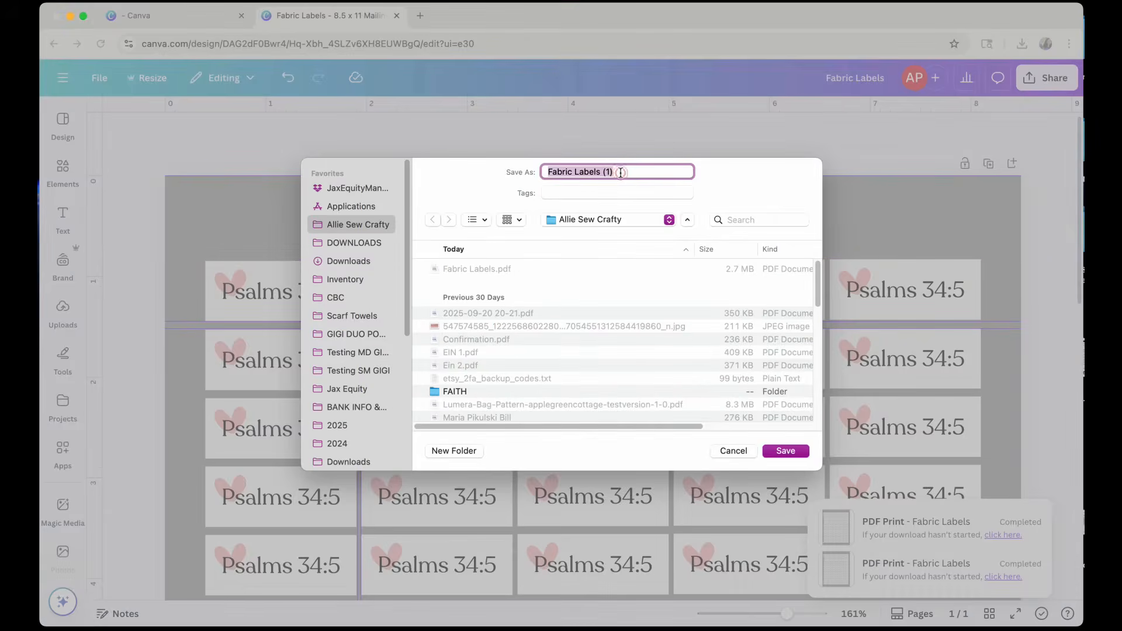
{"action": "left_click", "coordinate": [620, 171]}
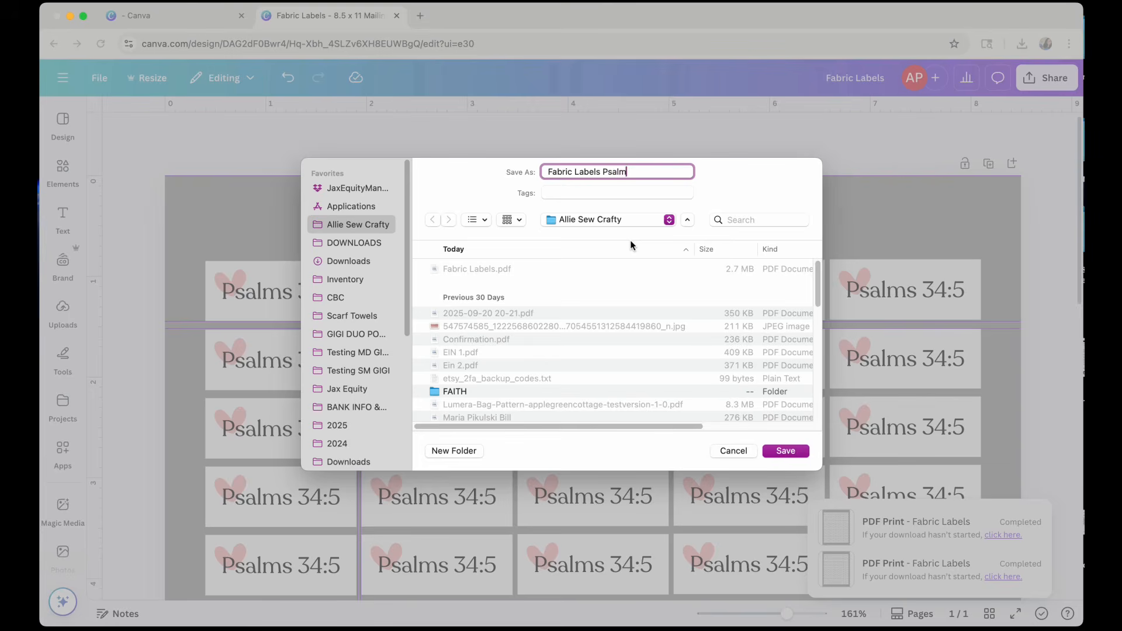
{"action": "left_click", "coordinate": [778, 452]}
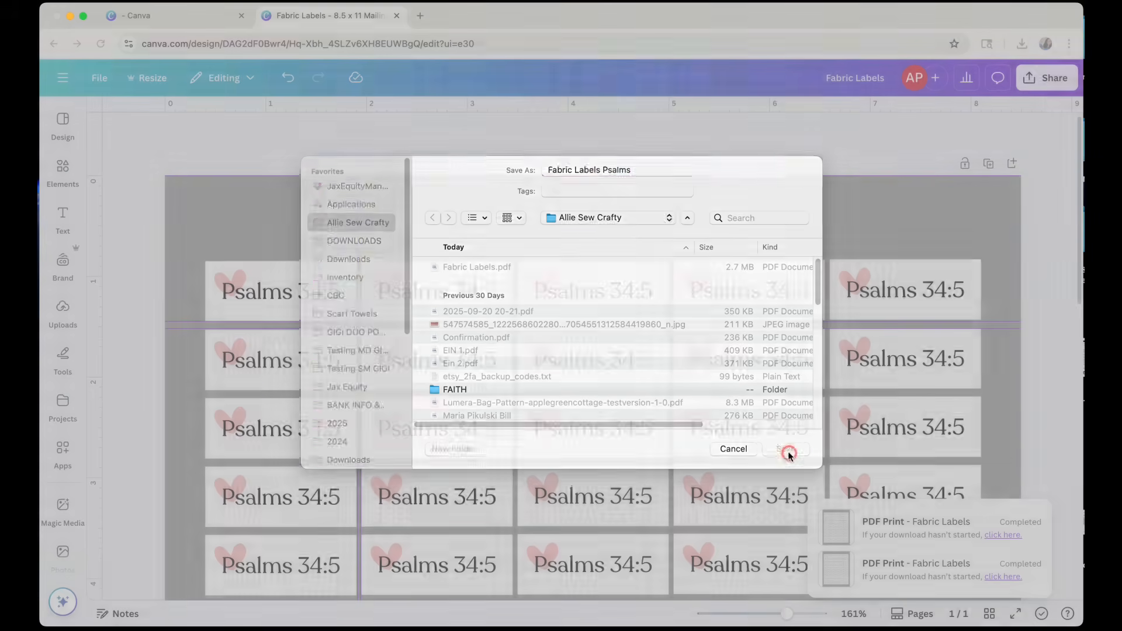